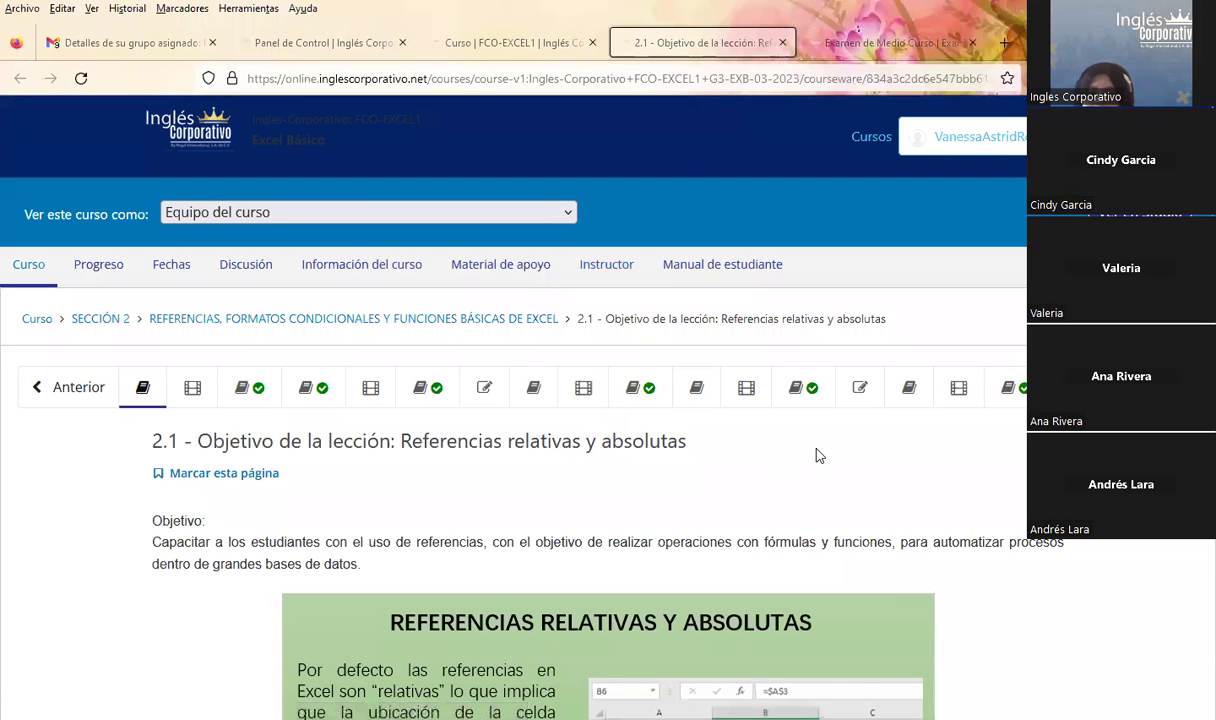
Switch to the Panel de Control tab showing the Mis cursos course dashboard.
{"action": "left_click", "coordinate": [322, 48]}
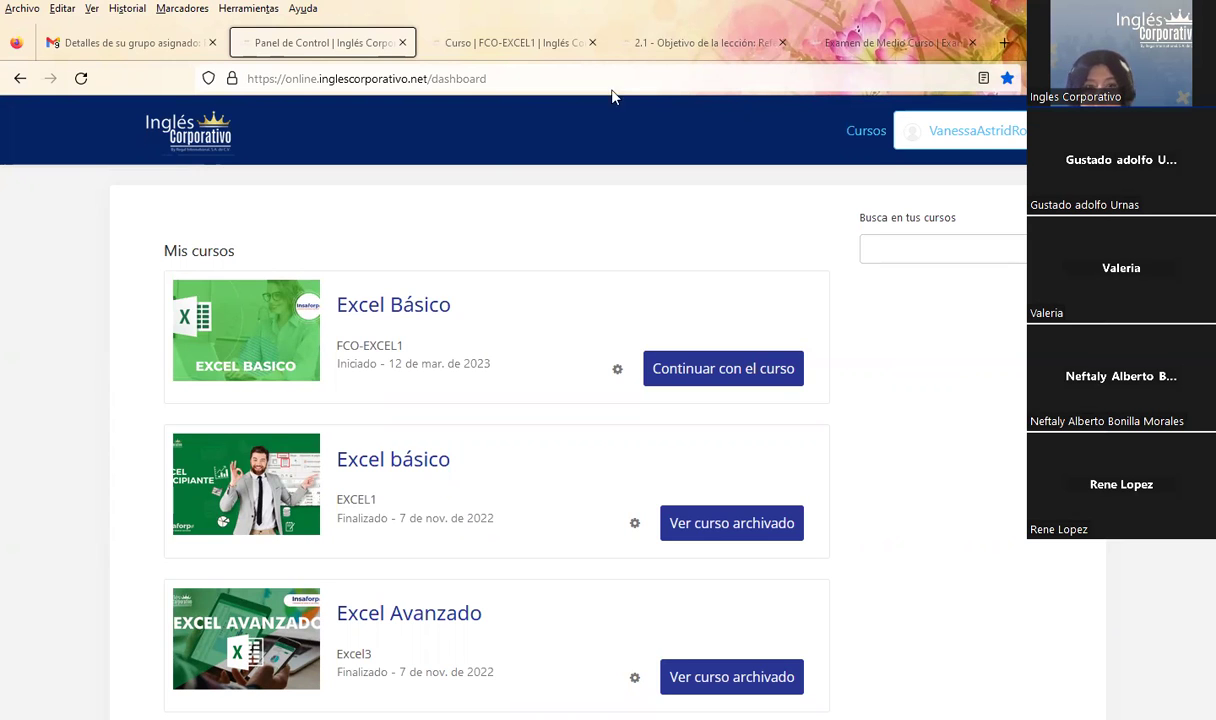
Switch to the Curso | FCO-EXCEL1 tab to see SECCIÓN 2's homework and Examen de Medio Curso.
{"action": "left_click", "coordinate": [540, 45]}
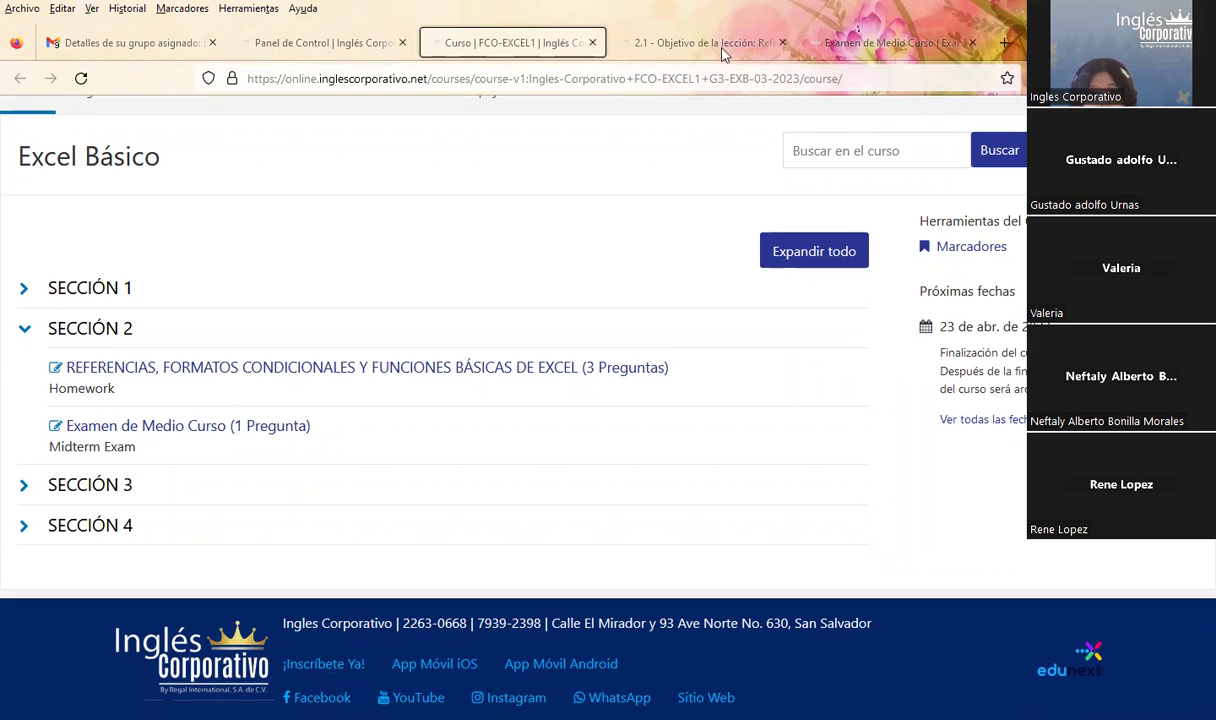
Open the 2.1 Objetivo de la lección tab and scroll down to the reference-types slide.
{"action": "left_click", "coordinate": [666, 40]}
{"action": "scroll", "coordinate": [41, 494], "scroll_direction": "down", "scroll_amount": 3}
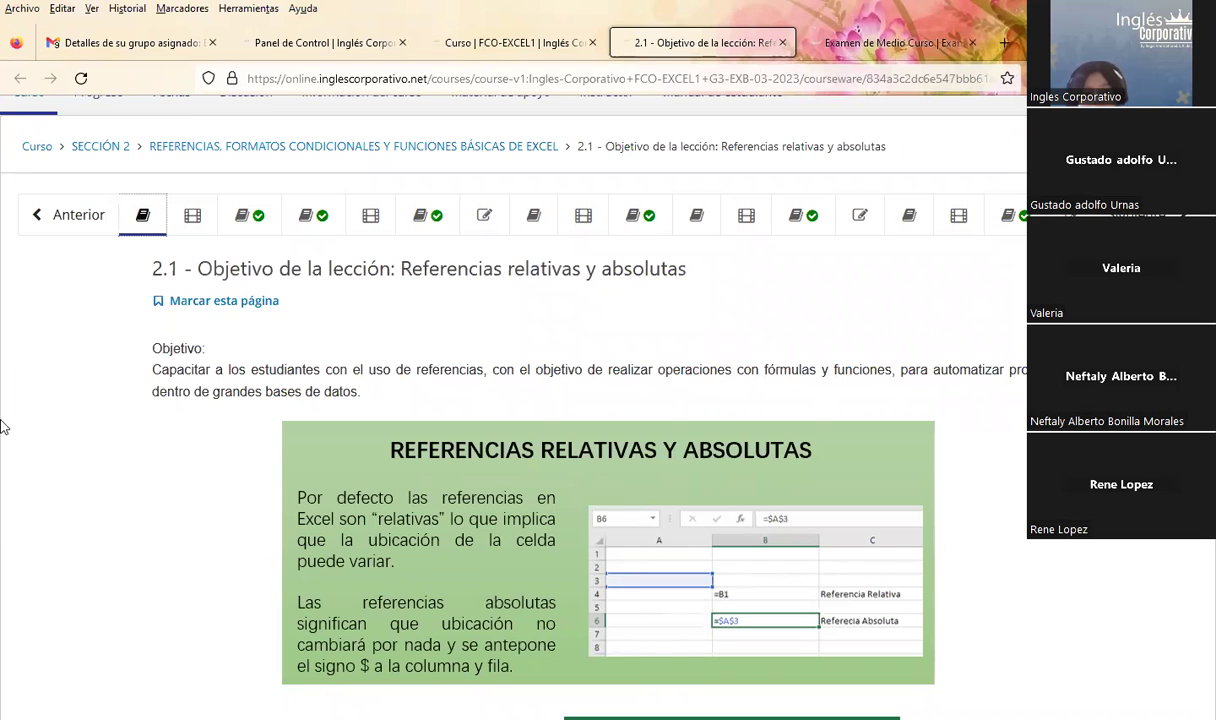
{"action": "scroll", "coordinate": [296, 406], "scroll_direction": "down", "scroll_amount": 4}
{"action": "scroll", "coordinate": [250, 413], "scroll_direction": "down", "scroll_amount": 3}
{"action": "scroll", "coordinate": [212, 407], "scroll_direction": "down", "scroll_amount": 3}
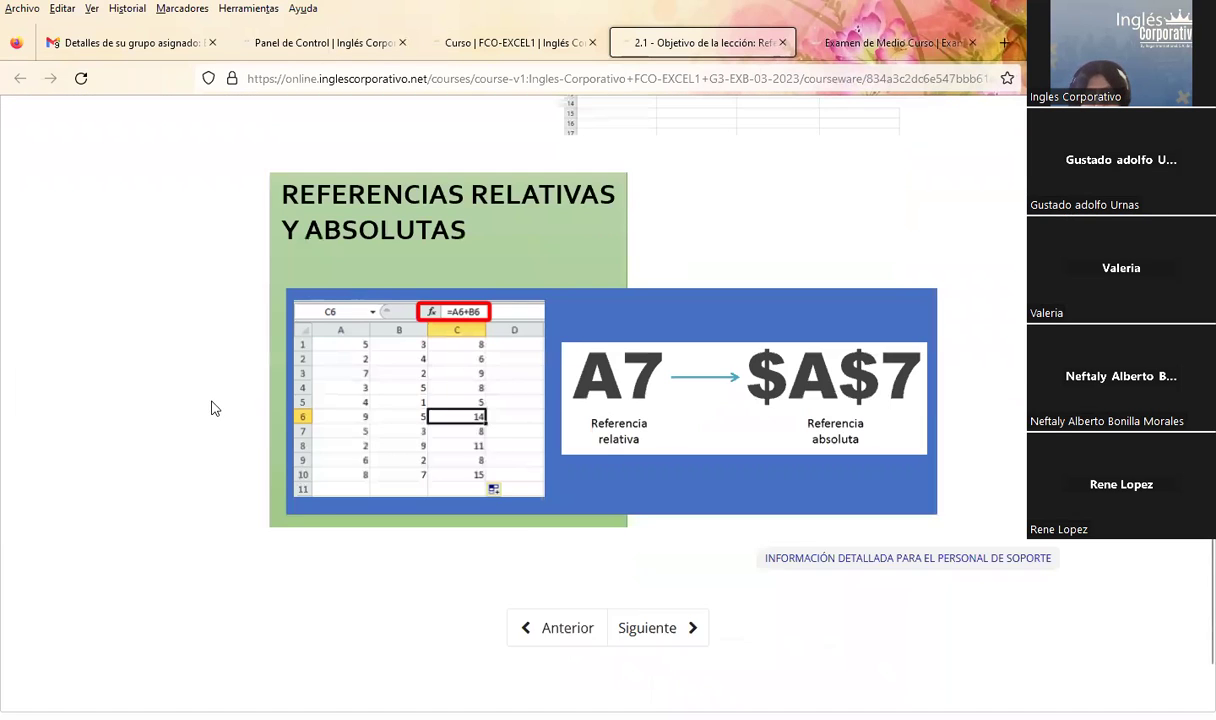
{"action": "scroll", "coordinate": [212, 399], "scroll_direction": "down", "scroll_amount": 2}
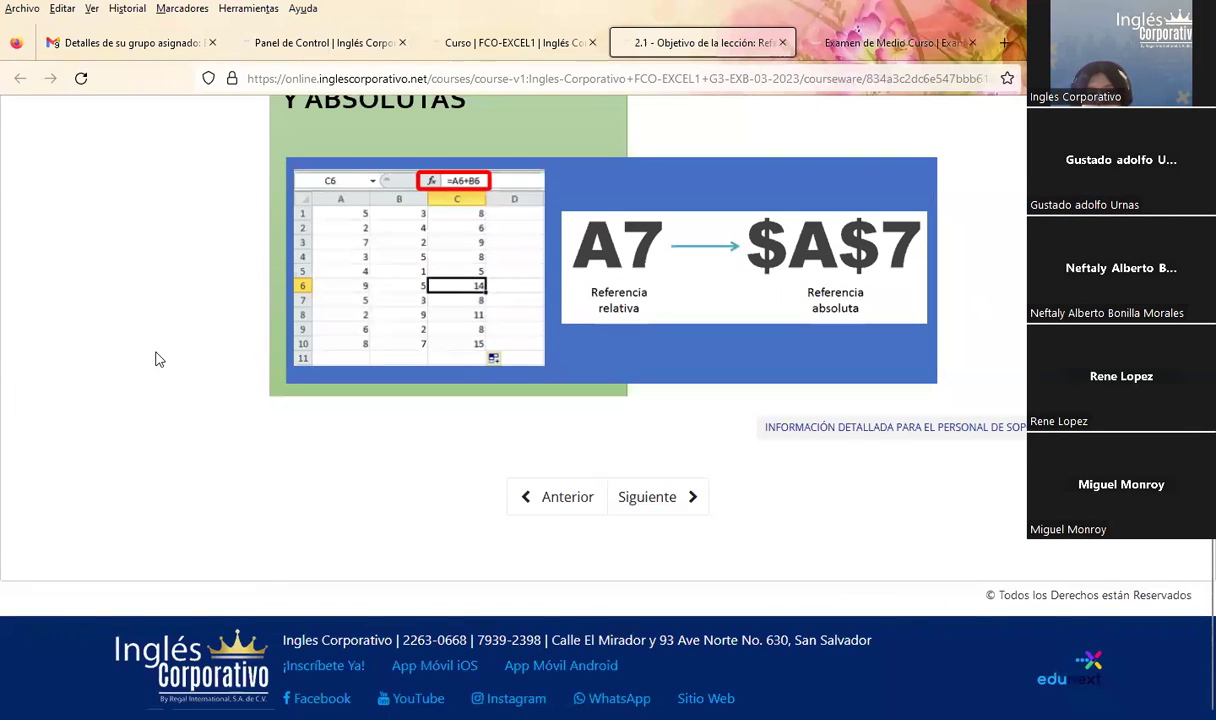
{"action": "scroll", "coordinate": [157, 361], "scroll_direction": "up", "scroll_amount": 4}
{"action": "scroll", "coordinate": [160, 363], "scroll_direction": "up", "scroll_amount": 4}
{"action": "scroll", "coordinate": [157, 360], "scroll_direction": "up", "scroll_amount": 3}
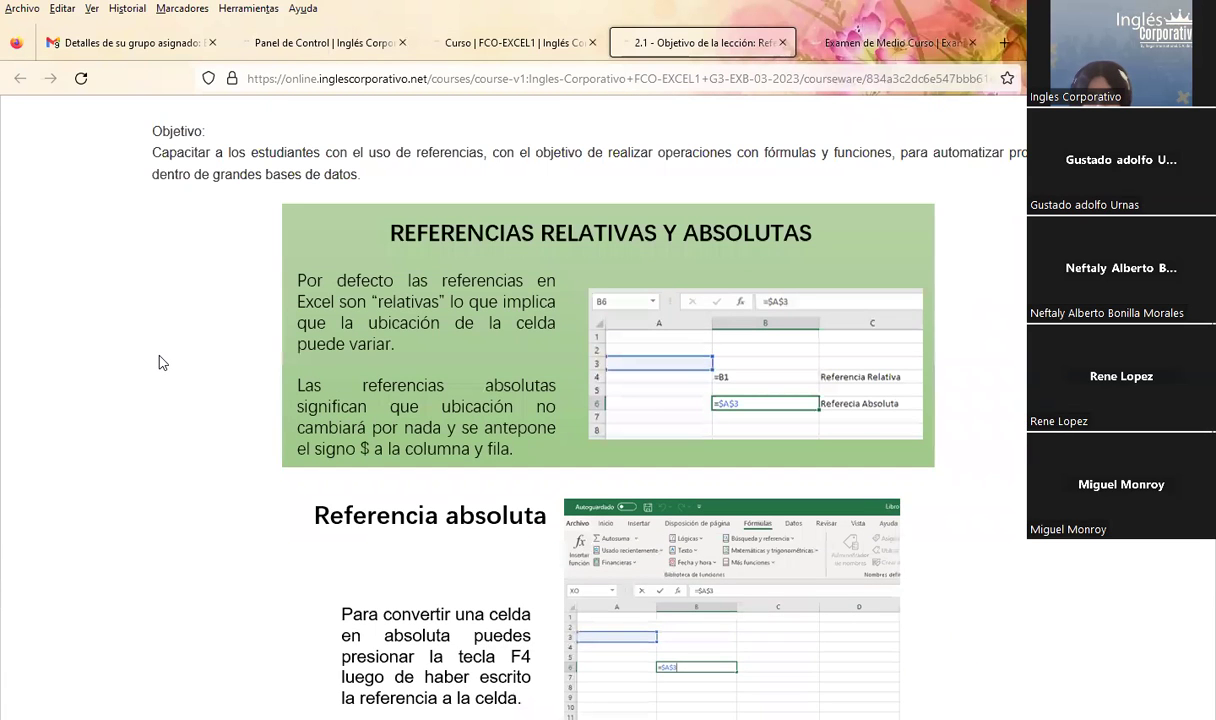
{"action": "scroll", "coordinate": [158, 360], "scroll_direction": "up", "scroll_amount": 4}
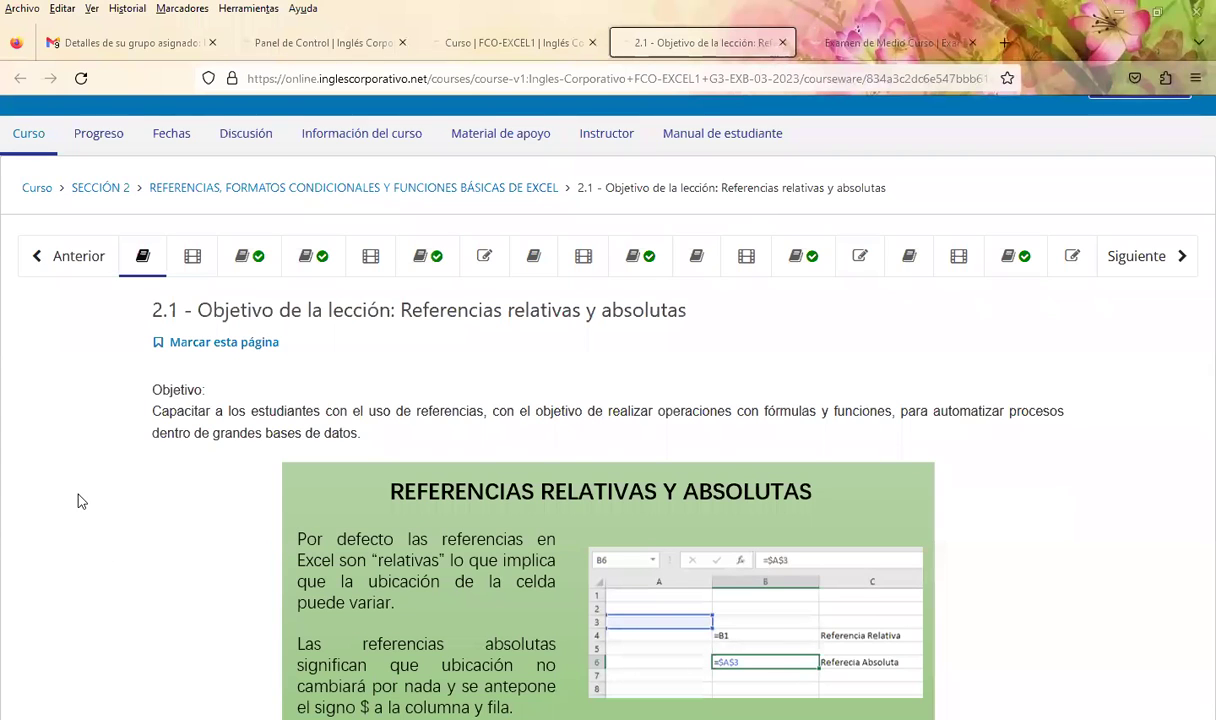
Scroll back up the lesson, then switch to the 'Detalles de su grupo asignado' Gmail message.
{"action": "scroll", "coordinate": [519, 467], "scroll_direction": "up", "scroll_amount": 2}
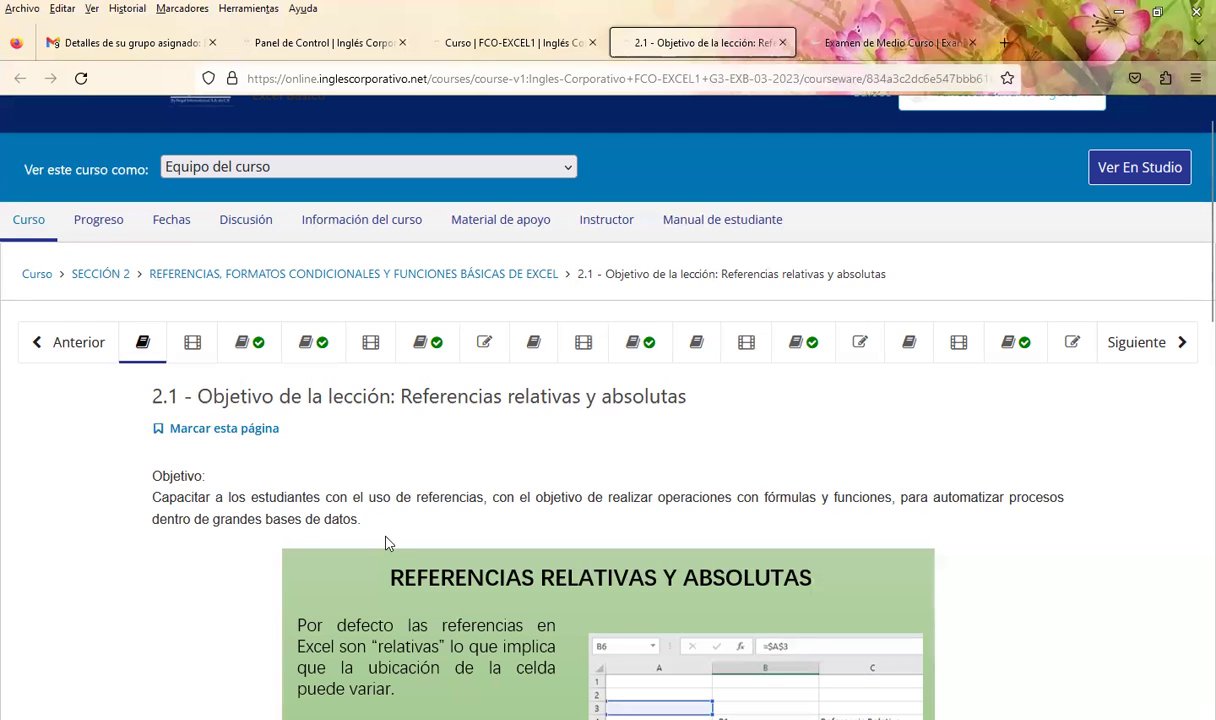
{"action": "left_click", "coordinate": [125, 45]}
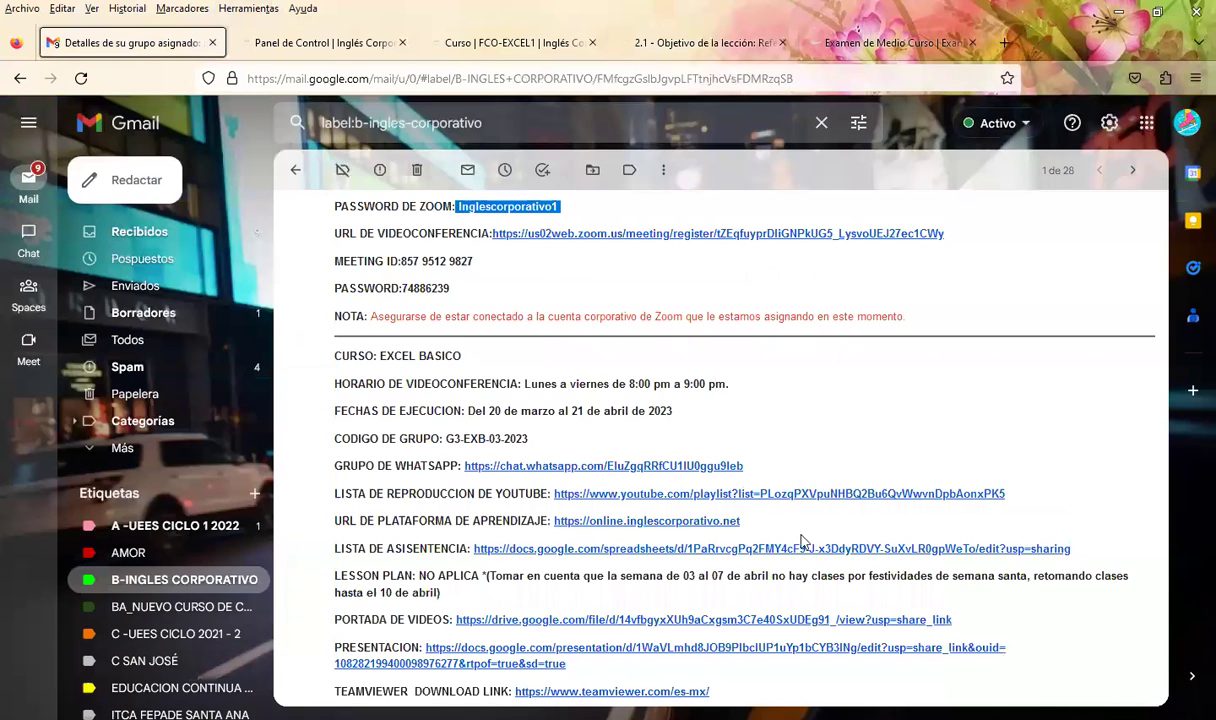
Open a new blank browser page.
{"action": "left_click", "coordinate": [568, 494]}
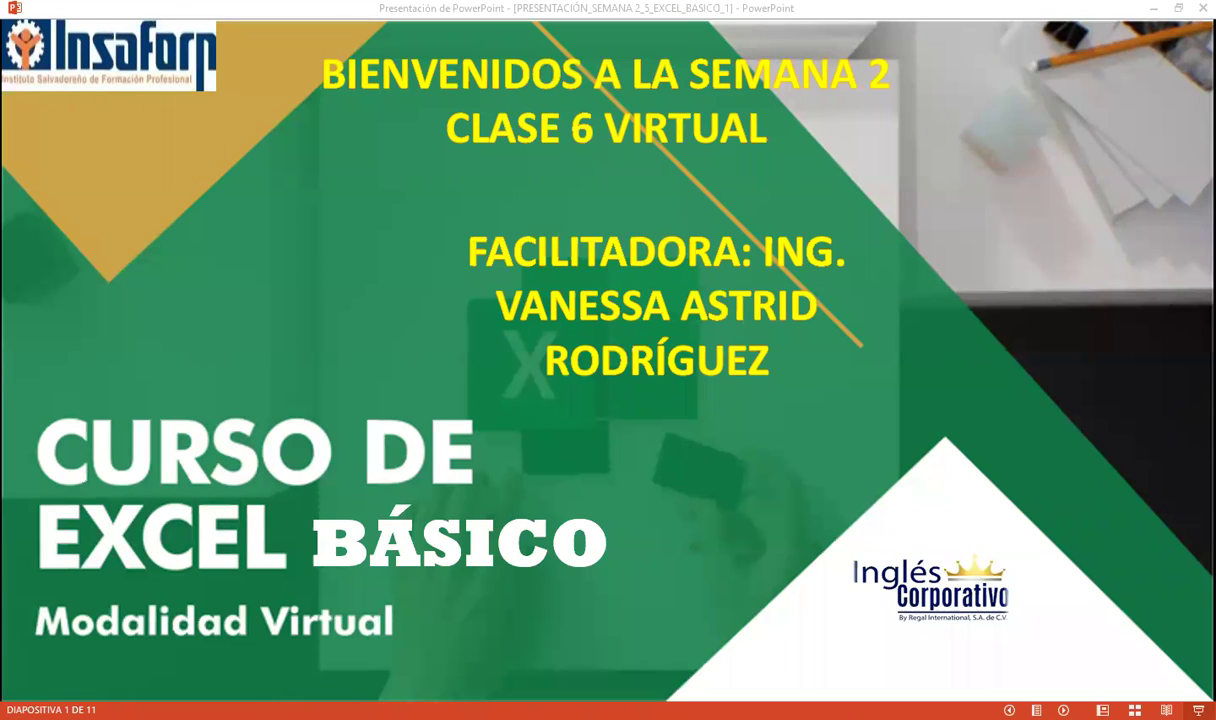
Advance through the SESIÓN 6 and AGENDA slides to slide 4, the general objective.
{"action": "left_click", "coordinate": [780, 528]}
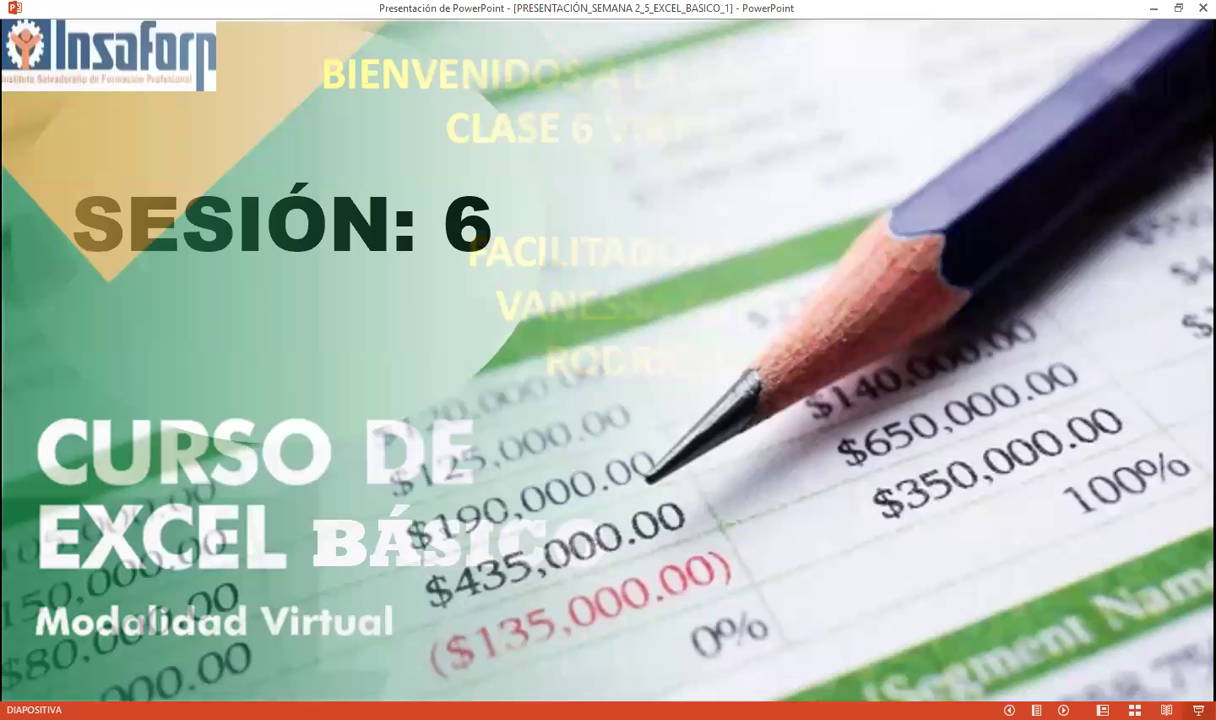
{"action": "key", "text": "Right"}
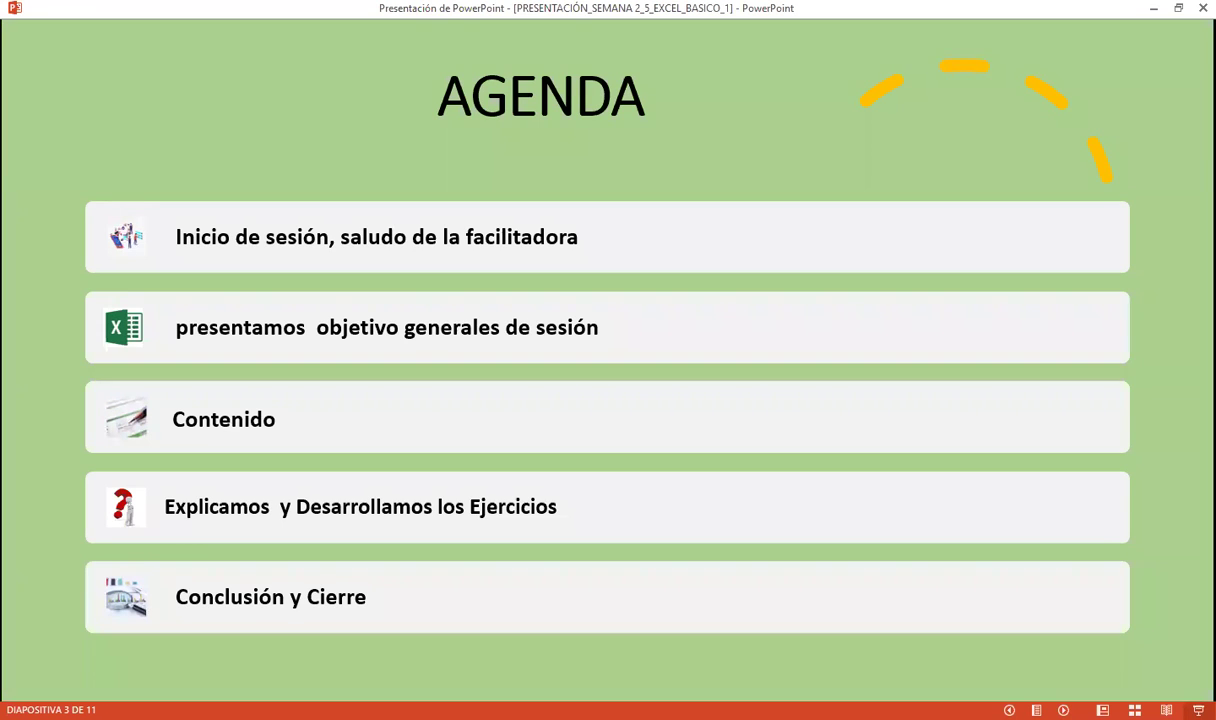
{"action": "key", "text": "Right"}
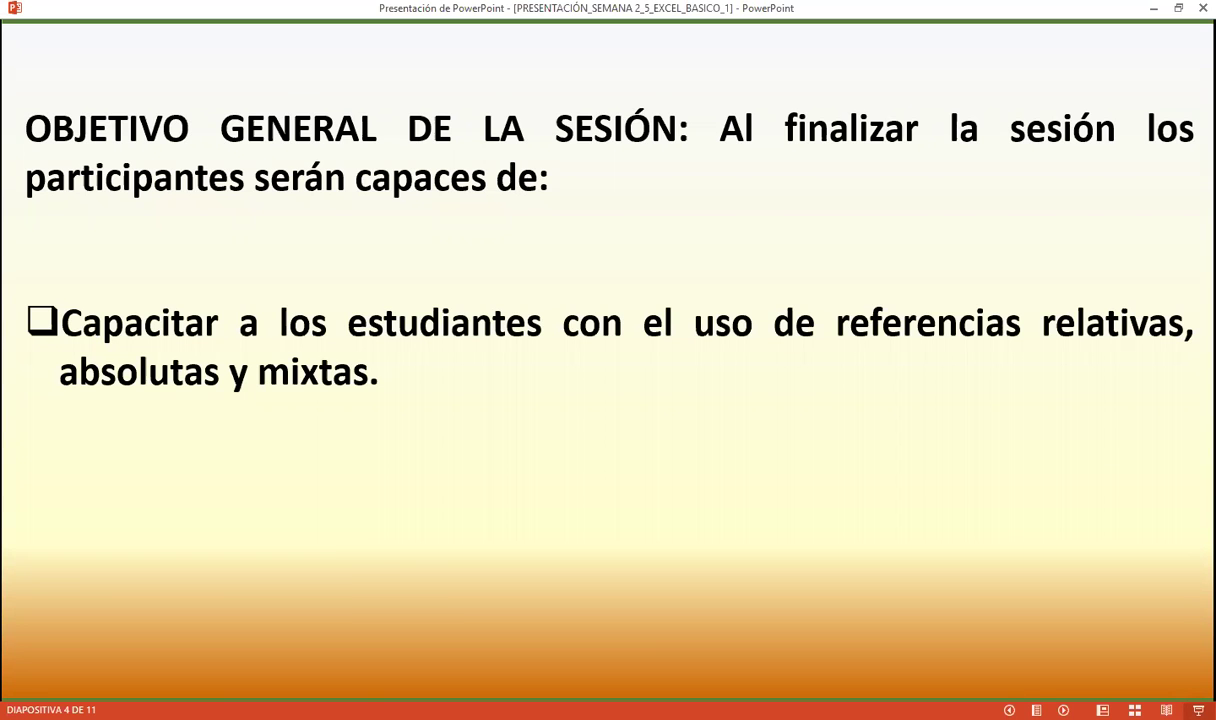
Advance the slideshow one more slide.
{"action": "key", "text": "Right"}
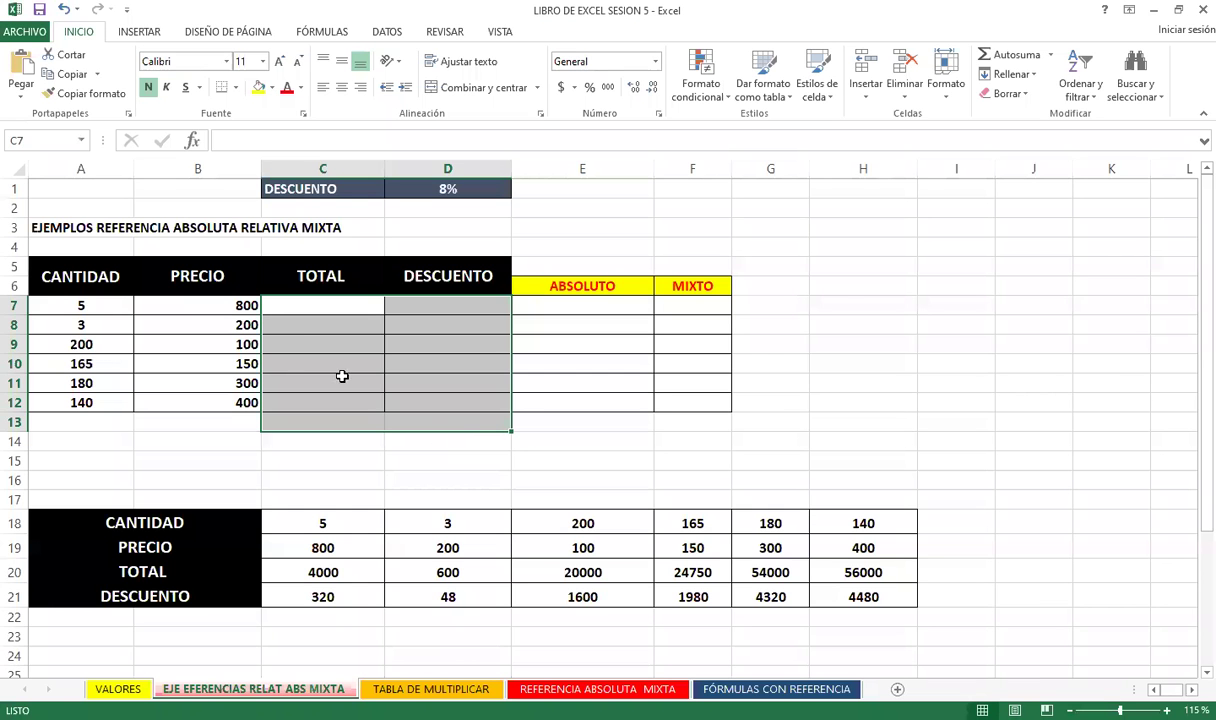
Deselect C7:D12 and point out the CANTIDAD and PRECIO headers and their values in A7, B7 and A8.
{"action": "left_click", "coordinate": [306, 316]}
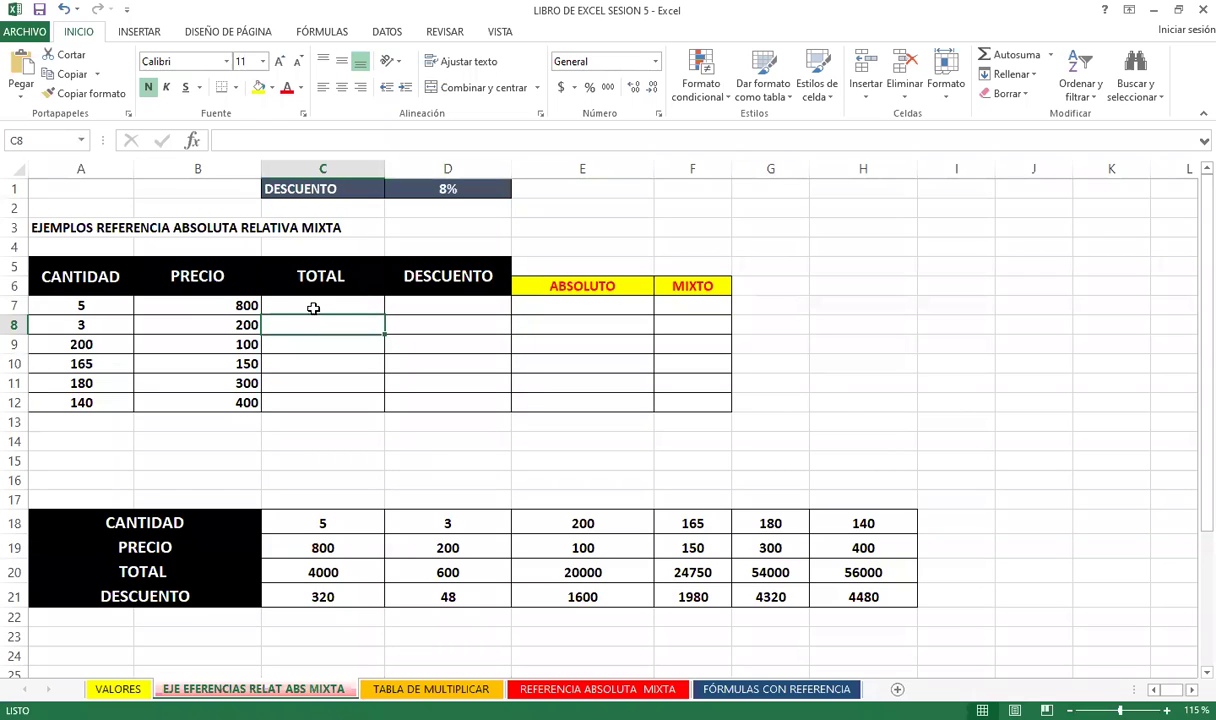
{"action": "left_click", "coordinate": [315, 298]}
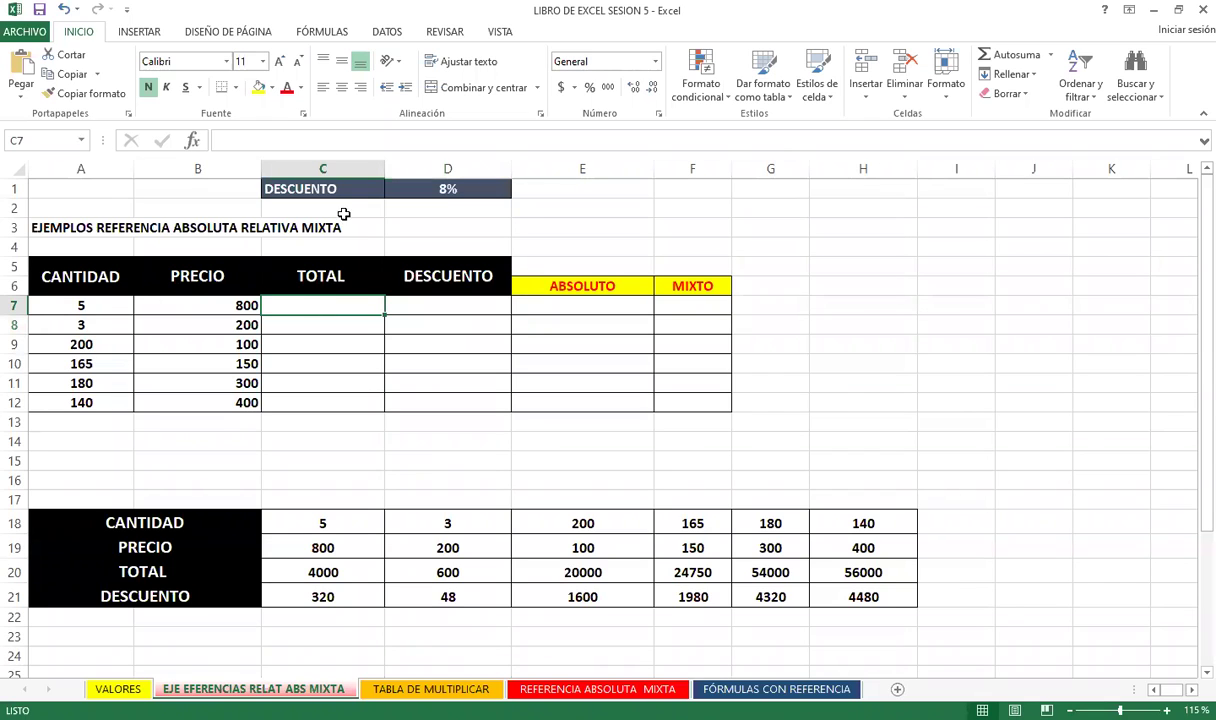
{"action": "left_click", "coordinate": [87, 294]}
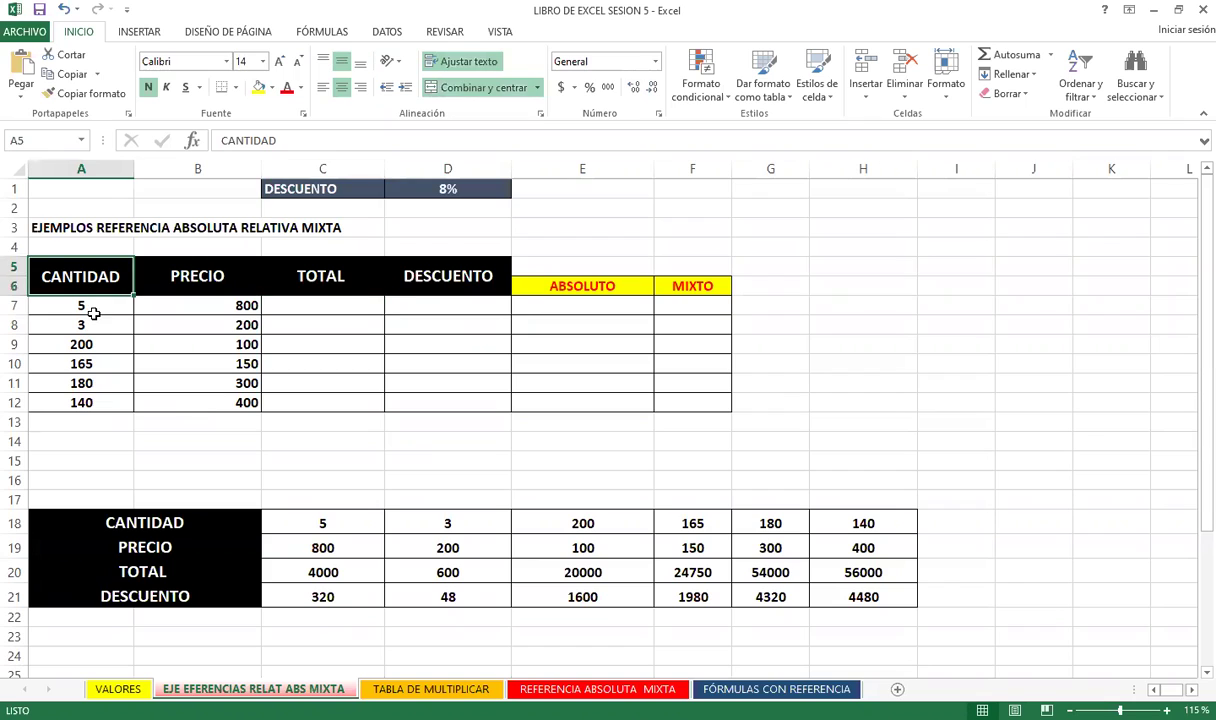
{"action": "left_click", "coordinate": [193, 280]}
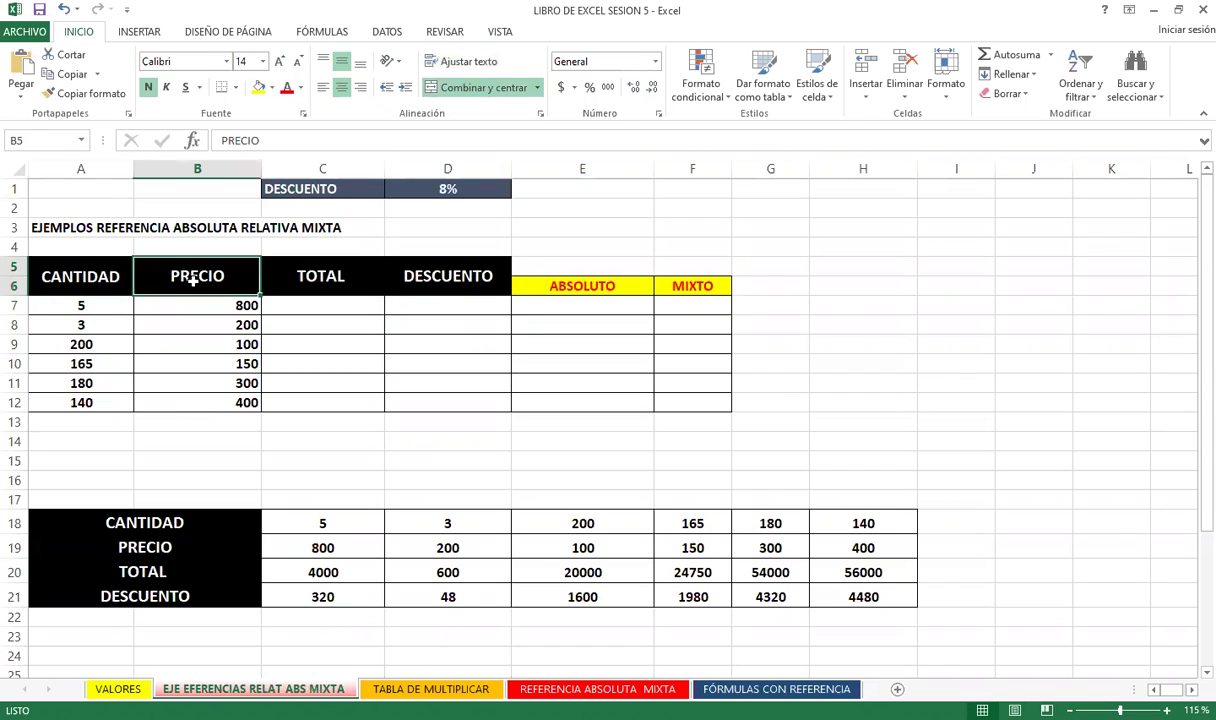
{"action": "left_click", "coordinate": [62, 304]}
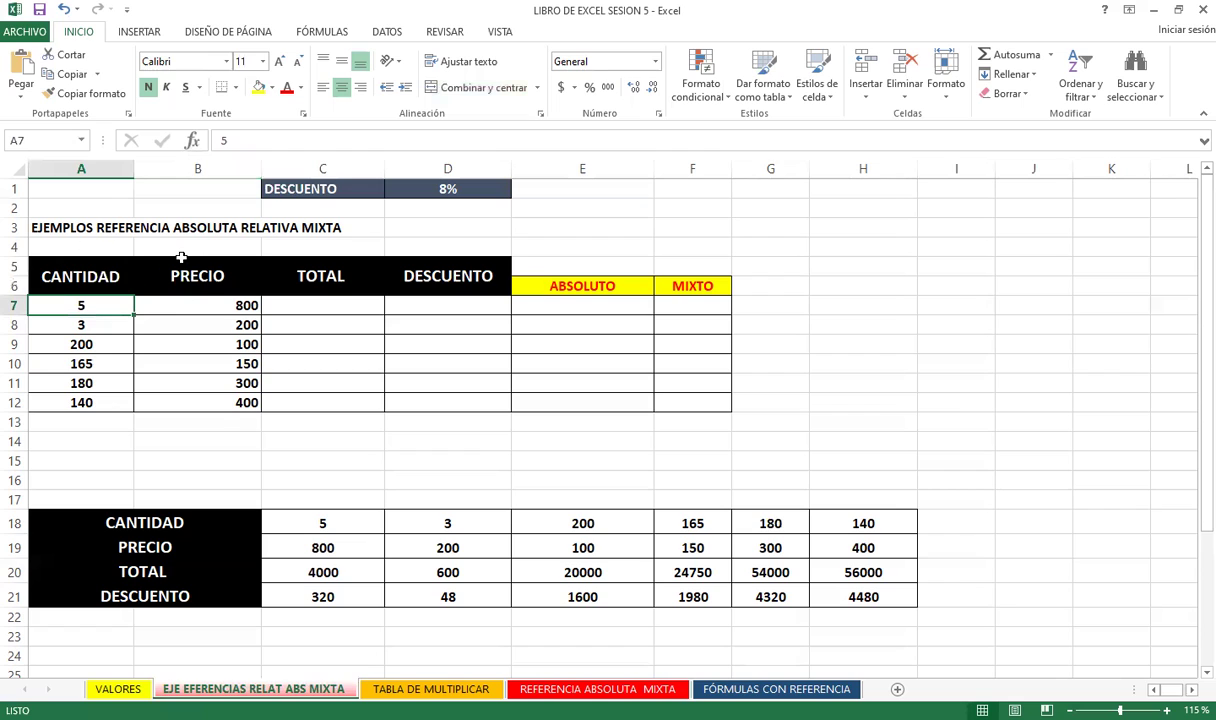
{"action": "left_click", "coordinate": [198, 304]}
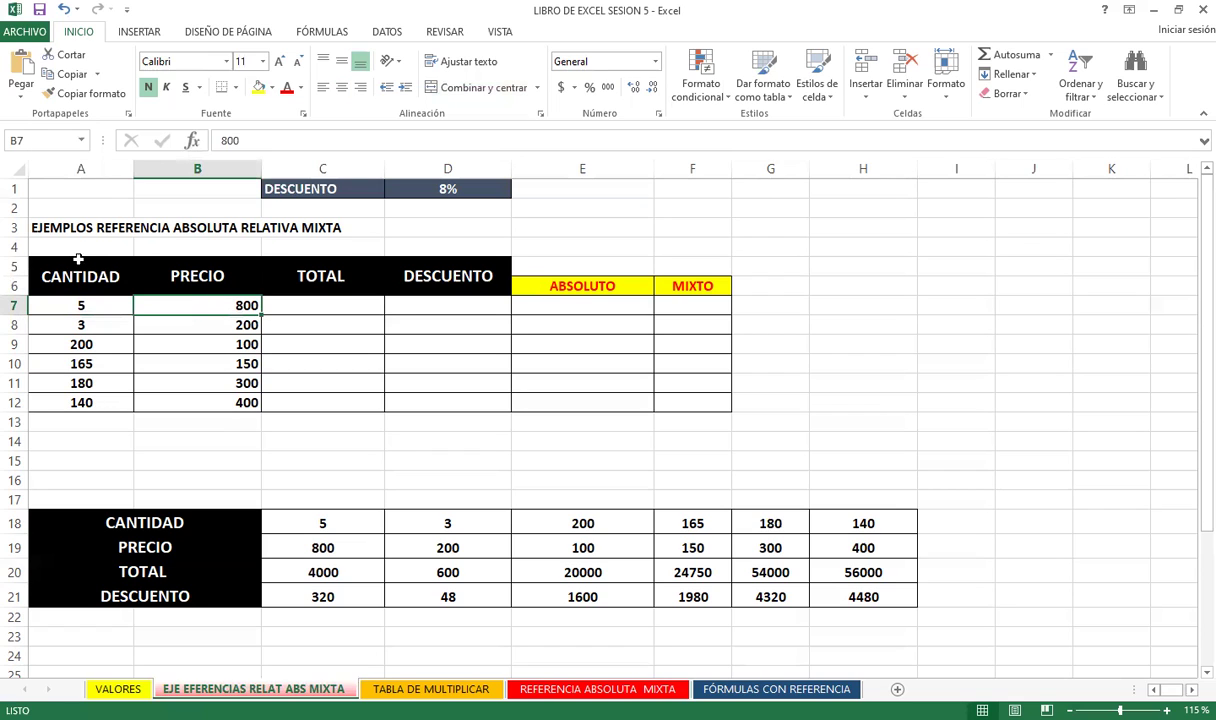
{"action": "left_click", "coordinate": [60, 322]}
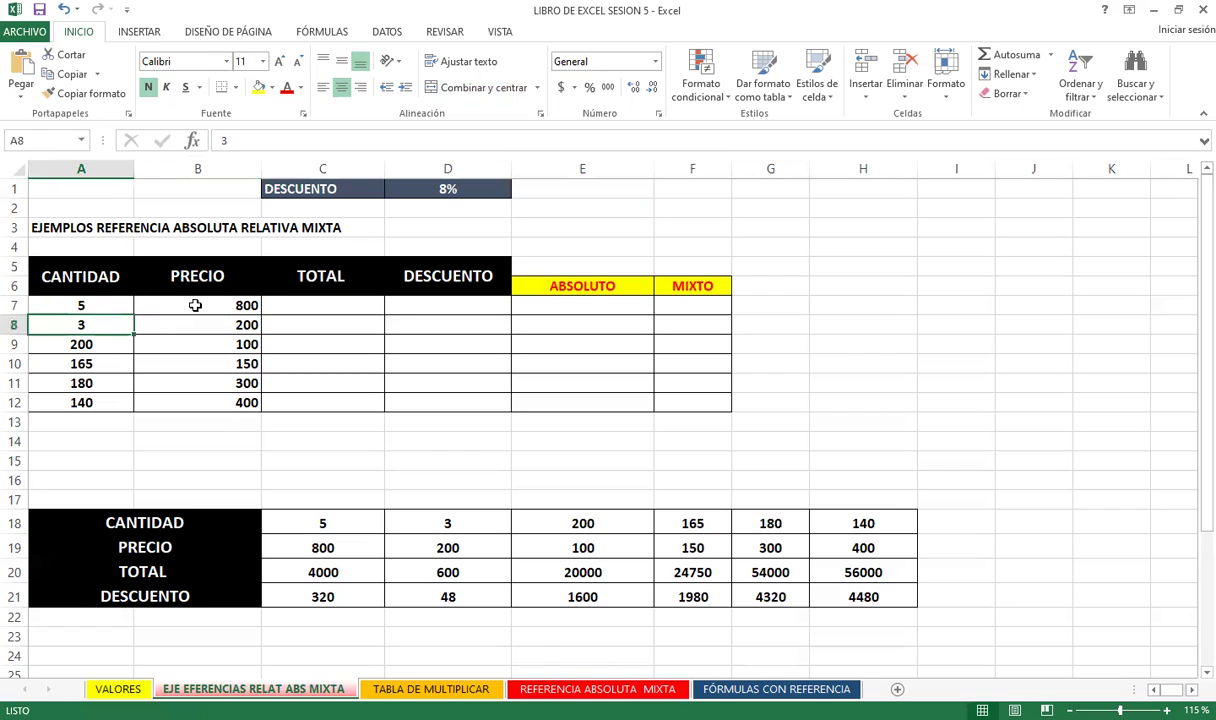
{"action": "left_click", "coordinate": [95, 305]}
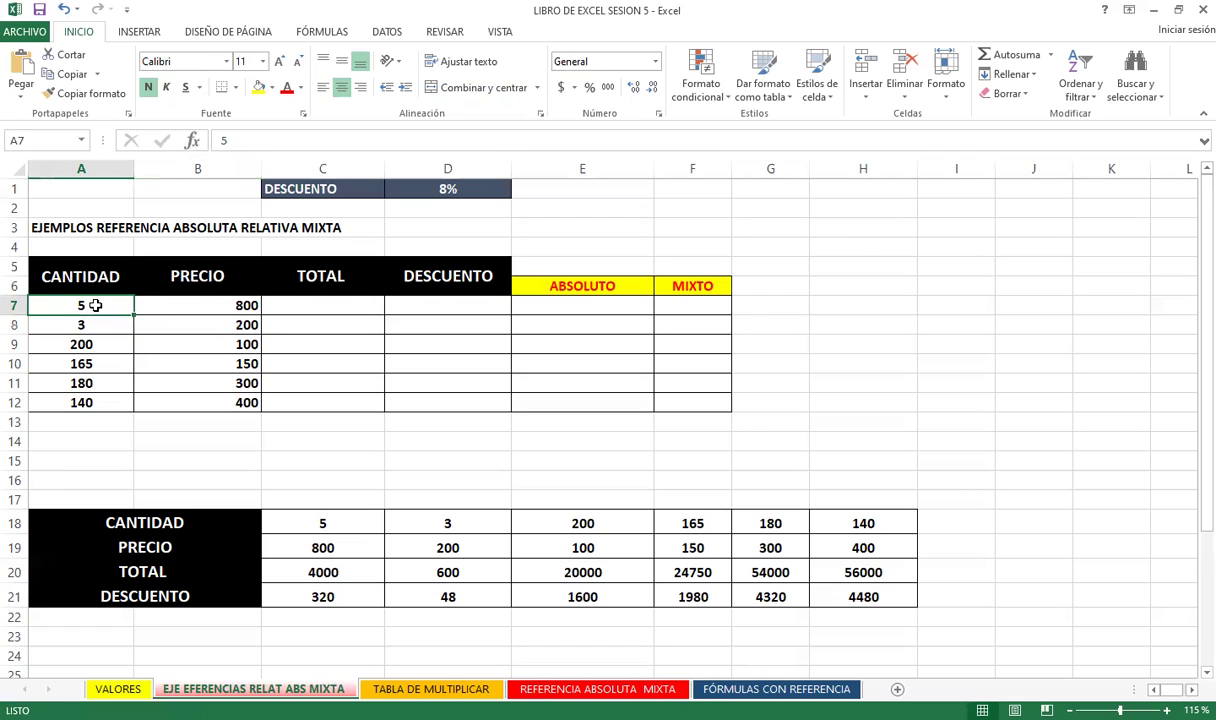
Begin C7's Total formula as =A7.
{"action": "left_click", "coordinate": [316, 308]}
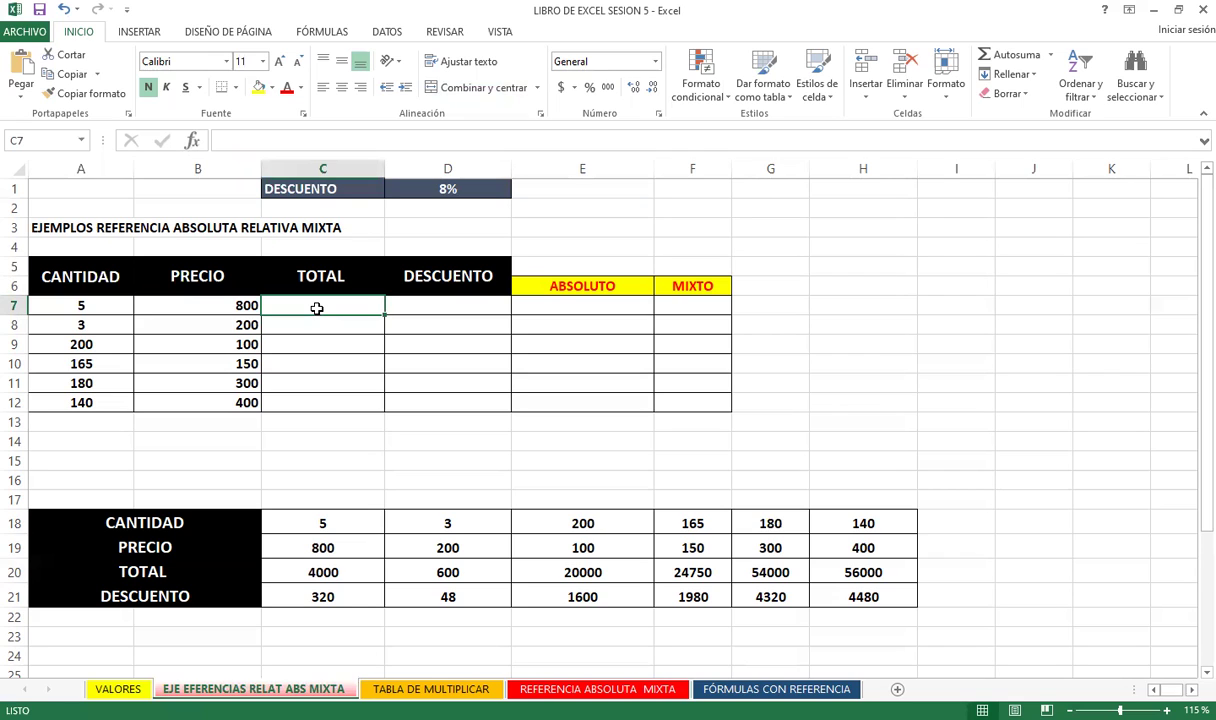
{"action": "type", "text": "="}
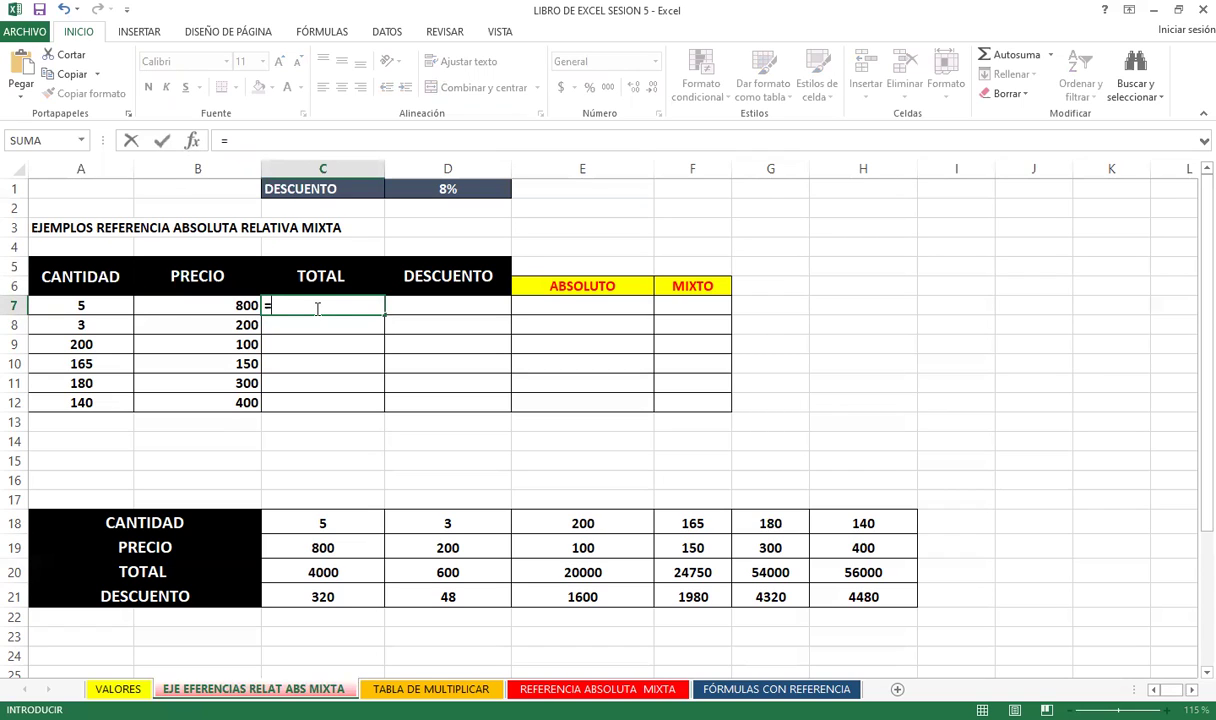
{"action": "left_click", "coordinate": [61, 303]}
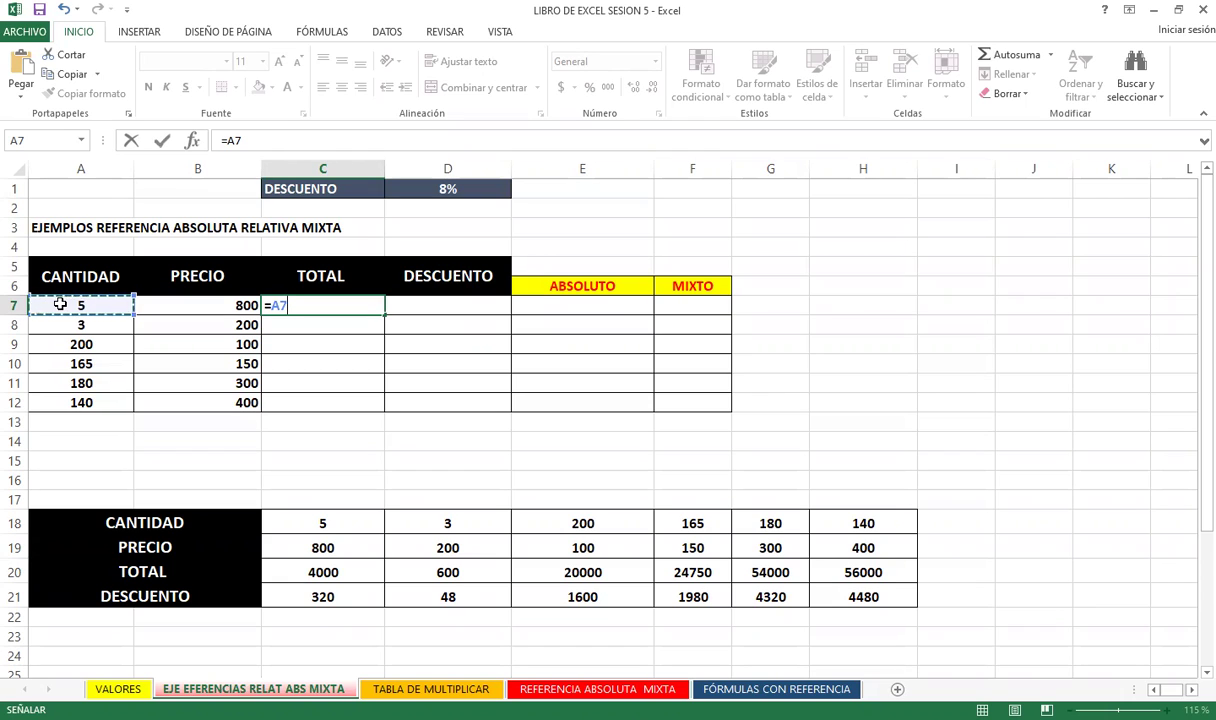
Complete C7 as =A7*B7, giving a Total of 4000, and return to C7.
{"action": "type", "text": "*"}
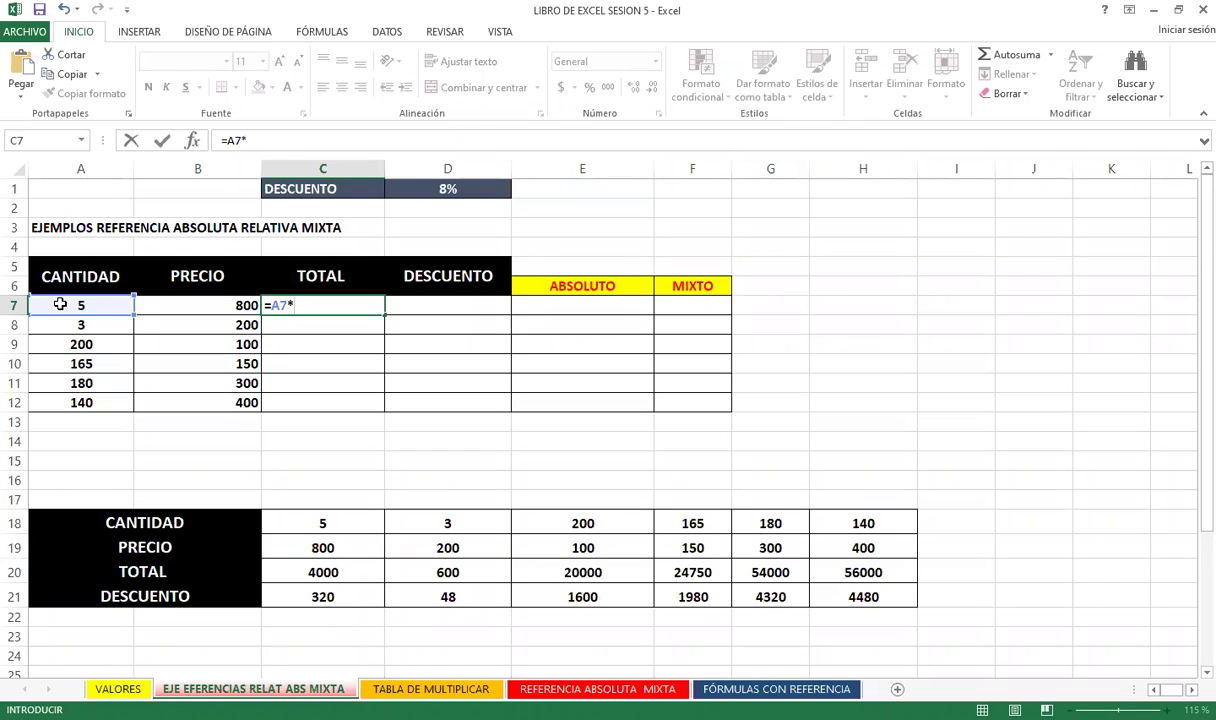
{"action": "left_click", "coordinate": [193, 304]}
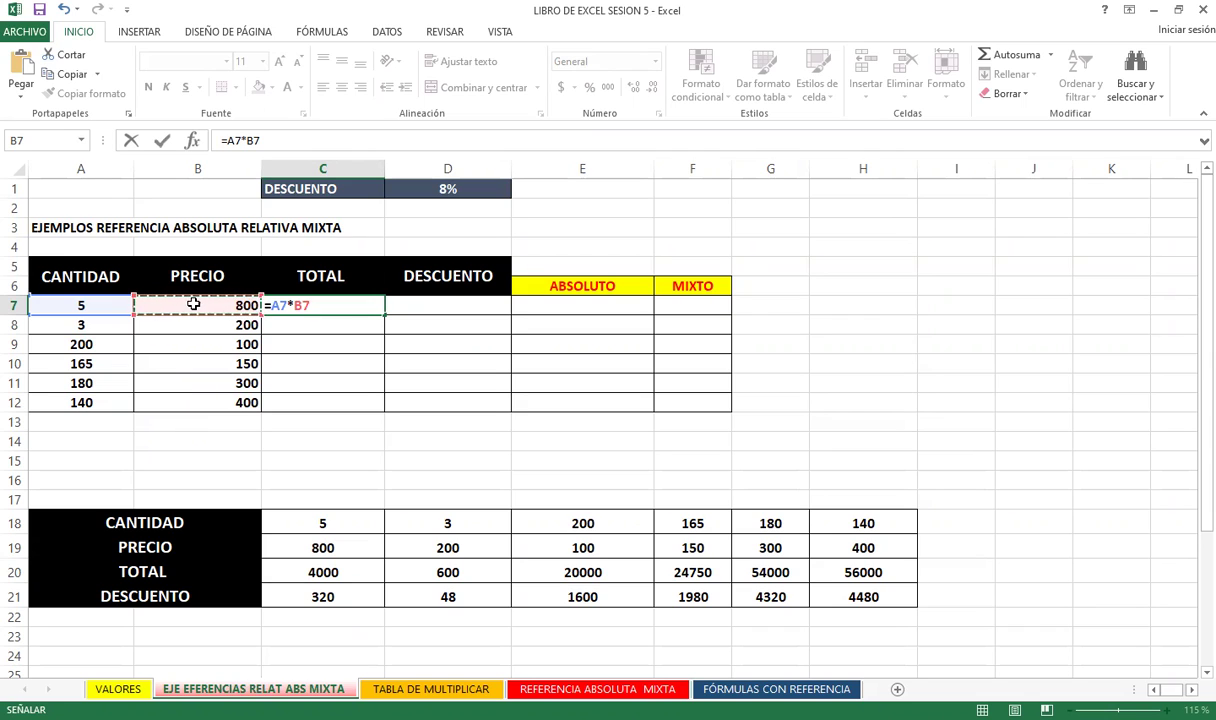
{"action": "key", "text": "Return"}
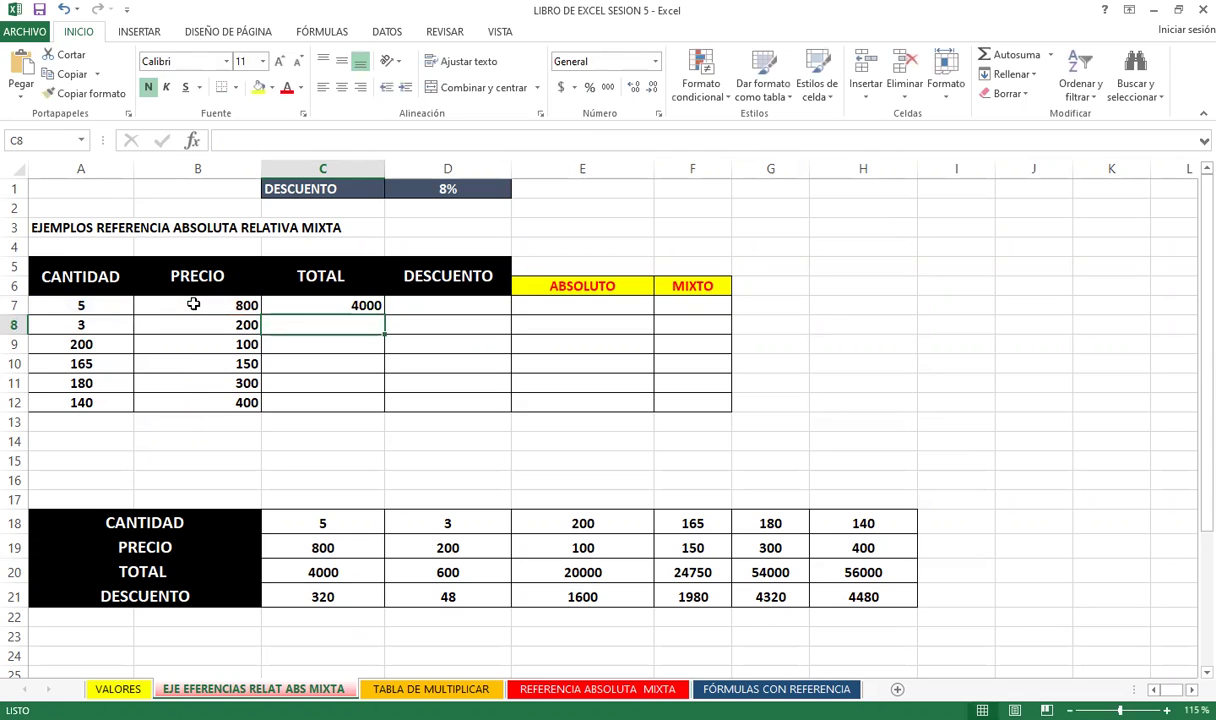
{"action": "key", "text": "Up"}
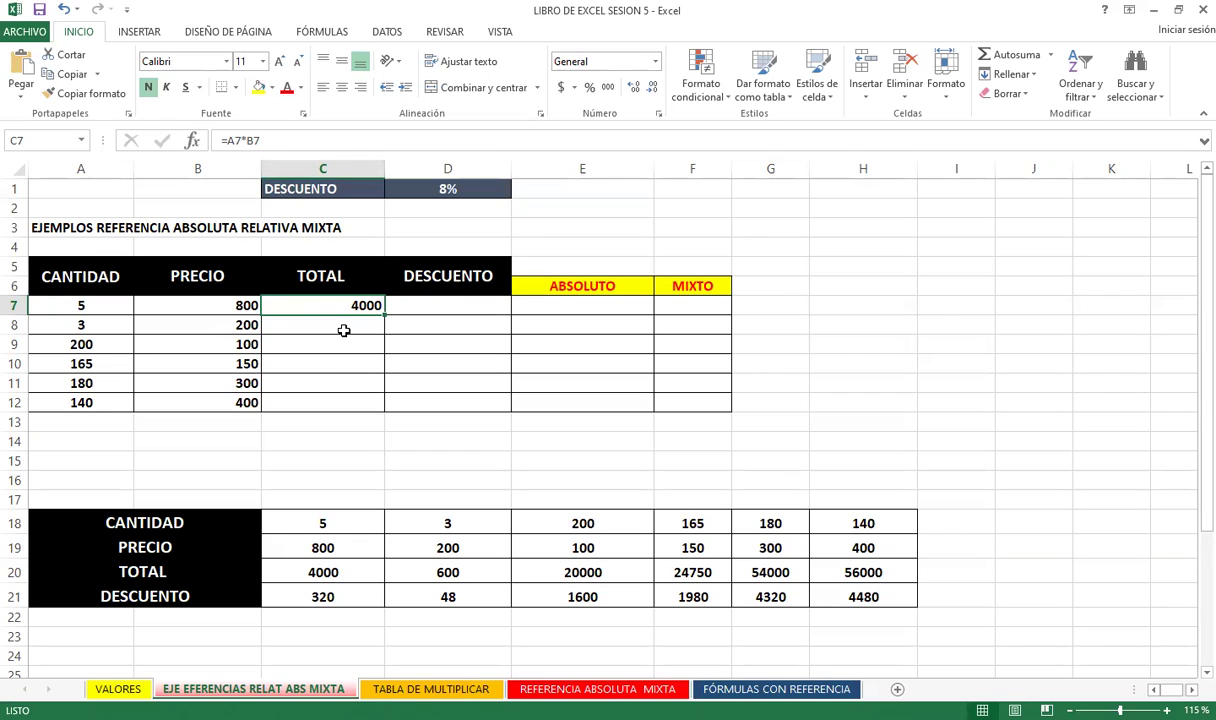
Fill C7's formula down to C12 and check each copy: 600, 20000, 24750, 54000, 56000.
{"action": "left_click_drag", "start_coordinate": [382, 318], "coordinate": [384, 410]}
{"action": "left_click", "coordinate": [305, 304]}
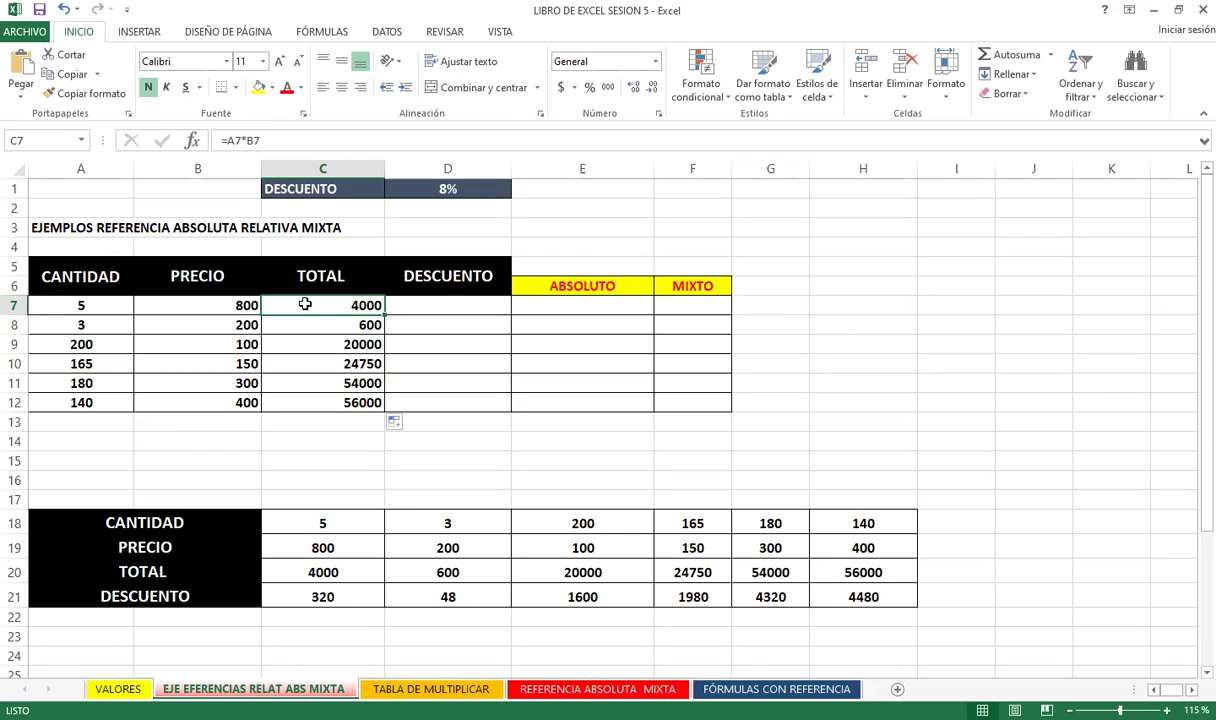
{"action": "key", "text": "Down"}
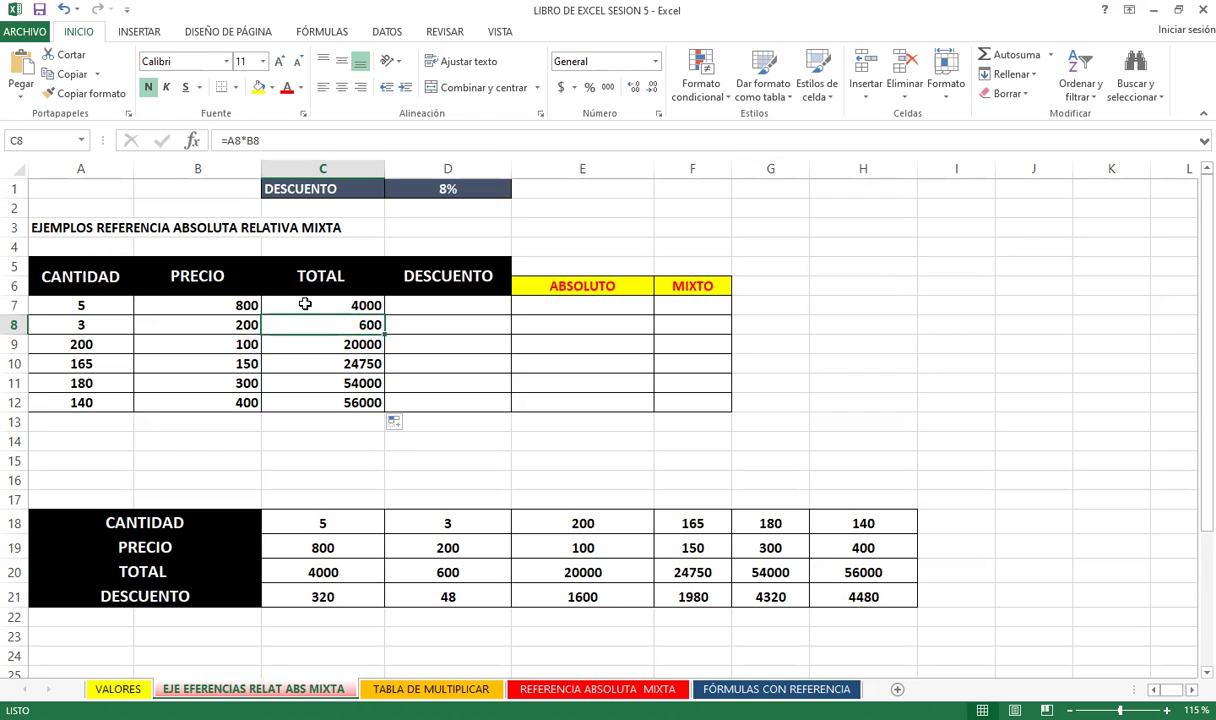
{"action": "key", "text": "Down"}
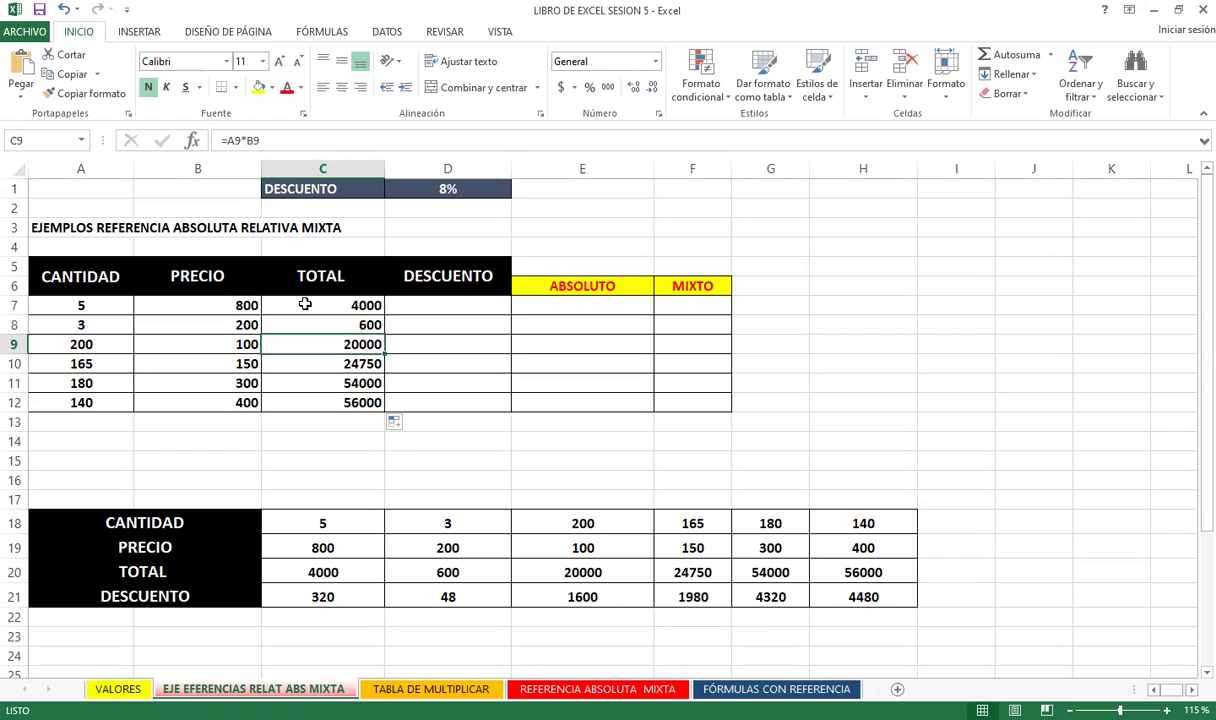
{"action": "key", "text": "Down"}
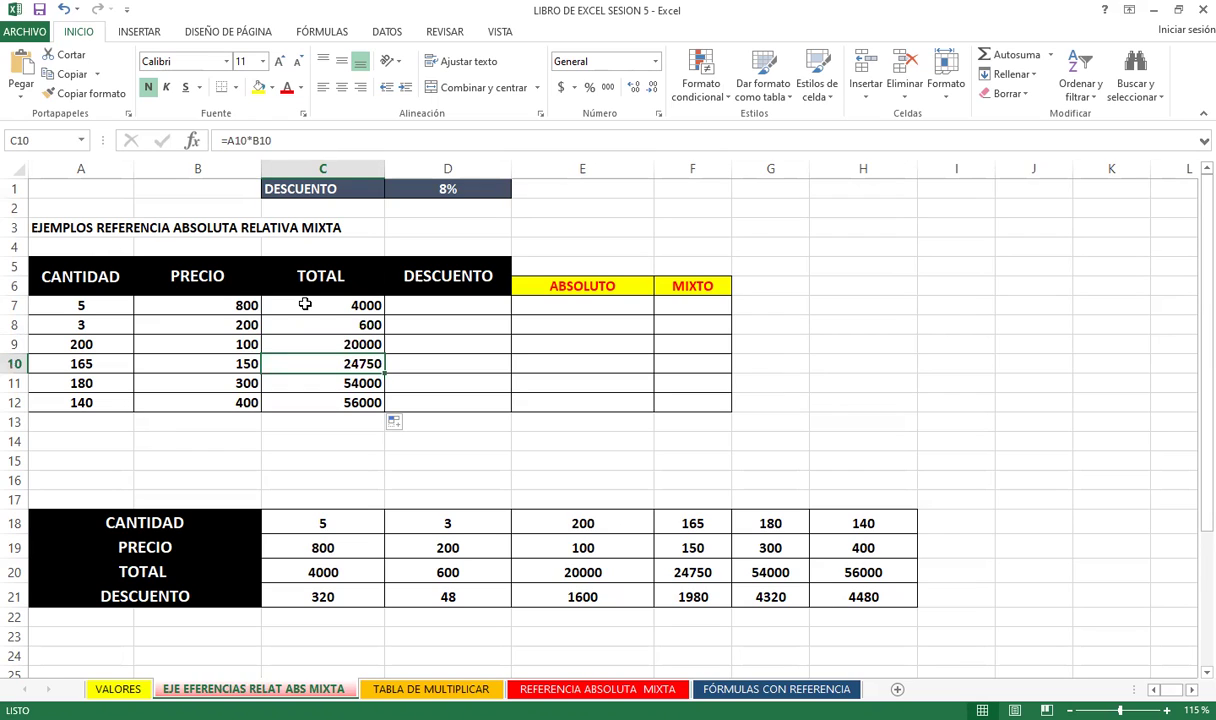
{"action": "key", "text": "Down"}
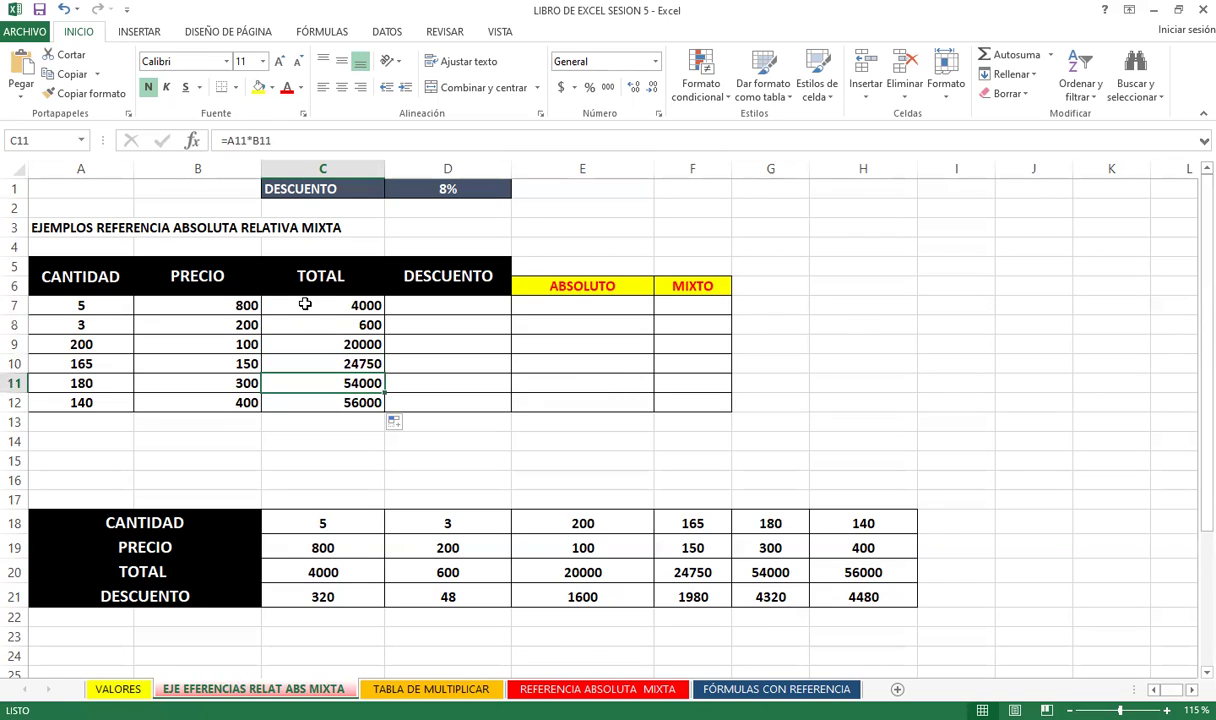
{"action": "key", "text": "Down"}
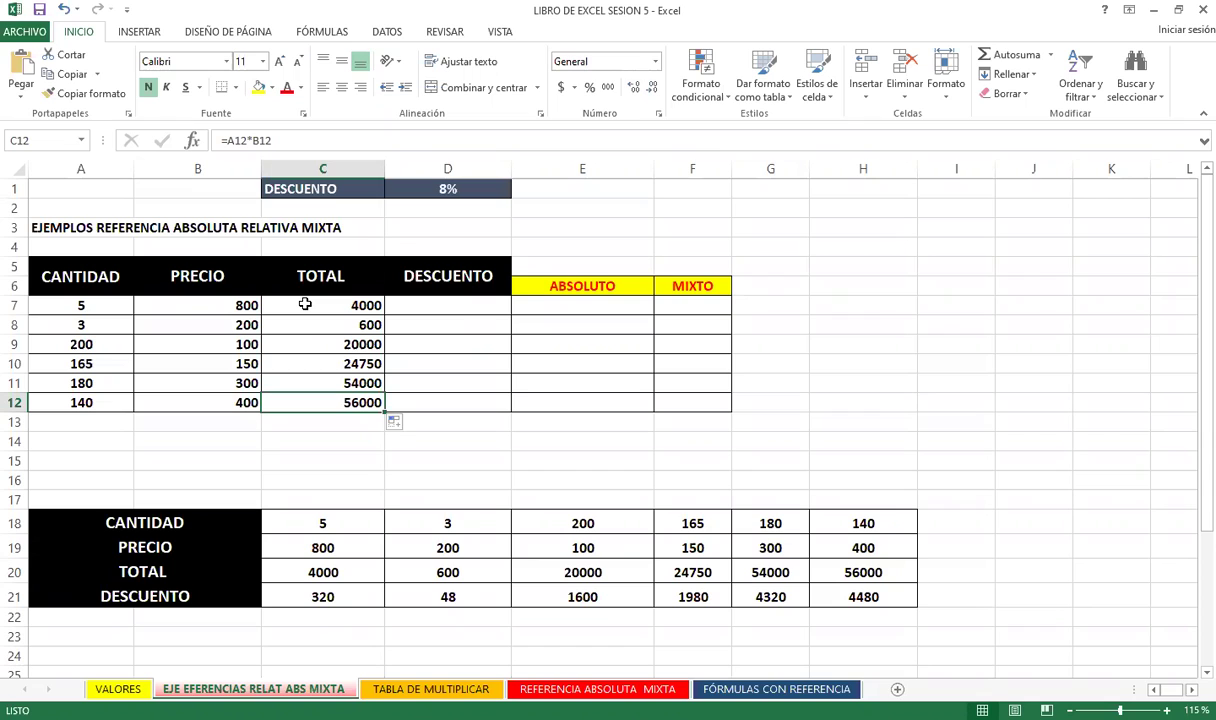
{"action": "left_click", "coordinate": [452, 300]}
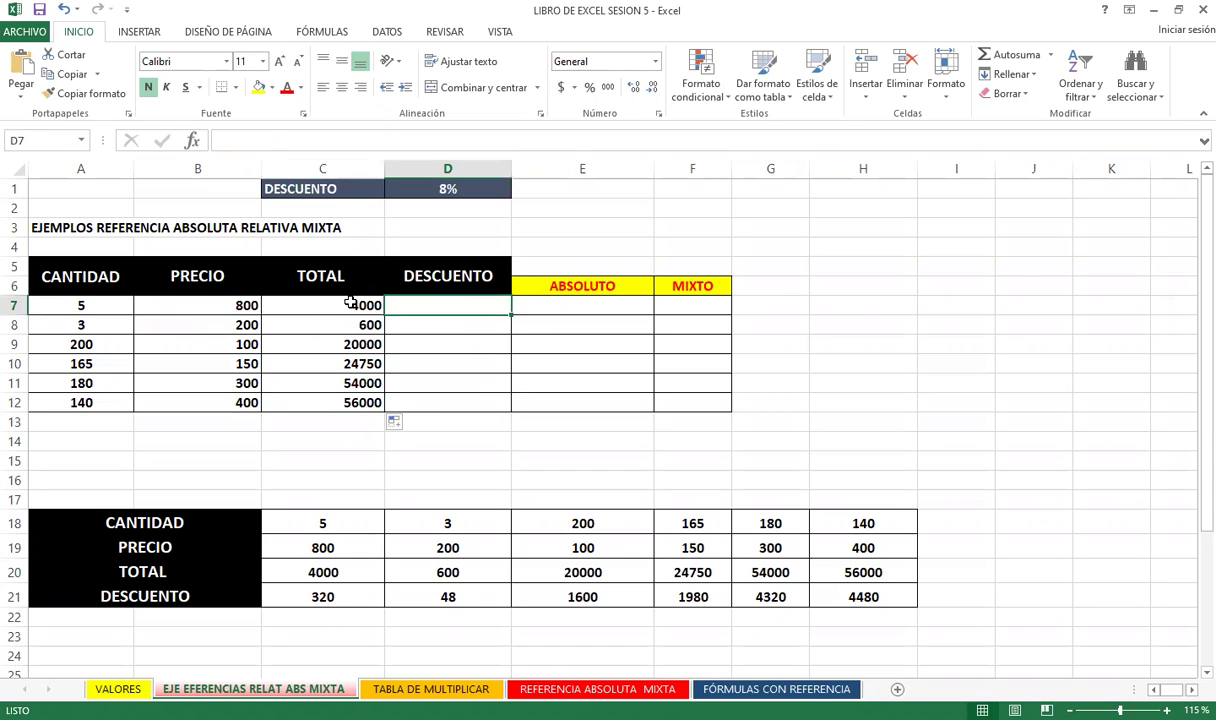
{"action": "type", "text": "="}
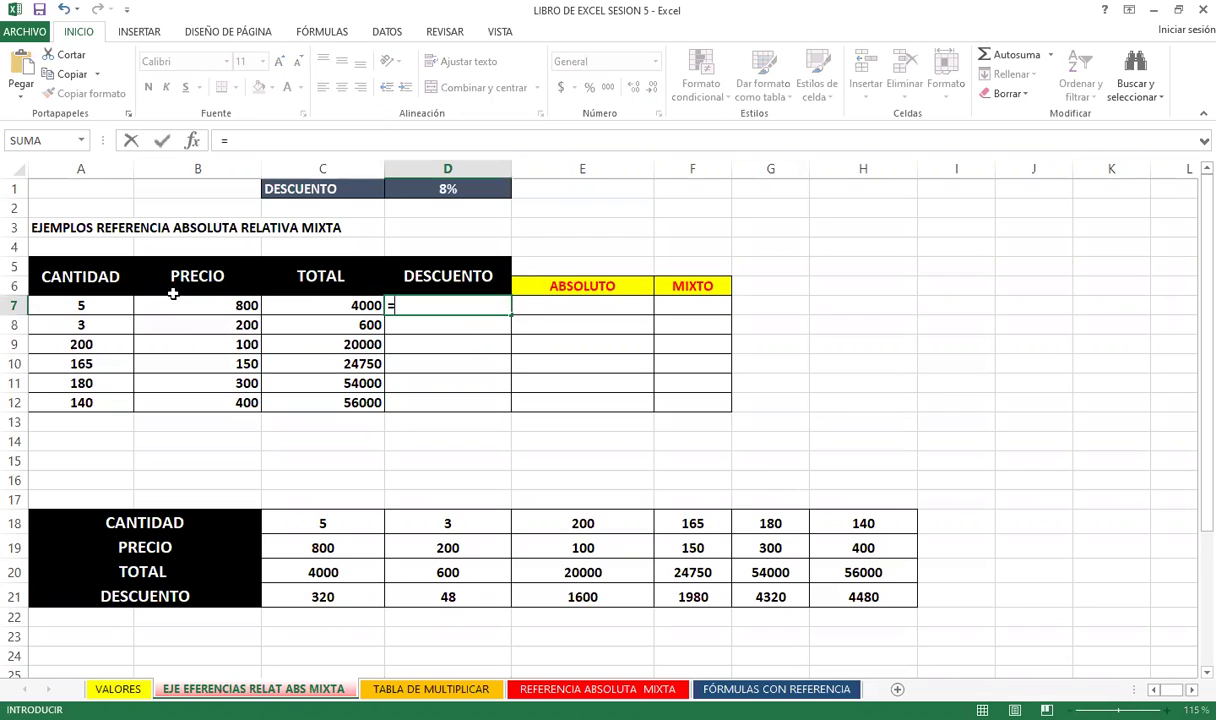
{"action": "left_click", "coordinate": [53, 306]}
{"action": "type", "text": "+"}
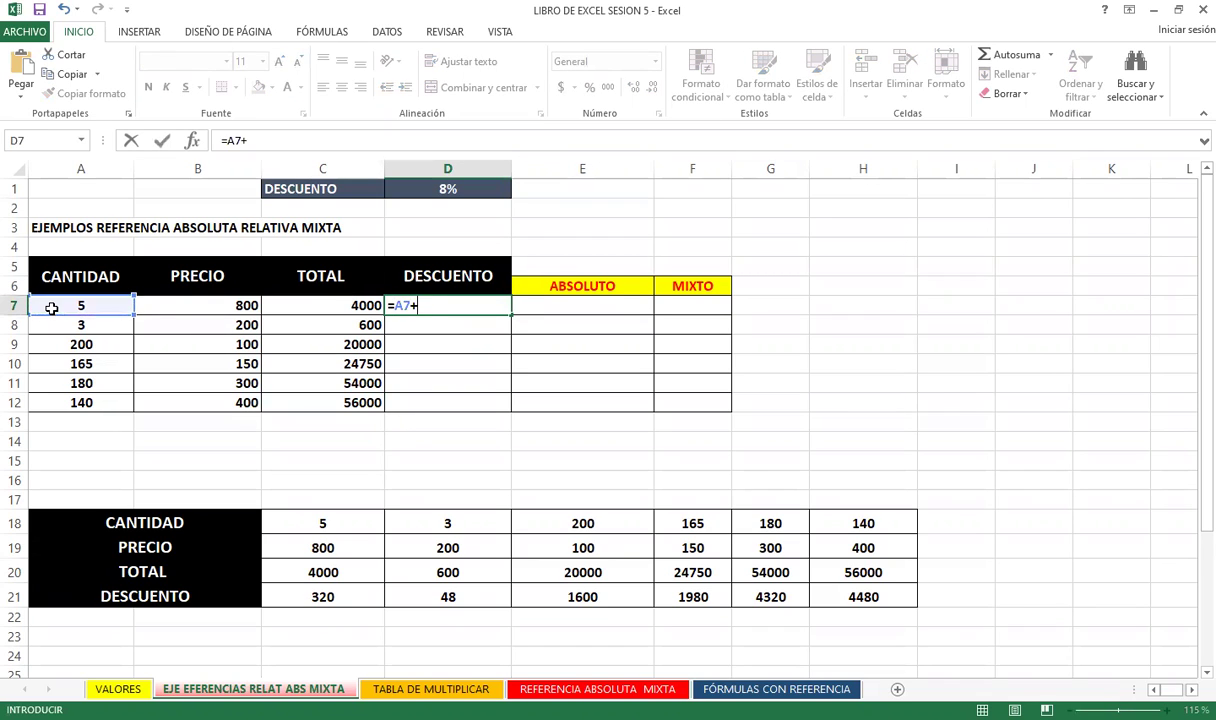
{"action": "left_click", "coordinate": [196, 309]}
{"action": "type", "text": "+"}
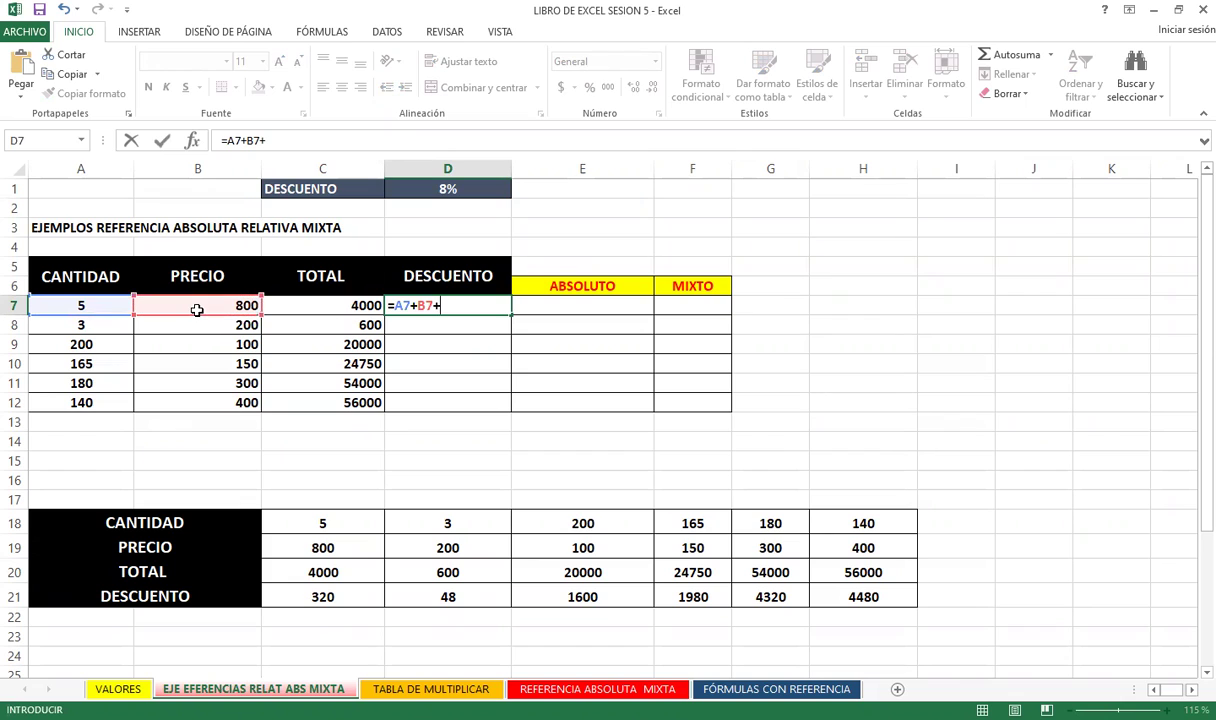
{"action": "left_click", "coordinate": [327, 307]}
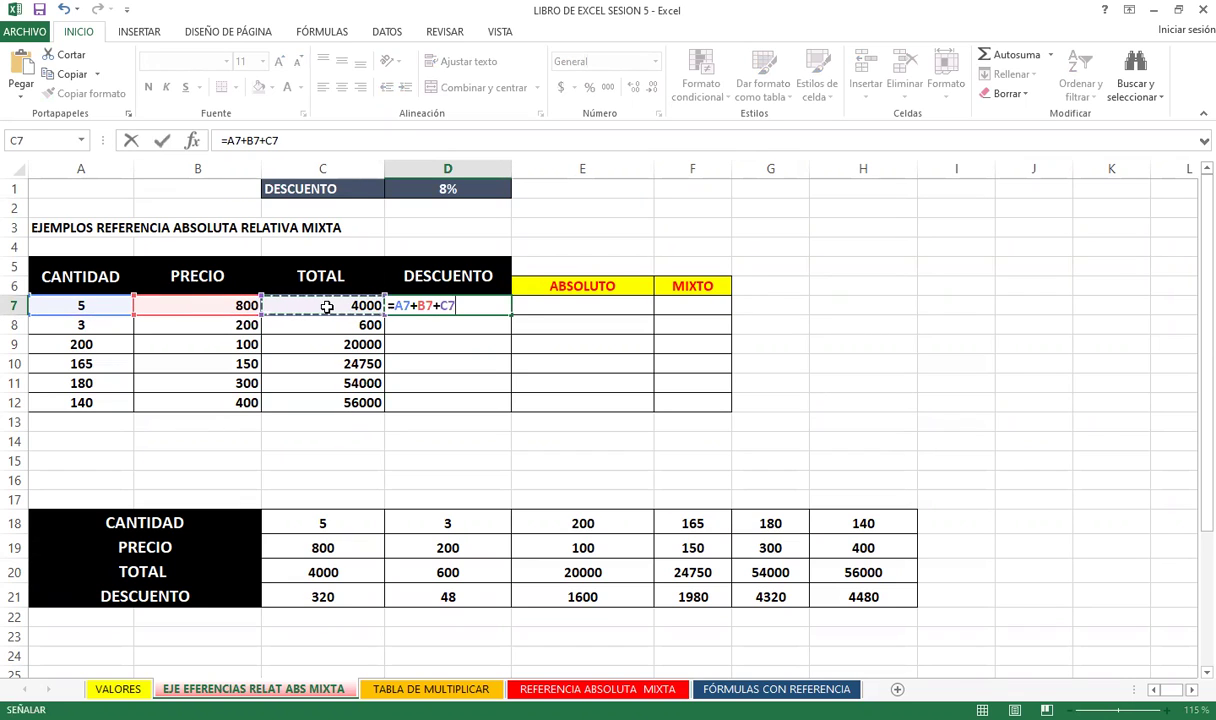
{"action": "key", "text": "Return"}
{"action": "left_click", "coordinate": [476, 312]}
{"action": "left_click_drag", "start_coordinate": [508, 318], "coordinate": [496, 406]}
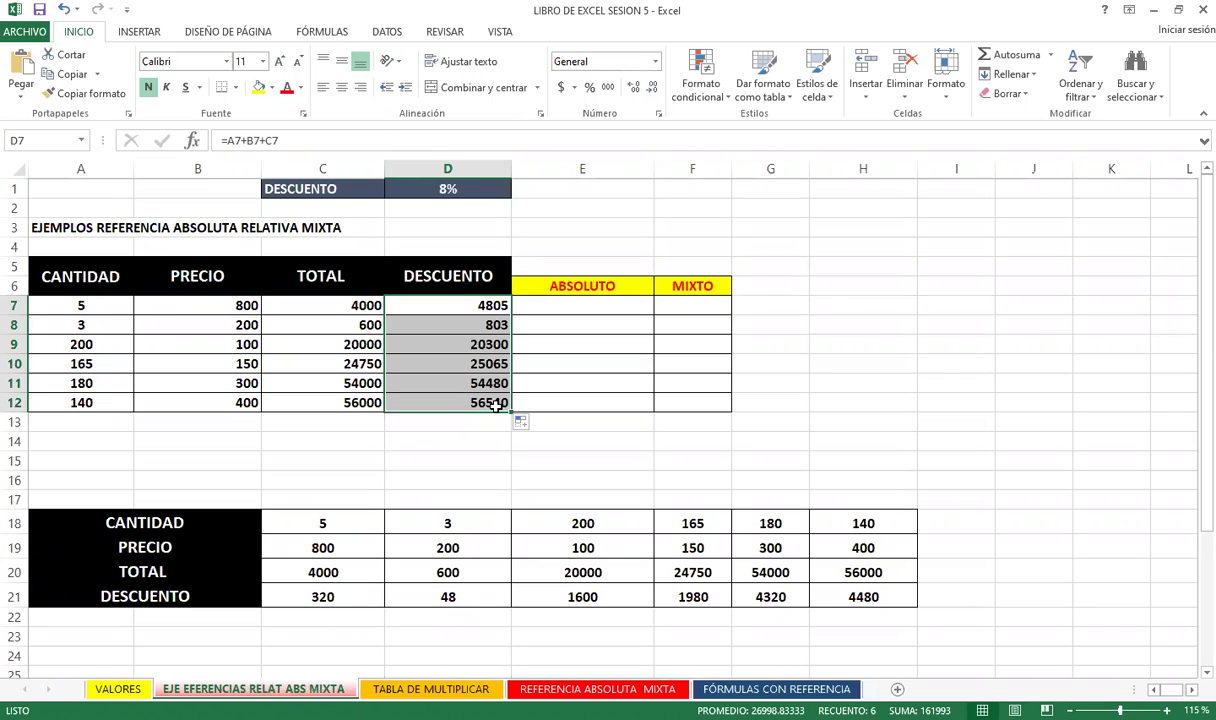
{"action": "key", "text": "BackSpace"}
{"action": "key", "text": "Return"}
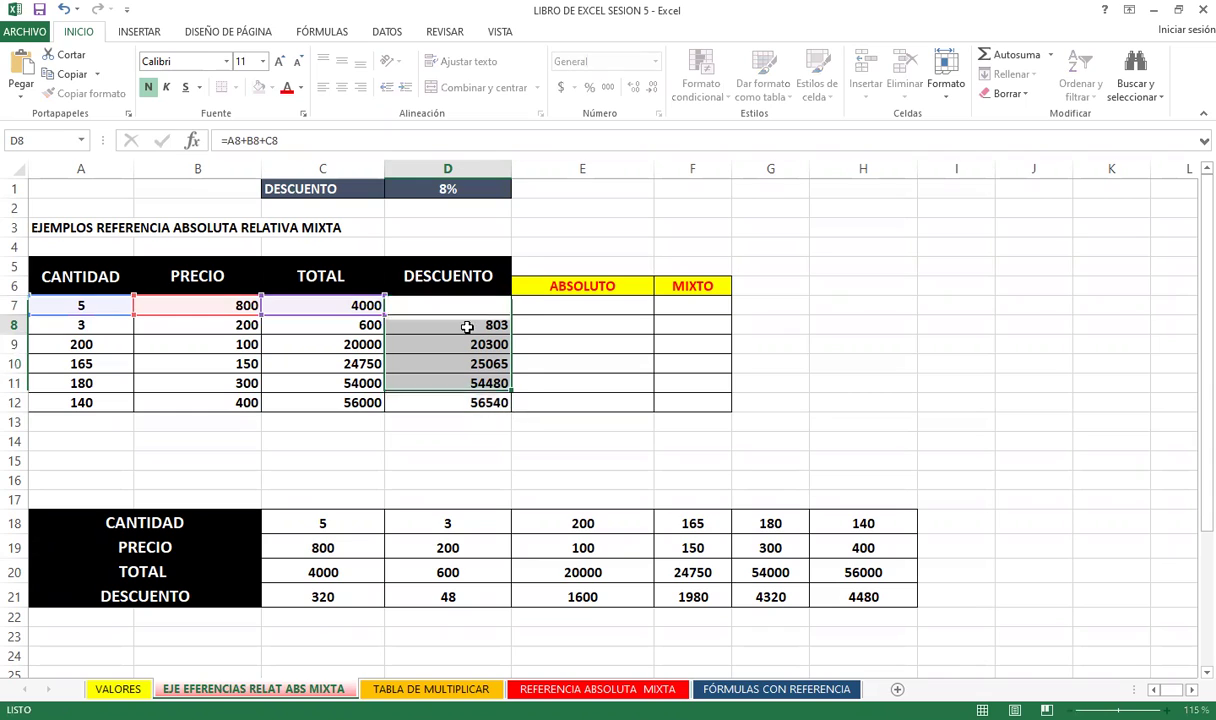
{"action": "left_click", "coordinate": [466, 325]}
{"action": "left_click_drag", "start_coordinate": [455, 325], "coordinate": [456, 402]}
{"action": "key", "text": "BackSpace"}
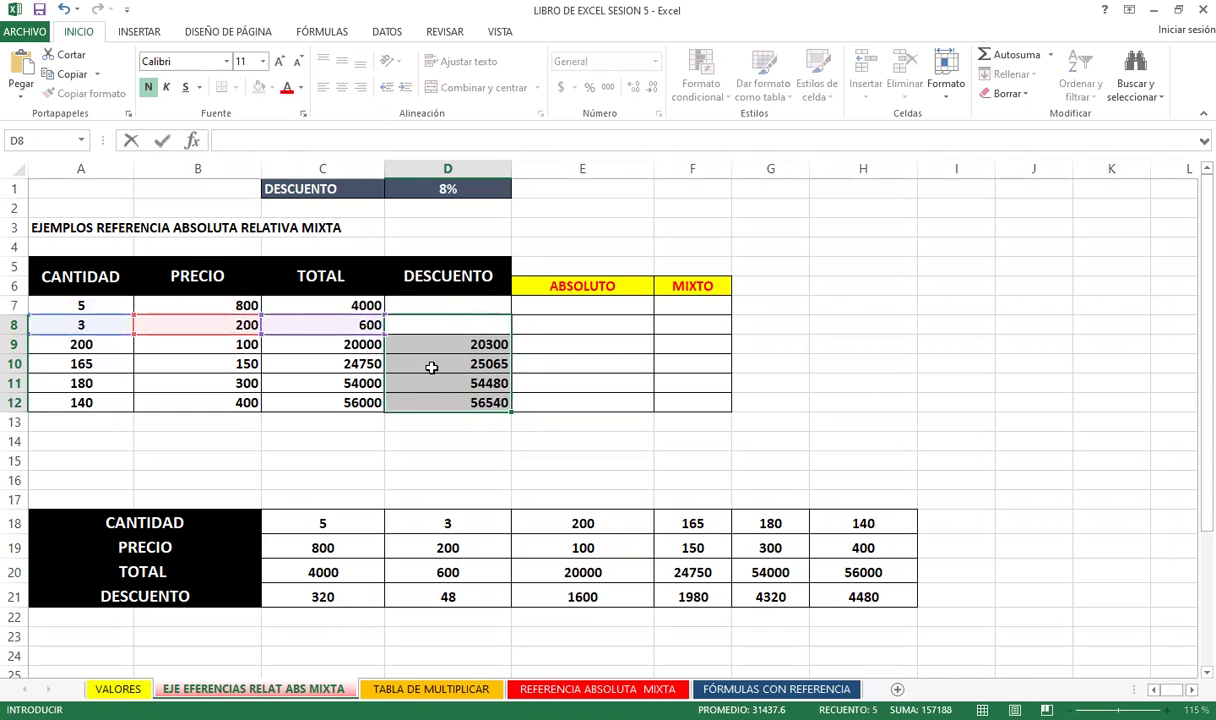
{"action": "left_click", "coordinate": [429, 366]}
{"action": "left_click_drag", "start_coordinate": [447, 344], "coordinate": [464, 423]}
{"action": "key", "text": "Delete"}
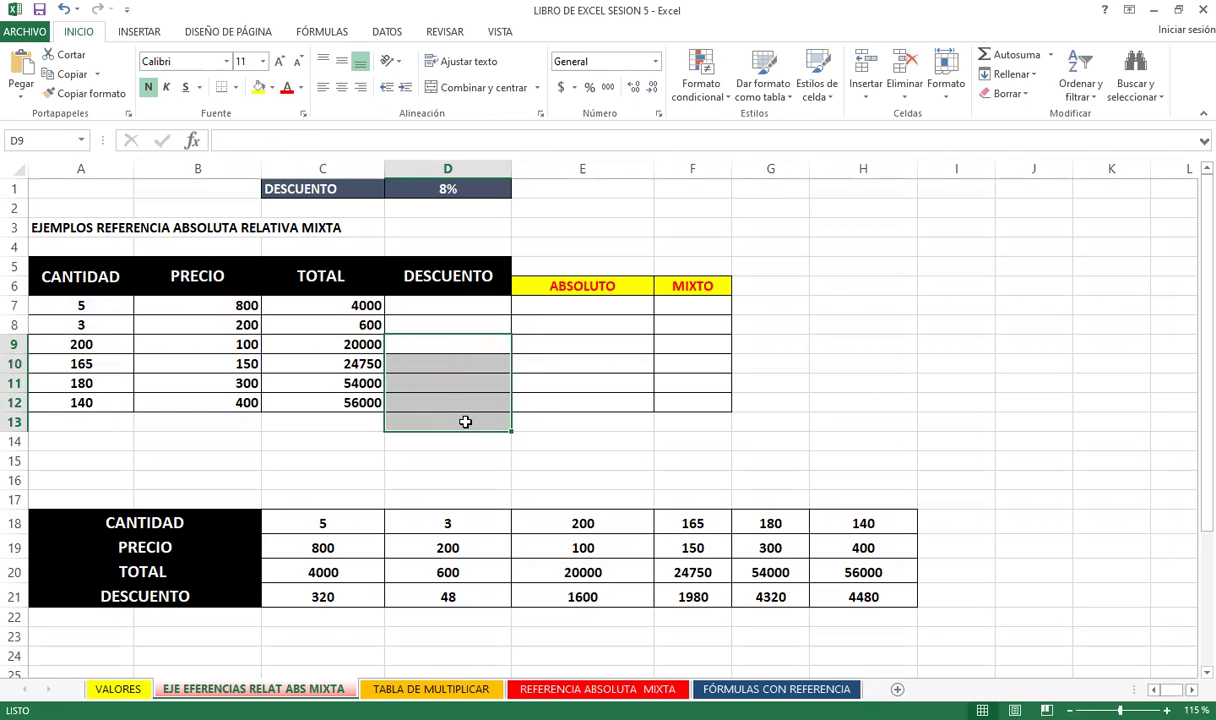
{"action": "left_click", "coordinate": [402, 303]}
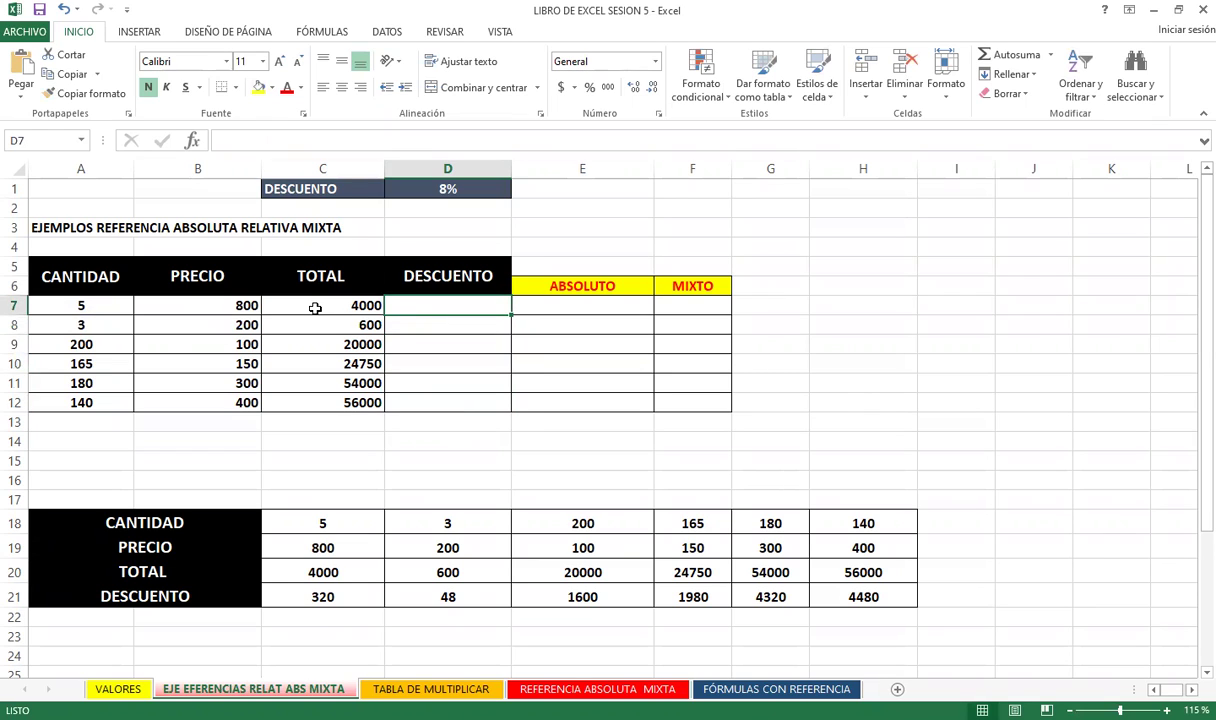
{"action": "left_click", "coordinate": [310, 305]}
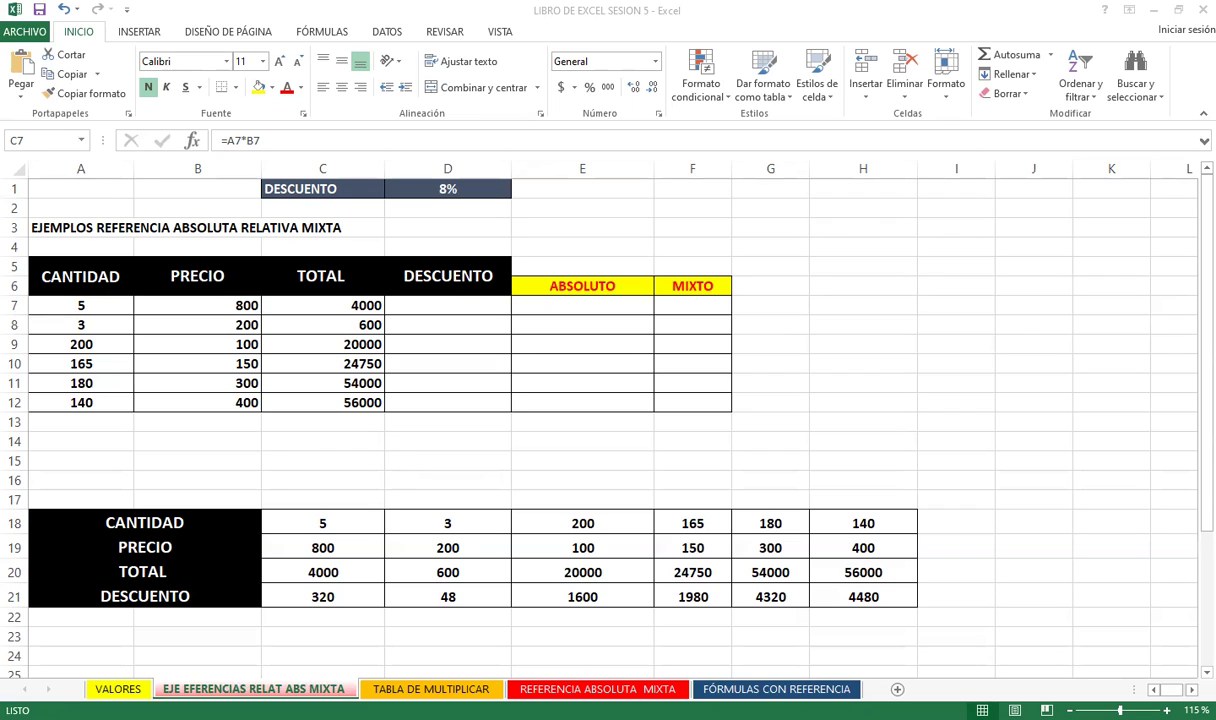
{"action": "left_click", "coordinate": [323, 302]}
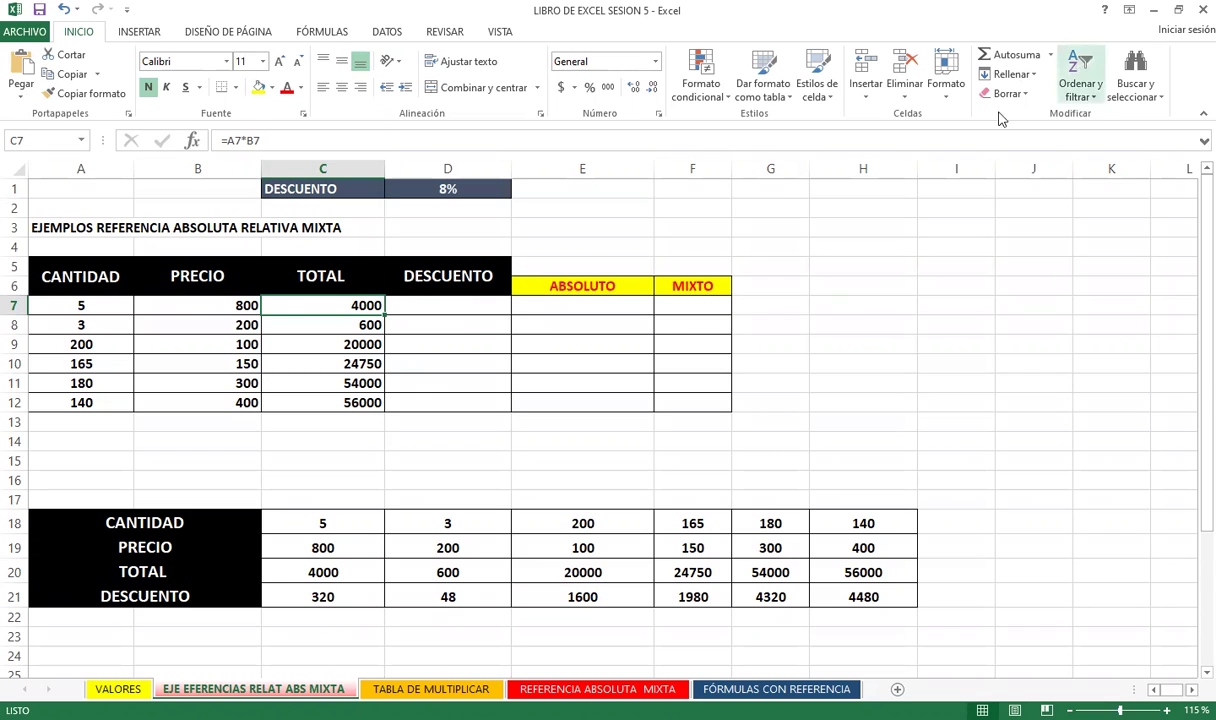
Enter 7*(4+5) in cell H2 as plain text, with no leading equals sign.
{"action": "left_click", "coordinate": [850, 206]}
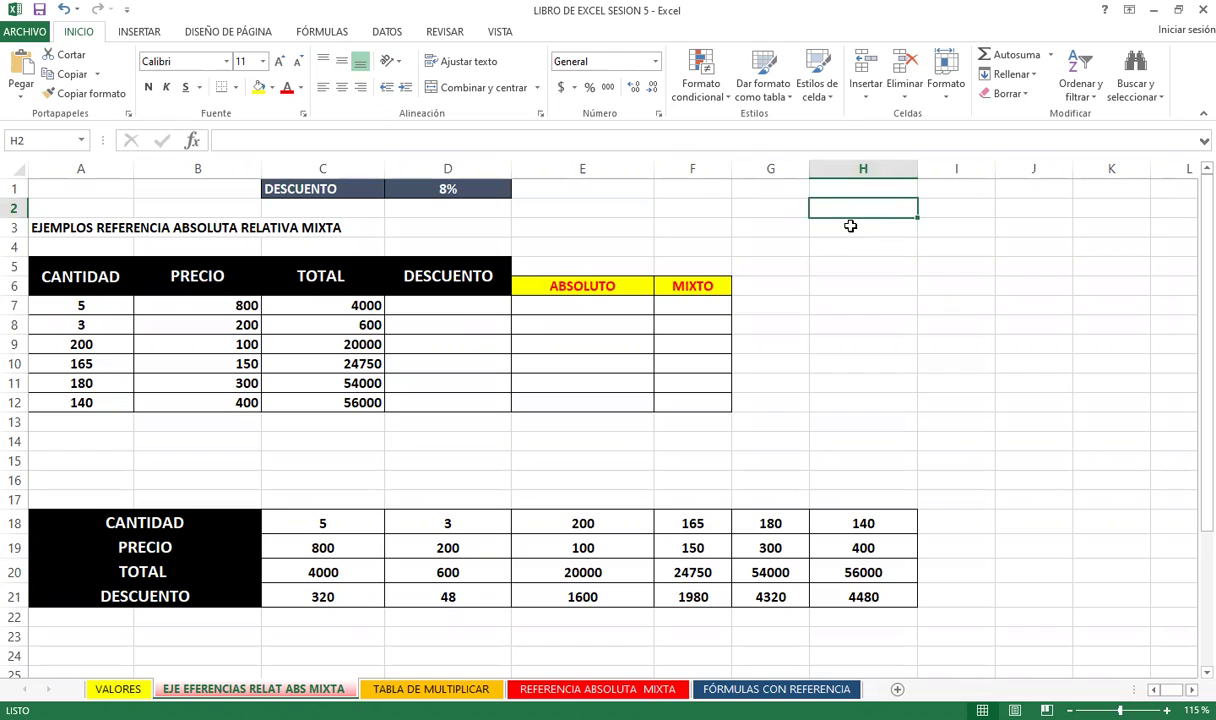
{"action": "type", "text": "7"}
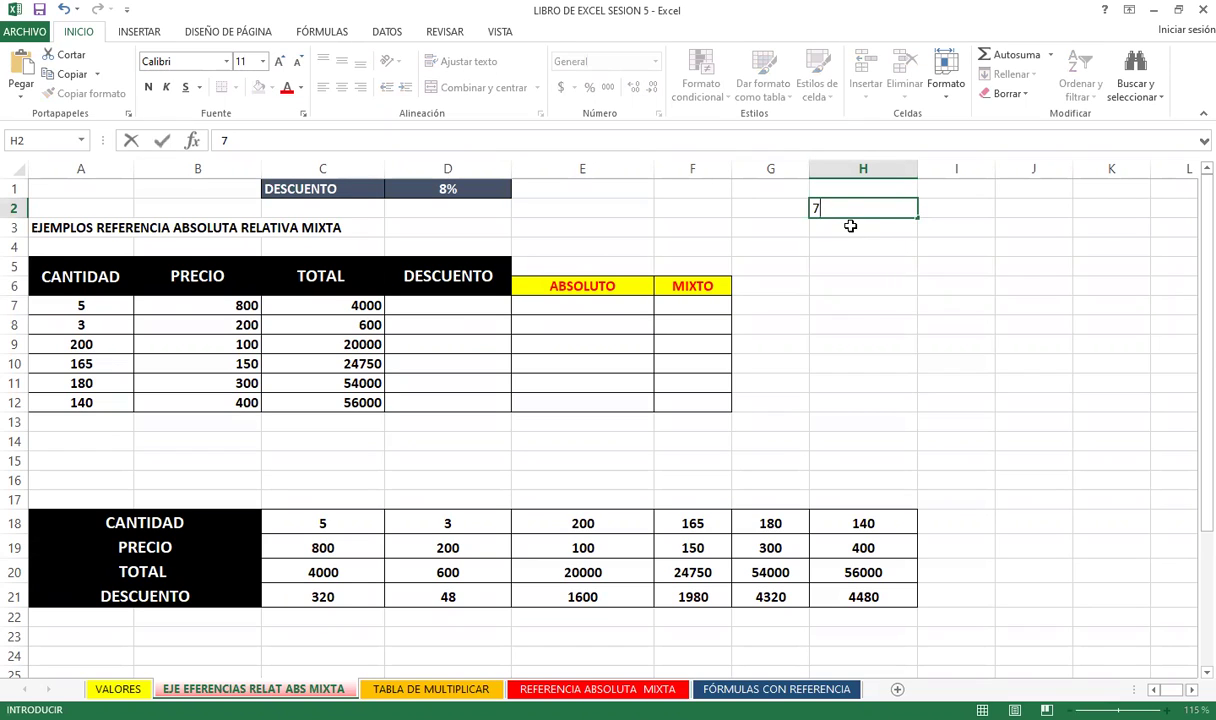
{"action": "type", "text": "*(4+5)"}
{"action": "key", "text": "Return"}
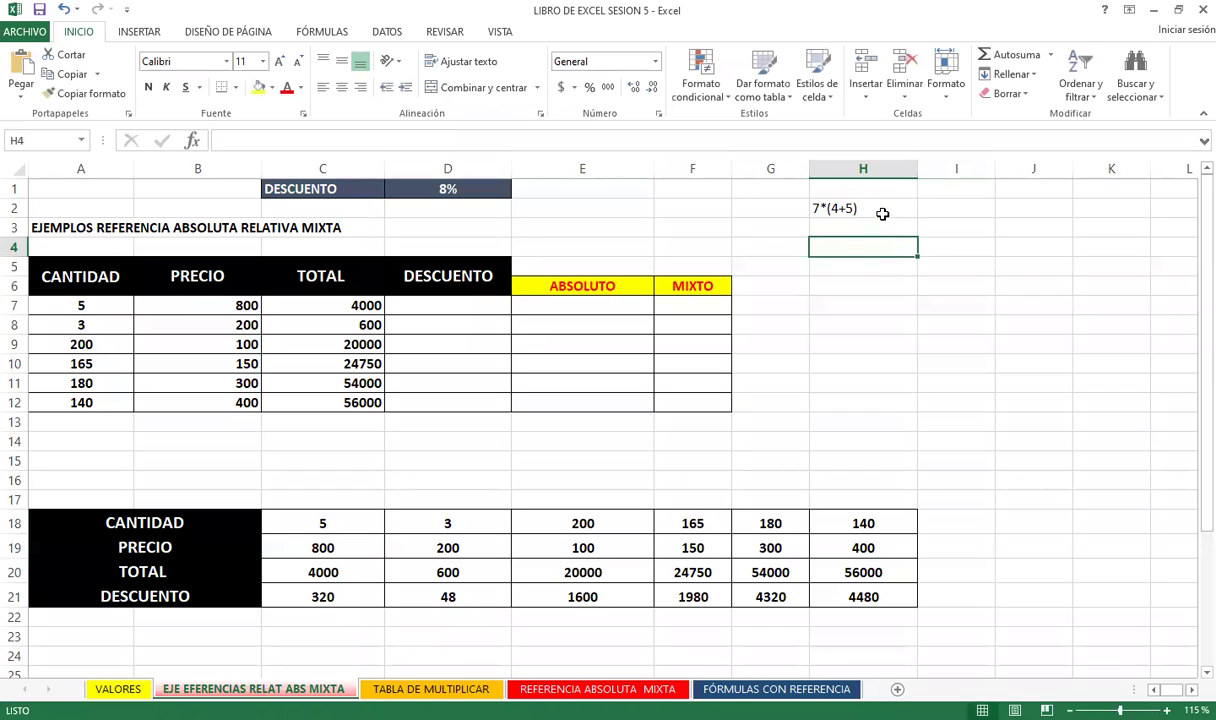
{"action": "left_click", "coordinate": [882, 213]}
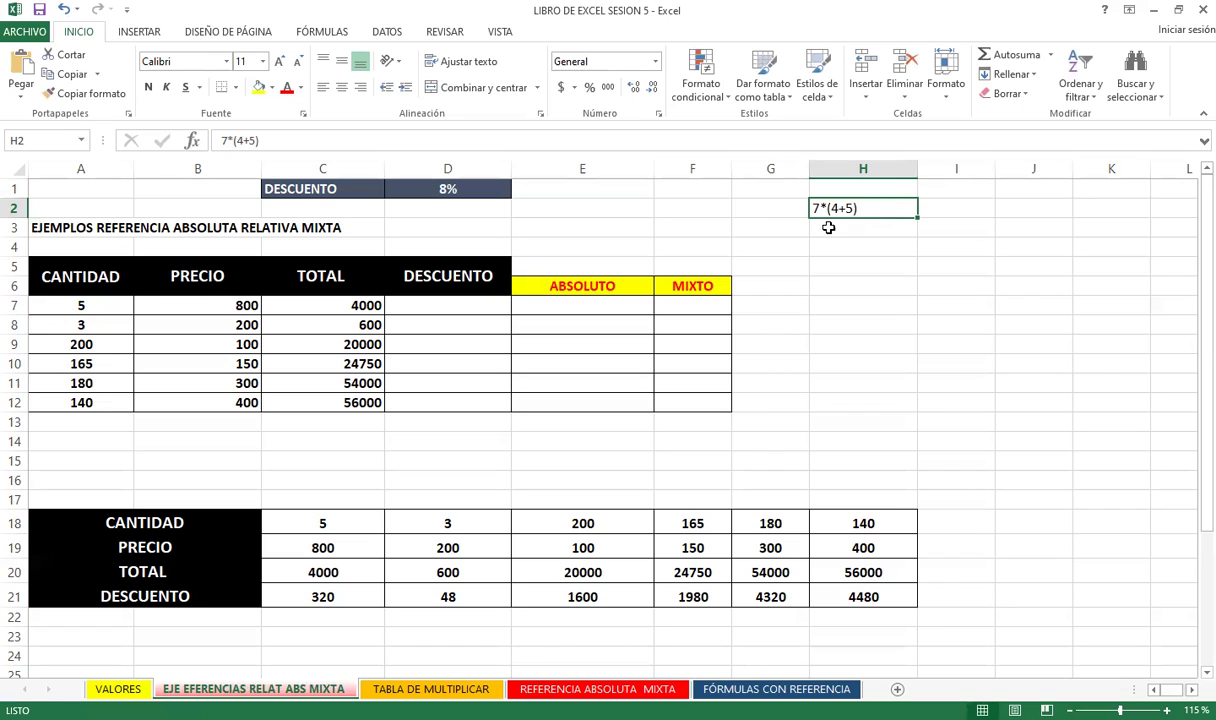
Enter 7*9 in cell H3 as an example, then delete it to leave H3 empty.
{"action": "left_click", "coordinate": [860, 231]}
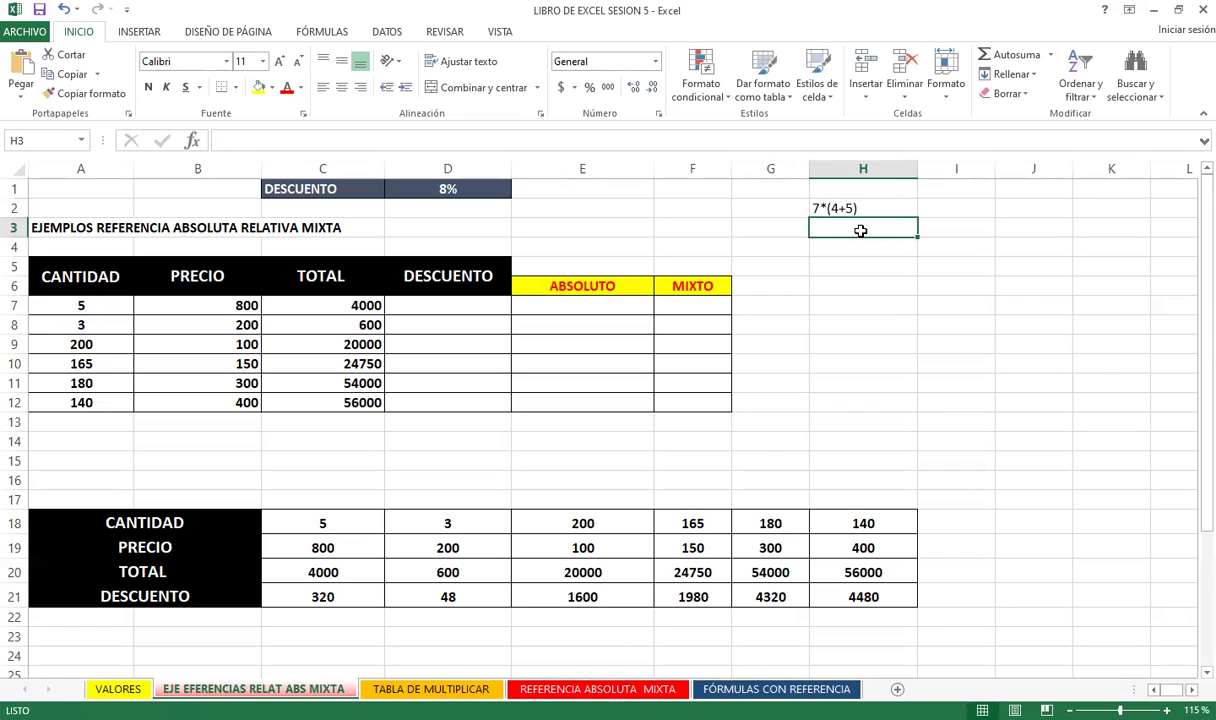
{"action": "type", "text": "7*"}
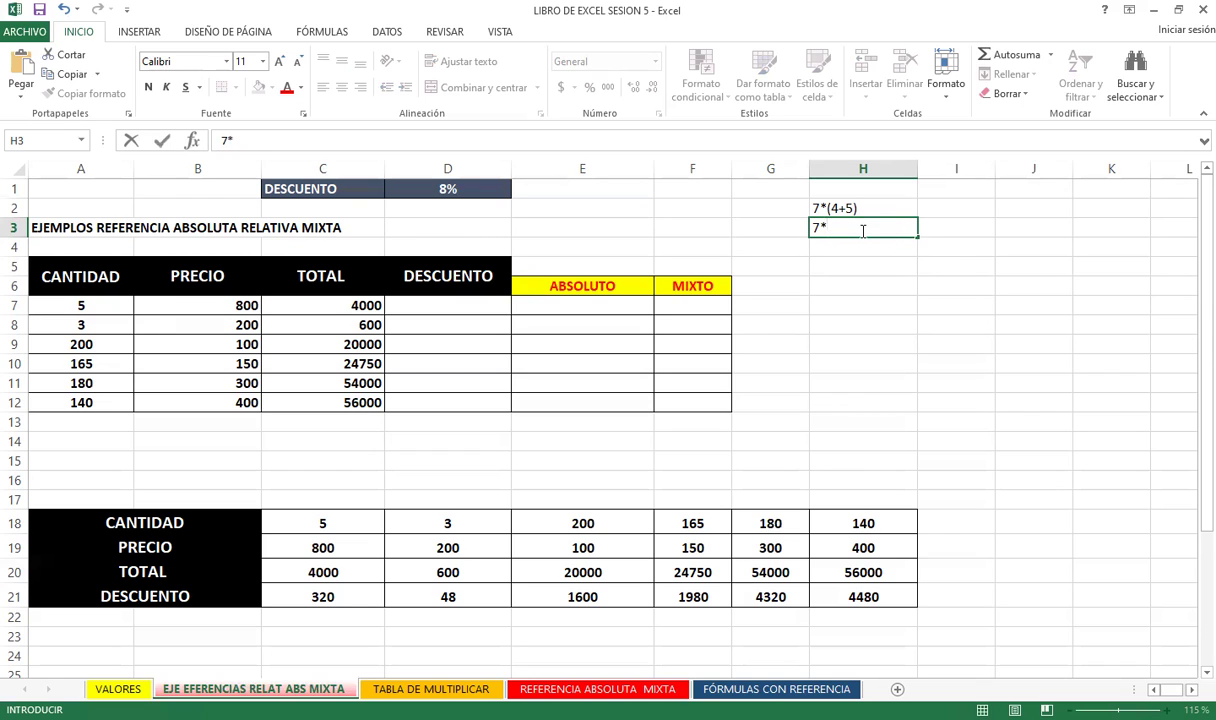
{"action": "type", "text": "9"}
{"action": "key", "text": "Return"}
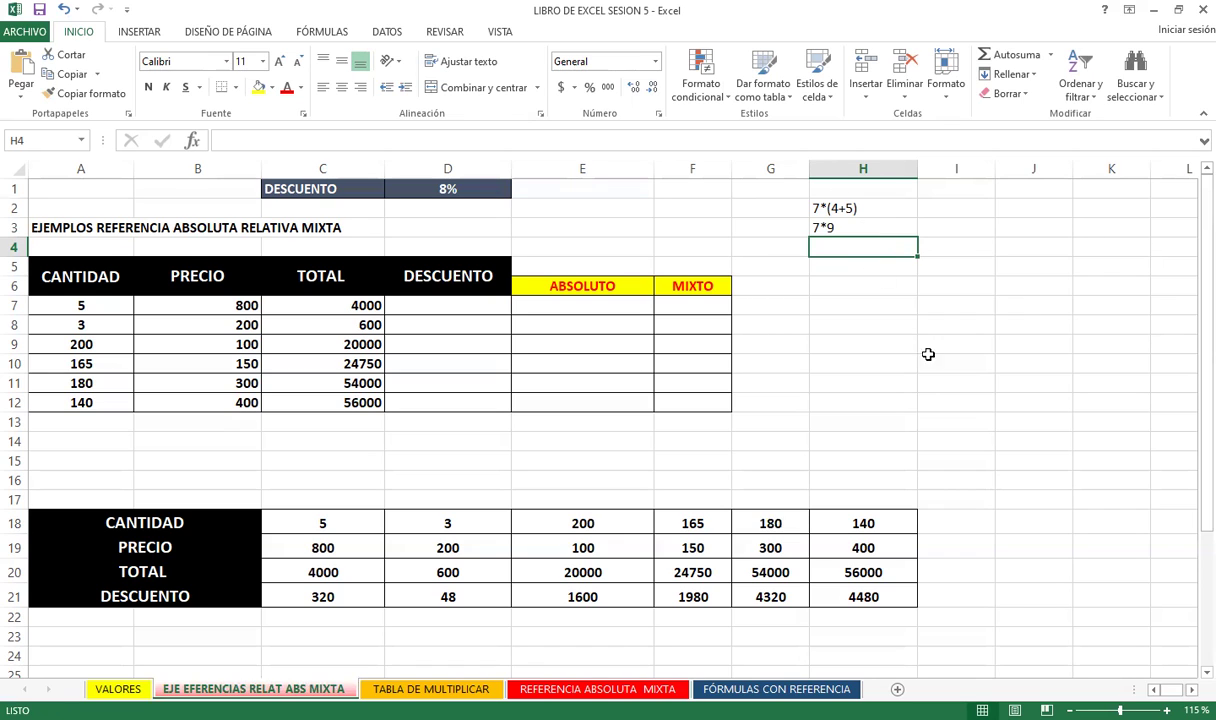
{"action": "left_click", "coordinate": [874, 228]}
{"action": "key", "text": "Delete"}
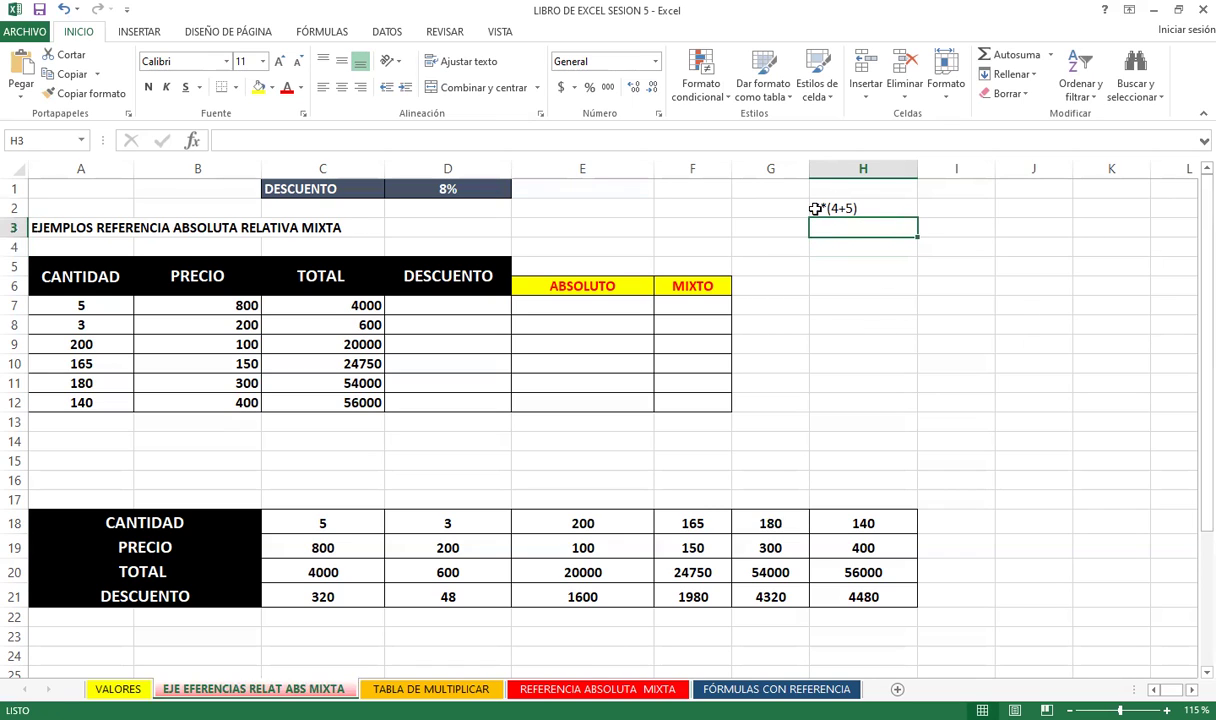
Turn H2 into the formula =7*(4+5) so it displays 63.
{"action": "double_click", "coordinate": [818, 207]}
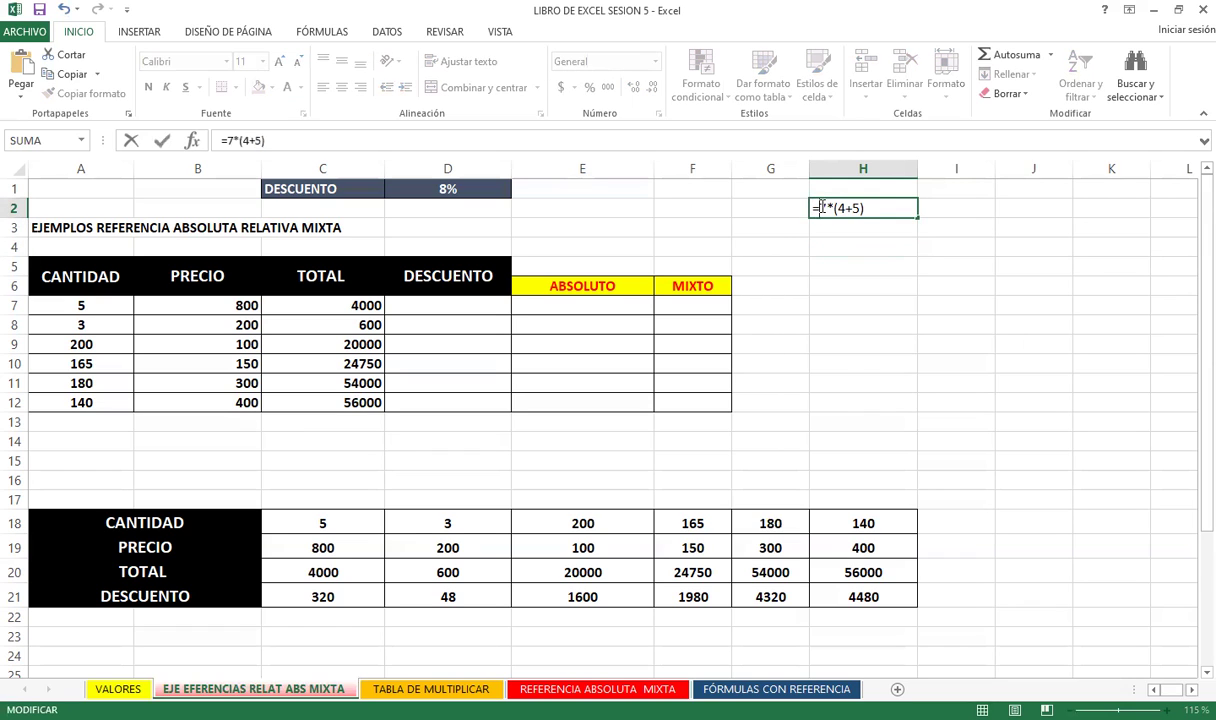
{"action": "key", "text": "Return"}
{"action": "left_click", "coordinate": [820, 206]}
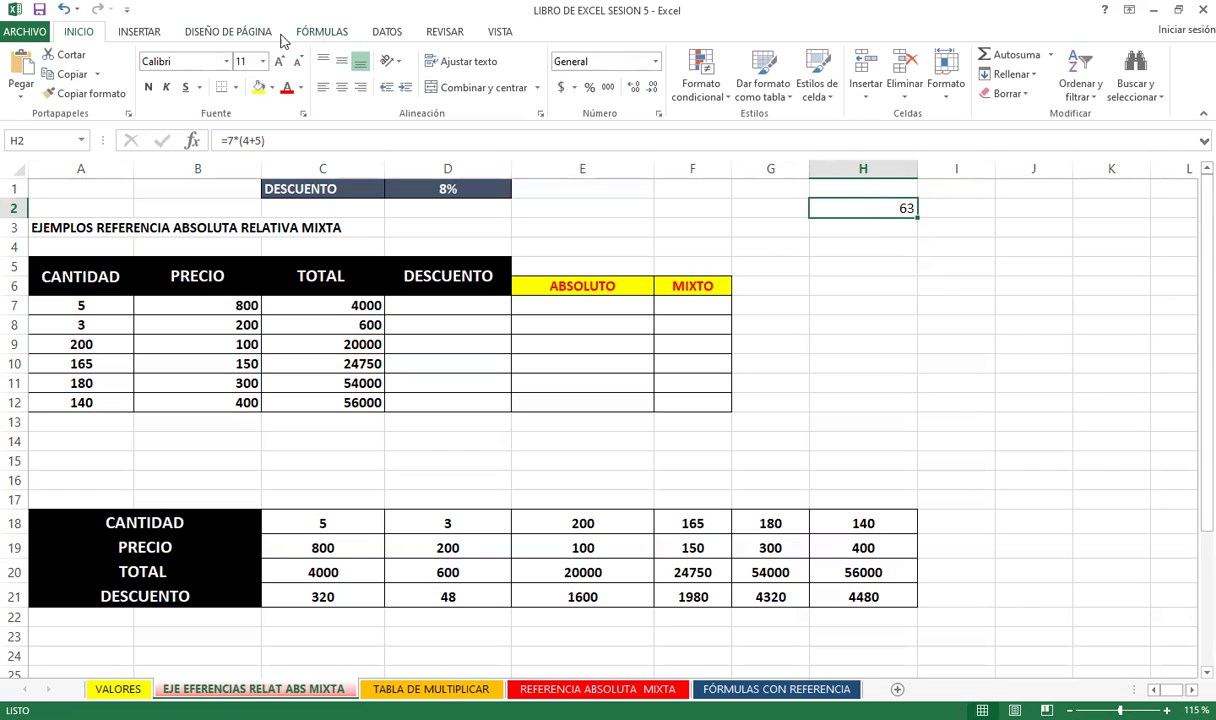
Step H2's formula through Evaluar fórmula, 7*(4+5) to 7*(9) to 7*9 to 63, then close the dialog.
{"action": "left_click", "coordinate": [327, 35]}
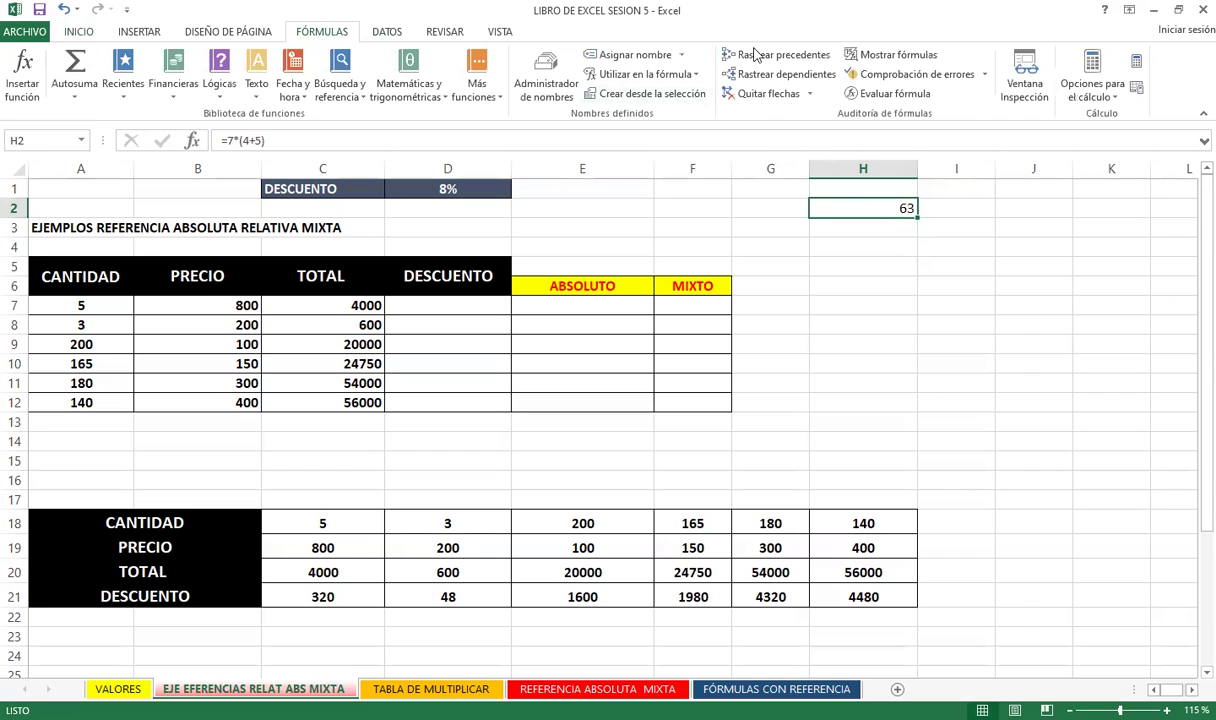
{"action": "left_click", "coordinate": [890, 93]}
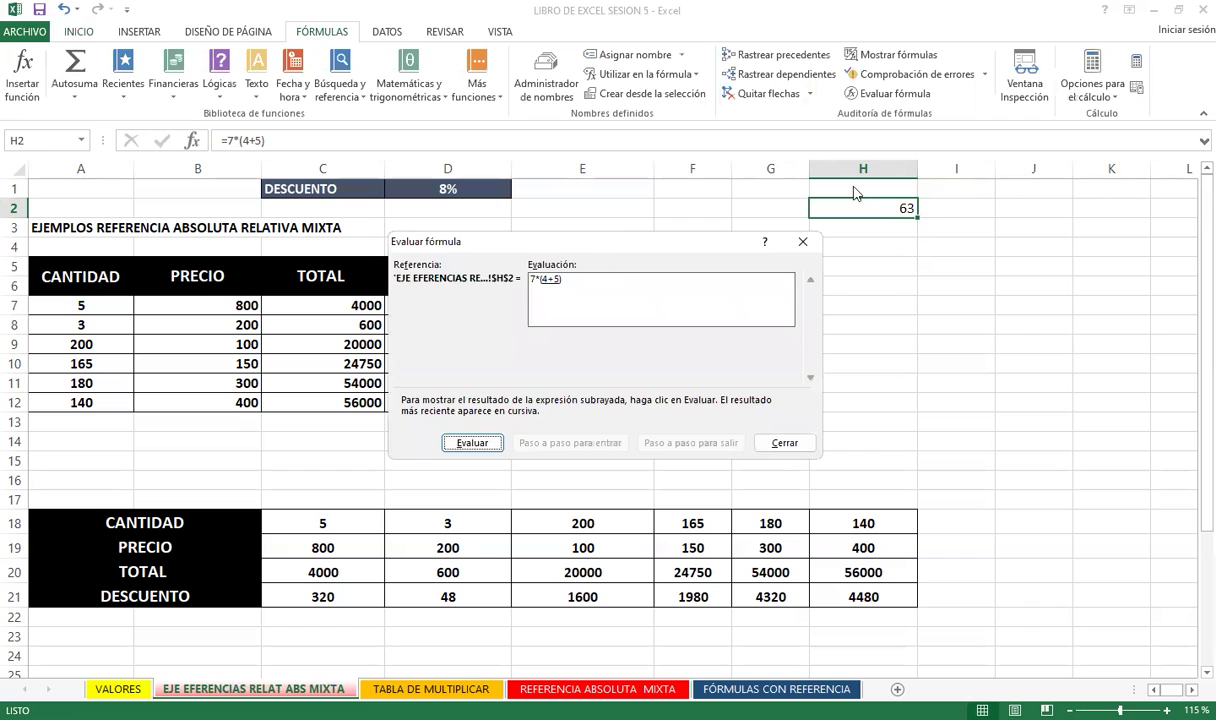
{"action": "left_click_drag", "start_coordinate": [896, 234], "coordinate": [857, 232]}
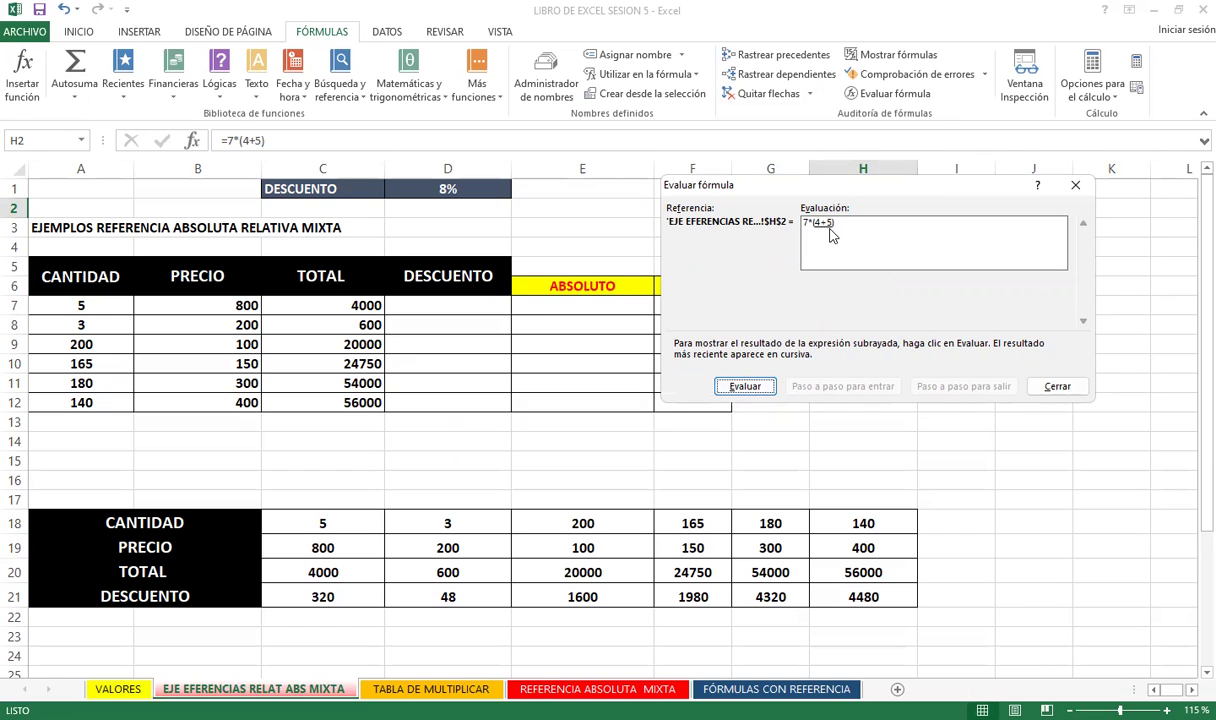
{"action": "left_click", "coordinate": [728, 382]}
{"action": "left_click", "coordinate": [745, 386]}
{"action": "left_click", "coordinate": [746, 387]}
{"action": "left_click_drag", "start_coordinate": [863, 194], "coordinate": [477, 138]}
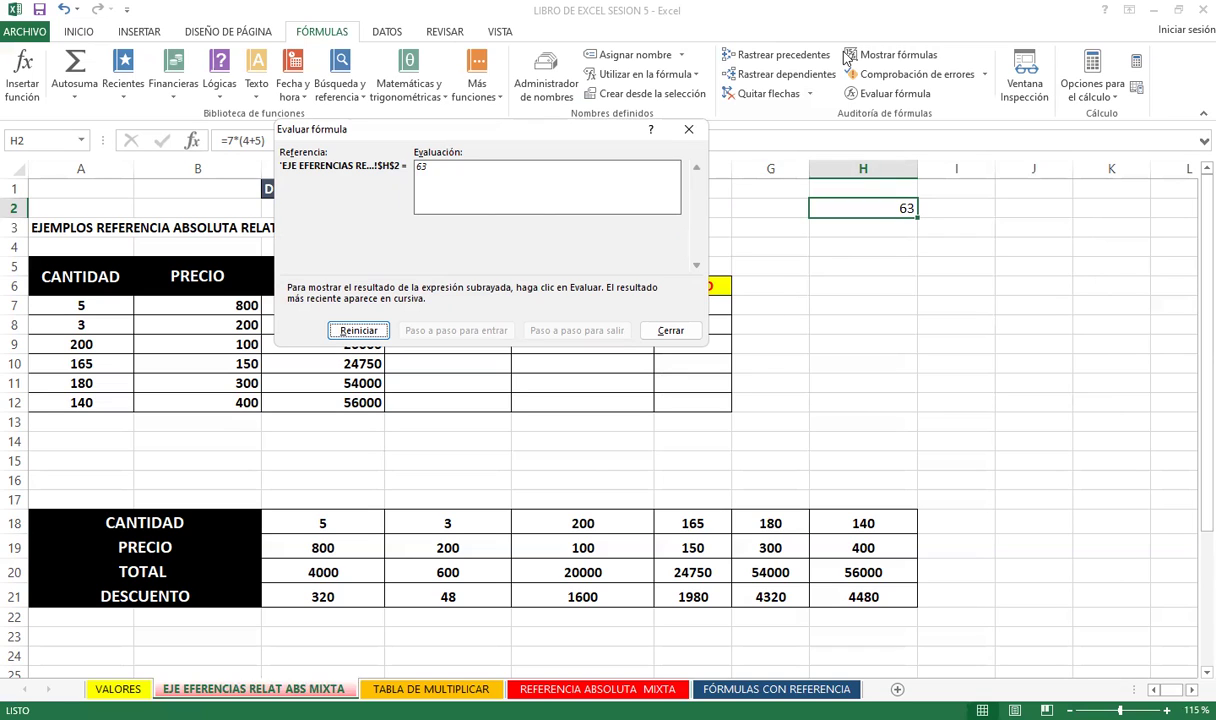
{"action": "left_click", "coordinate": [688, 129]}
Remove the * to make =7(4+5), decline the correction, dismiss the error, then erase the formula.
{"action": "double_click", "coordinate": [858, 211]}
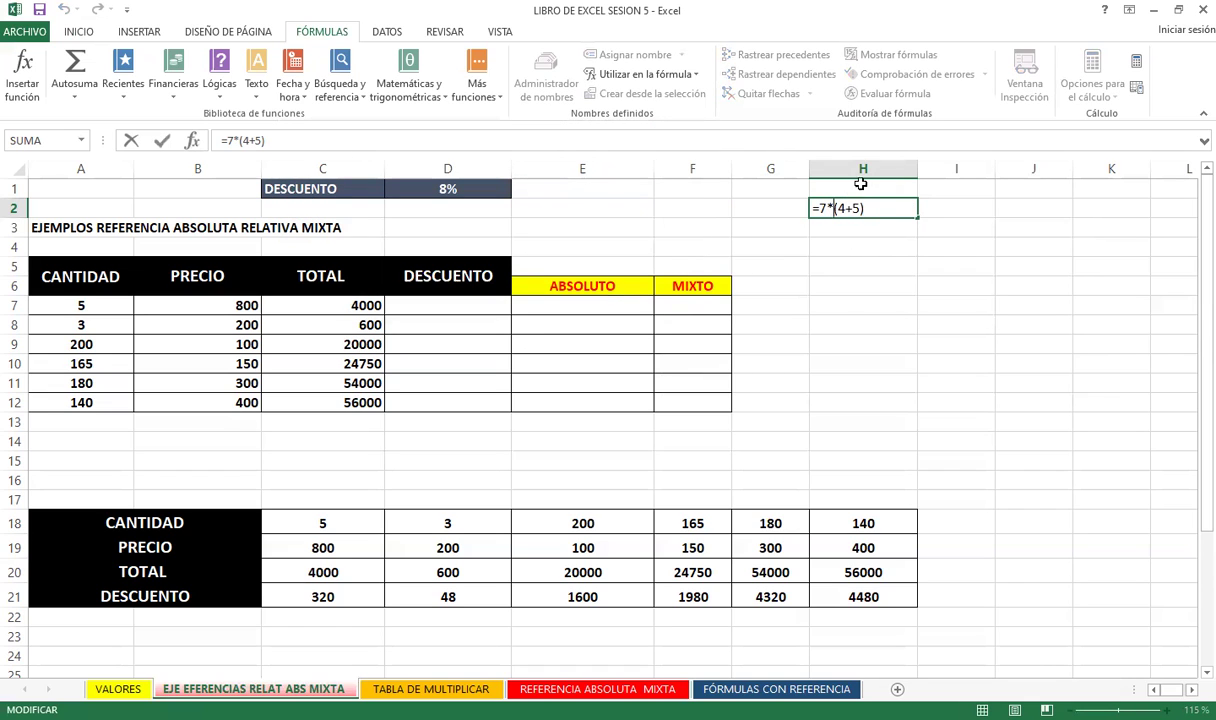
{"action": "key", "text": "BackSpace"}
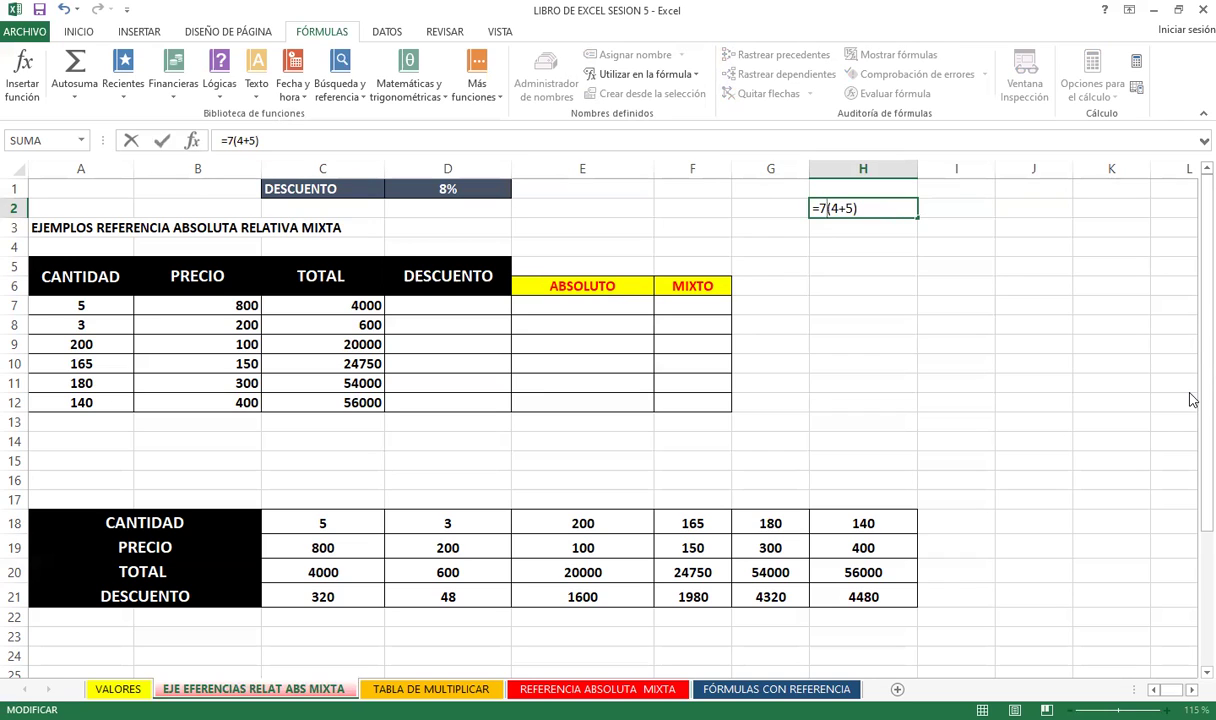
{"action": "key", "text": "Return"}
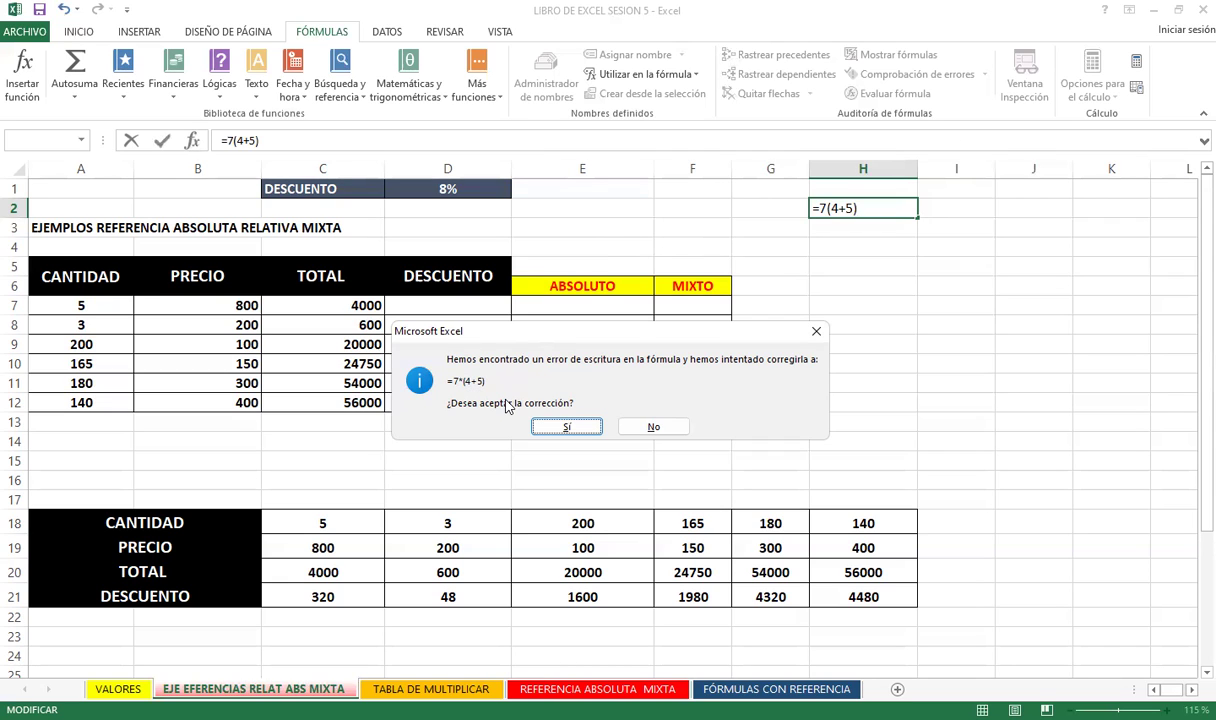
{"action": "left_click", "coordinate": [816, 331]}
{"action": "key", "text": "Return"}
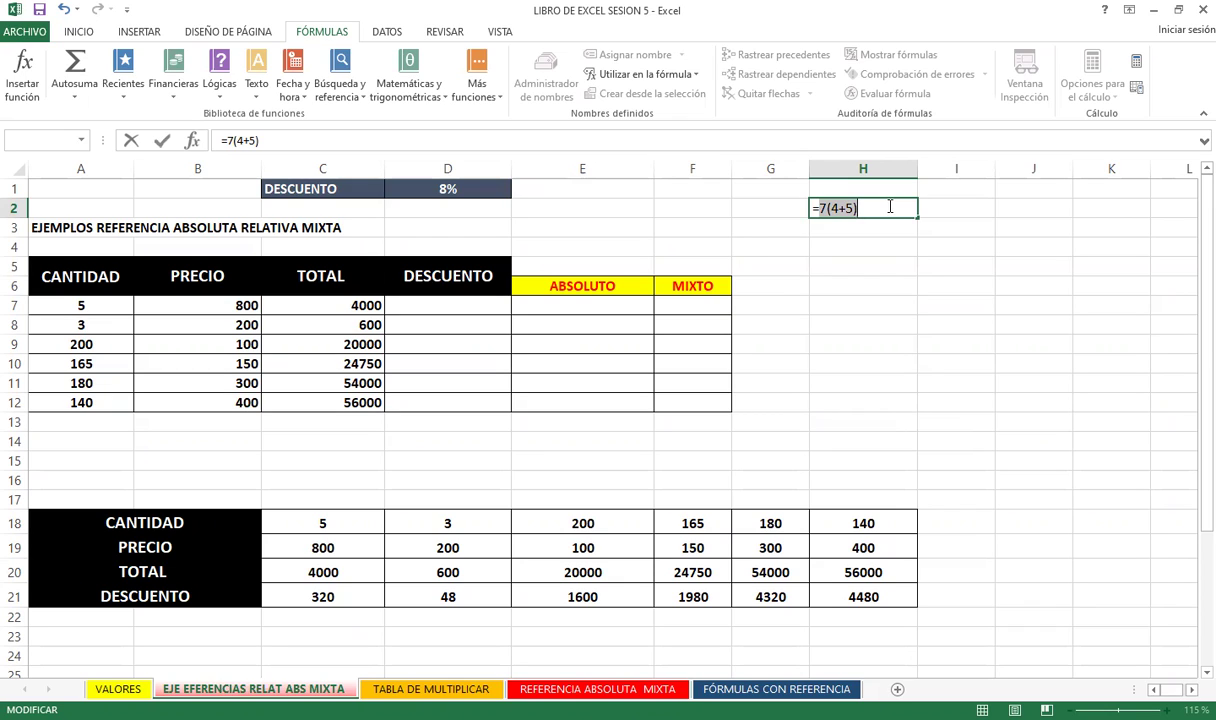
{"action": "key", "text": "BackSpace"}
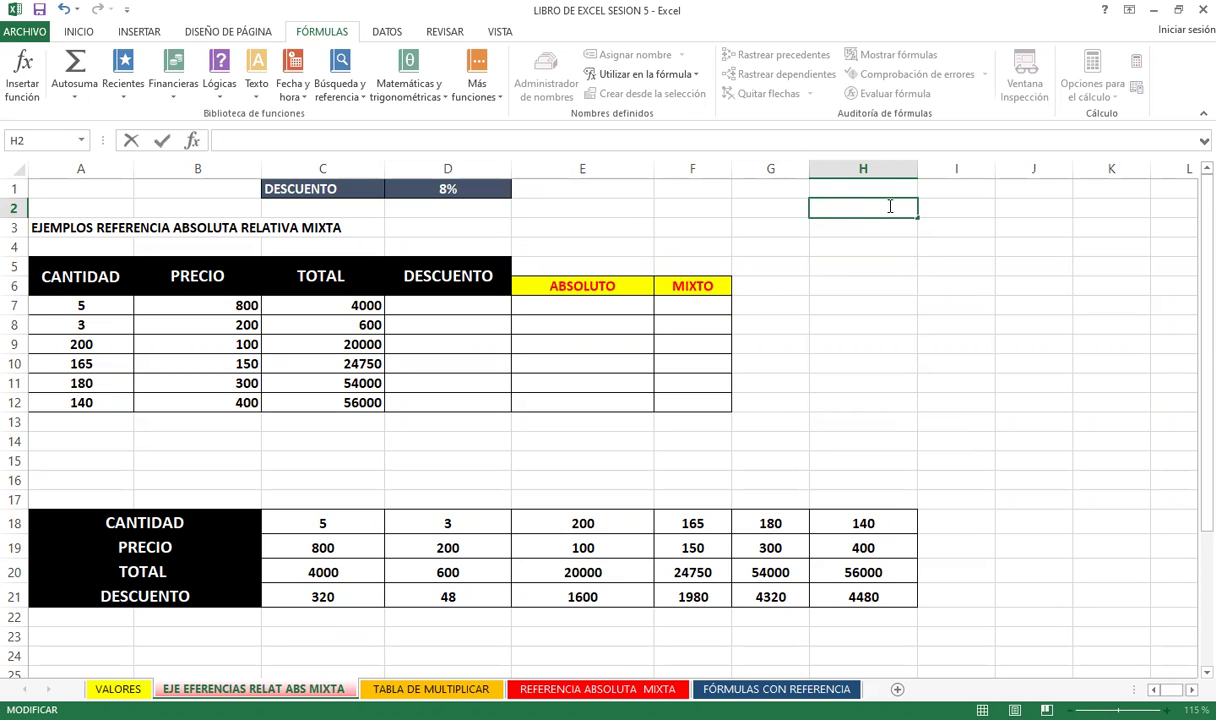
Select cell D14 to finish editing with H2 left empty.
{"action": "left_click", "coordinate": [402, 440]}
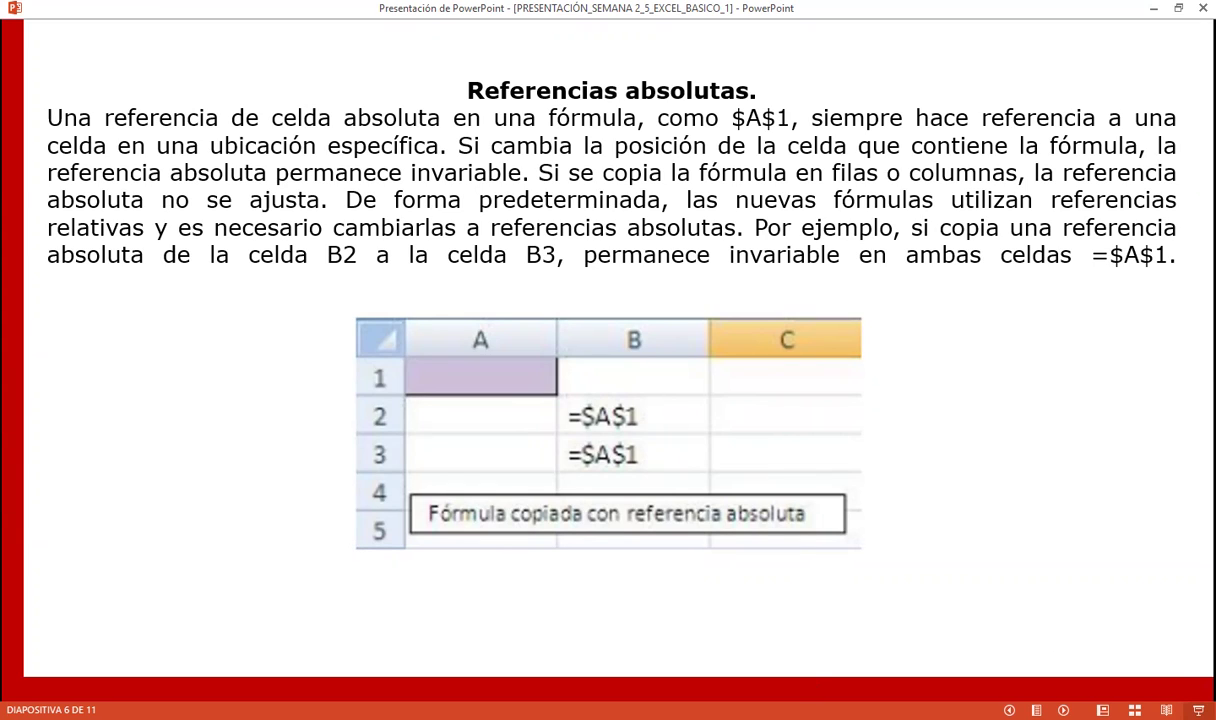
Advance the slideshow from 'Referencias absolutas' to slide 7, 'Referencia Mixta'.
{"action": "left_click", "coordinate": [390, 684]}
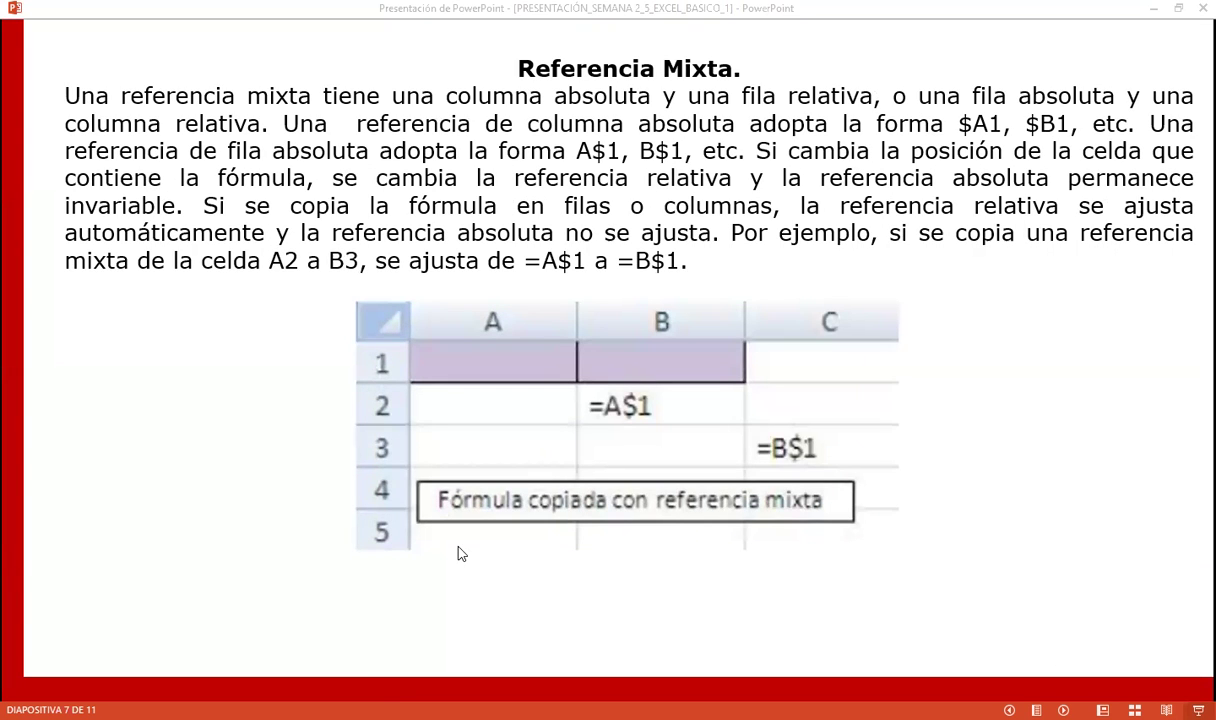
{"action": "key", "text": "alt+Tab"}
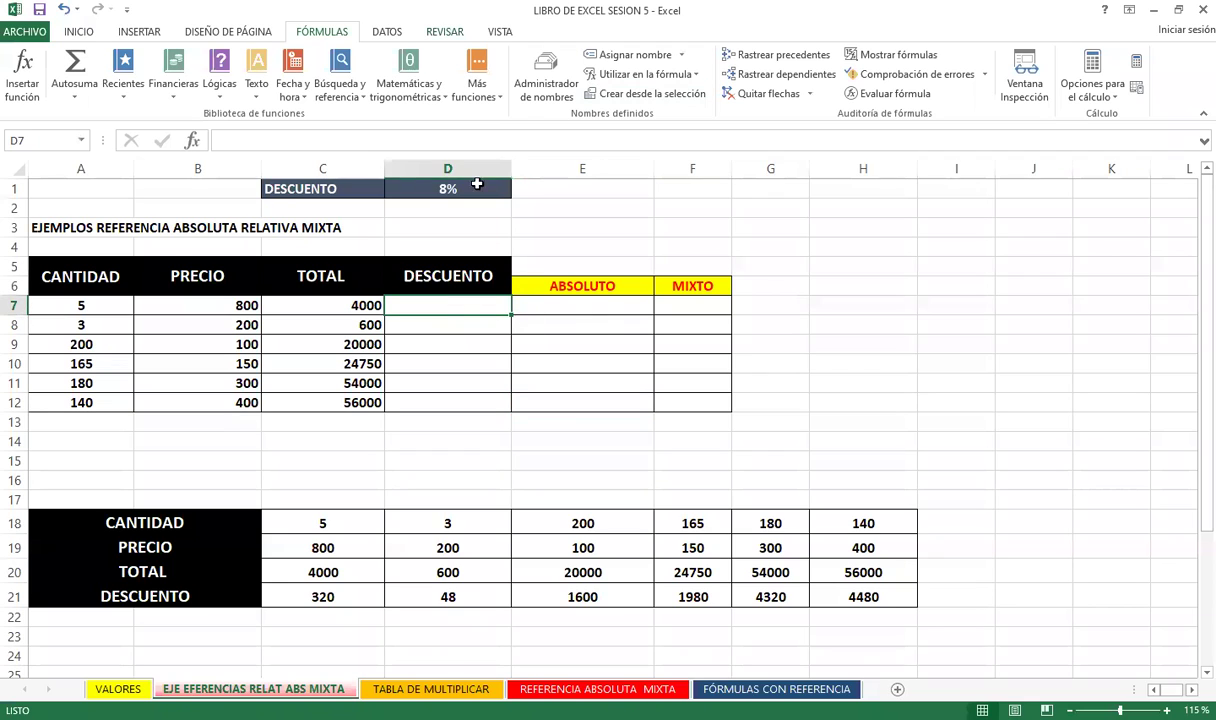
{"action": "left_click", "coordinate": [490, 188]}
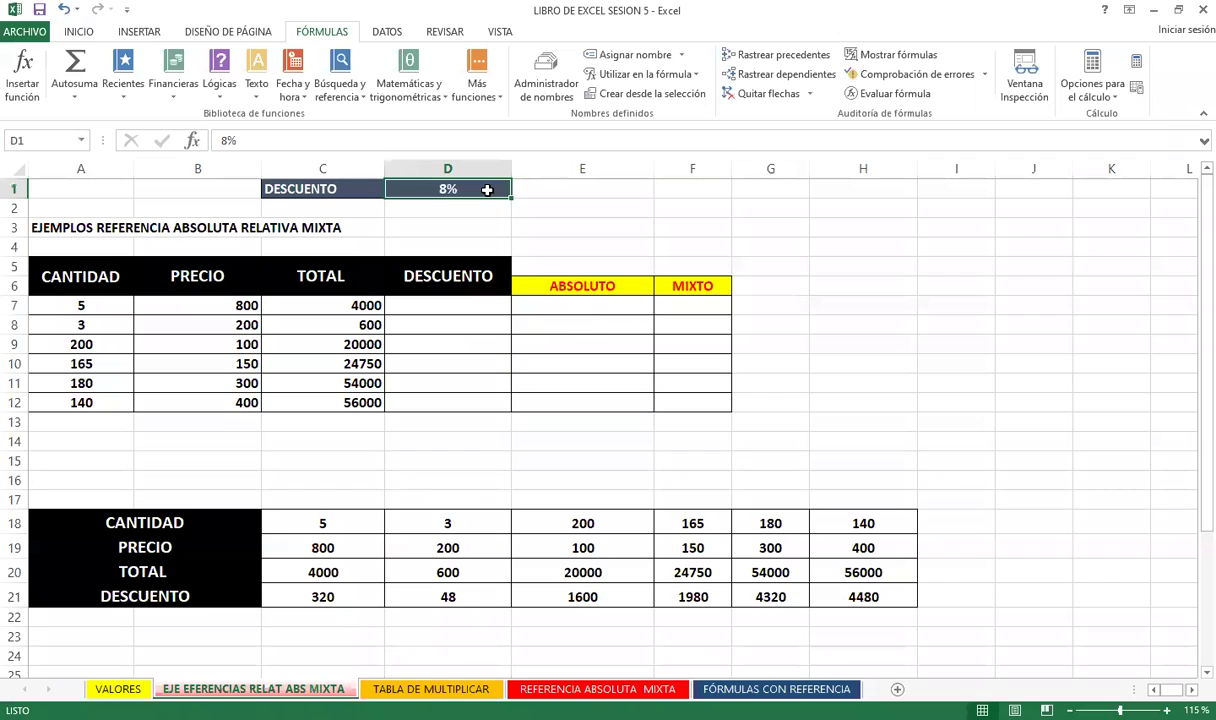
{"action": "left_click", "coordinate": [458, 308]}
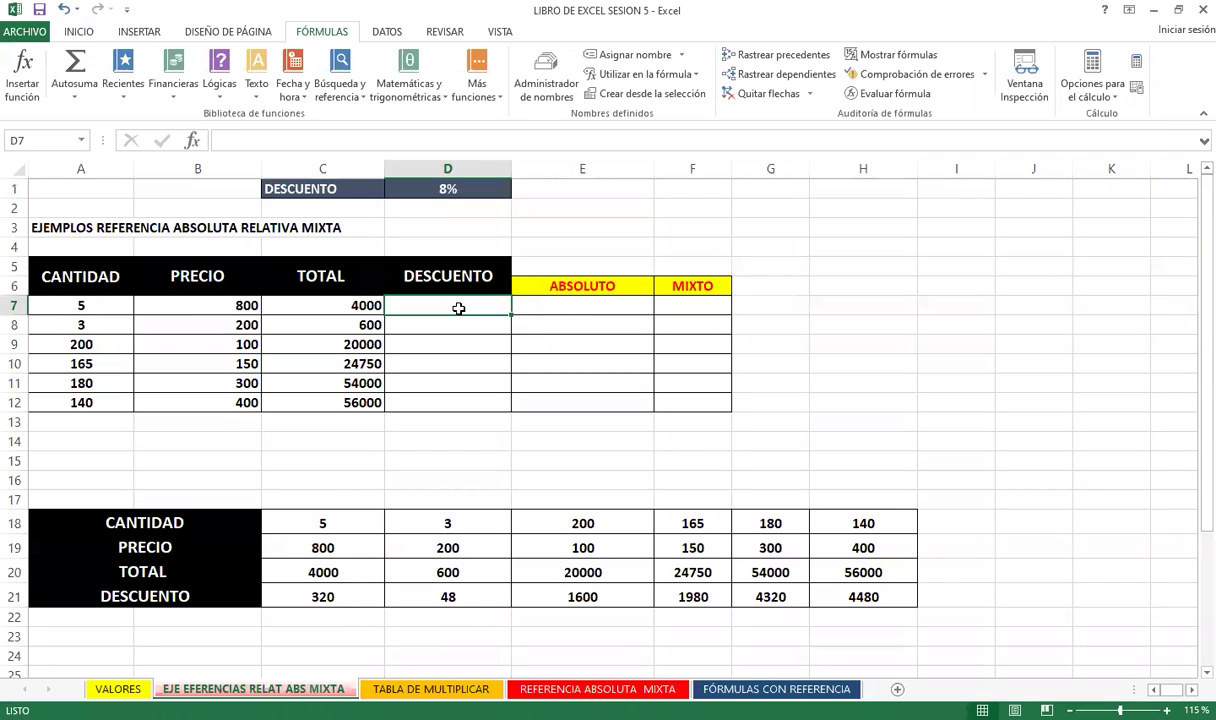
{"action": "type", "text": "="}
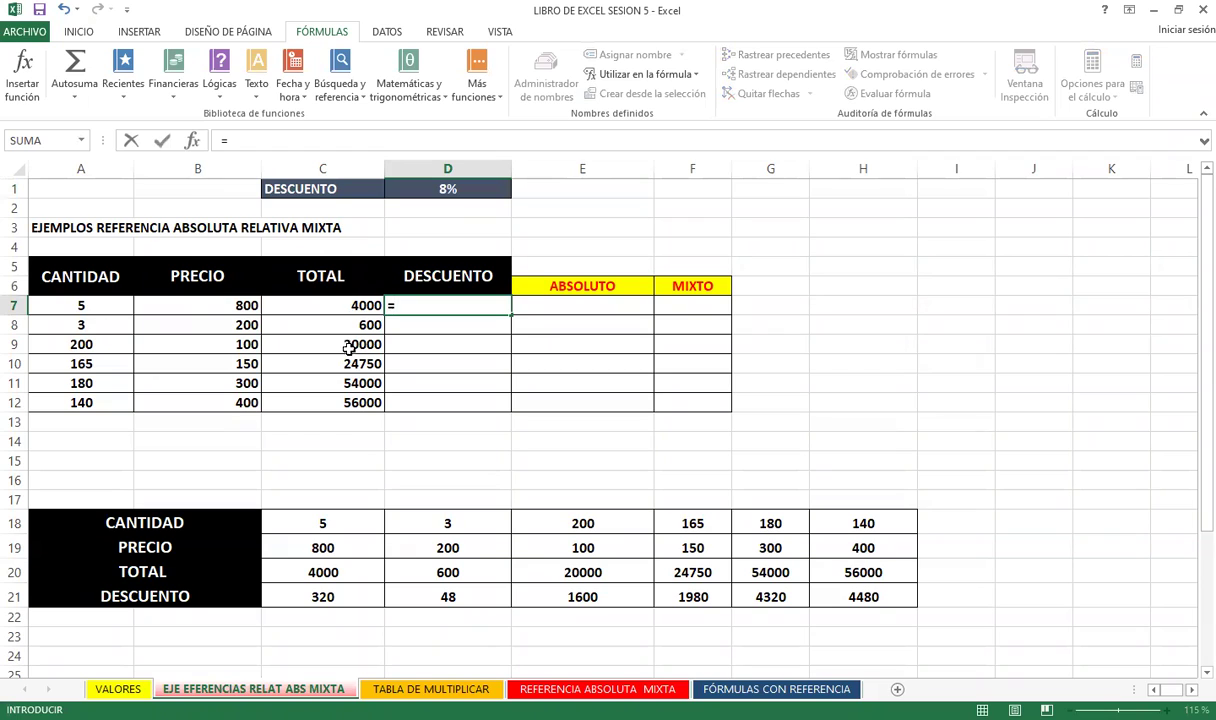
{"action": "left_click", "coordinate": [335, 305]}
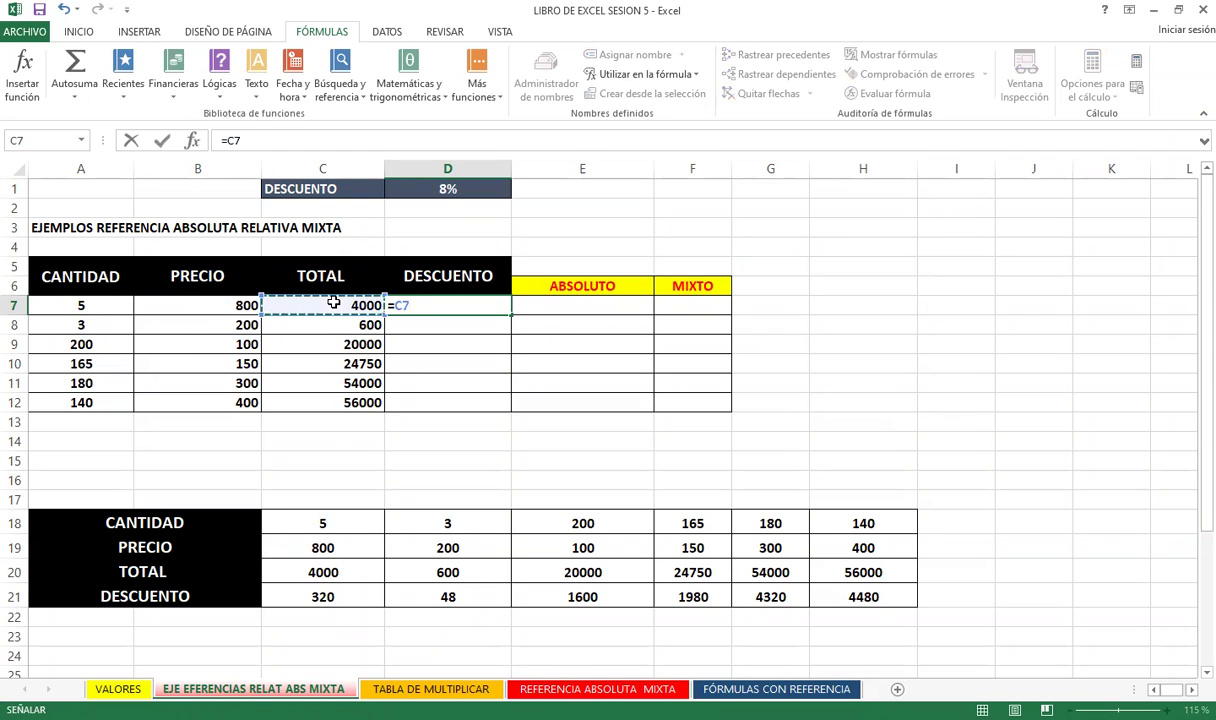
{"action": "type", "text": "*"}
{"action": "left_click", "coordinate": [468, 191]}
{"action": "key", "text": "Return"}
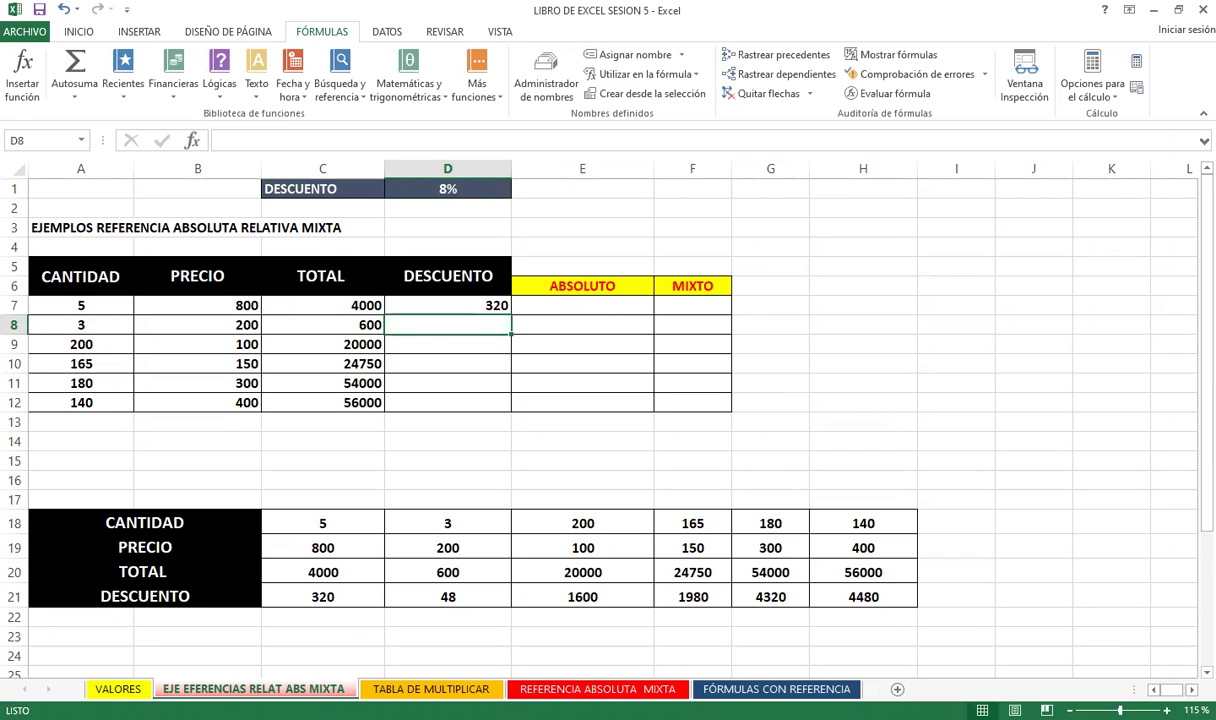
{"action": "left_click", "coordinate": [480, 305]}
{"action": "left_click_drag", "start_coordinate": [510, 315], "coordinate": [505, 403]}
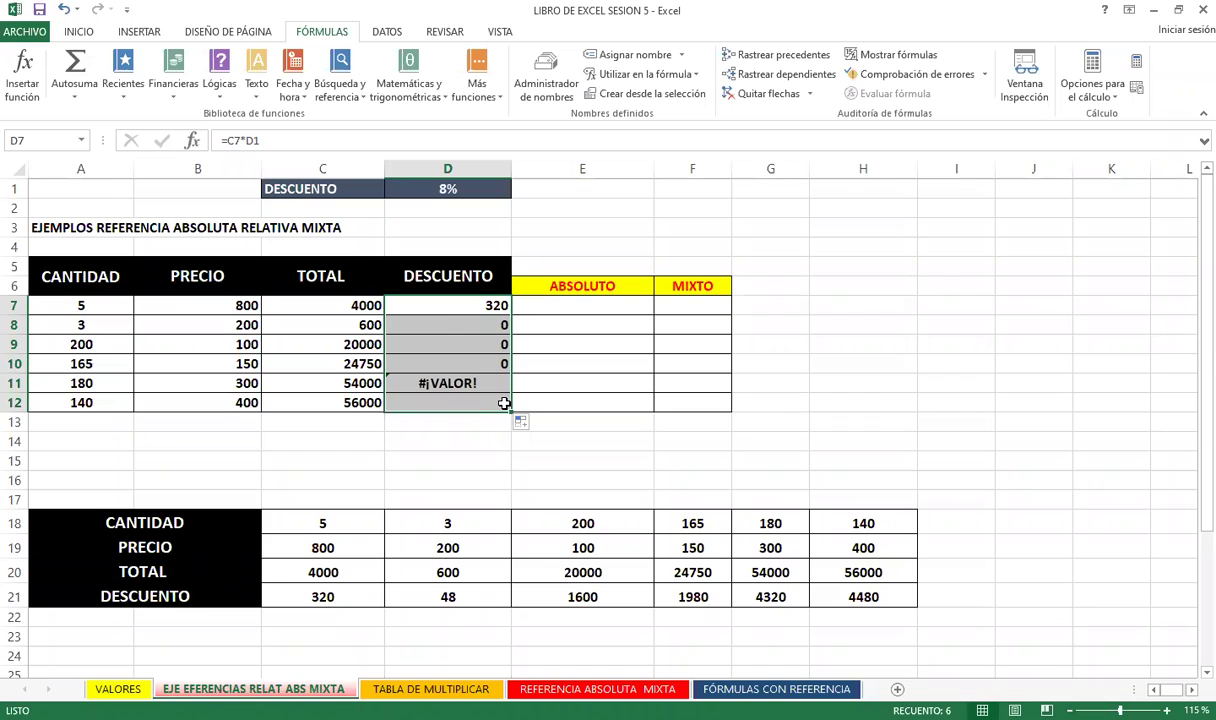
{"action": "left_click", "coordinate": [441, 310]}
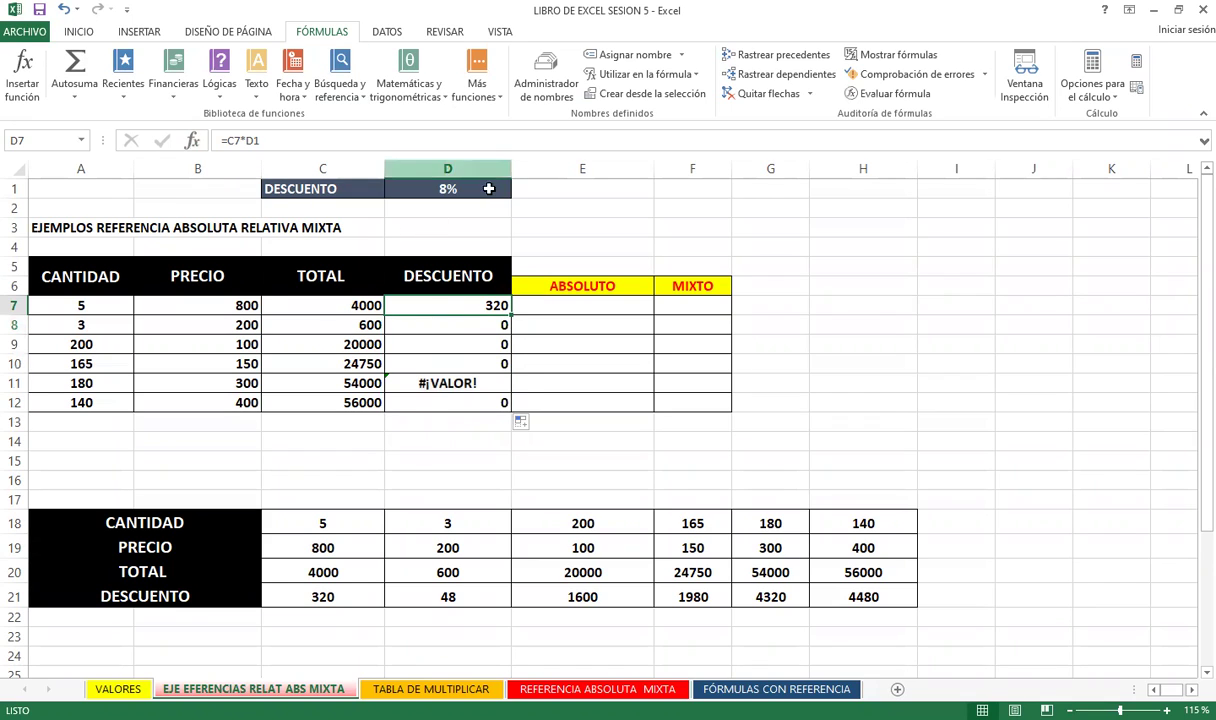
{"action": "left_click", "coordinate": [450, 186]}
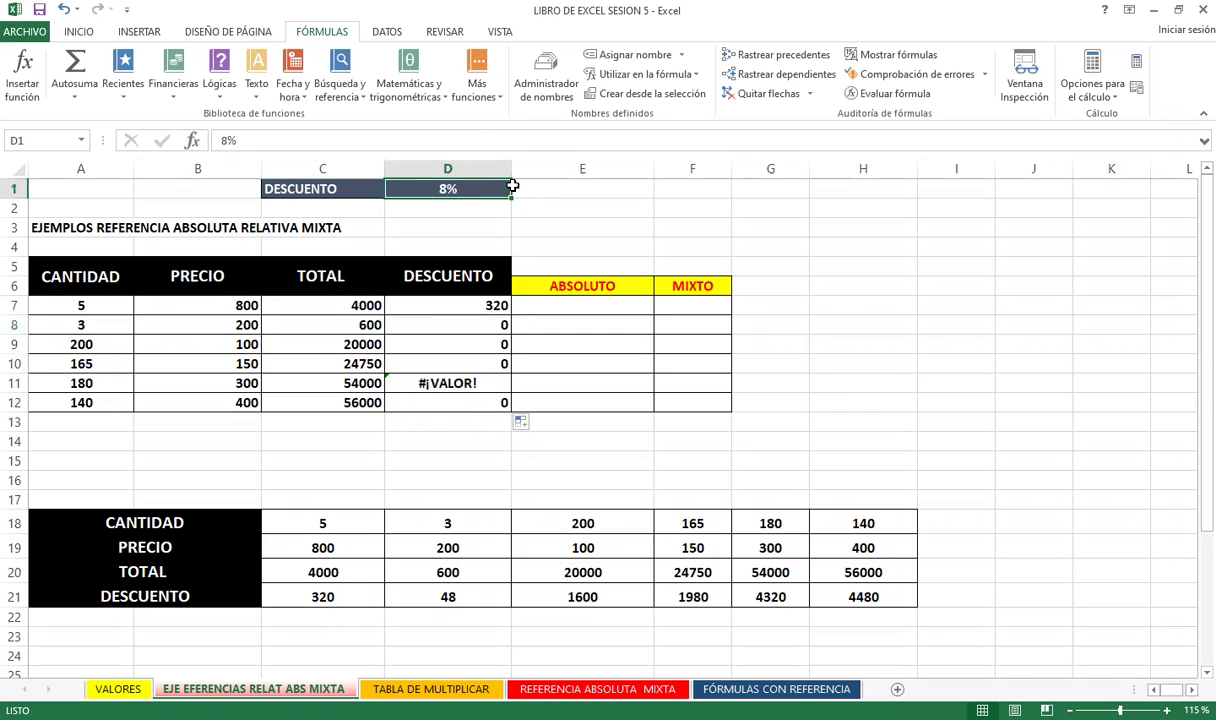
{"action": "left_click", "coordinate": [442, 304]}
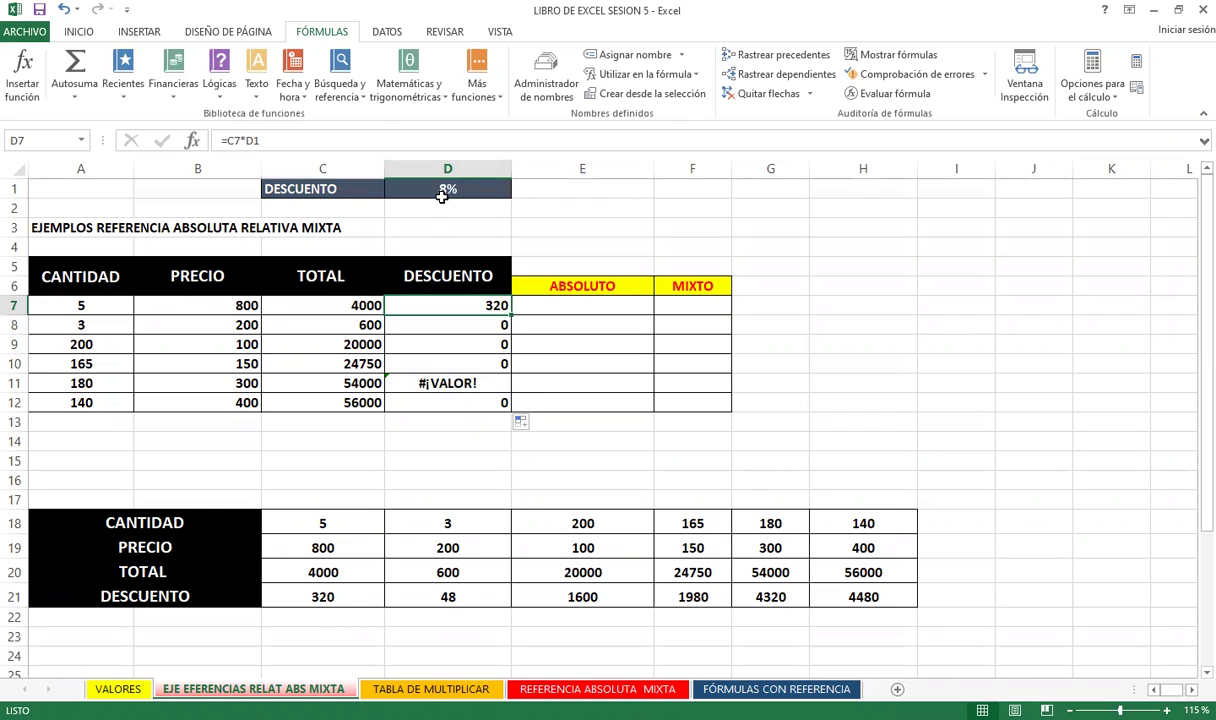
{"action": "key", "text": "Down"}
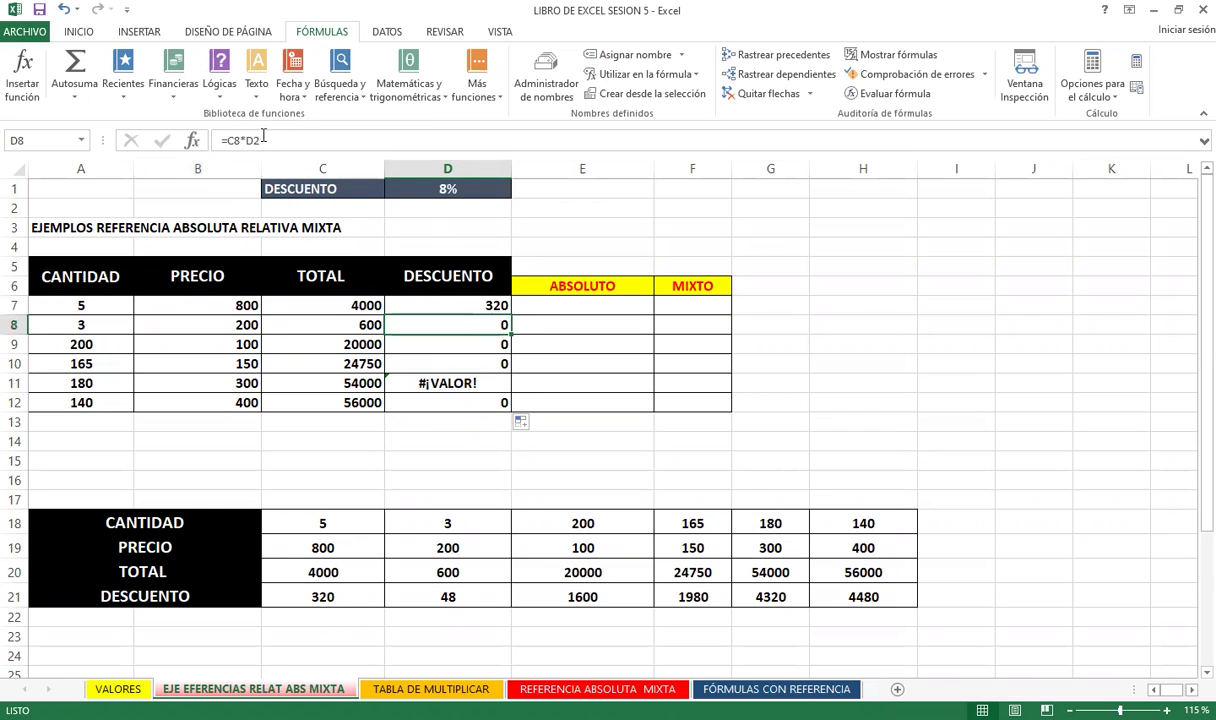
{"action": "left_click", "coordinate": [467, 211]}
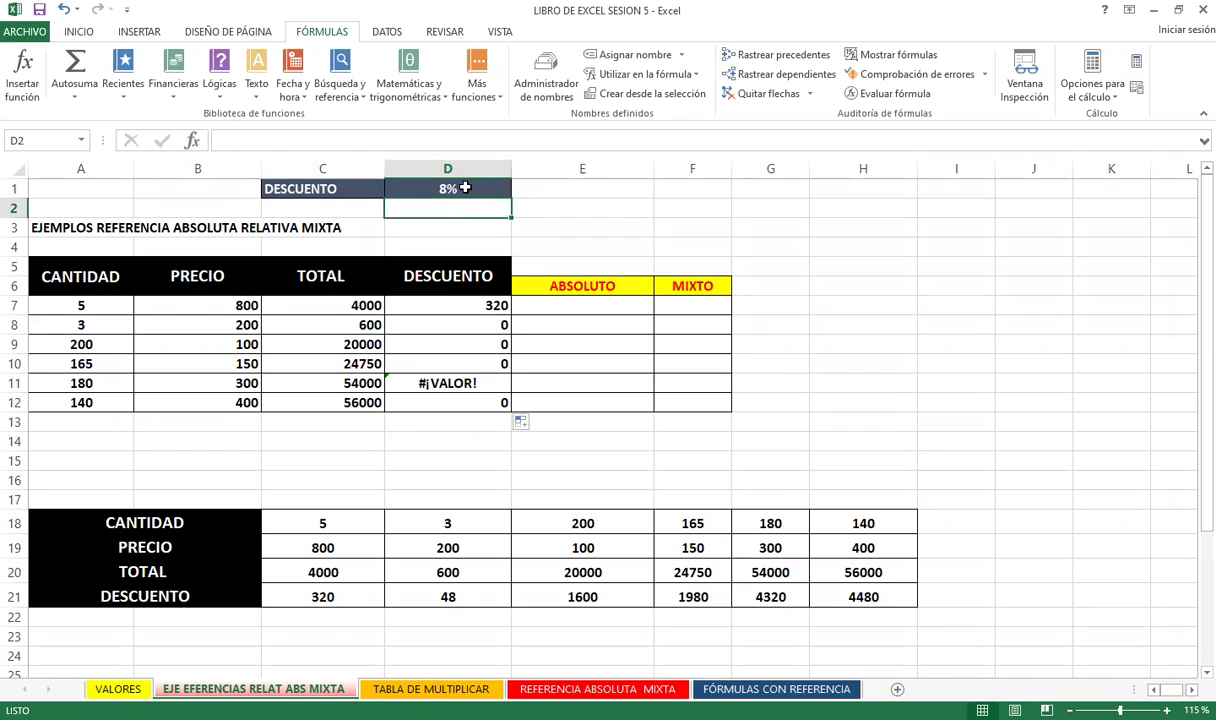
{"action": "left_click", "coordinate": [455, 342]}
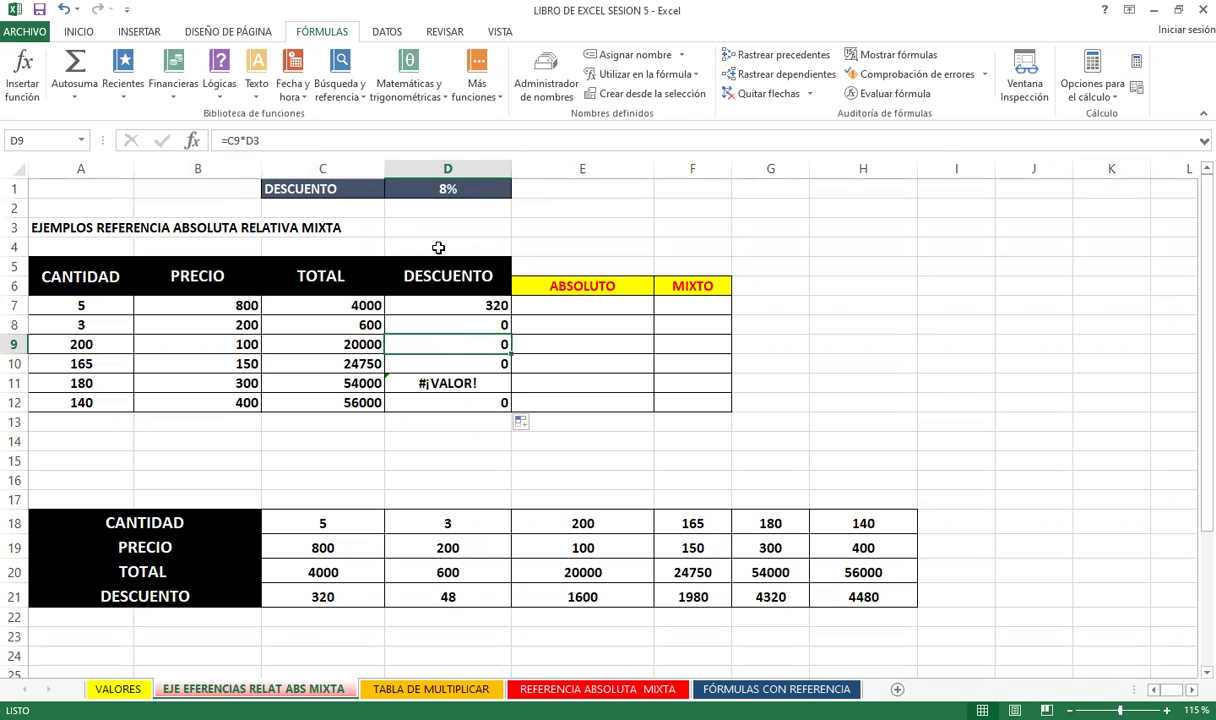
{"action": "left_click", "coordinate": [416, 383]}
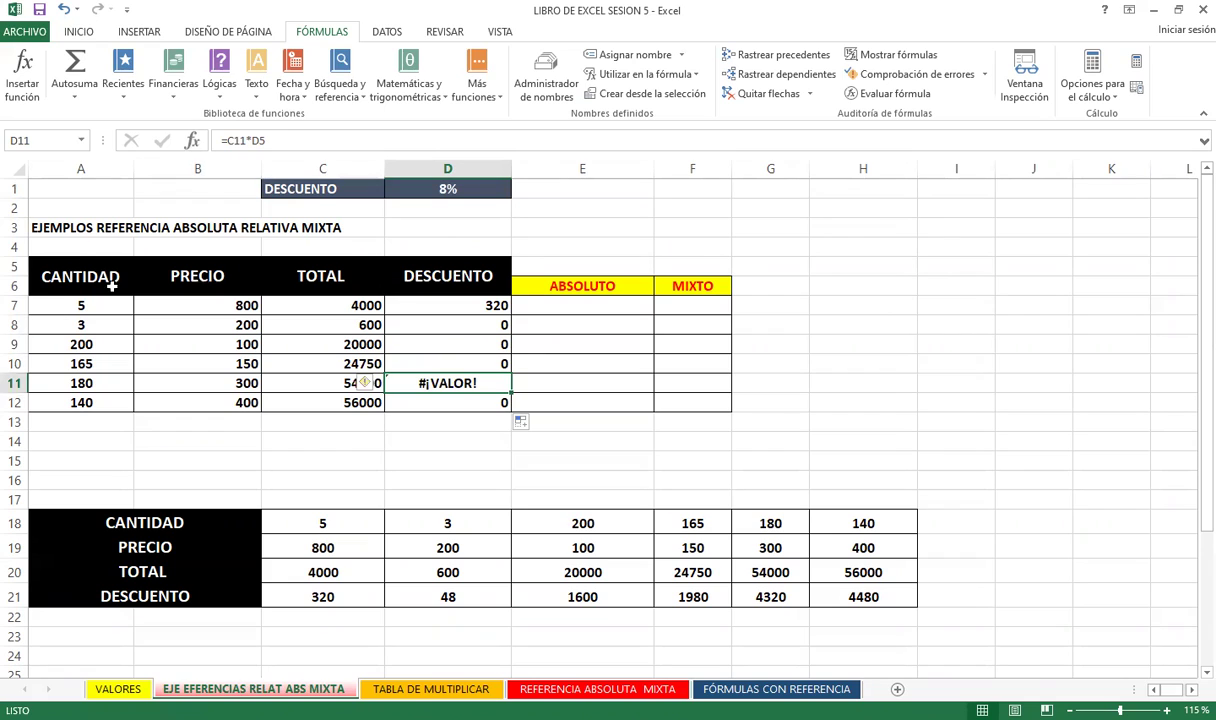
{"action": "left_click", "coordinate": [439, 280]}
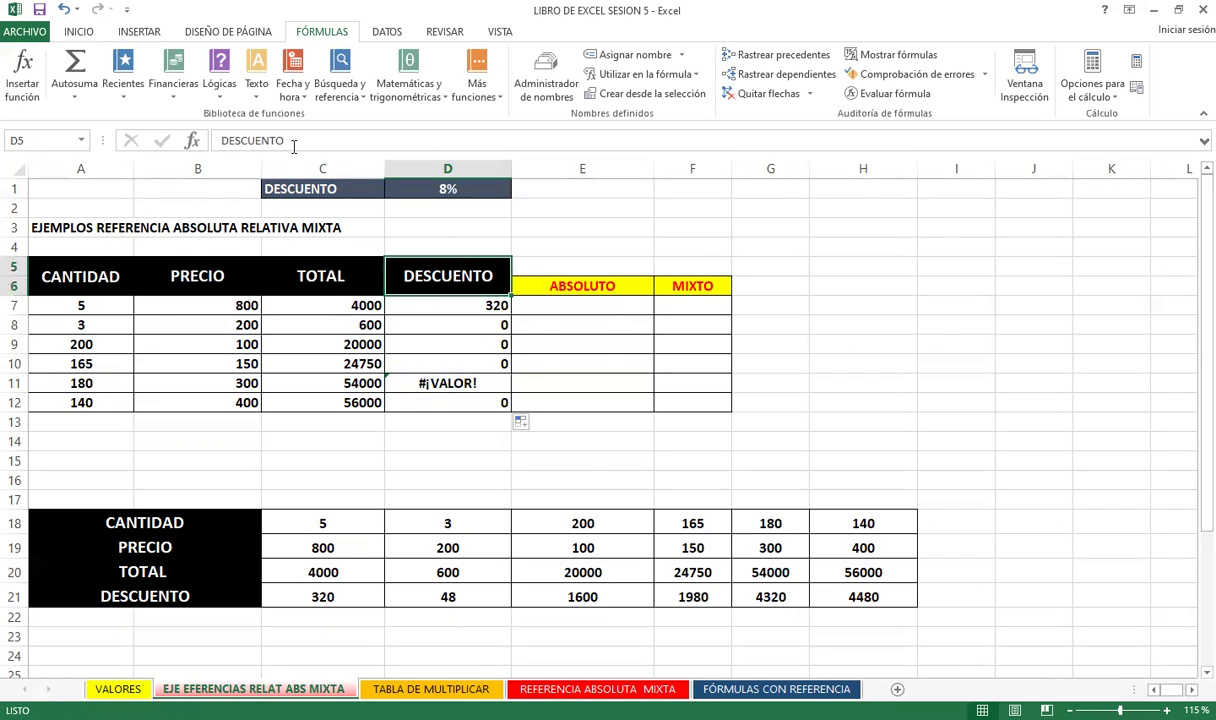
{"action": "left_click", "coordinate": [458, 383]}
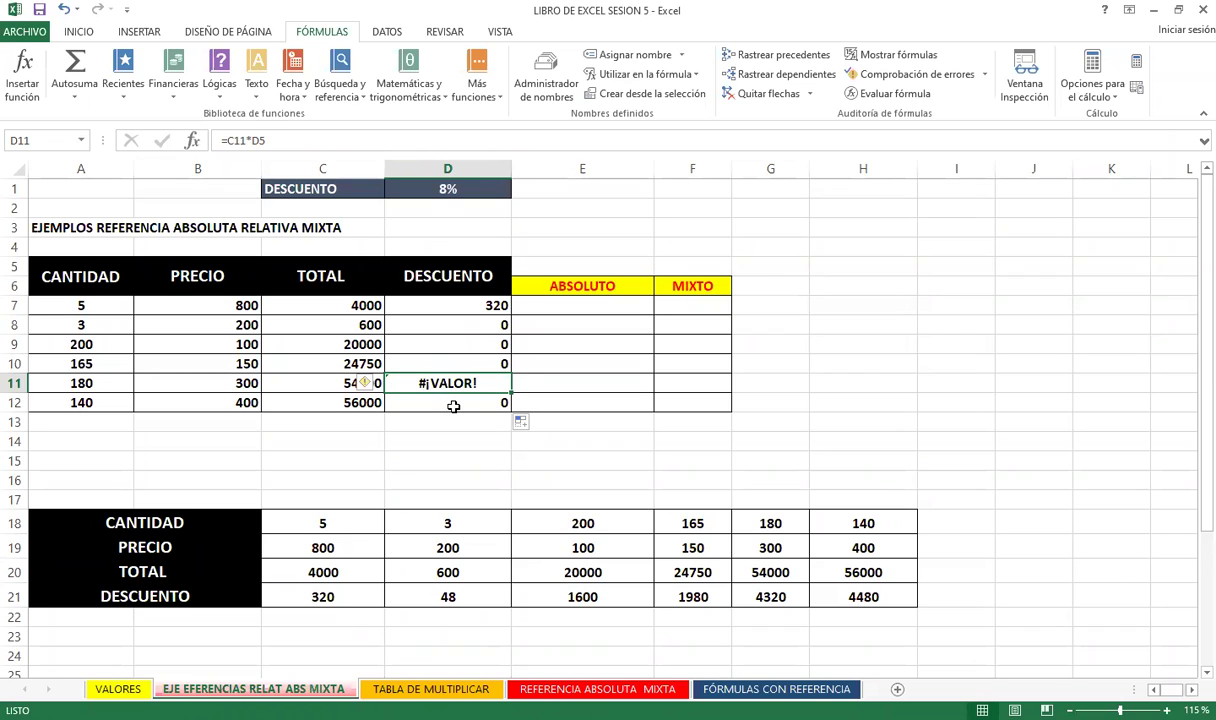
{"action": "left_click", "coordinate": [452, 405]}
{"action": "left_click_drag", "start_coordinate": [455, 325], "coordinate": [452, 412]}
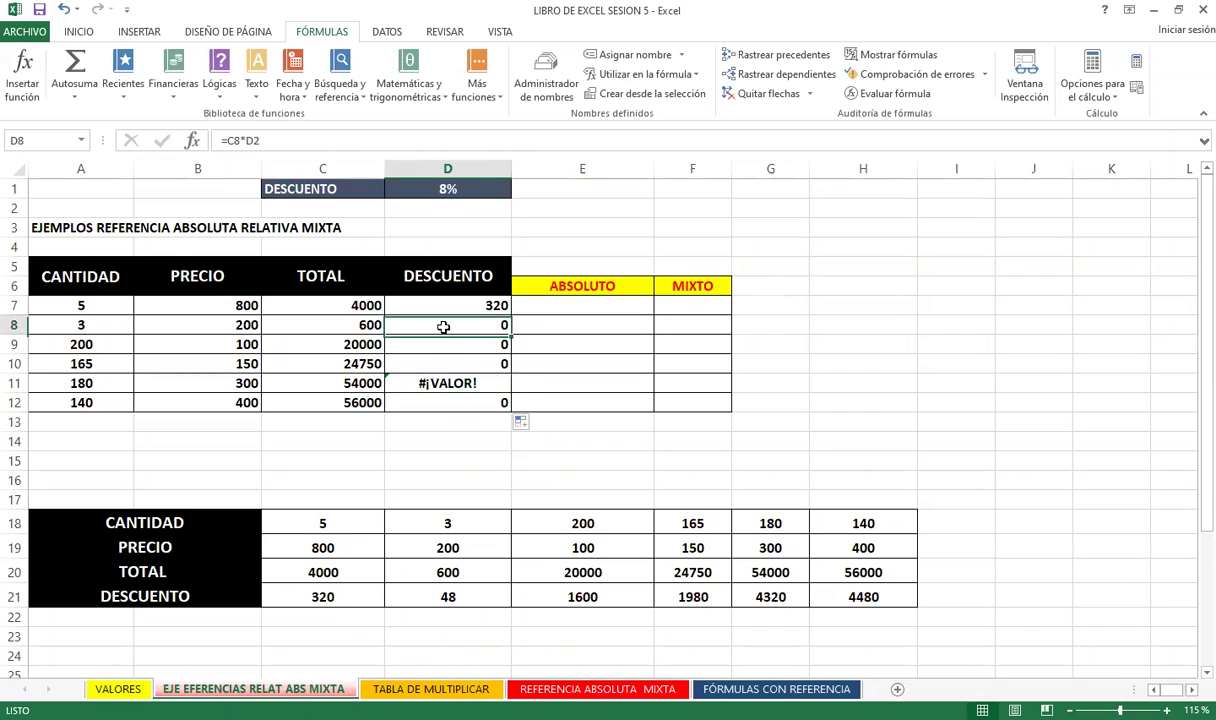
Delete the wrong values in D8:D12 and rewrite D7 as =C7*$D$1, still giving 320.
{"action": "key", "text": "Delete"}
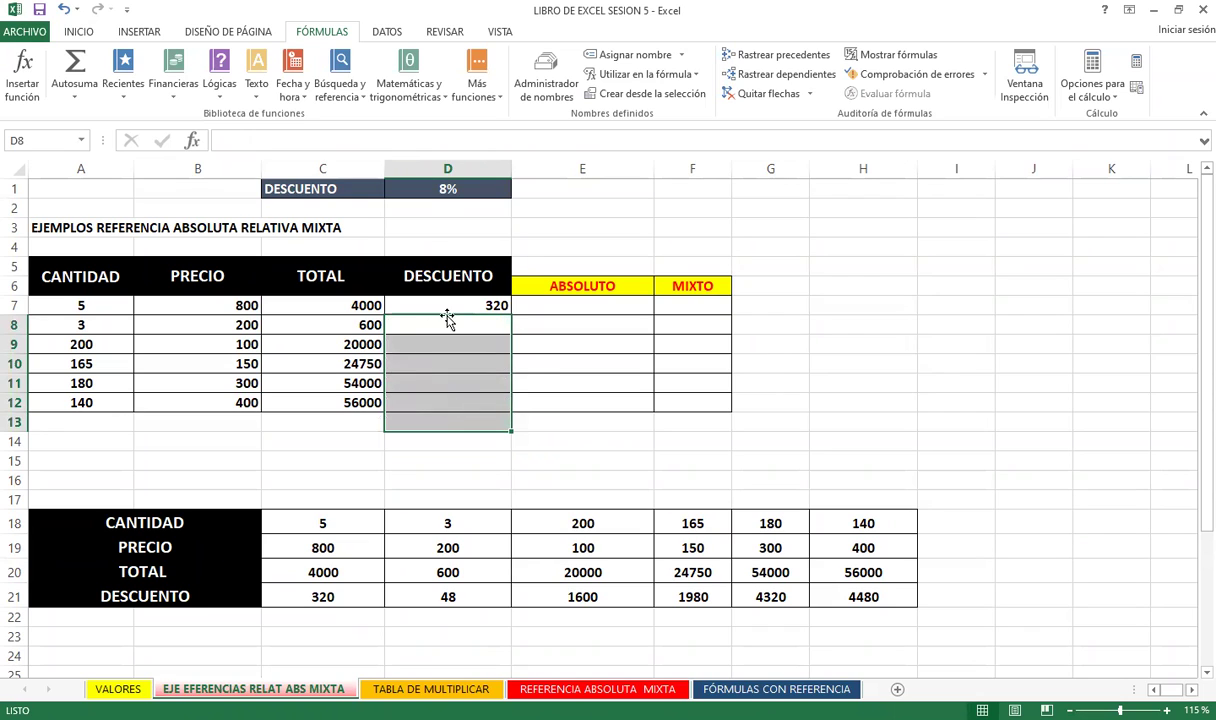
{"action": "left_click", "coordinate": [450, 303]}
{"action": "double_click", "coordinate": [422, 305]}
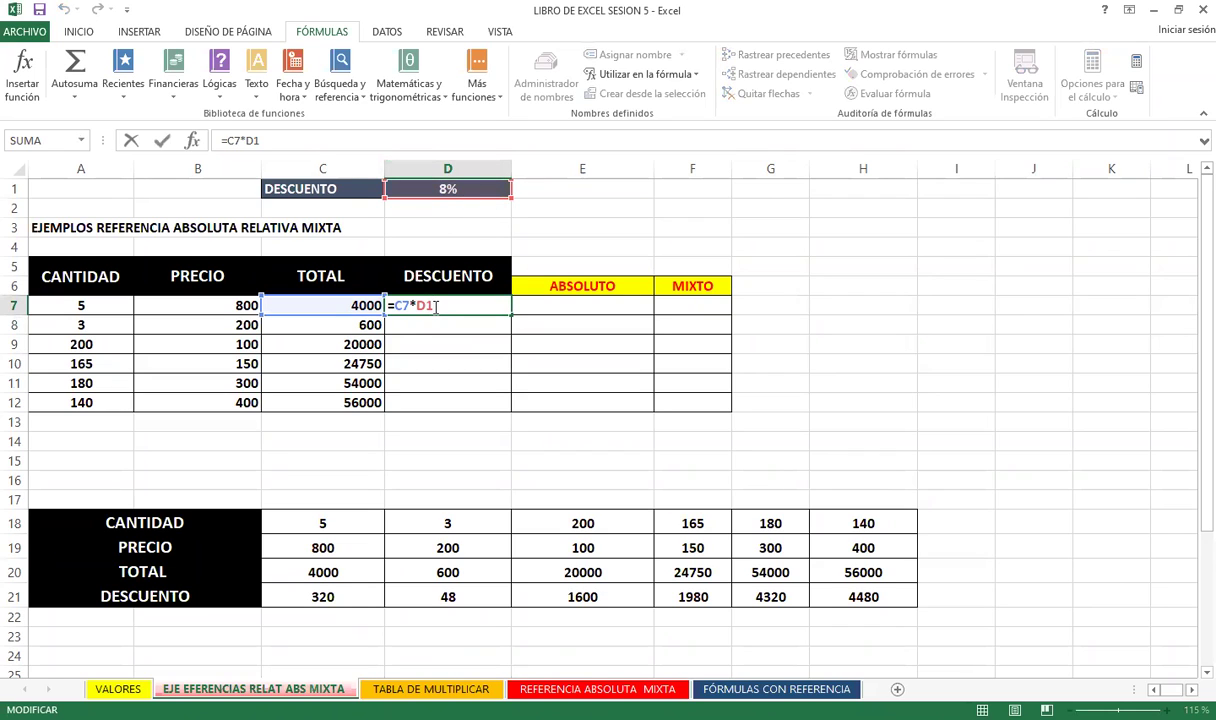
{"action": "left_click", "coordinate": [462, 192]}
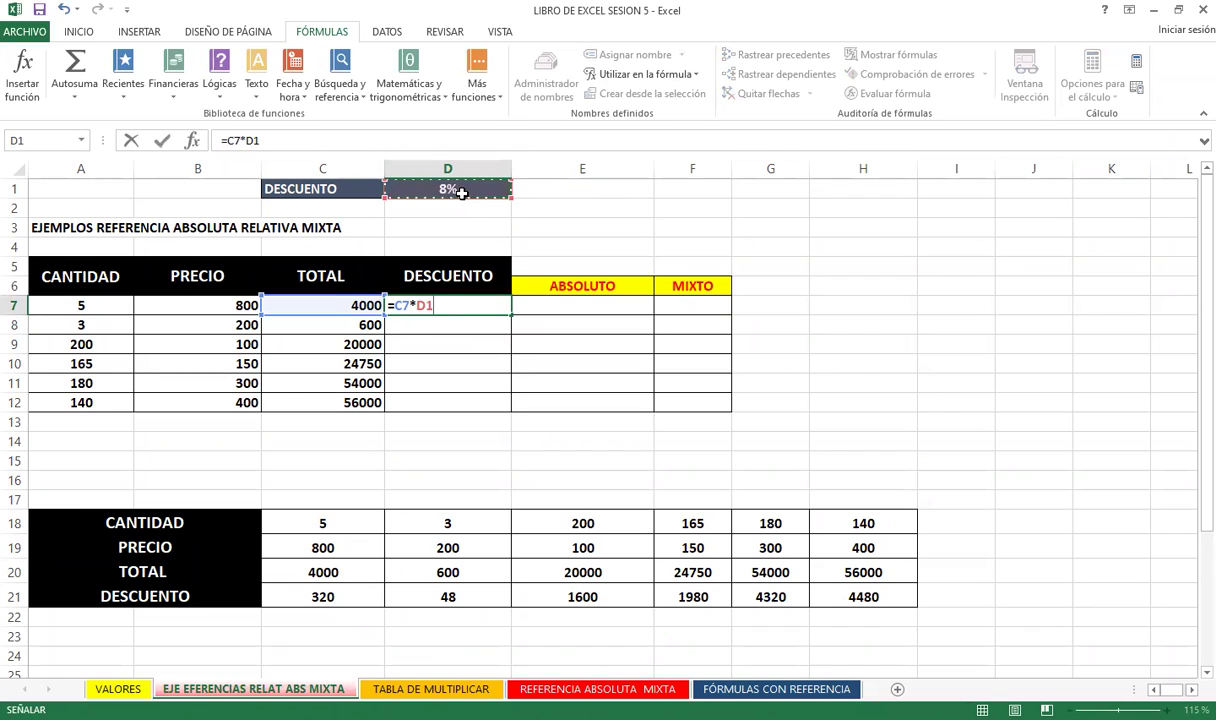
{"action": "key", "text": "F4"}
{"action": "key", "text": "Return"}
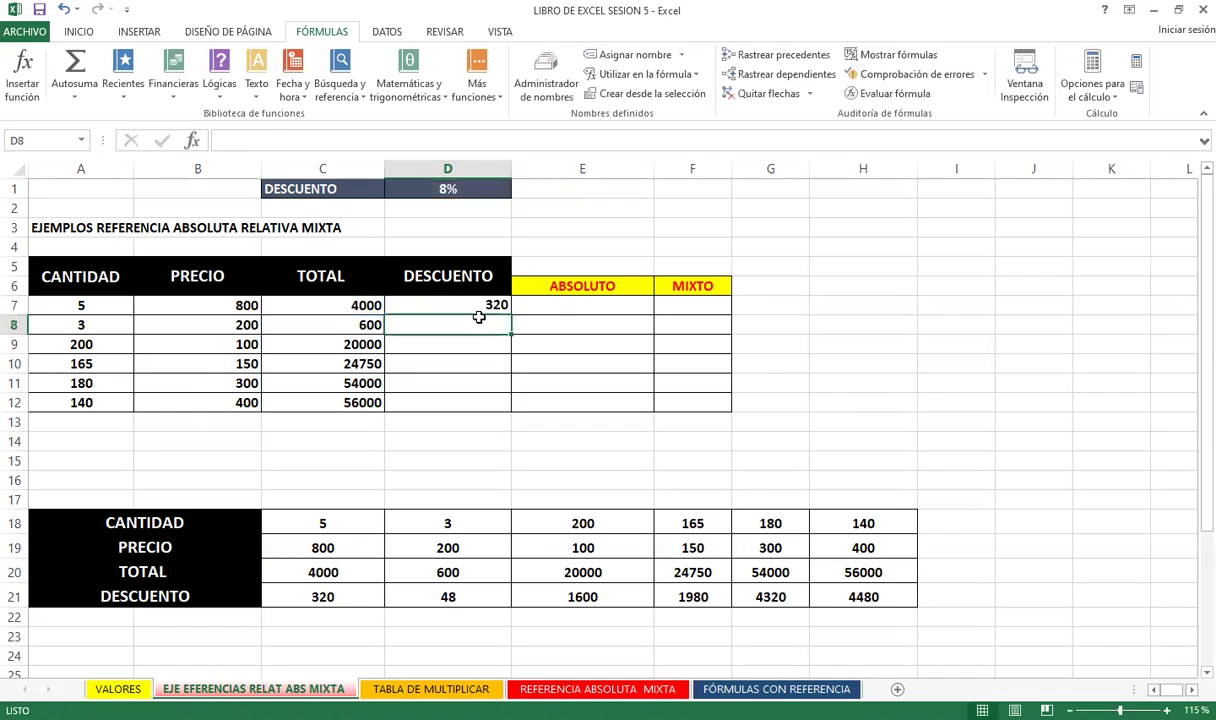
{"action": "left_click", "coordinate": [457, 304]}
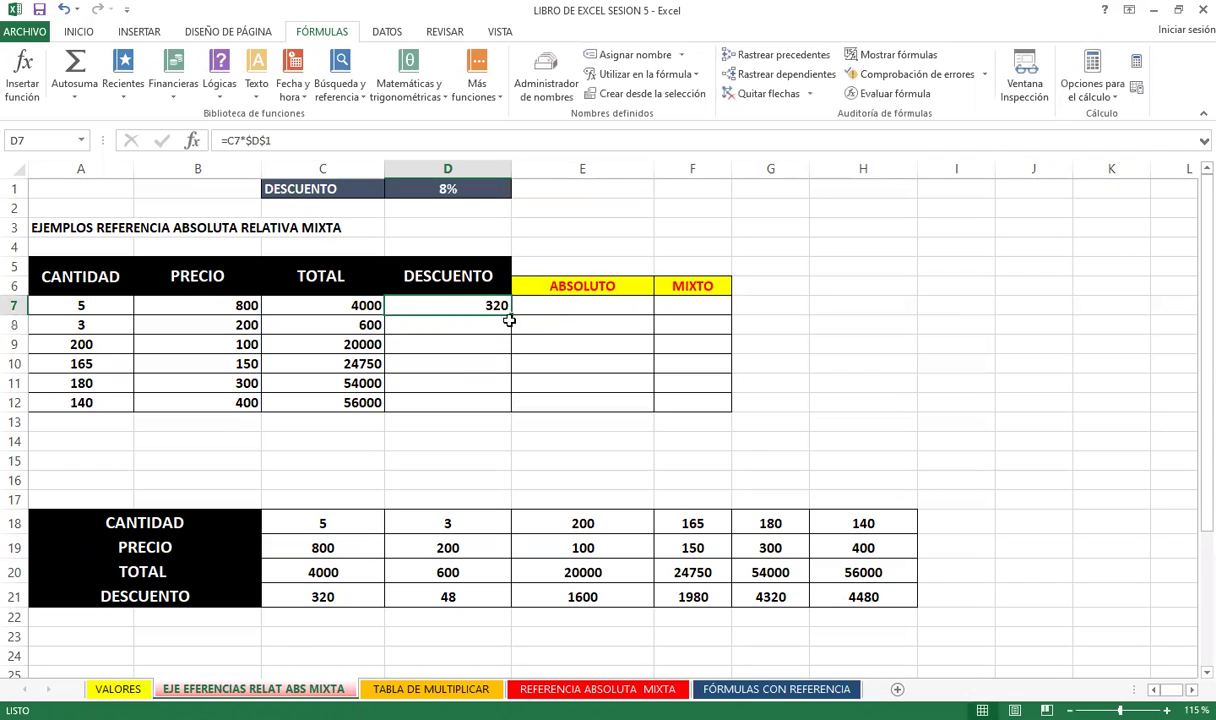
Fill =C7*$D$1 down to D12 and check each row keeps $D$1: 320, 48, 1600, 1980, 4320, 4480.
{"action": "left_click_drag", "start_coordinate": [511, 315], "coordinate": [510, 410]}
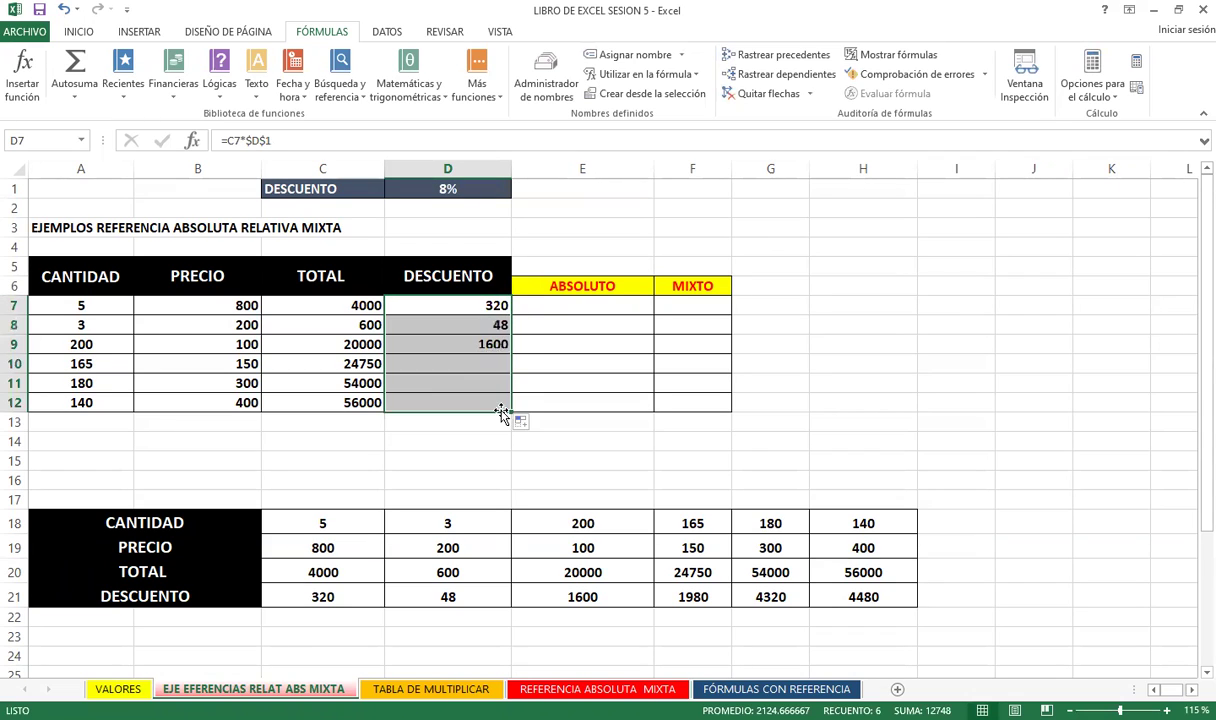
{"action": "left_click", "coordinate": [432, 403]}
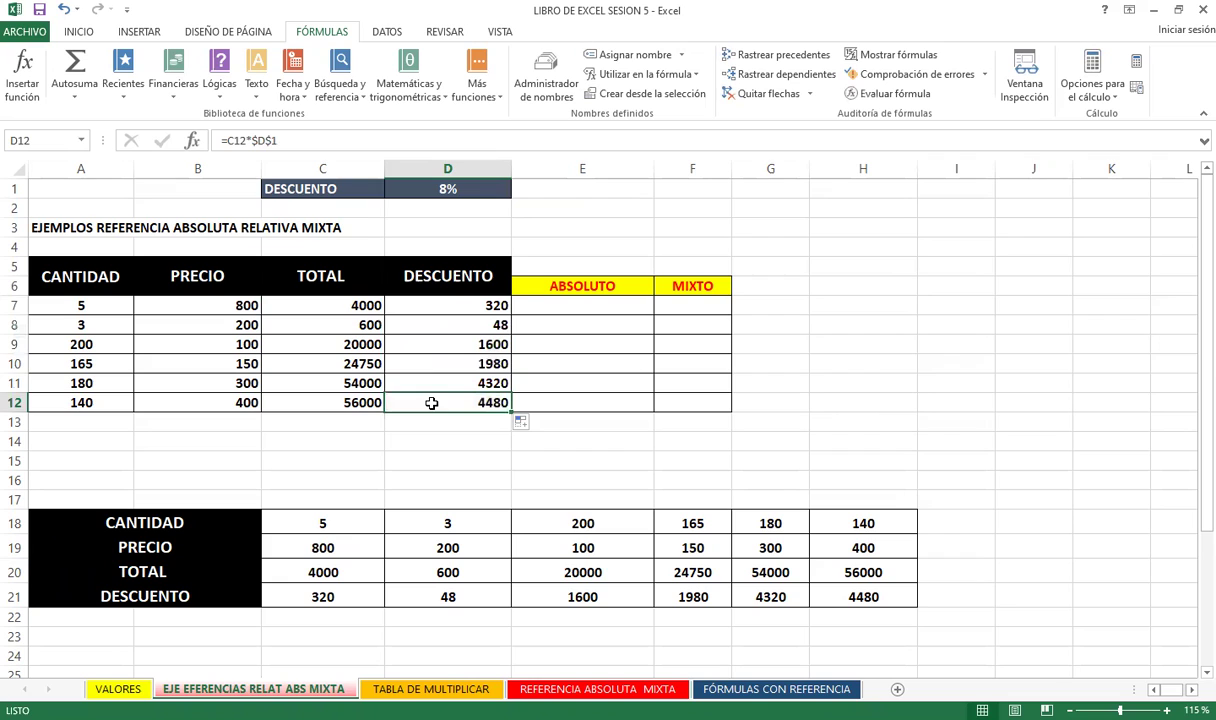
{"action": "left_click", "coordinate": [420, 322]}
{"action": "left_click", "coordinate": [441, 304]}
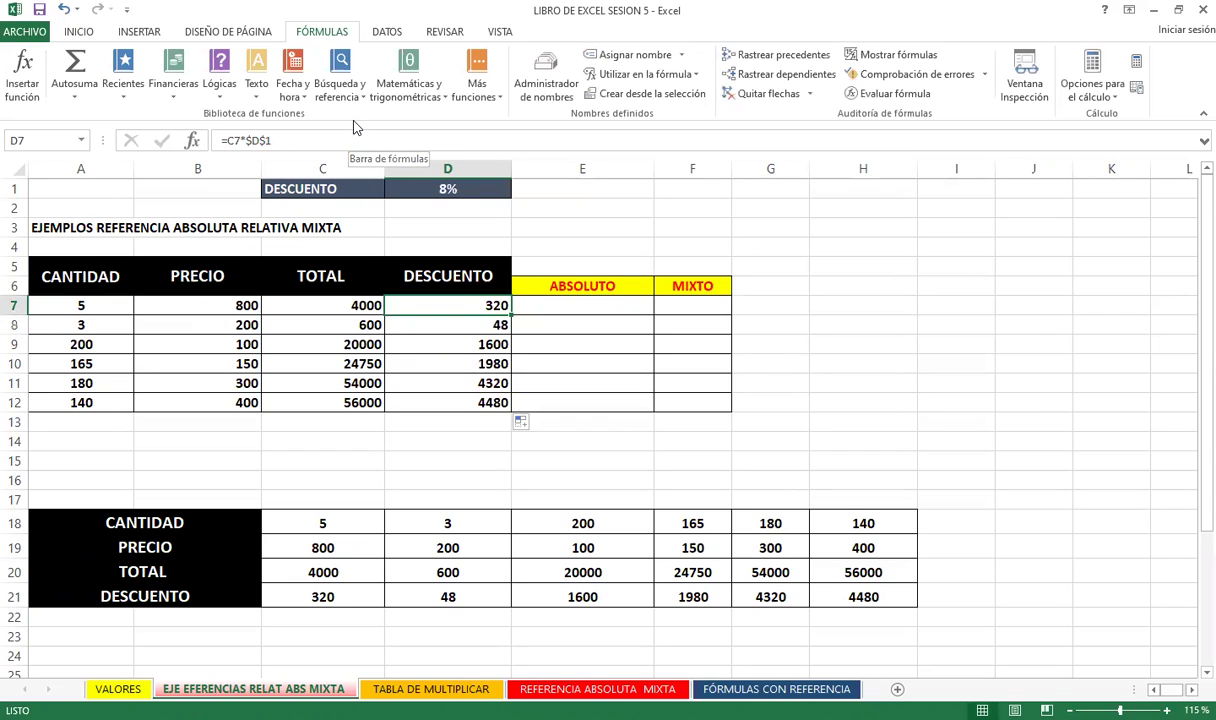
{"action": "key", "text": "Down"}
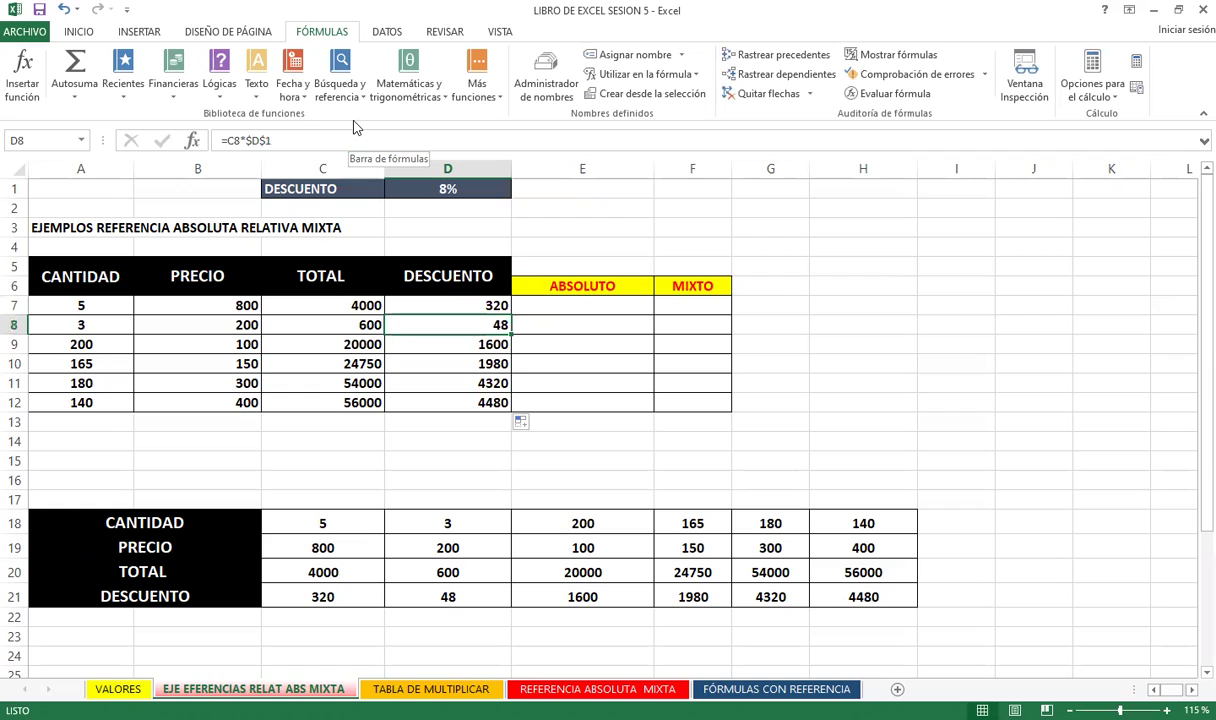
{"action": "key", "text": "Down"}
{"action": "key", "text": "Down"}
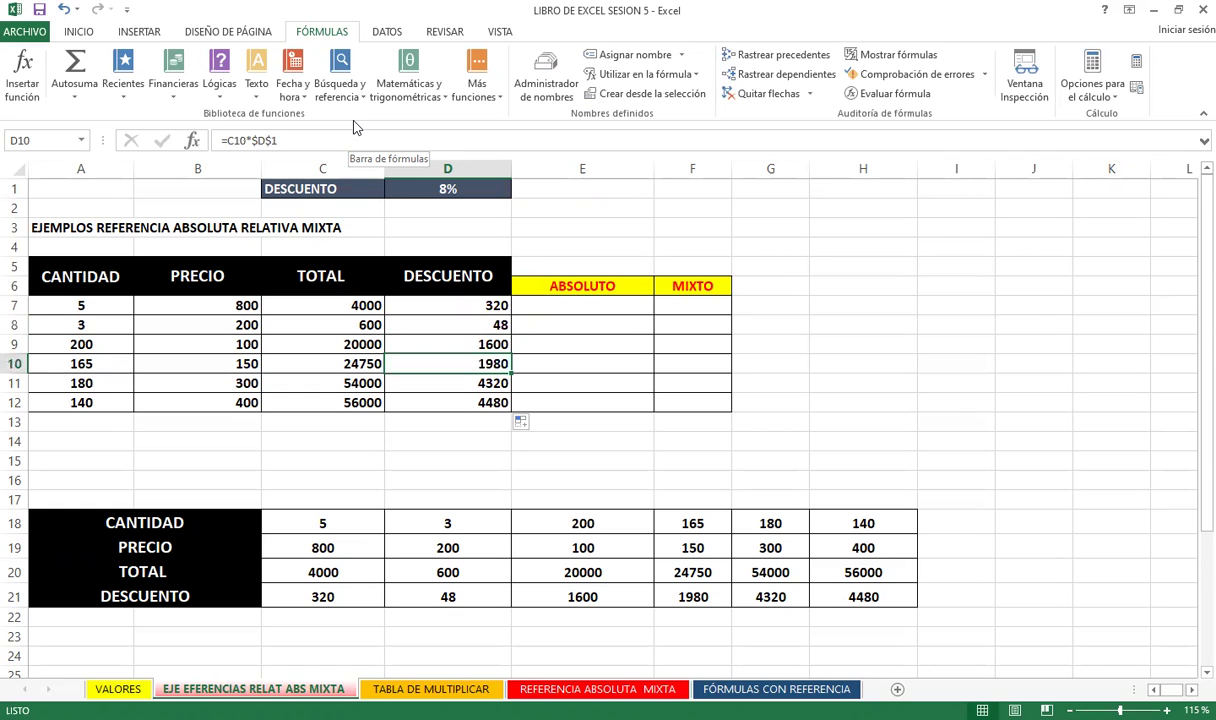
{"action": "key", "text": "Down"}
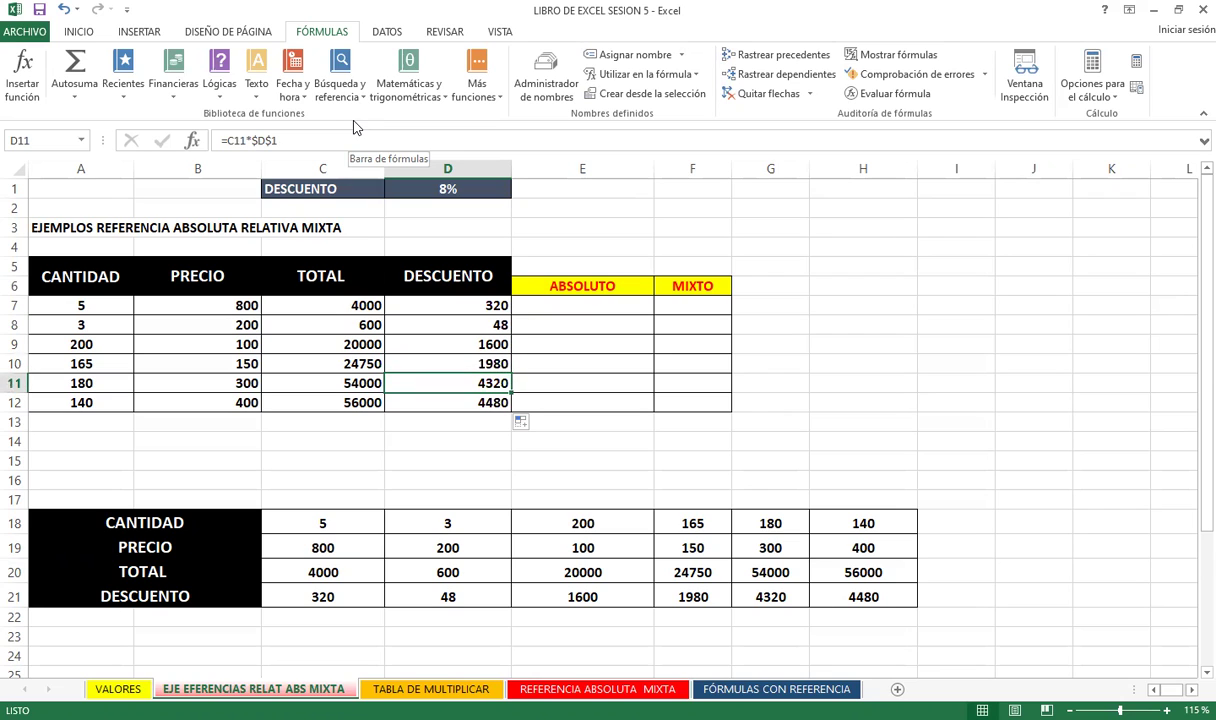
{"action": "key", "text": "Down"}
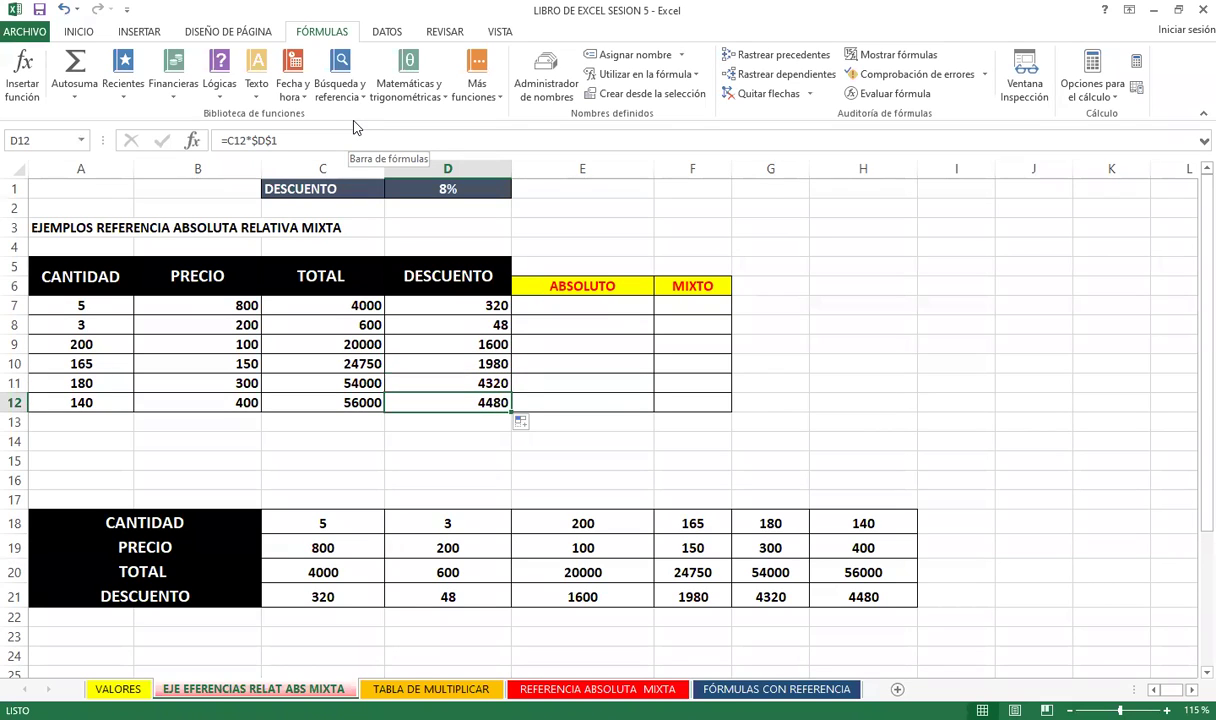
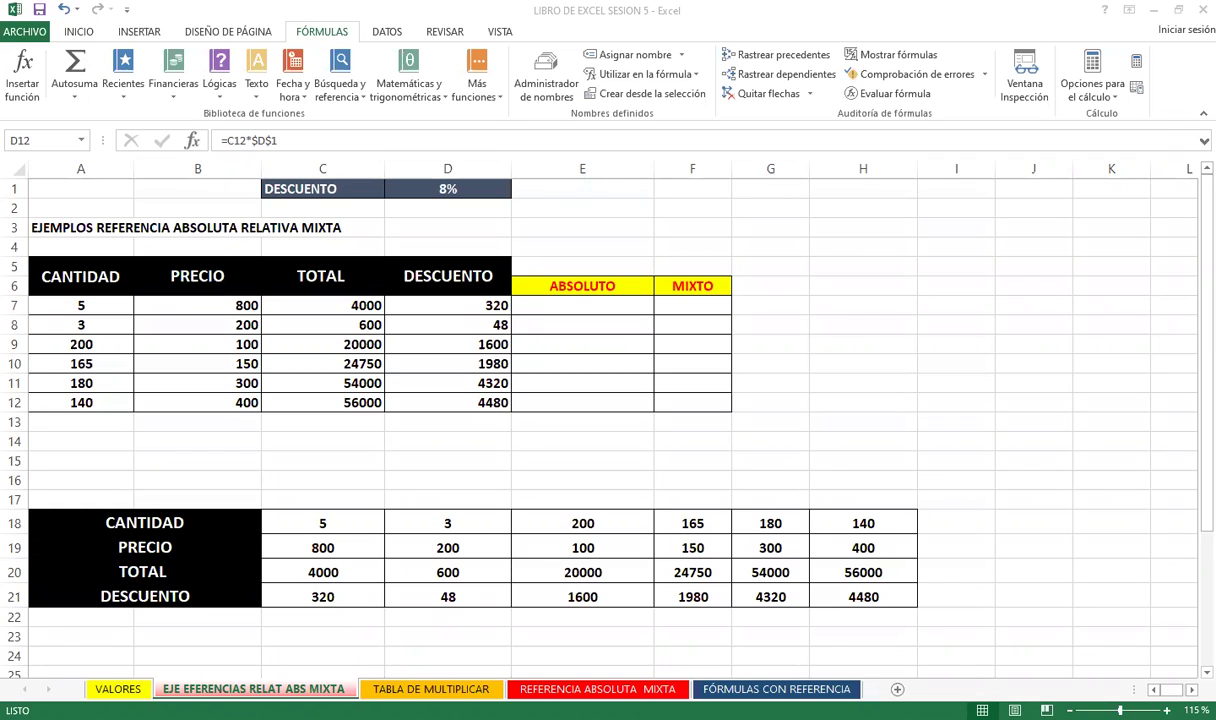
Check the TOTAL and discount formulas in C7 and D7, then clear the discounts in D7:D12.
{"action": "left_click", "coordinate": [433, 303]}
{"action": "left_click", "coordinate": [318, 299]}
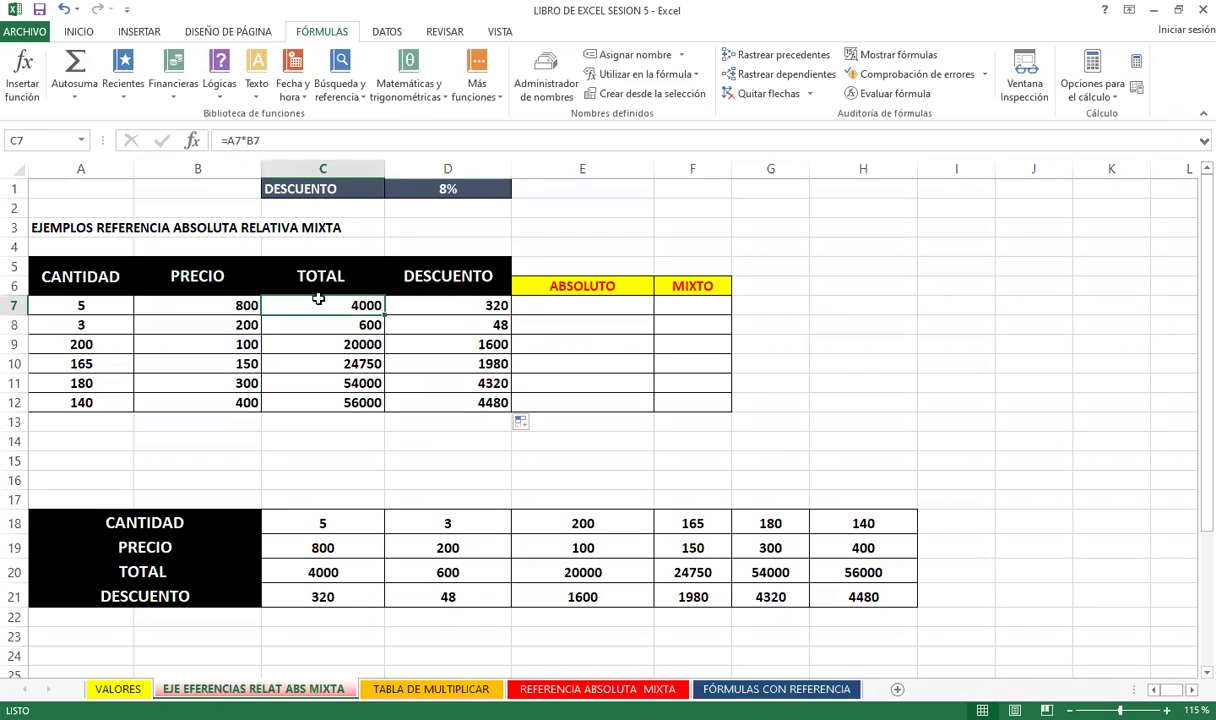
{"action": "left_click", "coordinate": [450, 308]}
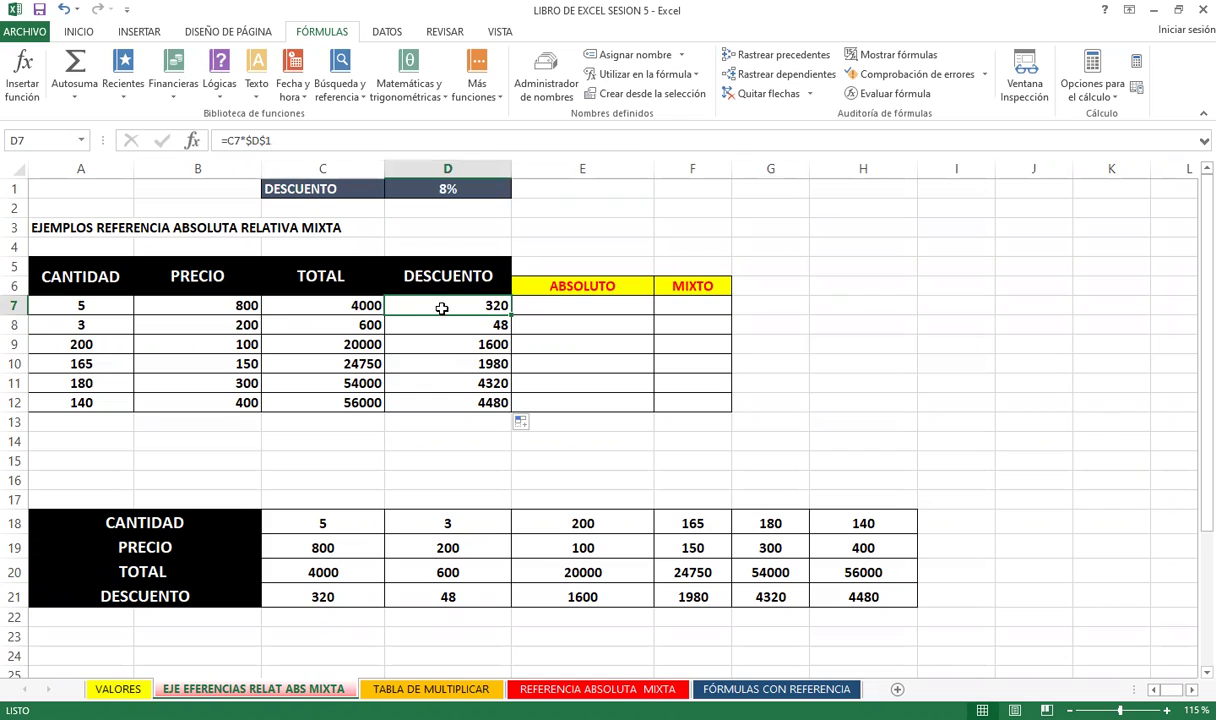
{"action": "left_click_drag", "start_coordinate": [450, 308], "coordinate": [450, 420]}
{"action": "key", "text": "Delete"}
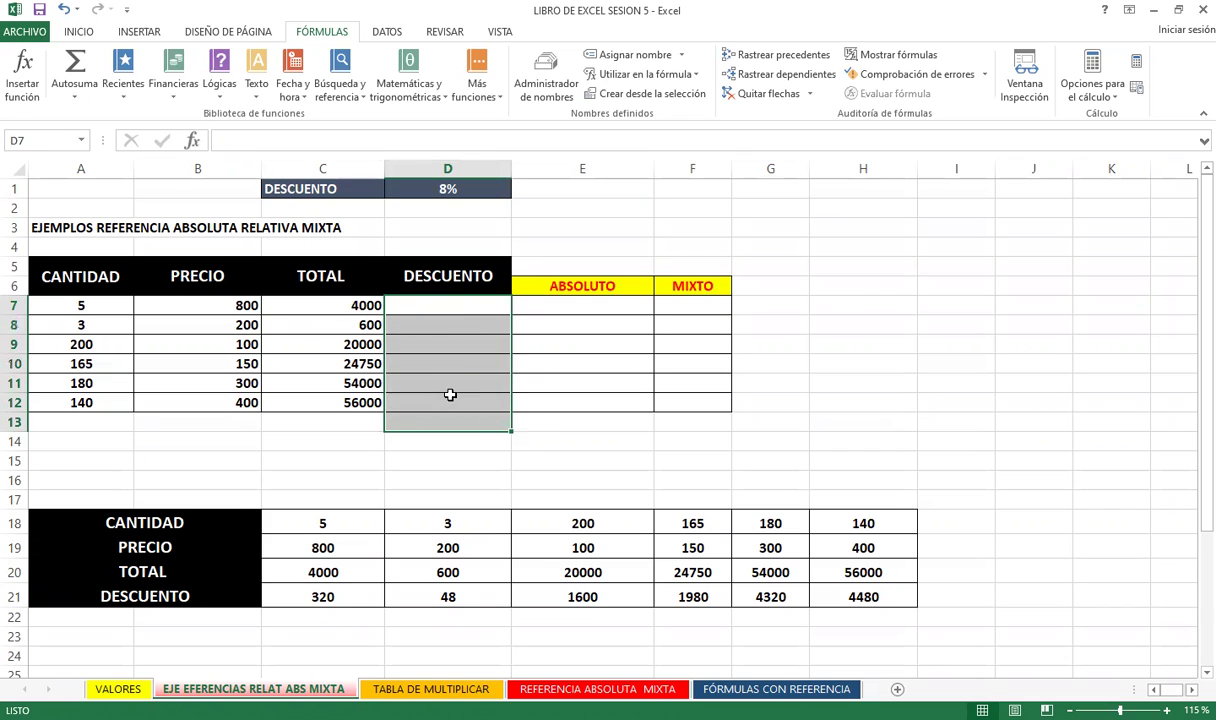
Enter =C7*D1 in D7 (giving 320) and fill it down to D12.
{"action": "left_click", "coordinate": [450, 305]}
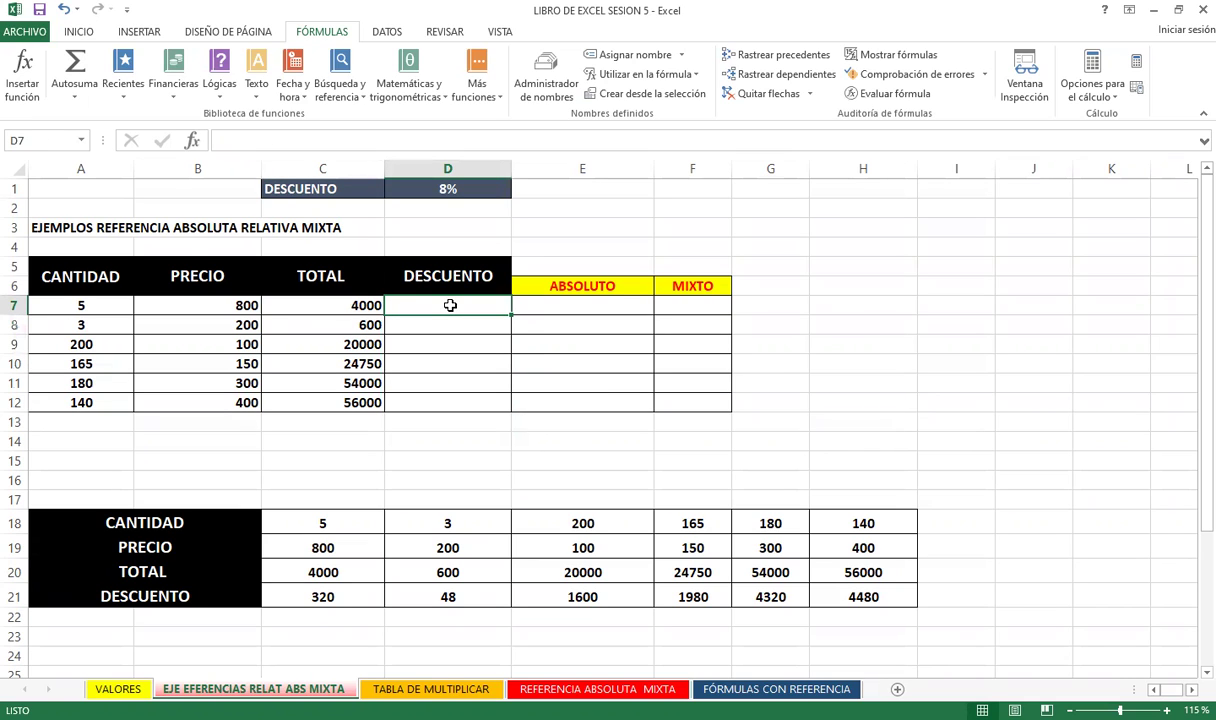
{"action": "type", "text": "="}
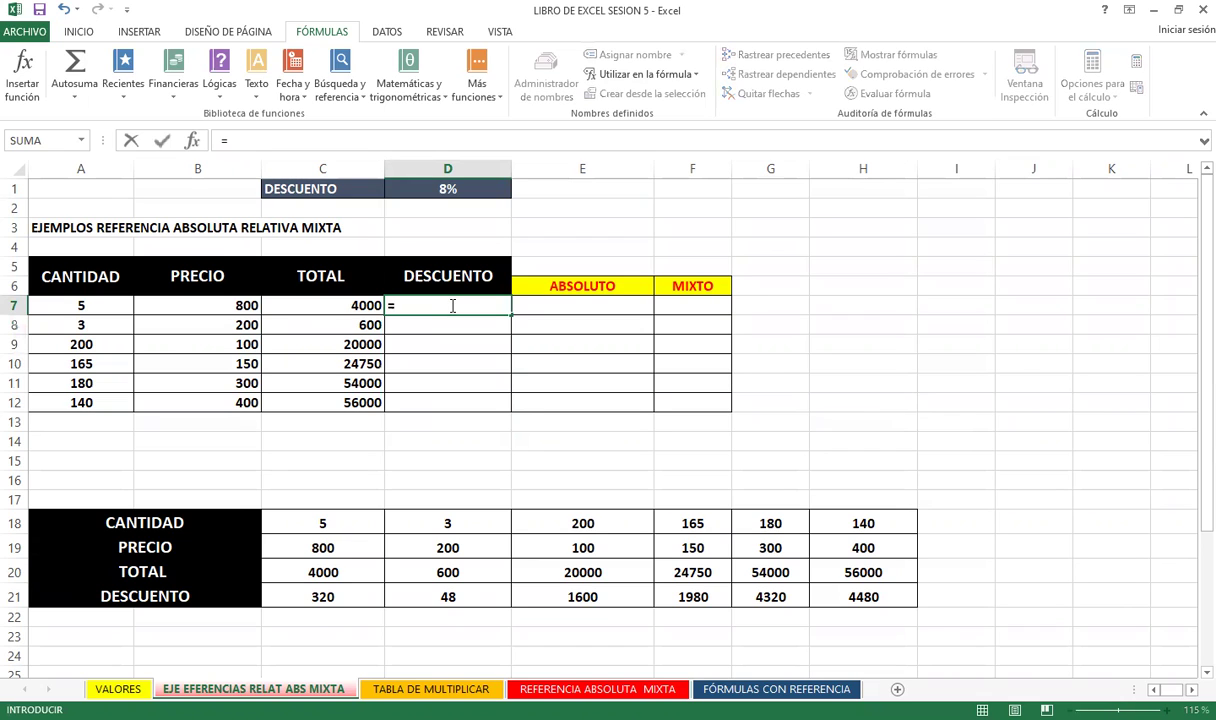
{"action": "left_click", "coordinate": [305, 308]}
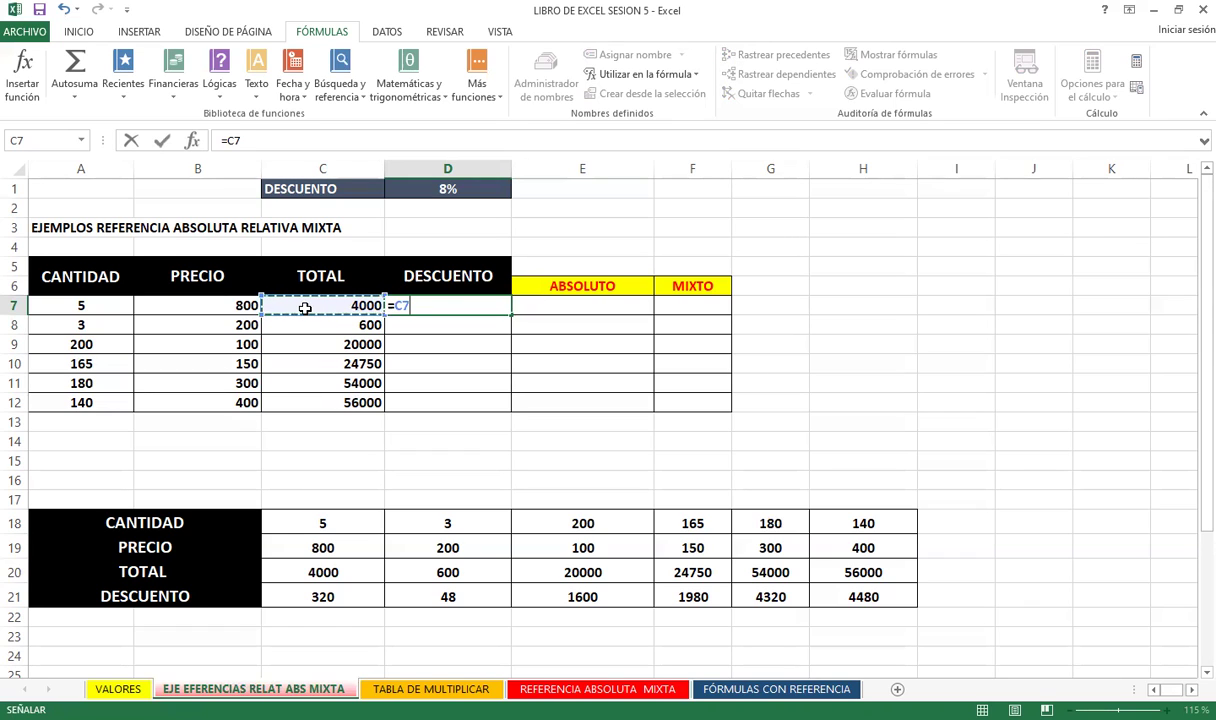
{"action": "type", "text": "*"}
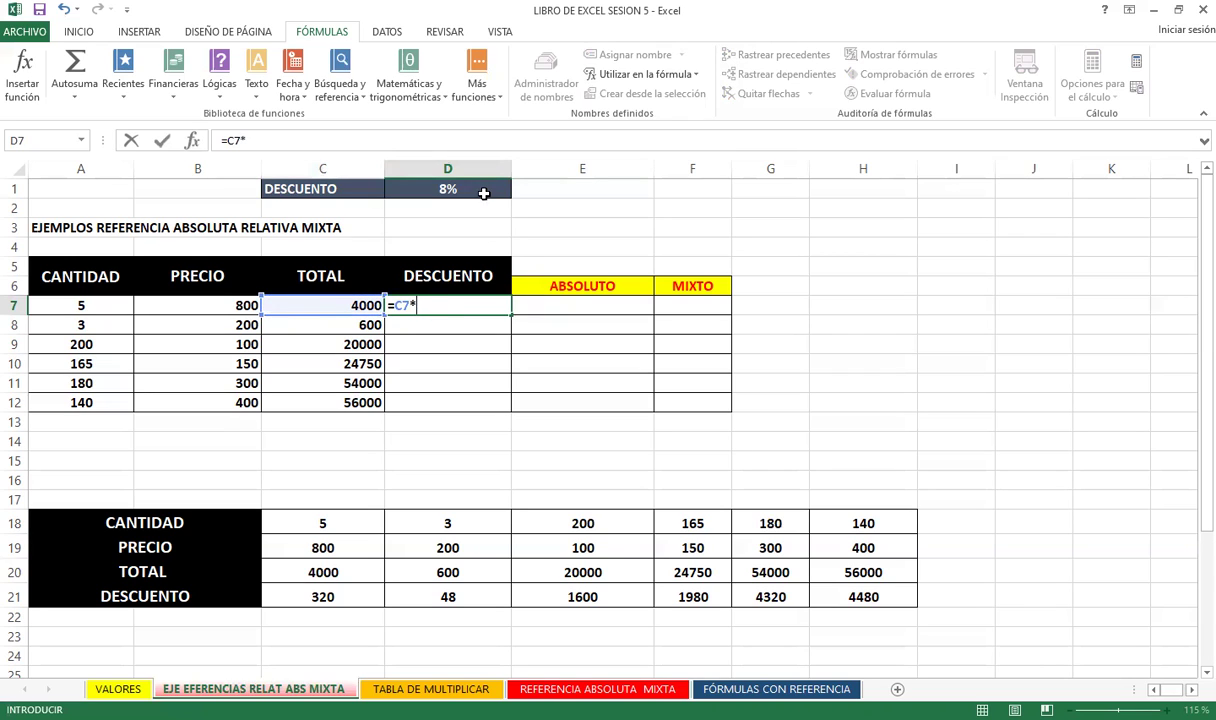
{"action": "left_click", "coordinate": [483, 189]}
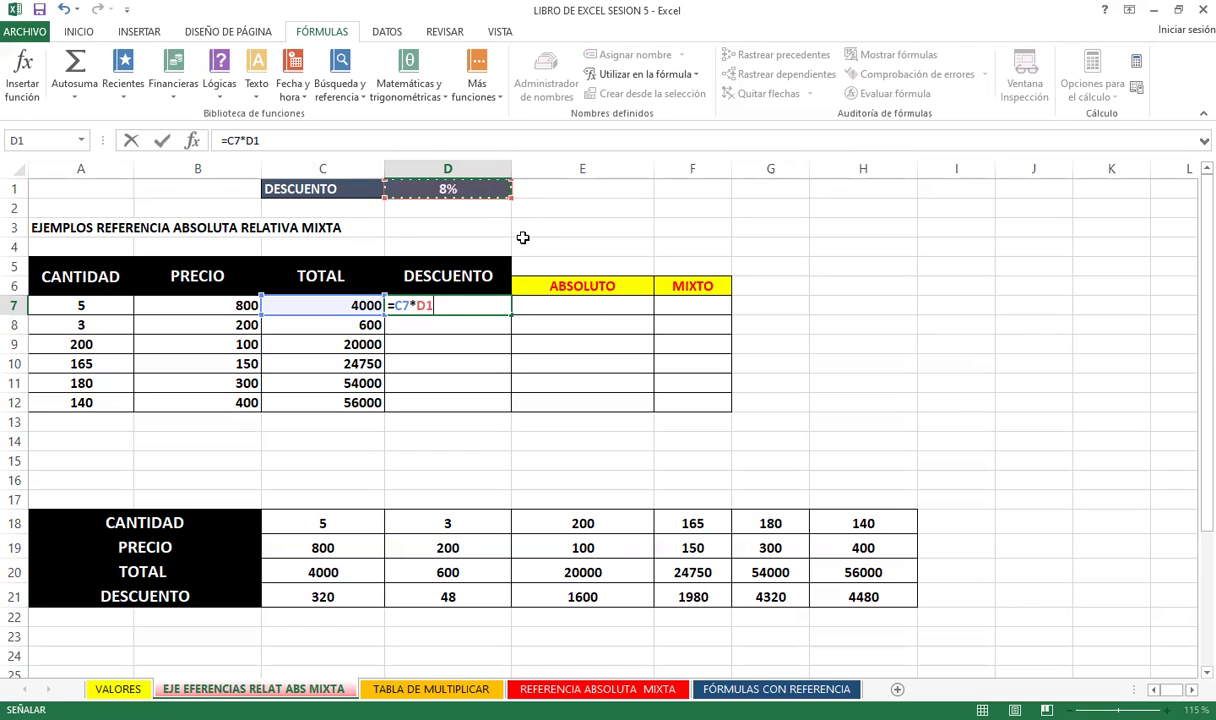
{"action": "key", "text": "Return"}
{"action": "left_click", "coordinate": [440, 305]}
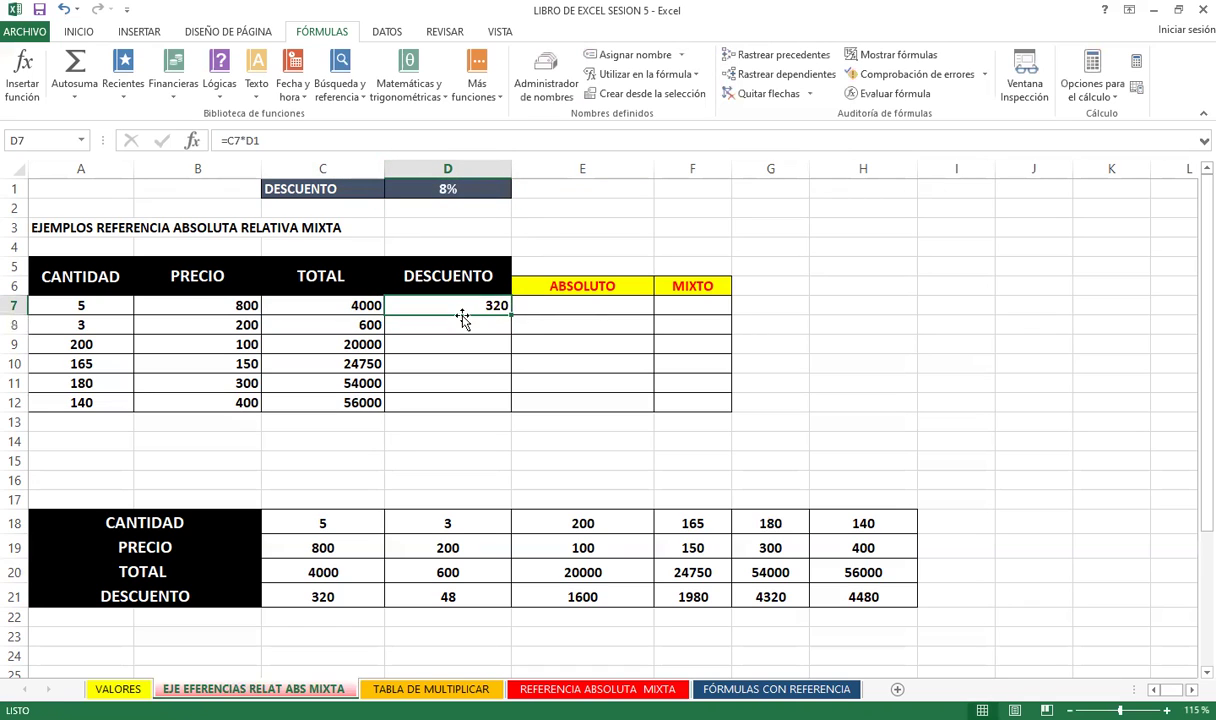
{"action": "left_click_drag", "start_coordinate": [511, 315], "coordinate": [510, 410]}
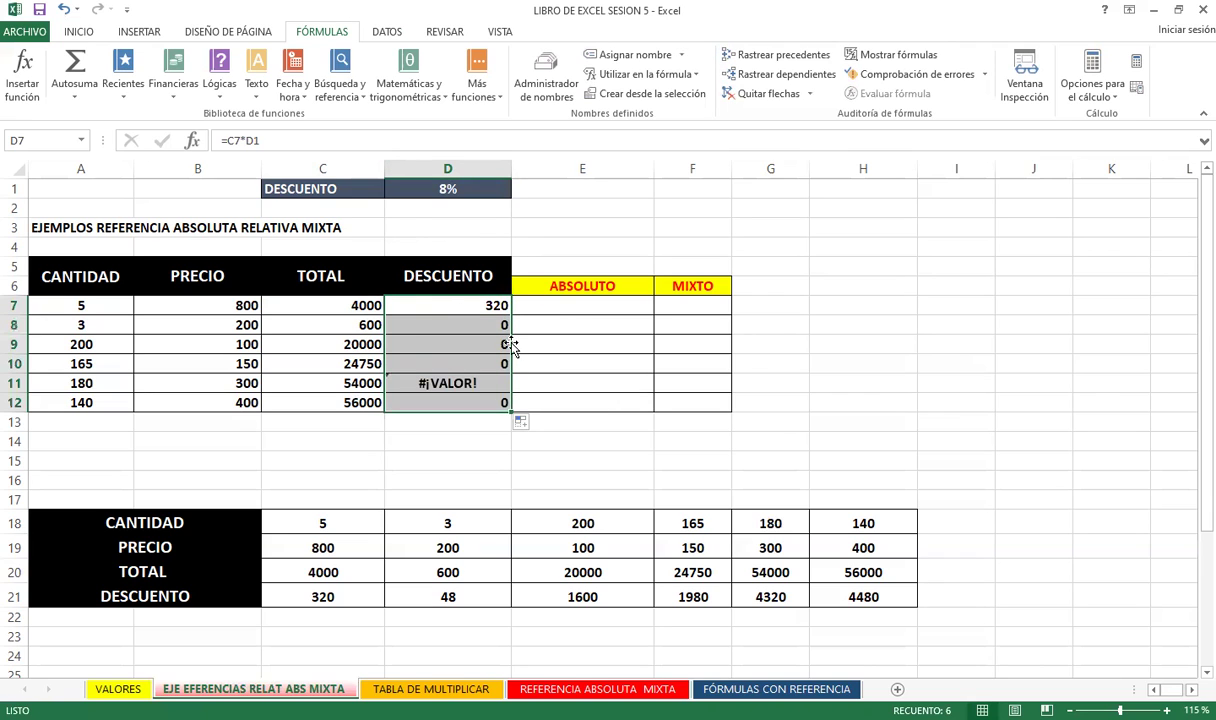
Change D7 to =C7*$D$1 and fill it down to D12, giving discounts 320 through 4480.
{"action": "key", "text": "shift+Up"}
{"action": "key", "text": "shift+Up"}
{"action": "key", "text": "shift+Up"}
{"action": "left_click", "coordinate": [261, 140]}
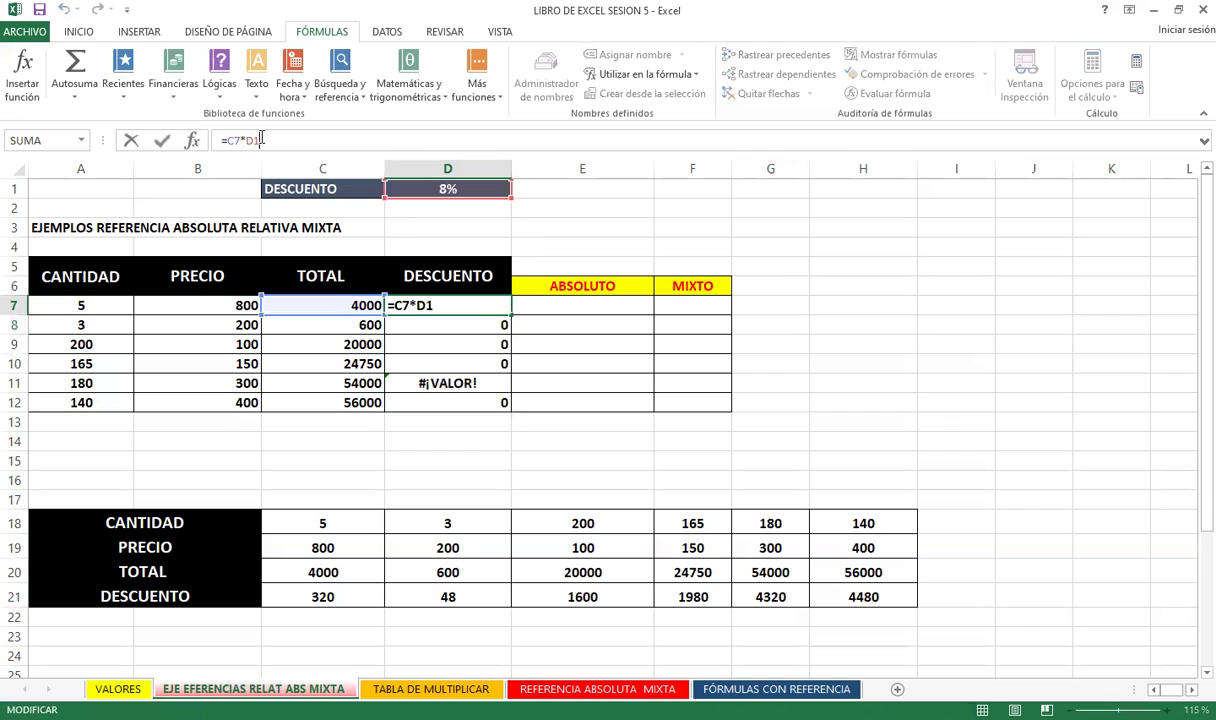
{"action": "key", "text": "F4"}
{"action": "key", "text": "Return"}
{"action": "left_click", "coordinate": [465, 307]}
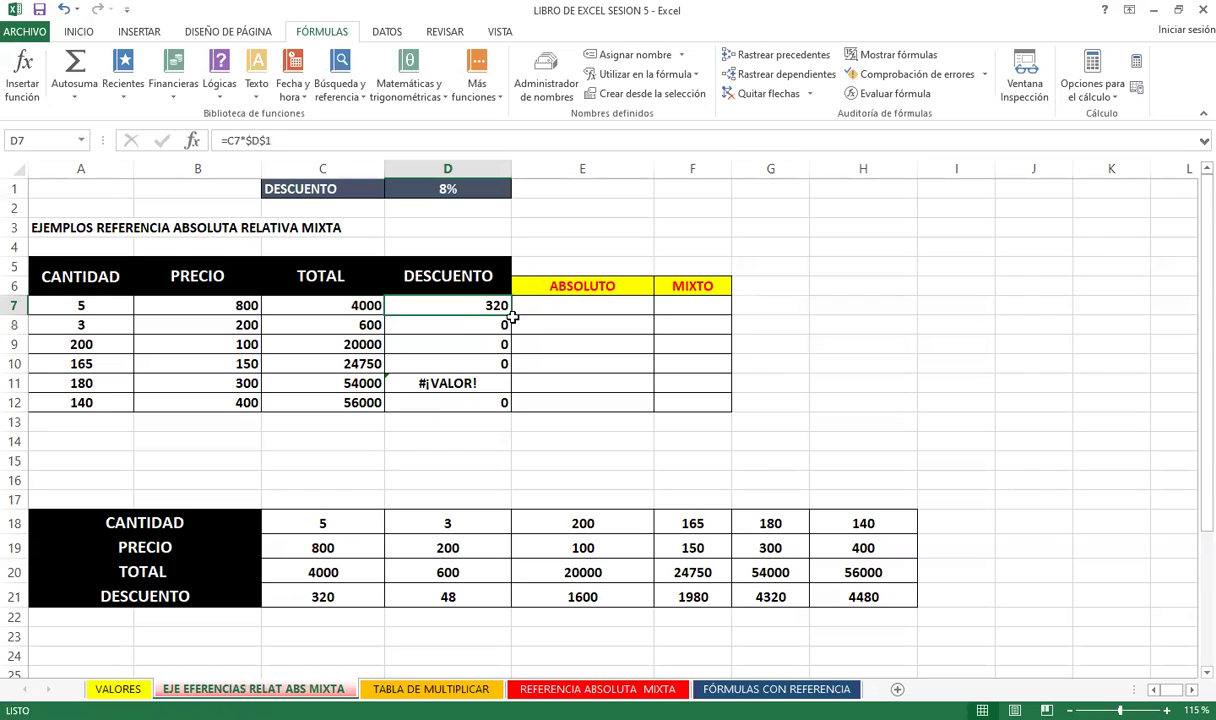
{"action": "left_click_drag", "start_coordinate": [510, 315], "coordinate": [503, 403]}
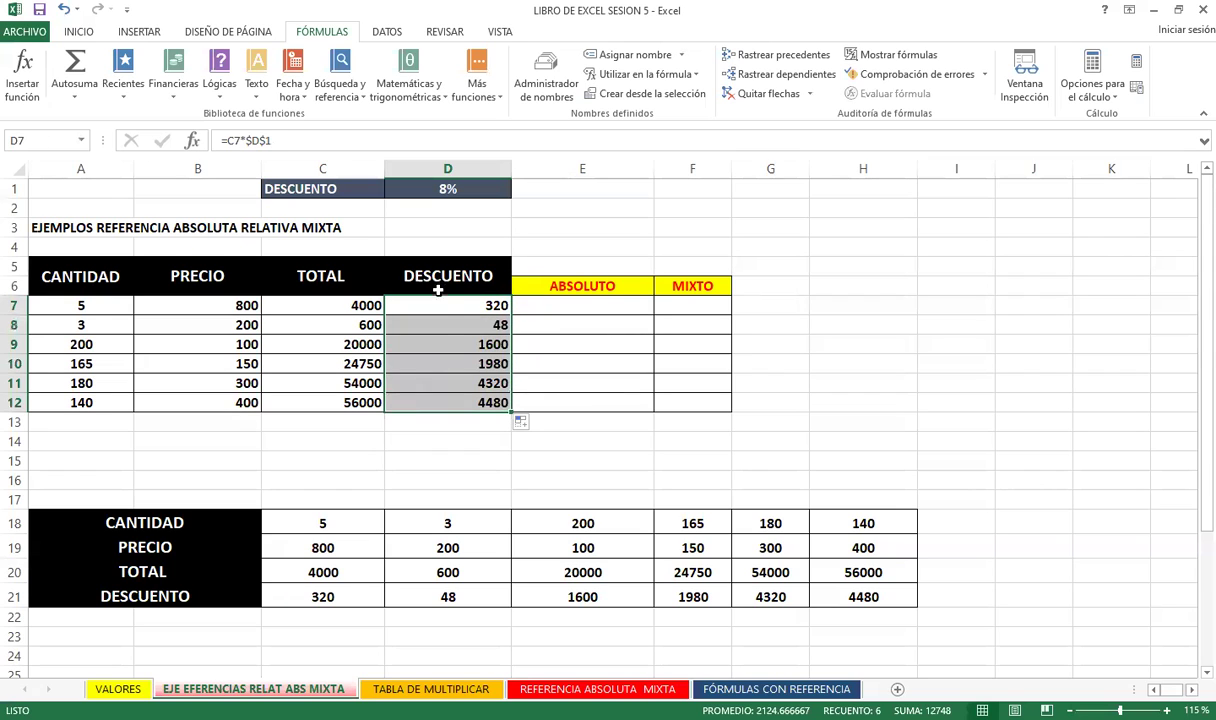
{"action": "left_click", "coordinate": [411, 300]}
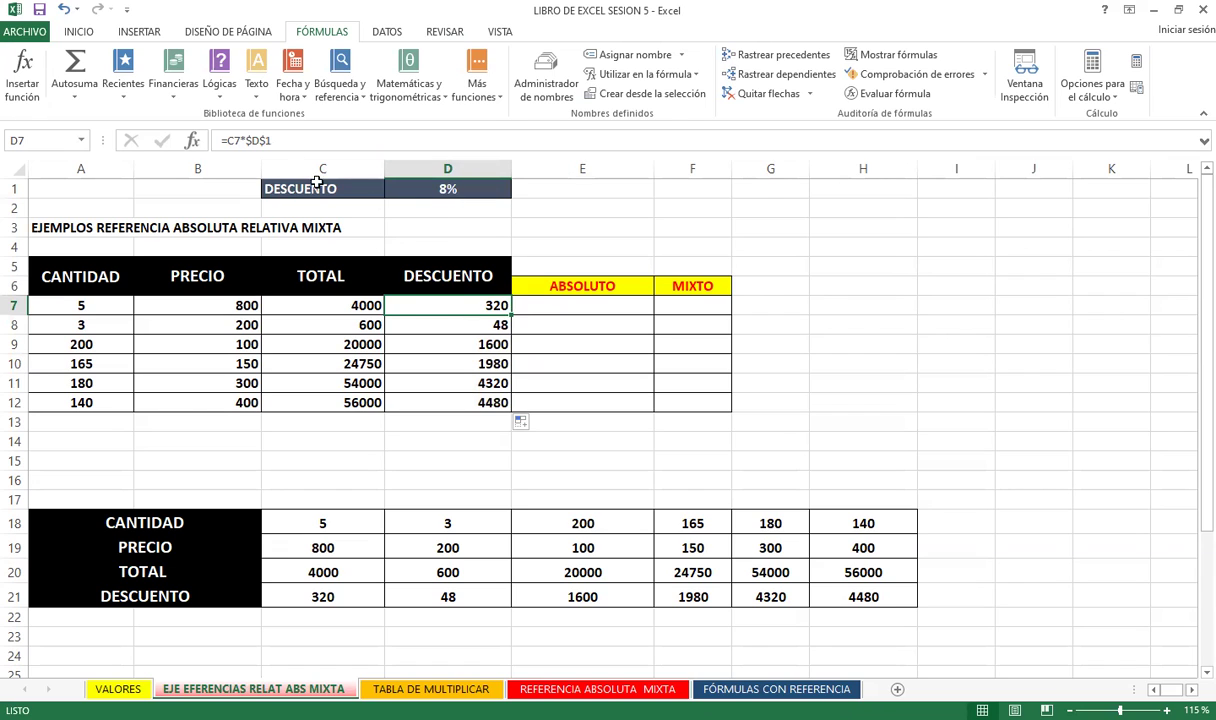
Replace the D1 reference in D7 with a fixed 8% and fill it down to D12.
{"action": "left_click", "coordinate": [273, 137]}
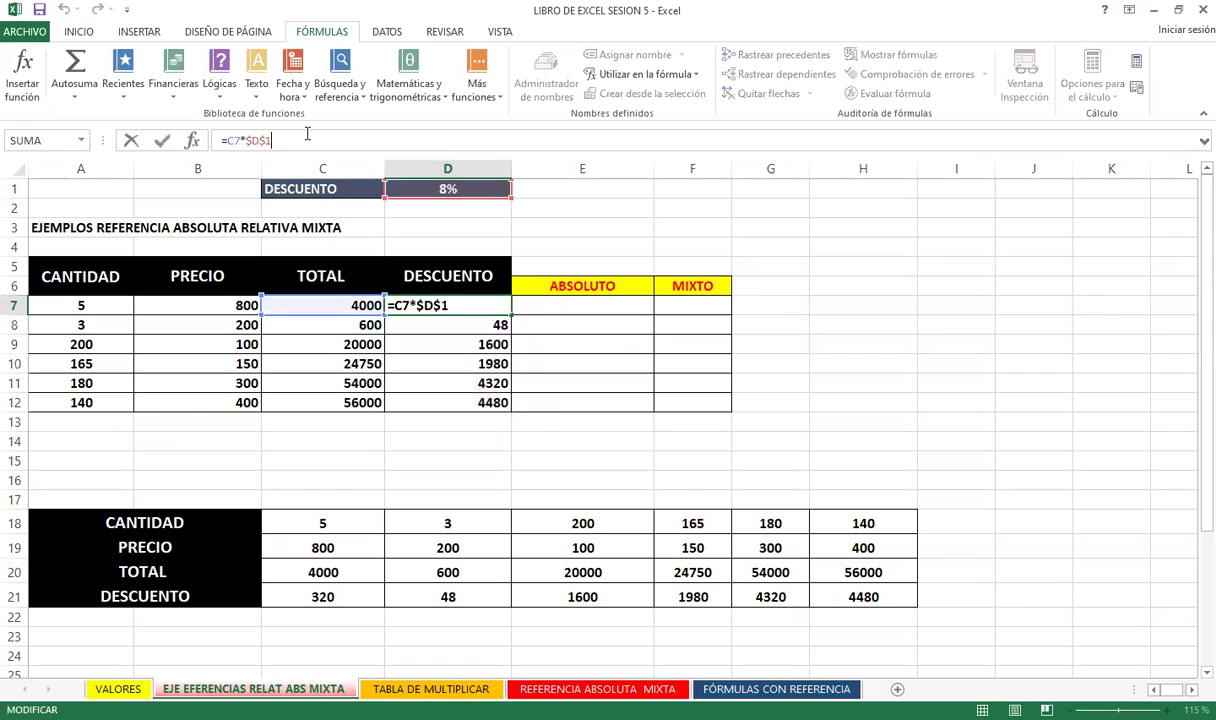
{"action": "key", "text": "BackSpace"}
{"action": "key", "text": "BackSpace"}
{"action": "key", "text": "BackSpace"}
{"action": "key", "text": "BackSpace"}
{"action": "type", "text": "8%"}
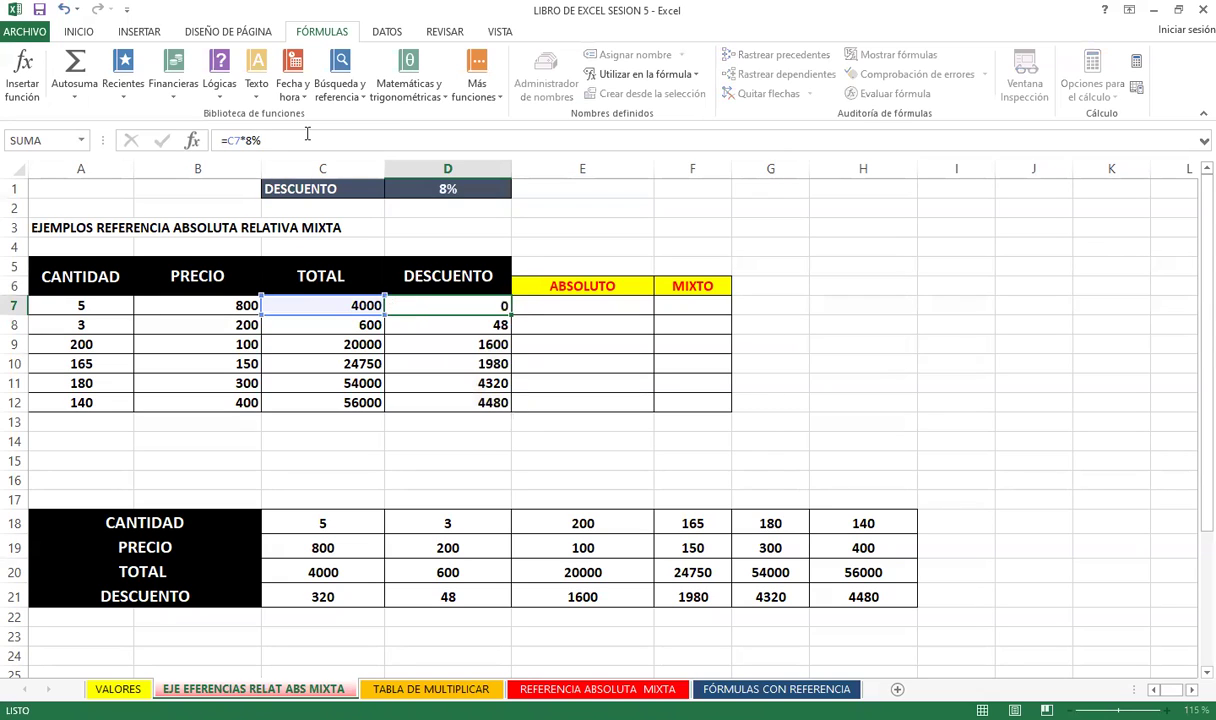
{"action": "key", "text": "Return"}
{"action": "left_click", "coordinate": [440, 300]}
{"action": "left_click_drag", "start_coordinate": [510, 314], "coordinate": [503, 410]}
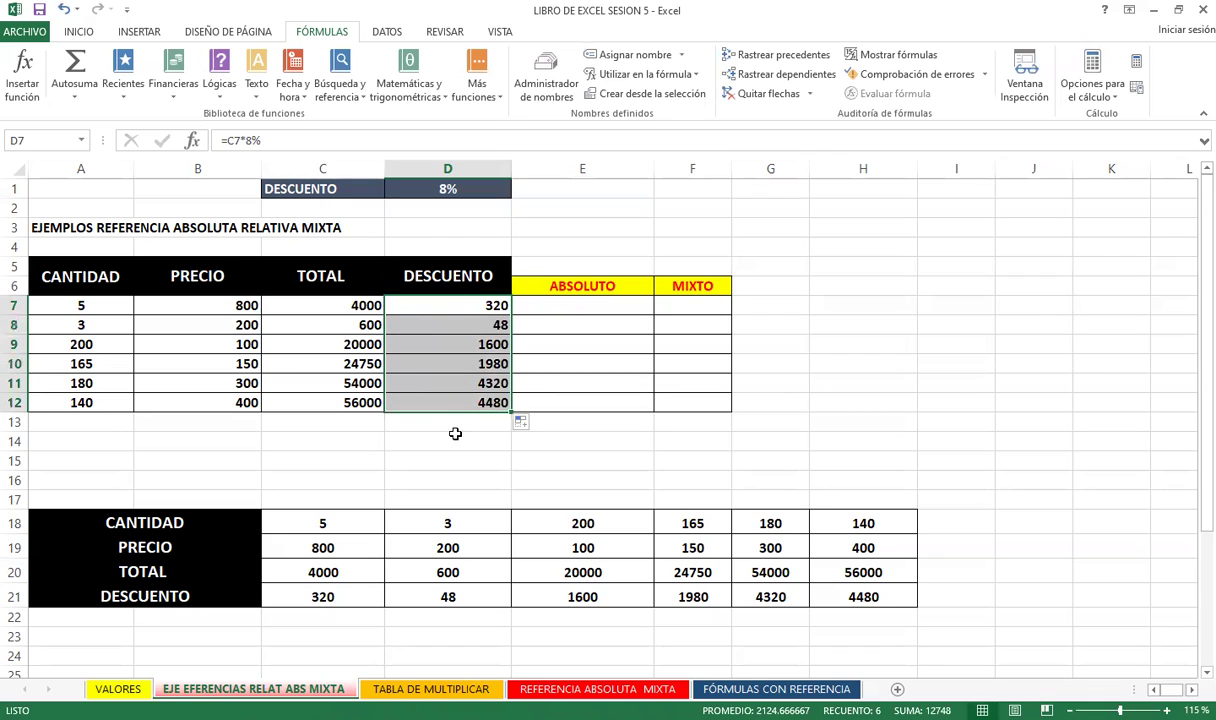
{"action": "left_click", "coordinate": [445, 306]}
{"action": "type", "text": "$D$1"}
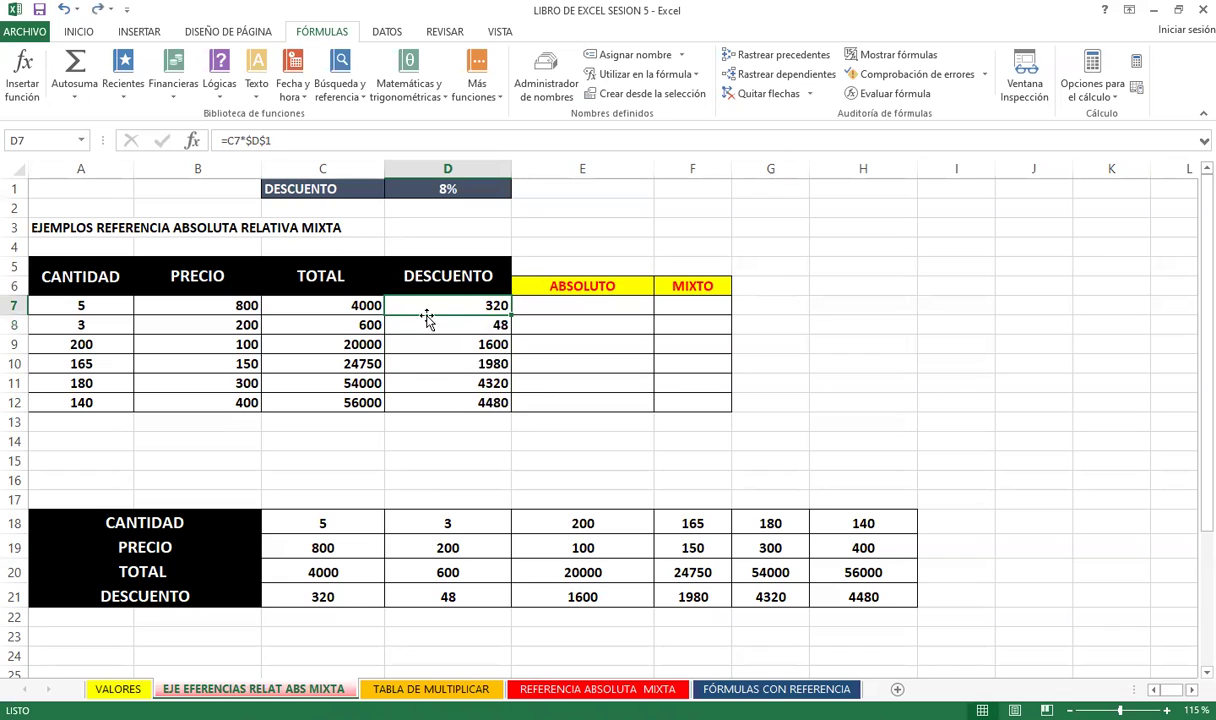
Check the discount formulas in D8 through D12, then return to D7.
{"action": "left_click", "coordinate": [461, 322]}
{"action": "left_click", "coordinate": [460, 347]}
{"action": "left_click", "coordinate": [460, 364]}
{"action": "left_click", "coordinate": [460, 384]}
{"action": "left_click", "coordinate": [455, 402]}
{"action": "left_click", "coordinate": [442, 305]}
Start changing the D1 discount rate from 8% to 10%.
{"action": "left_click", "coordinate": [456, 188]}
{"action": "left_click", "coordinate": [461, 146]}
{"action": "key", "text": "BackSpace"}
{"action": "type", "text": "12"}
{"action": "key", "text": "BackSpace"}
{"action": "type", "text": "0"}
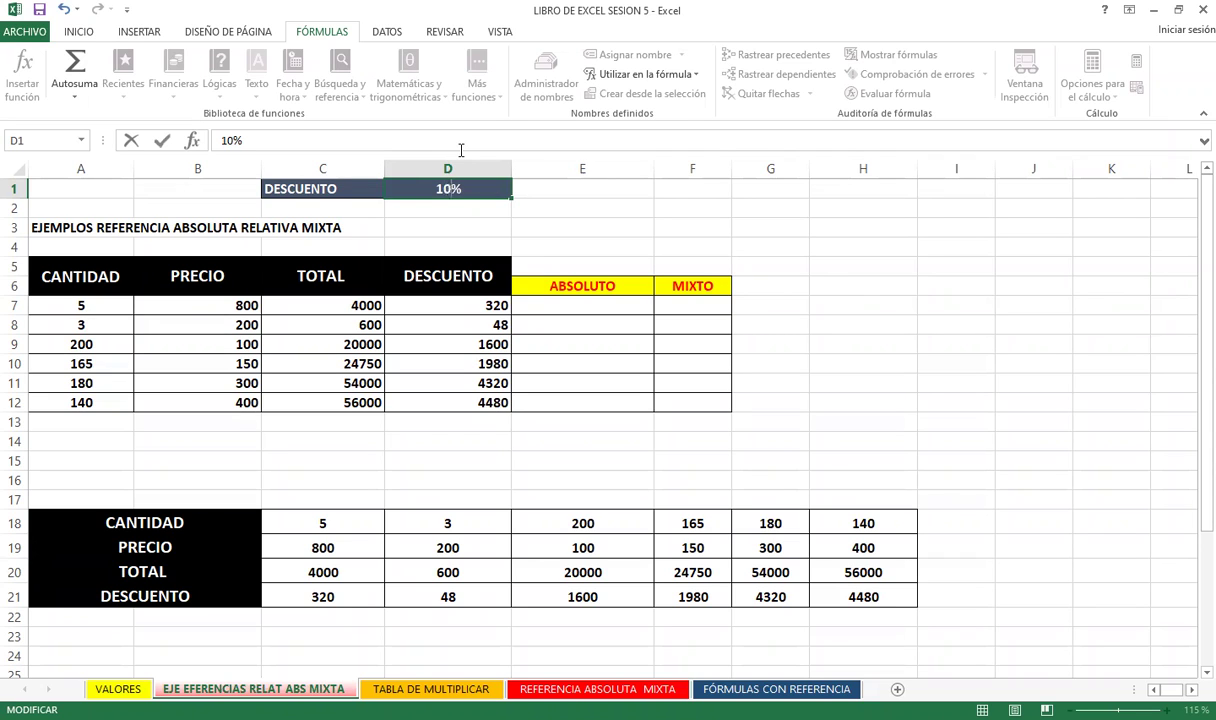
Apply the 10% rate, restore D1 to 8%, and clear the lower table's TOTAL and DESCUENTO rows.
{"action": "key", "text": "Return"}
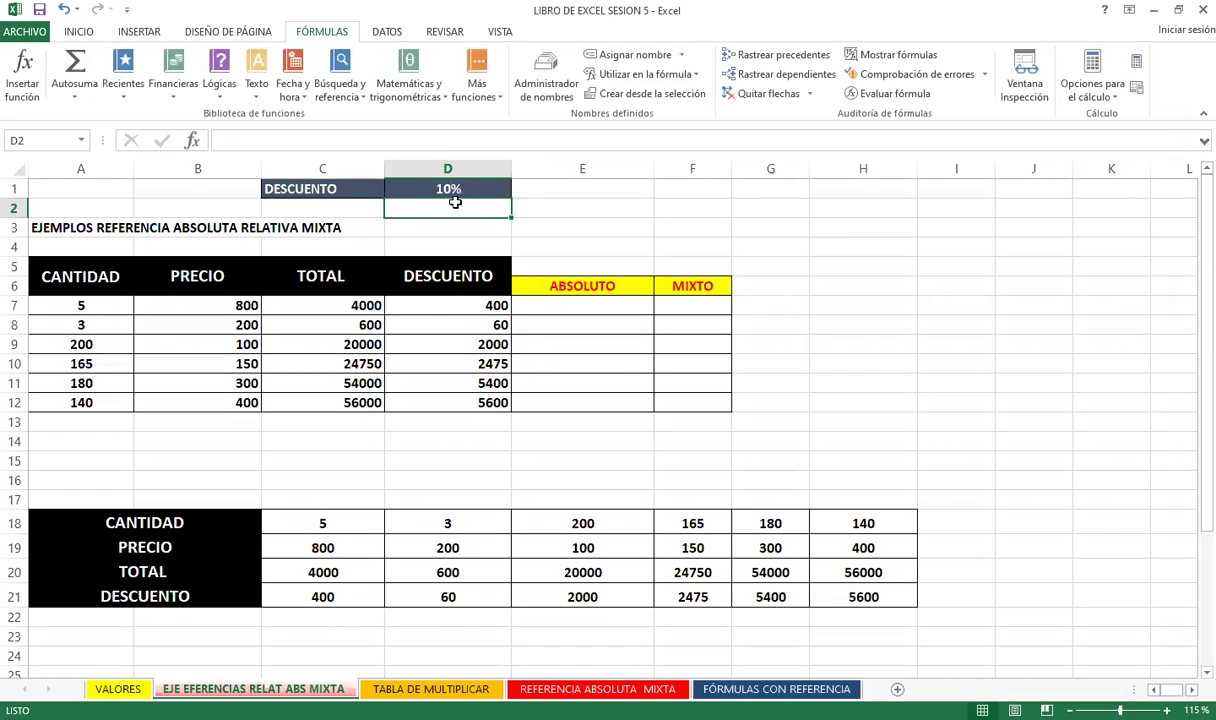
{"action": "left_click", "coordinate": [455, 190]}
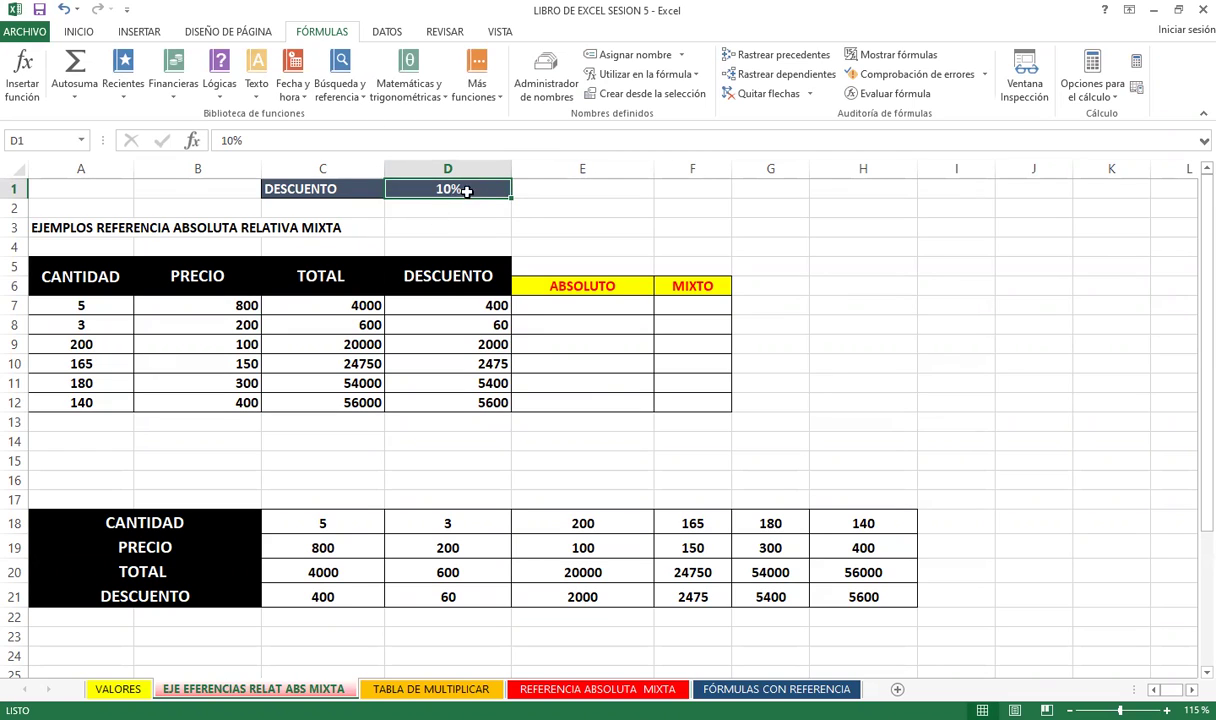
{"action": "type", "text": "8"}
{"action": "key", "text": "ctrl+Return"}
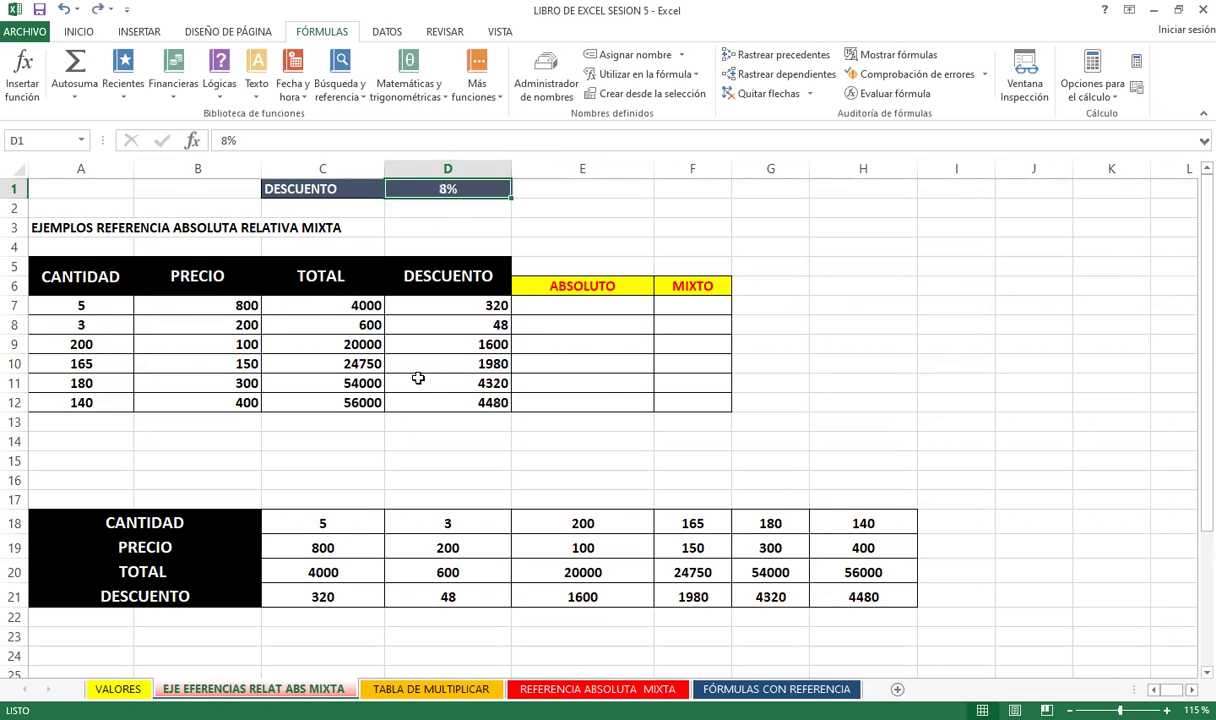
{"action": "left_click_drag", "start_coordinate": [322, 572], "coordinate": [889, 588]}
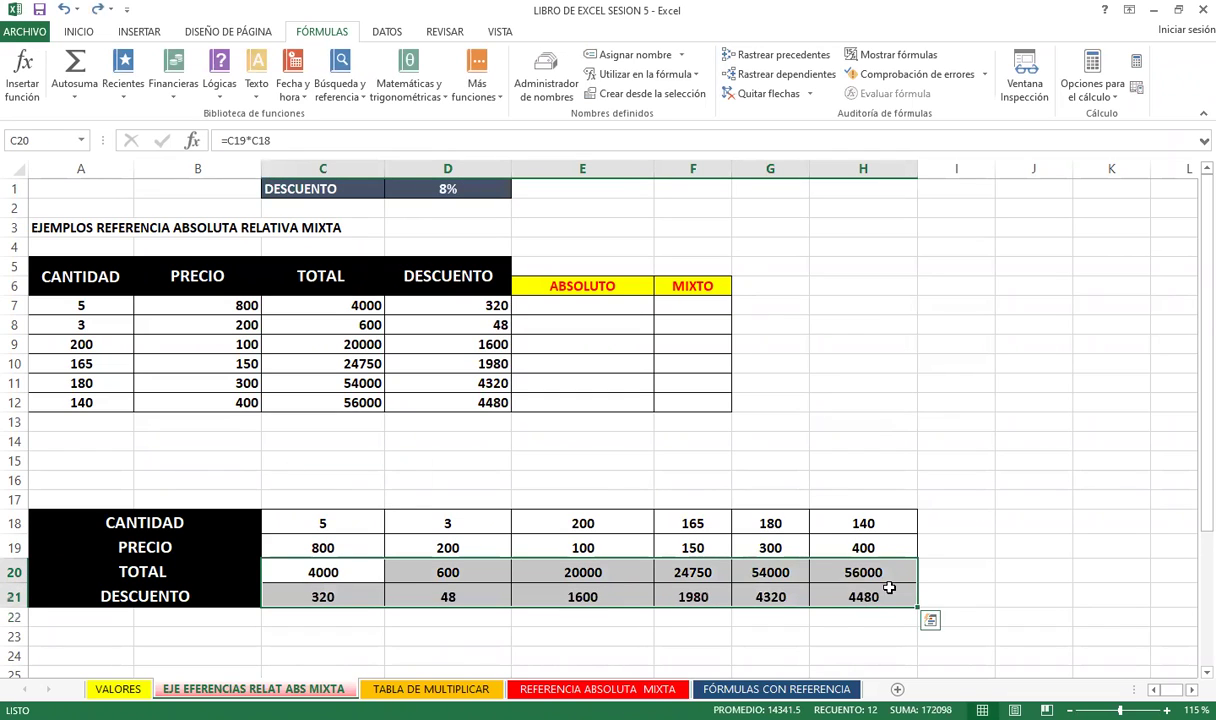
{"action": "key", "text": "Delete"}
{"action": "left_click", "coordinate": [497, 462]}
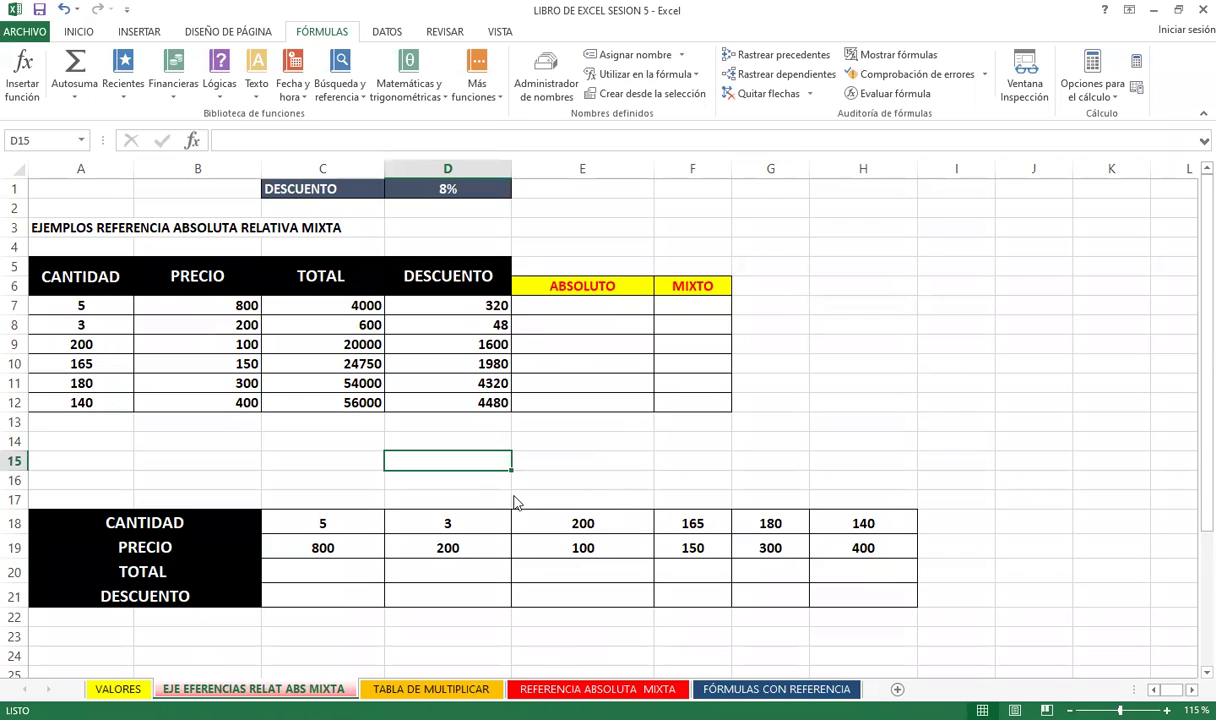
Review the D7 discount formula and the D1 rate, then select the empty ABSOLUTO cell E7.
{"action": "left_click", "coordinate": [460, 305]}
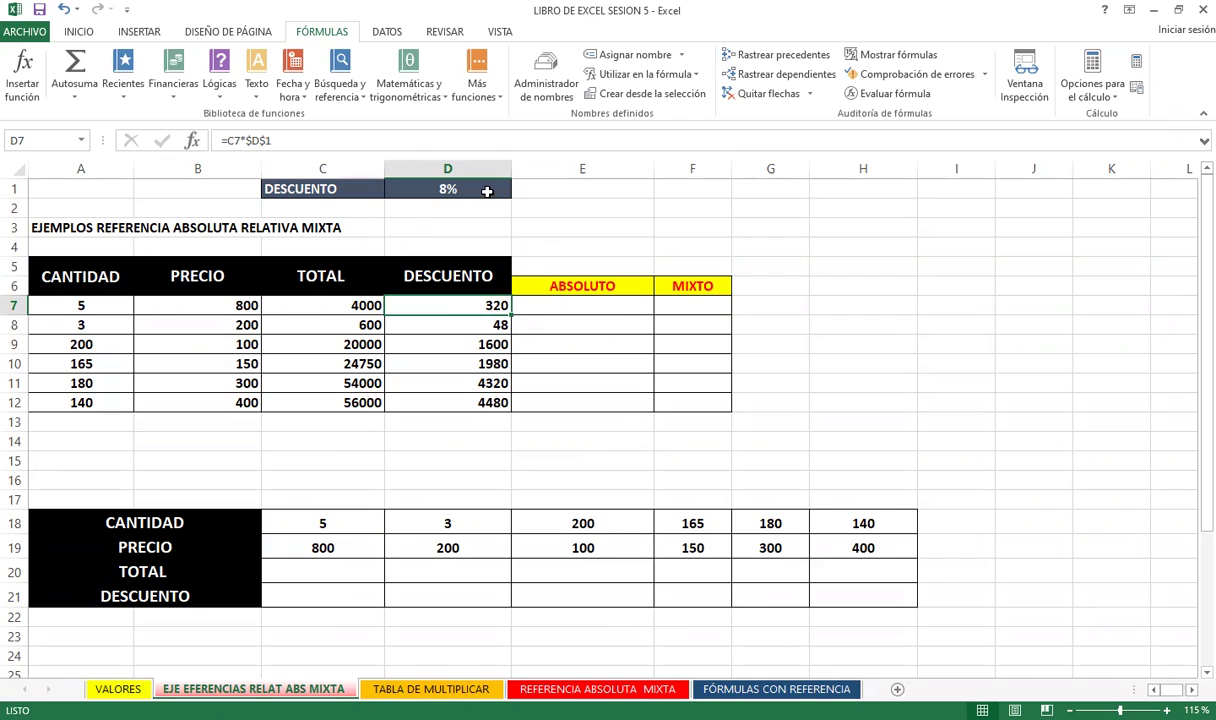
{"action": "left_click", "coordinate": [487, 191]}
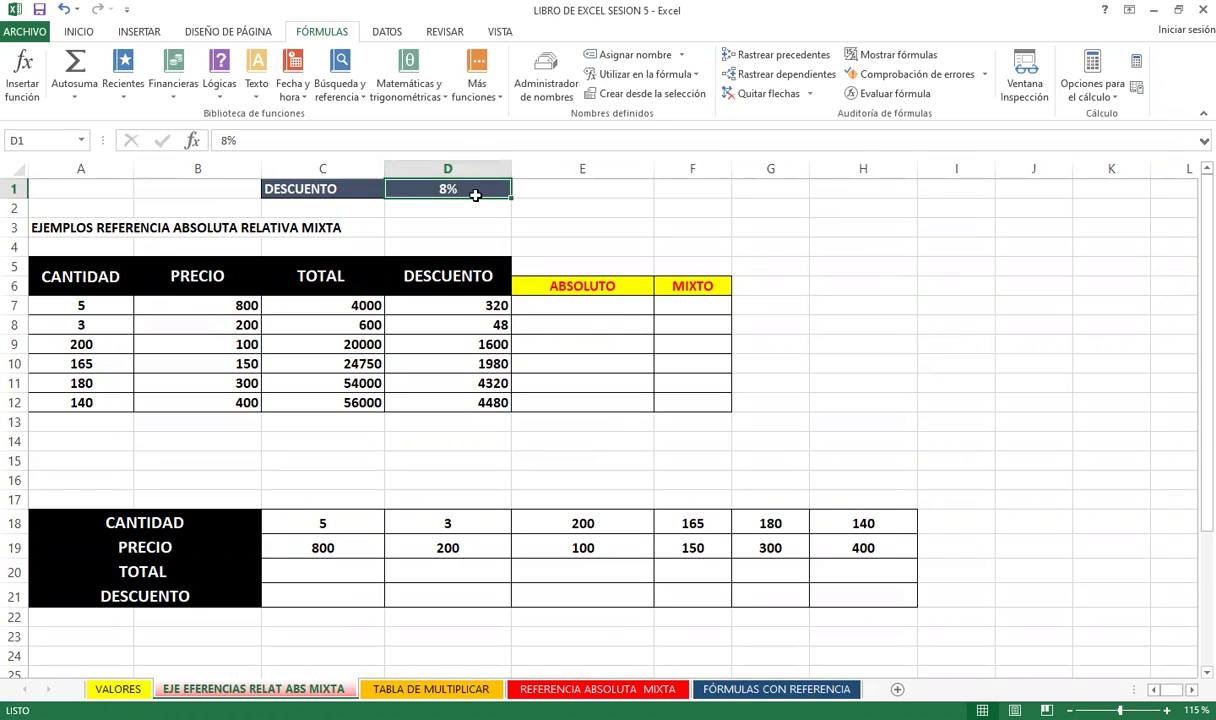
{"action": "left_click", "coordinate": [435, 298]}
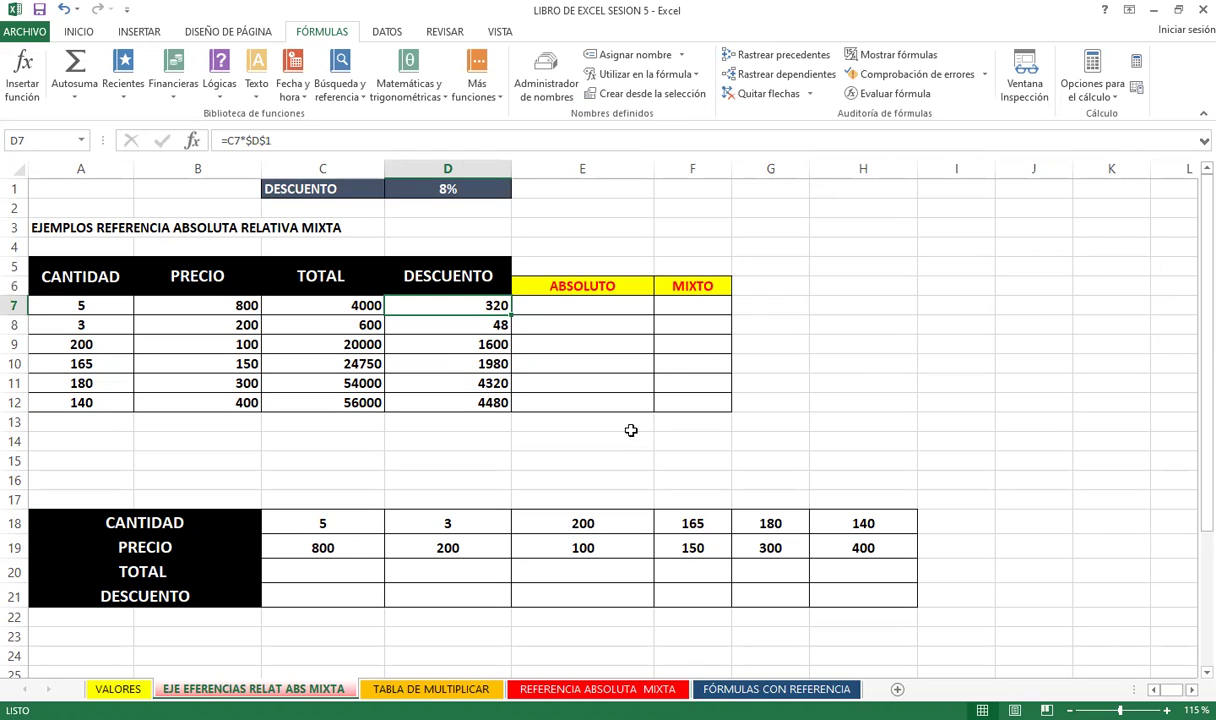
{"action": "left_click", "coordinate": [584, 305]}
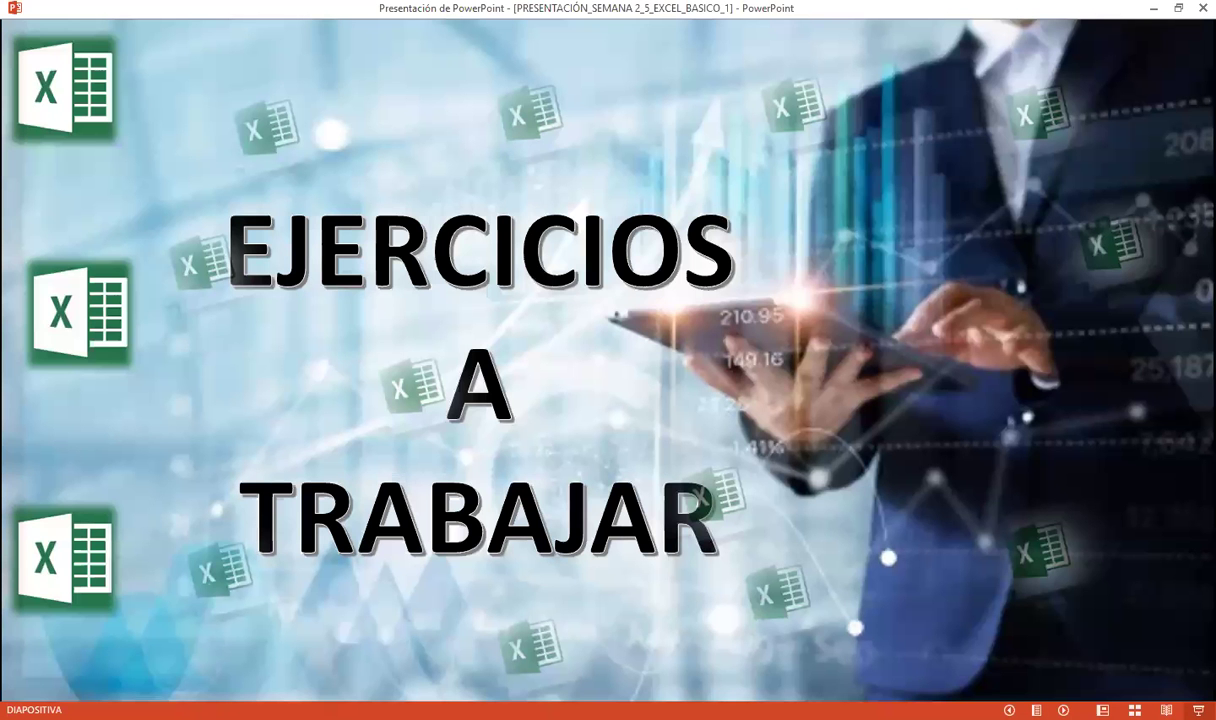
Advance the slideshow to the 'Referencia Mixta' slide, then return to the Excel workbook.
{"action": "key", "text": "Left"}
{"action": "key", "text": "Left"}
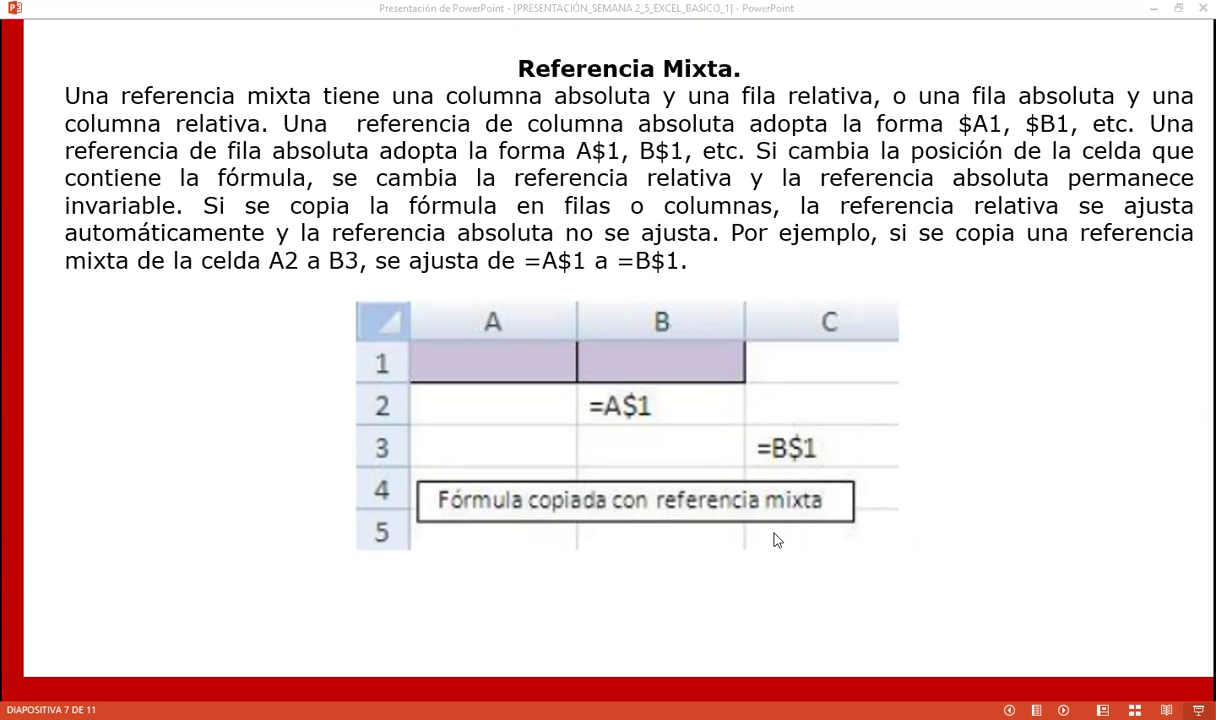
{"action": "key", "text": "alt+Tab"}
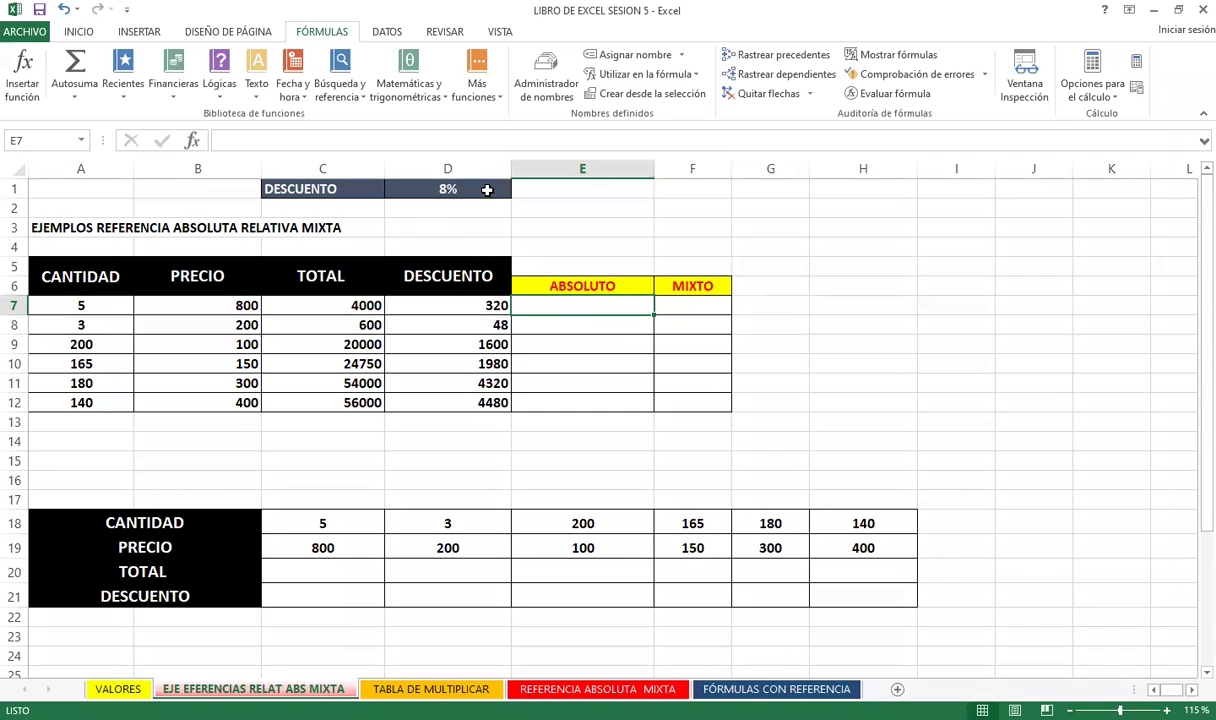
{"action": "left_click", "coordinate": [488, 190]}
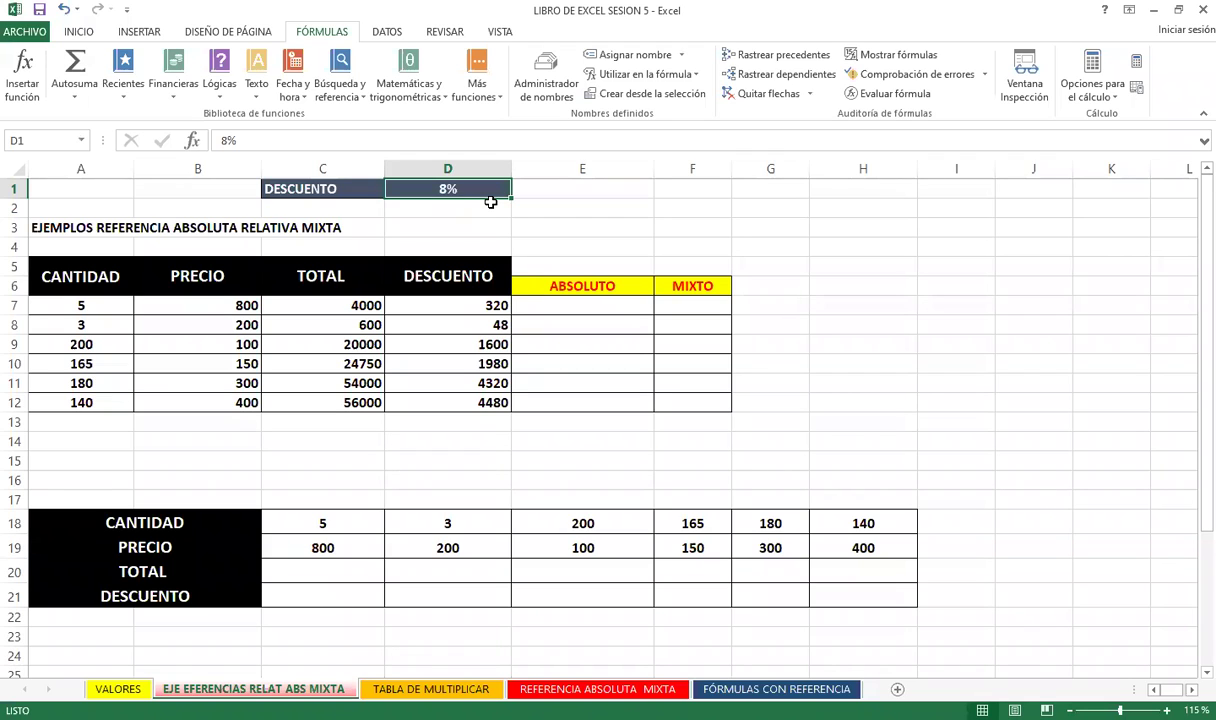
{"action": "left_click", "coordinate": [475, 206]}
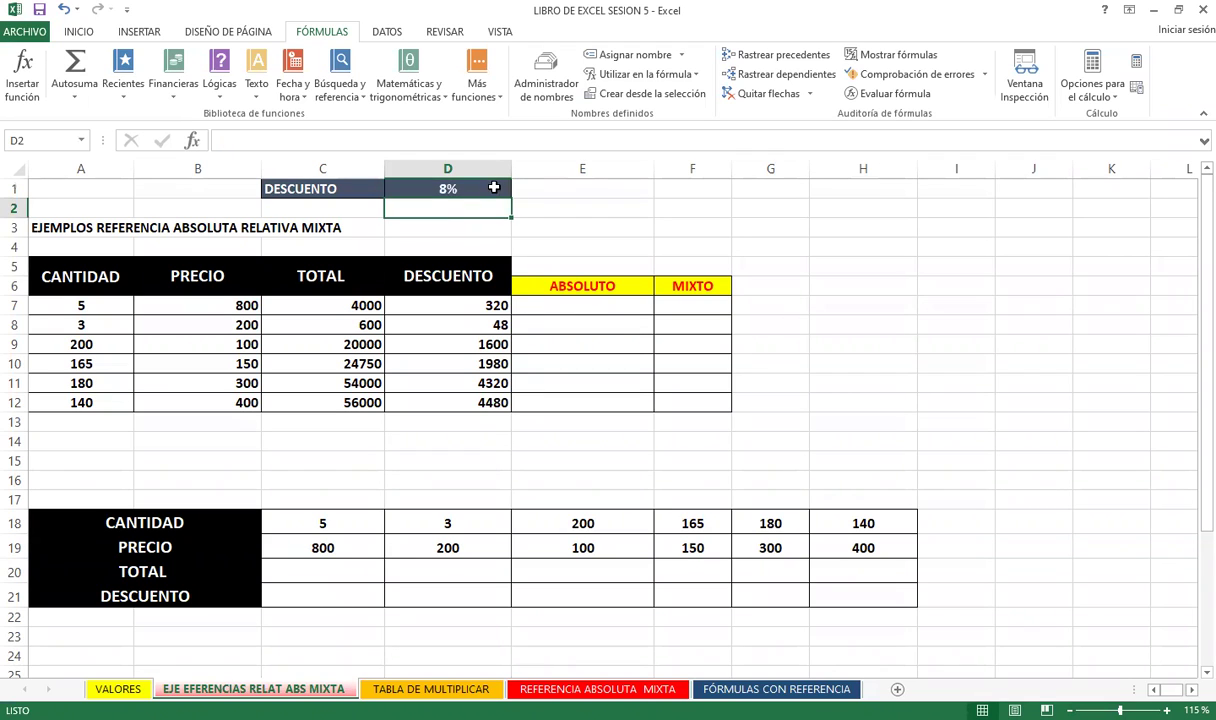
{"action": "left_click", "coordinate": [493, 187]}
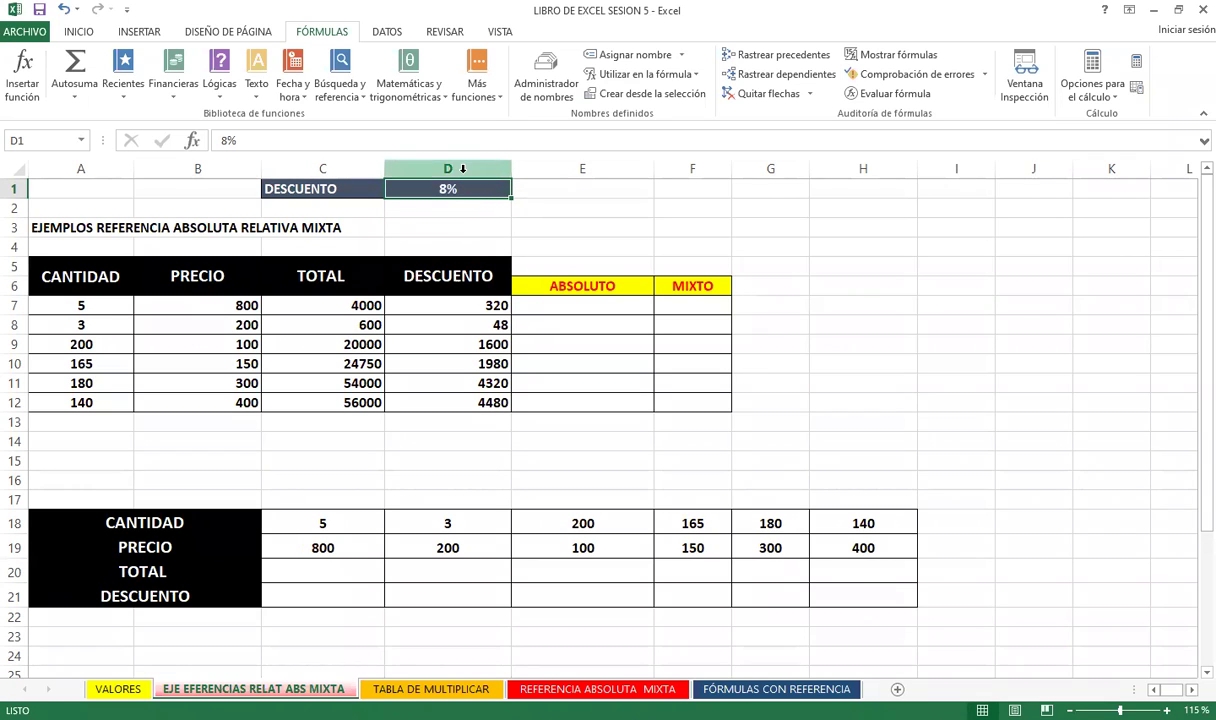
{"action": "left_click", "coordinate": [462, 169]}
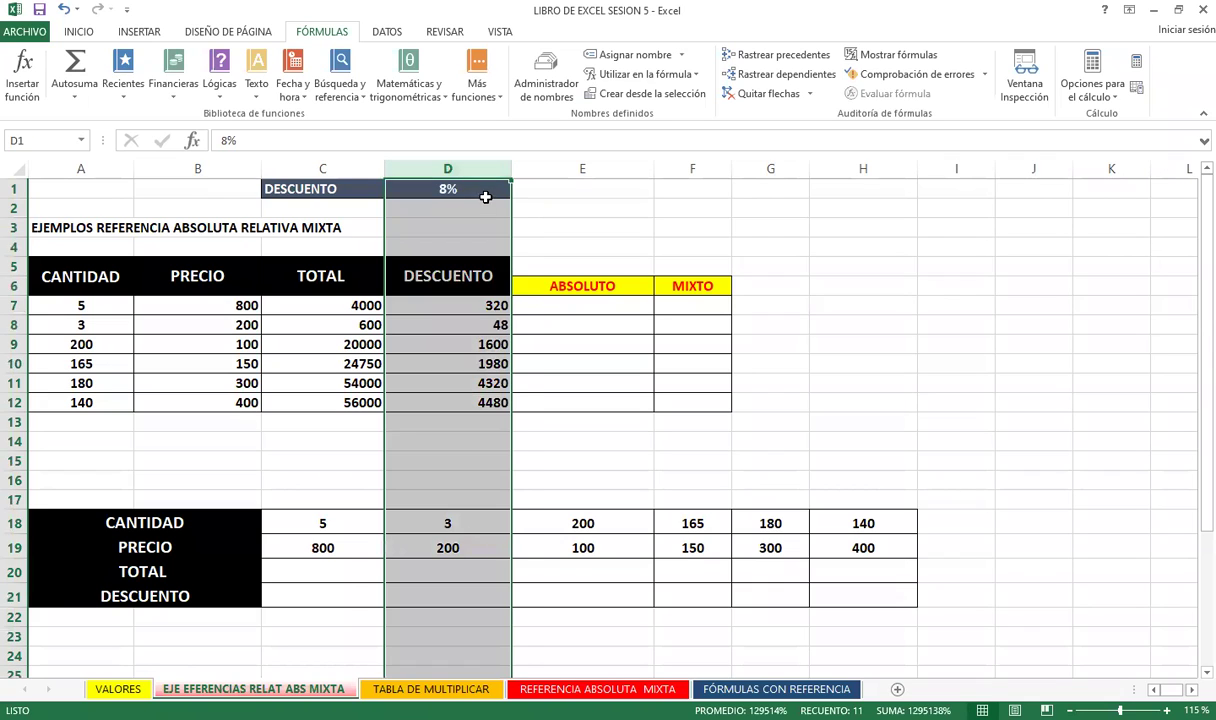
{"action": "left_click", "coordinate": [485, 197]}
{"action": "left_click", "coordinate": [13, 187]}
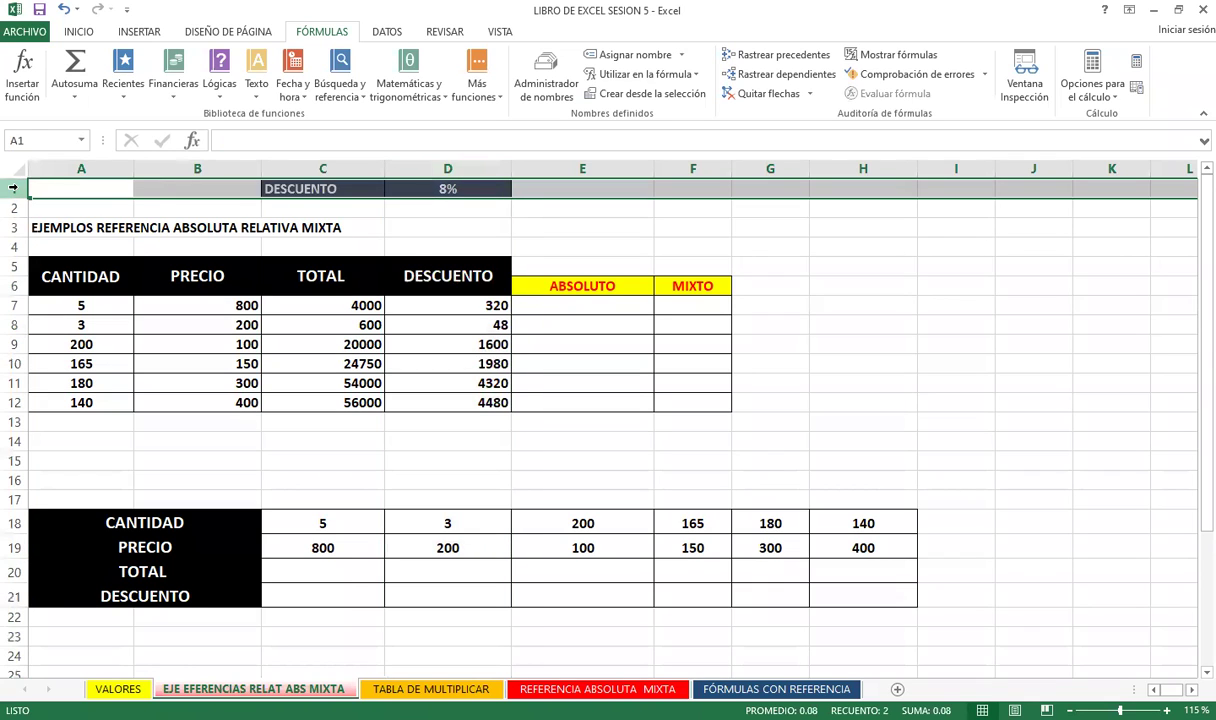
{"action": "left_click", "coordinate": [700, 305]}
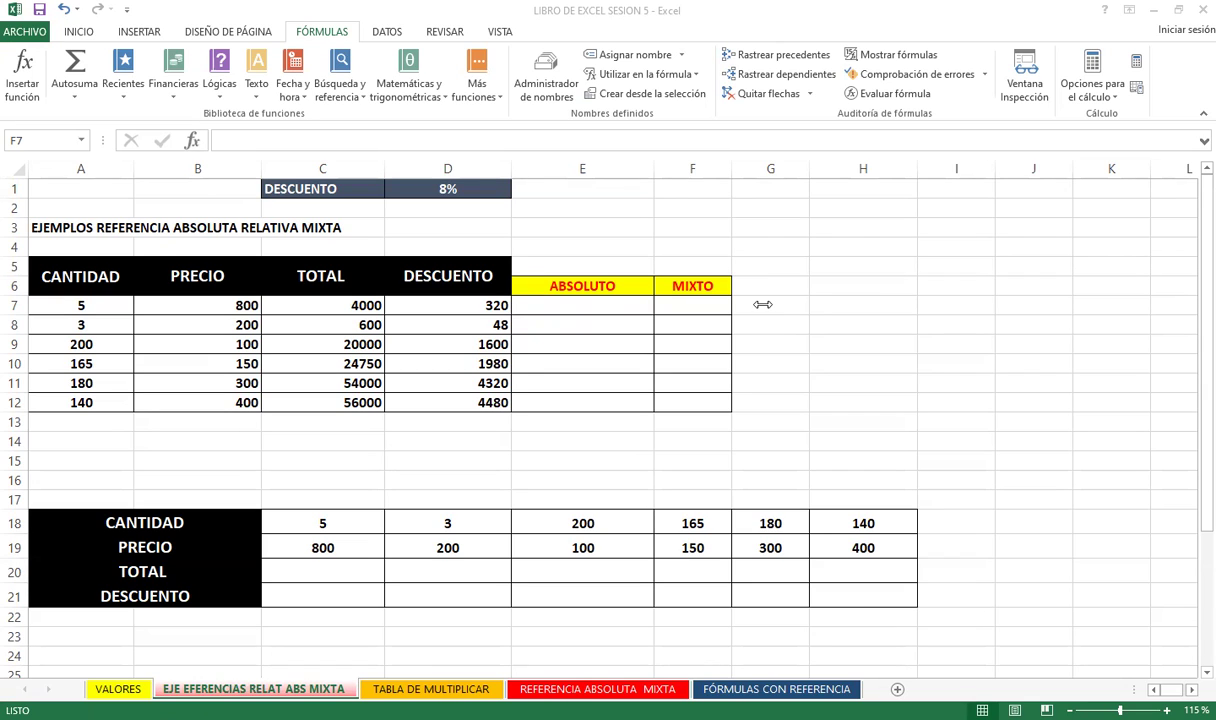
{"action": "key", "text": "F2"}
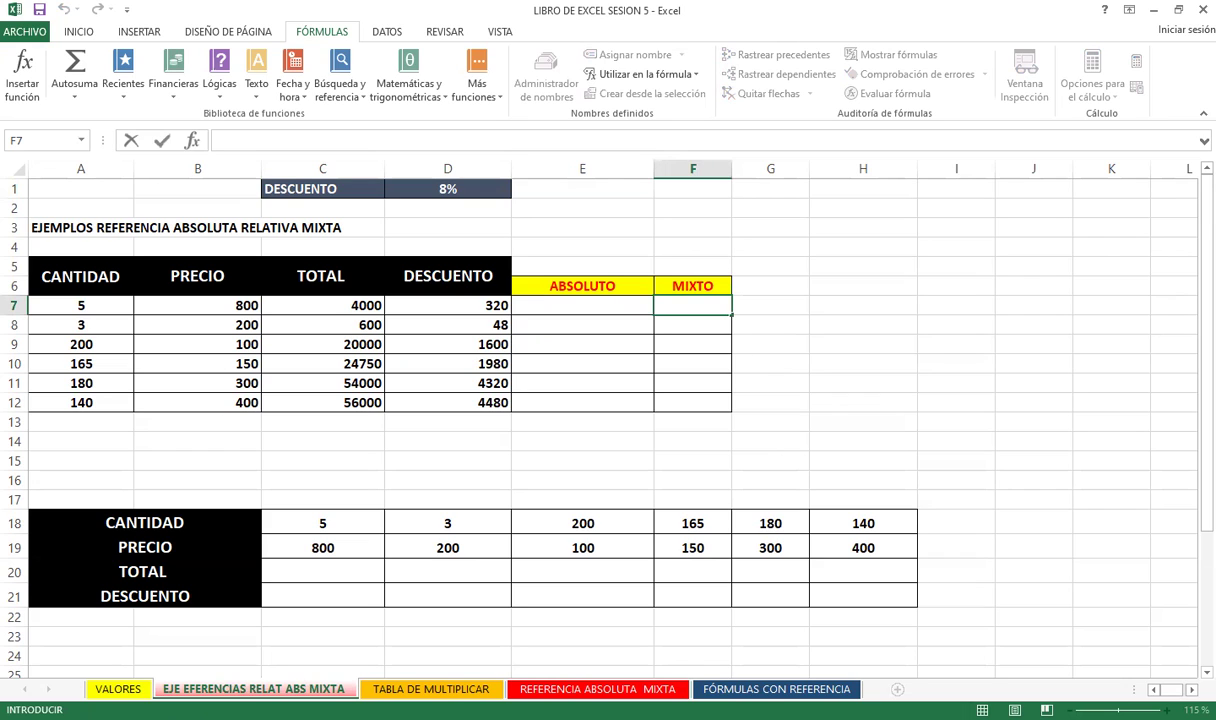
{"action": "left_click", "coordinate": [704, 302]}
{"action": "left_click", "coordinate": [472, 188]}
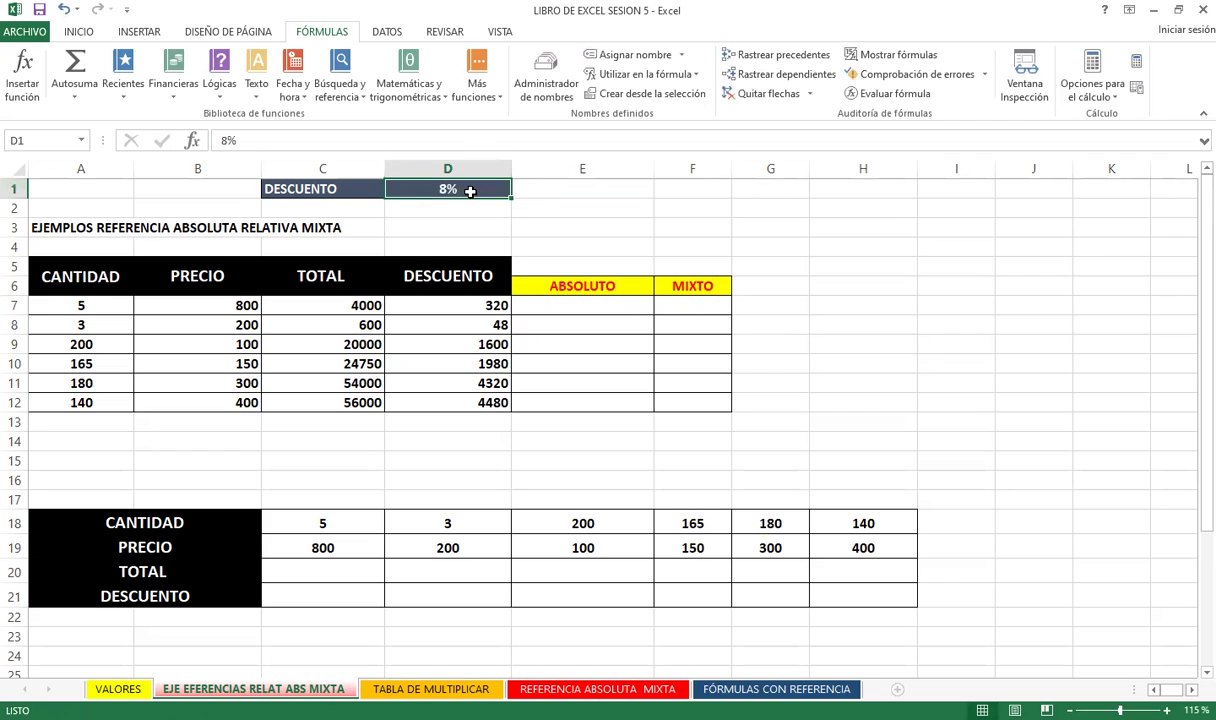
{"action": "left_click", "coordinate": [678, 305]}
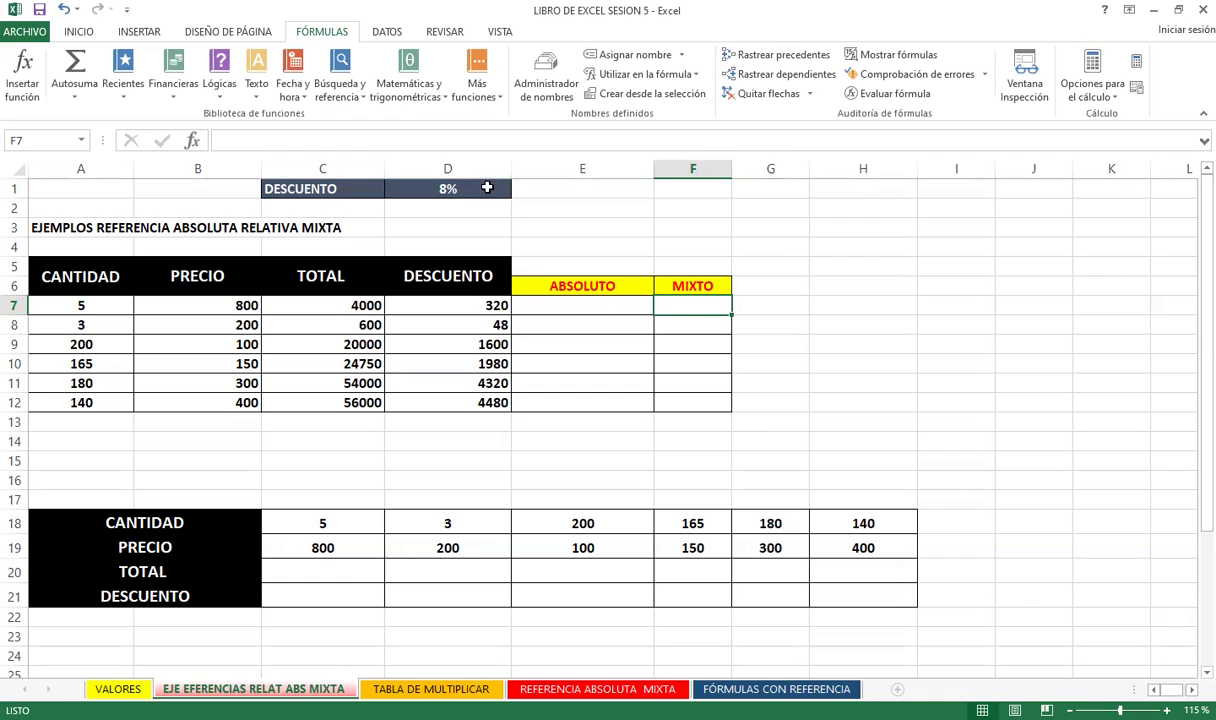
{"action": "left_click", "coordinate": [480, 189]}
{"action": "left_click", "coordinate": [440, 303]}
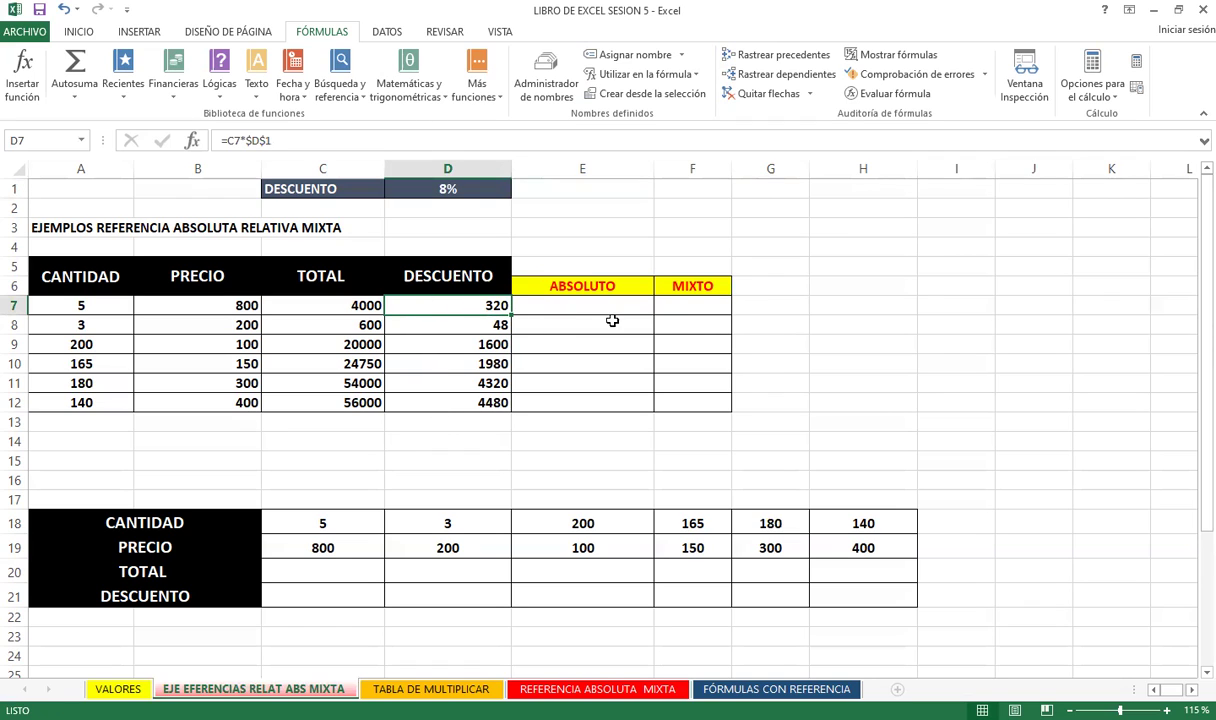
{"action": "left_click", "coordinate": [681, 305]}
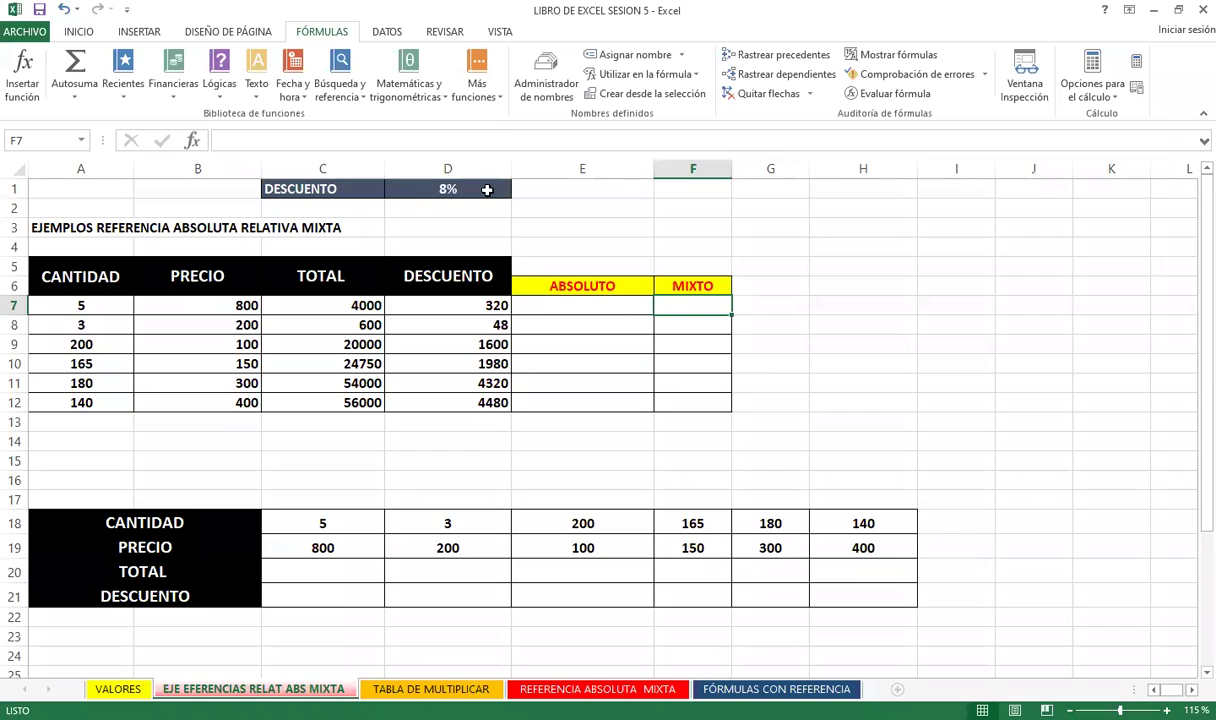
{"action": "left_click", "coordinate": [486, 192]}
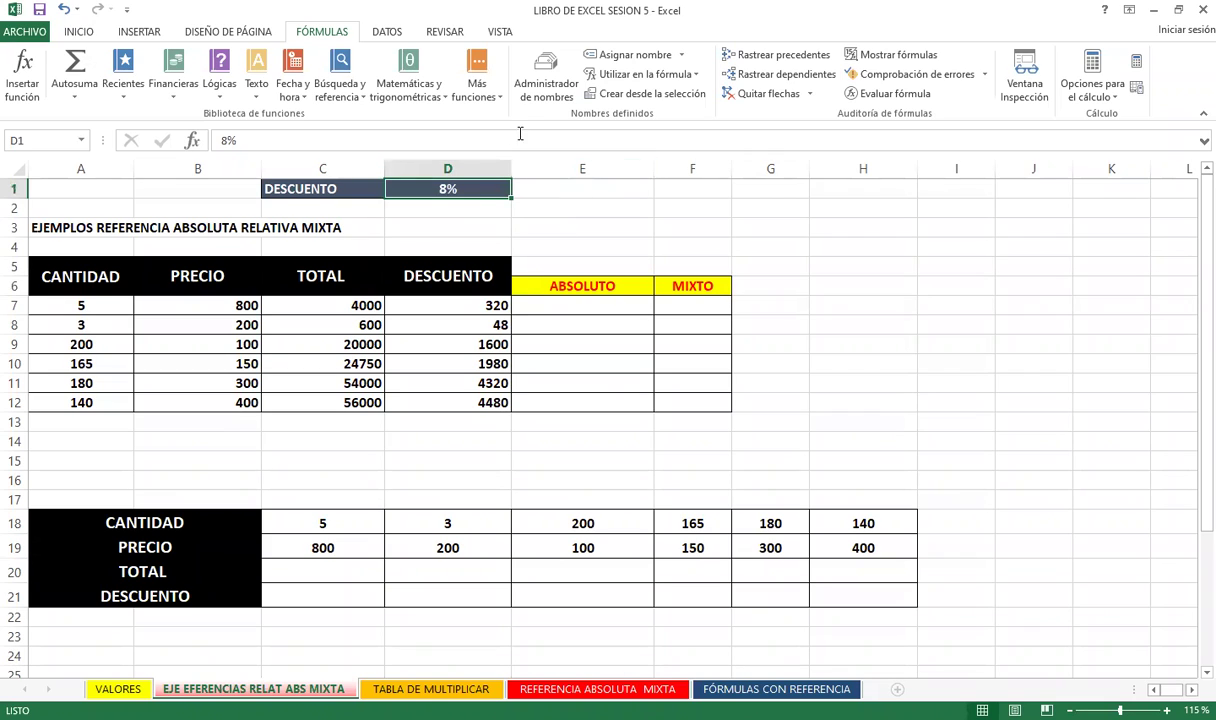
{"action": "left_click", "coordinate": [463, 168]}
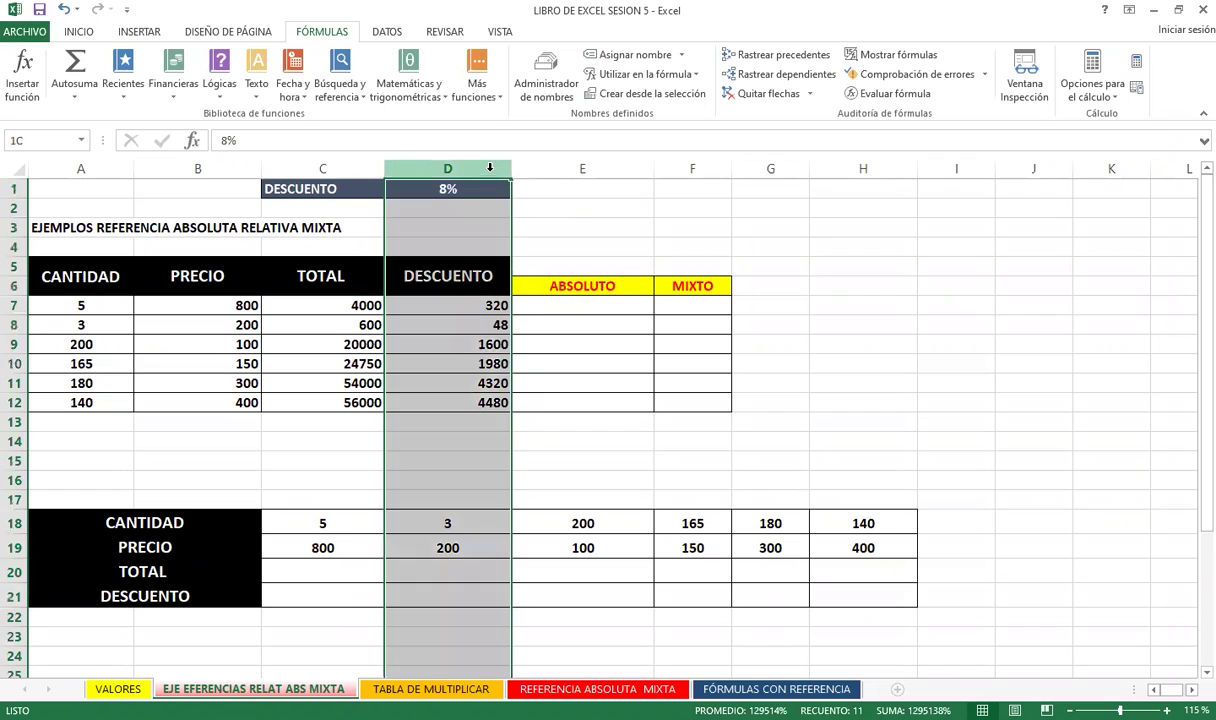
{"action": "left_click", "coordinate": [486, 188]}
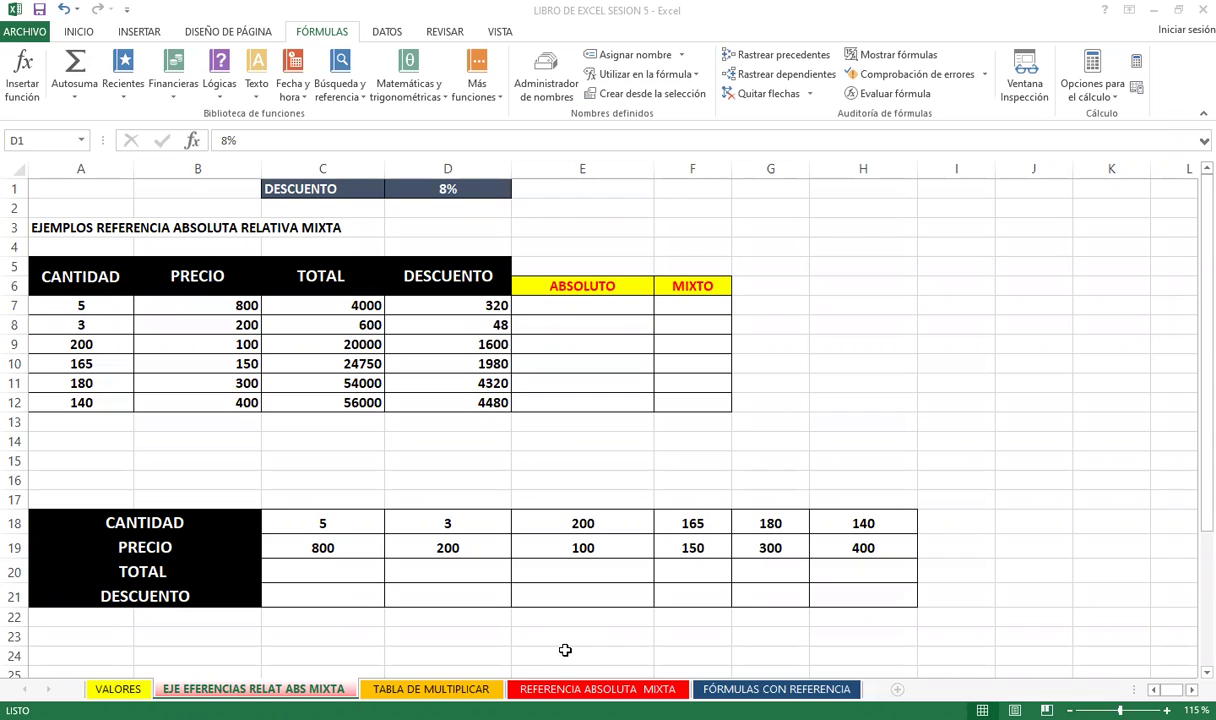
{"action": "left_click", "coordinate": [684, 307]}
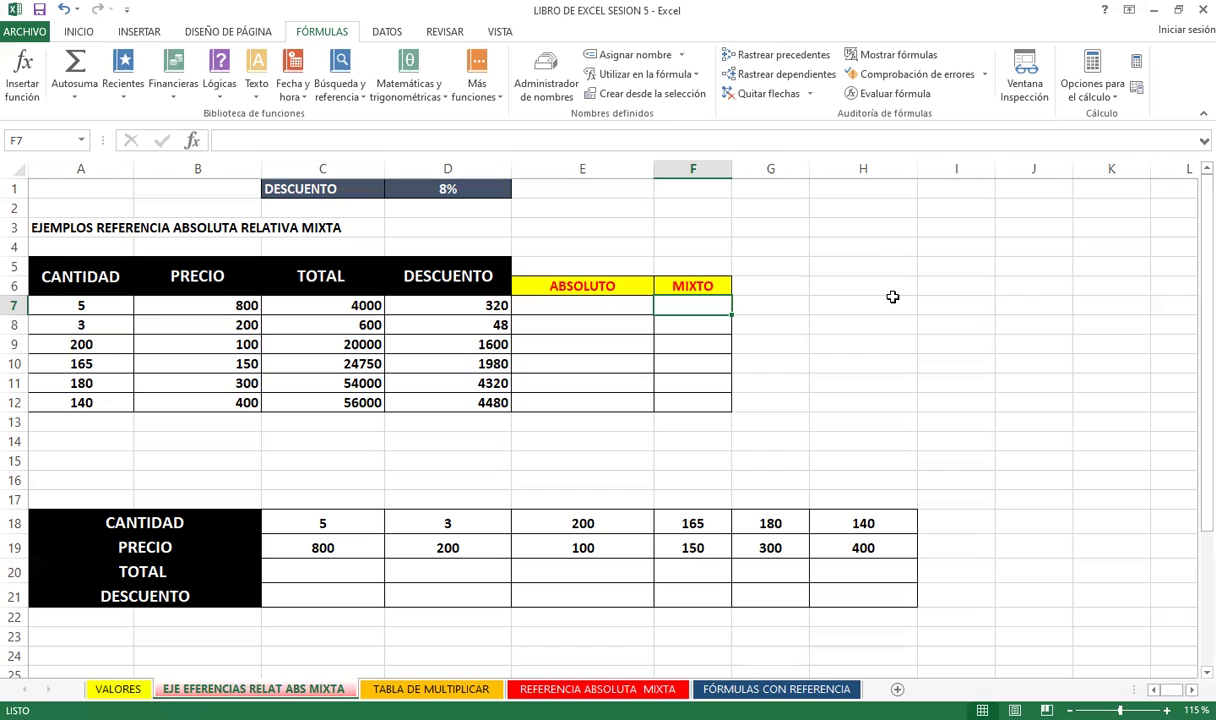
Enter the mixed-reference formula =C7*$D1 in F7, giving 320.
{"action": "type", "text": "="}
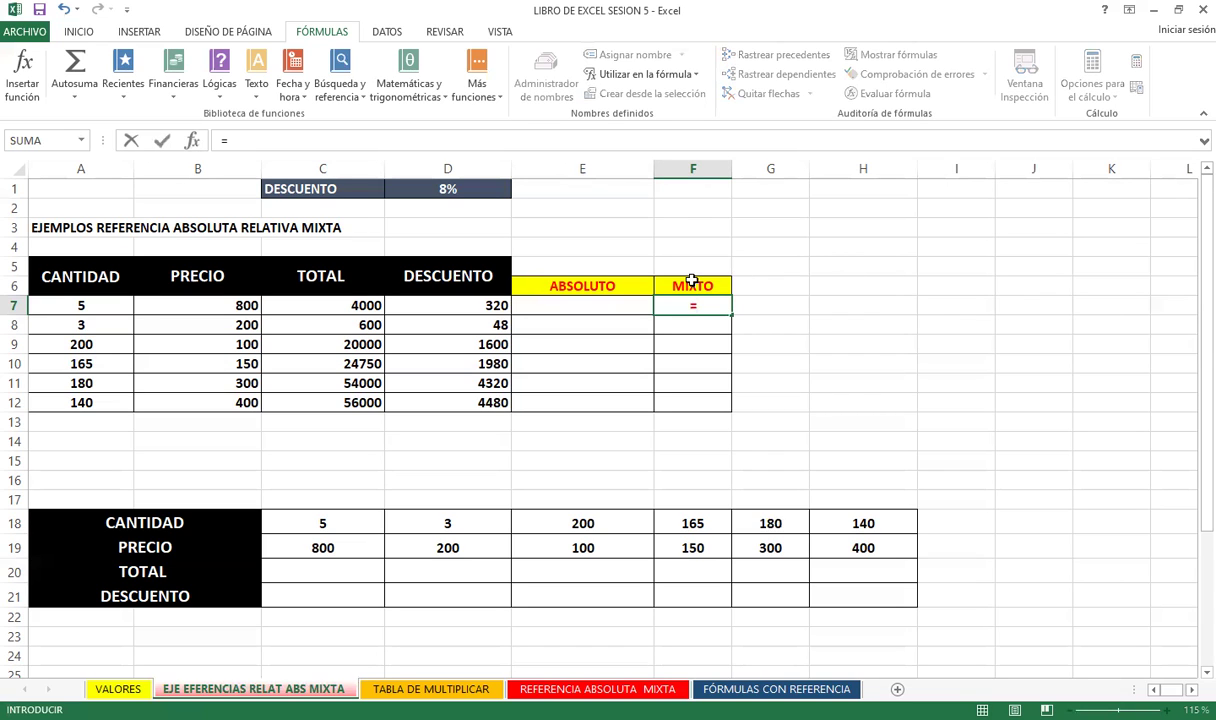
{"action": "left_click", "coordinate": [343, 307]}
{"action": "type", "text": "*"}
{"action": "left_click", "coordinate": [455, 186]}
{"action": "key", "text": "F4"}
{"action": "key", "text": "F4"}
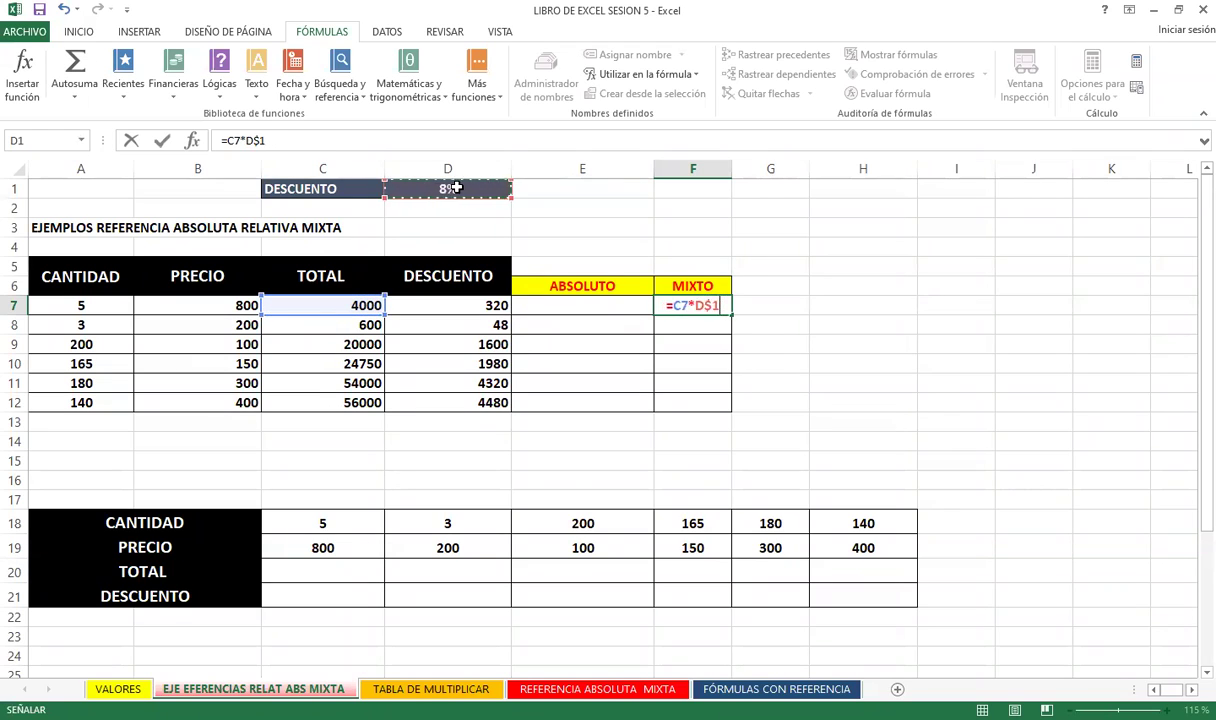
{"action": "key", "text": "F4"}
{"action": "key", "text": "ctrl+Return"}
{"action": "key", "text": "Return"}
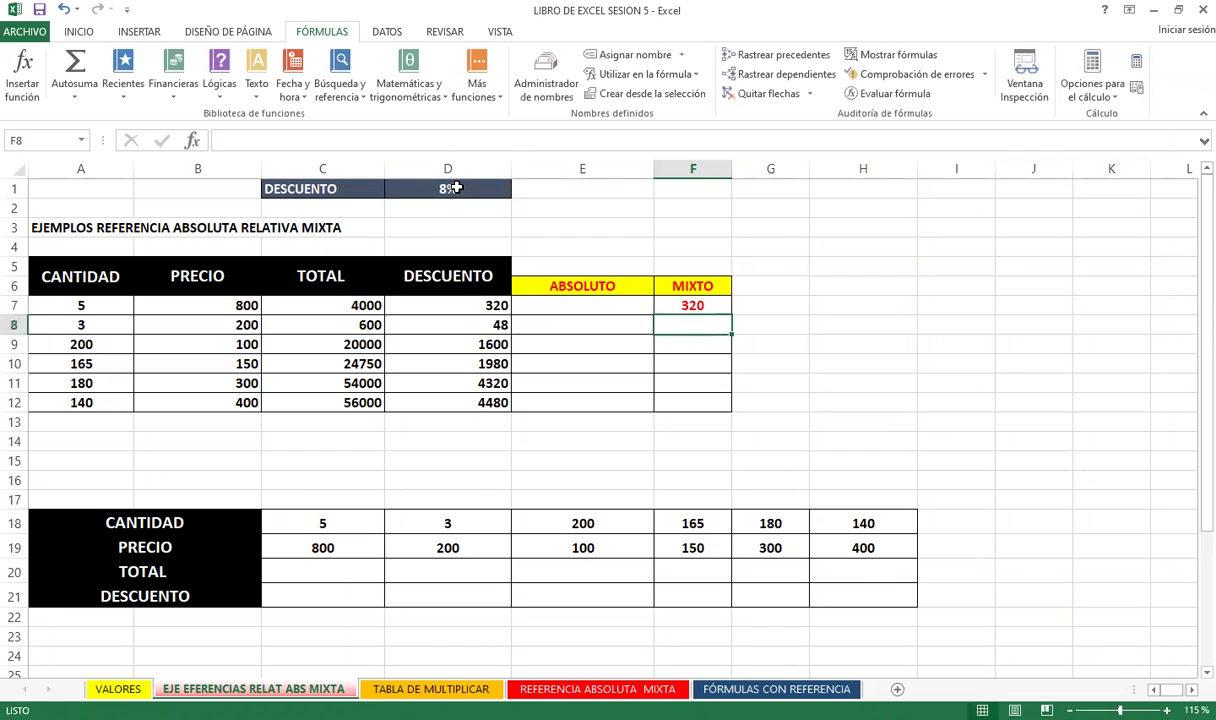
Fill F7 down to F12 and select the faulty results in F8:F12.
{"action": "left_click", "coordinate": [695, 305]}
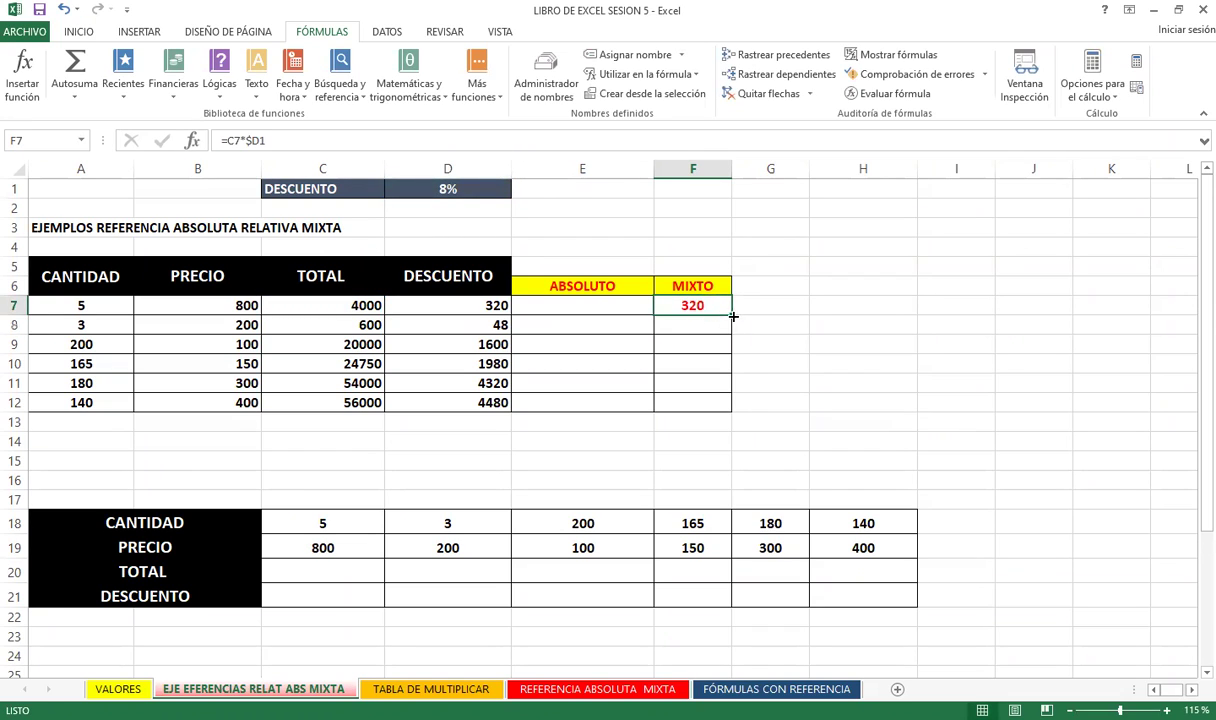
{"action": "left_click_drag", "start_coordinate": [733, 316], "coordinate": [728, 405]}
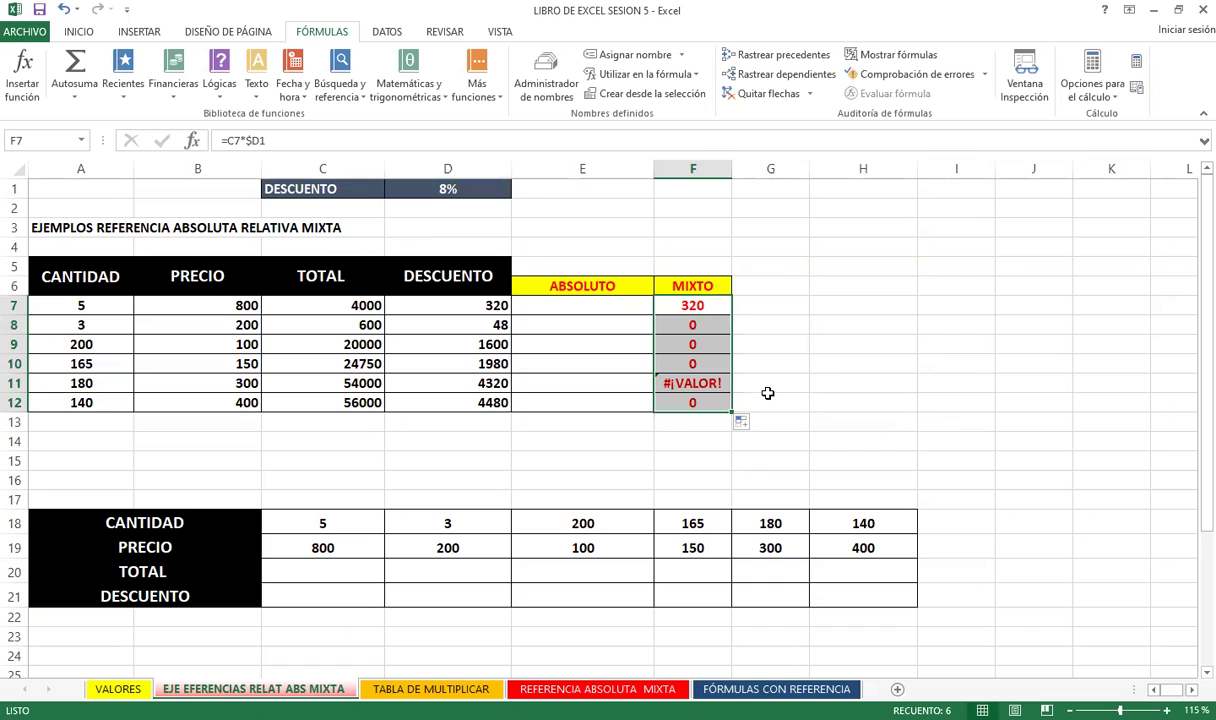
{"action": "left_click_drag", "start_coordinate": [700, 322], "coordinate": [702, 401]}
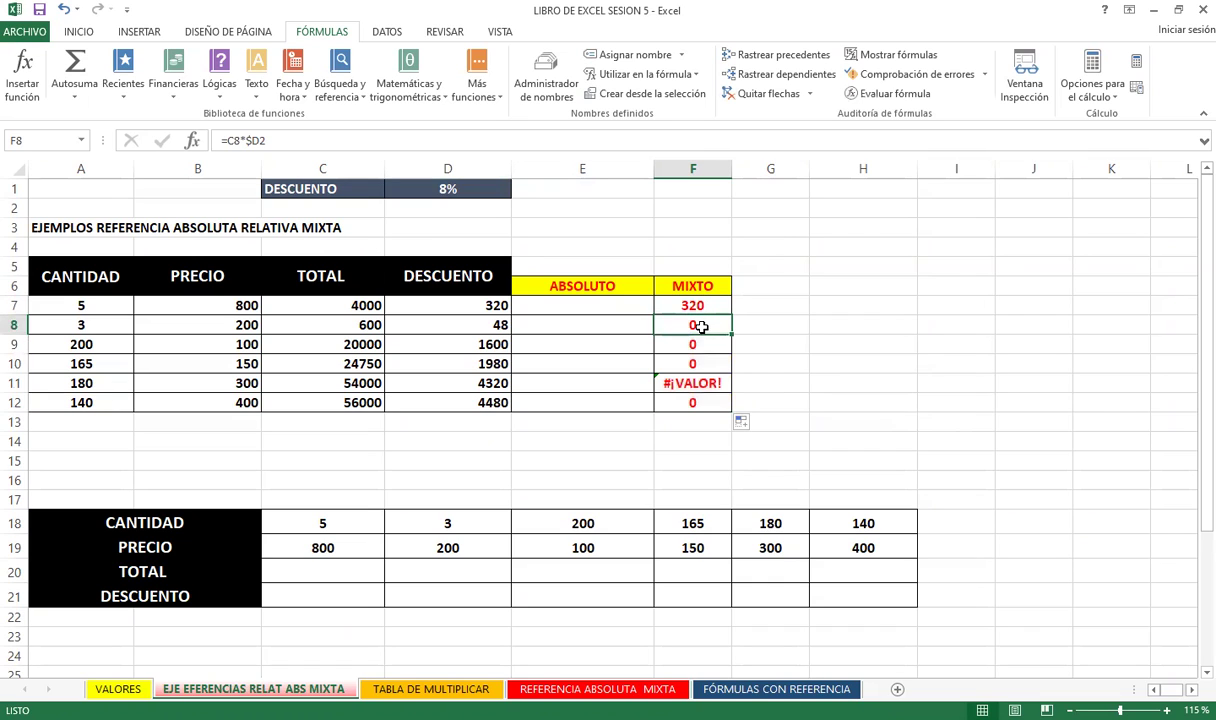
Clear the wrong results from F8:F12 and select the 8% rate cell D1.
{"action": "key", "text": "Delete"}
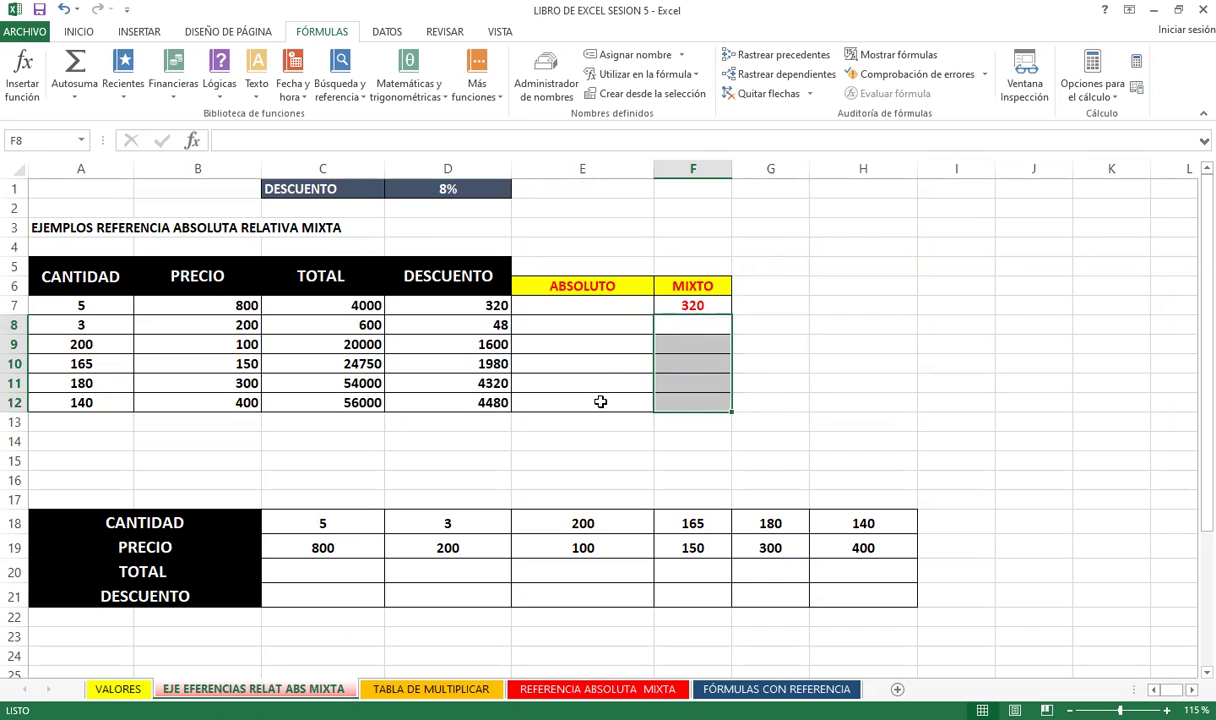
{"action": "left_click", "coordinate": [463, 459]}
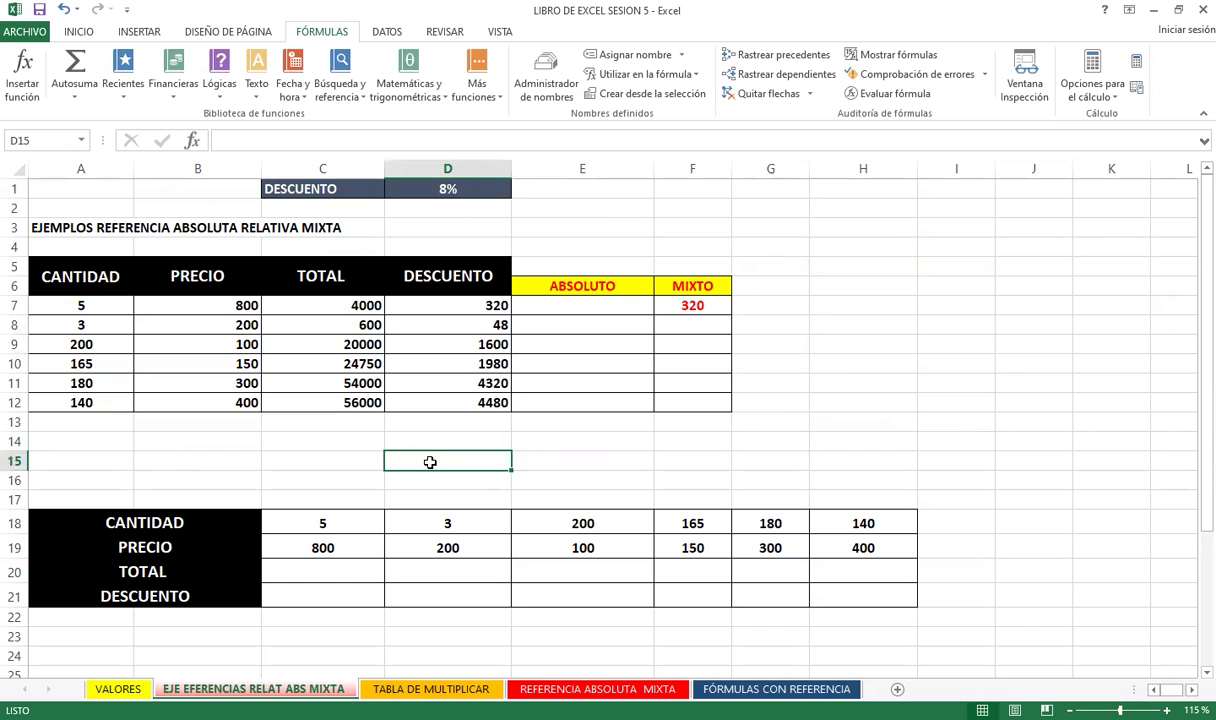
{"action": "left_click", "coordinate": [441, 158]}
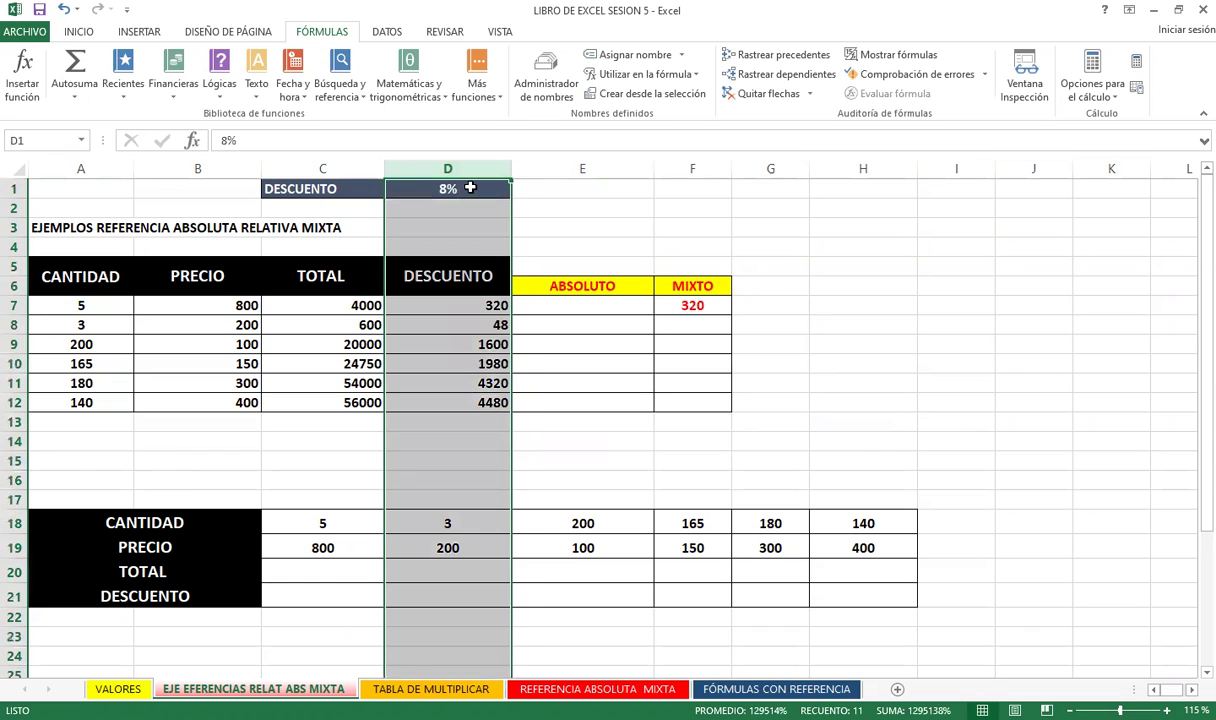
{"action": "left_click", "coordinate": [470, 188]}
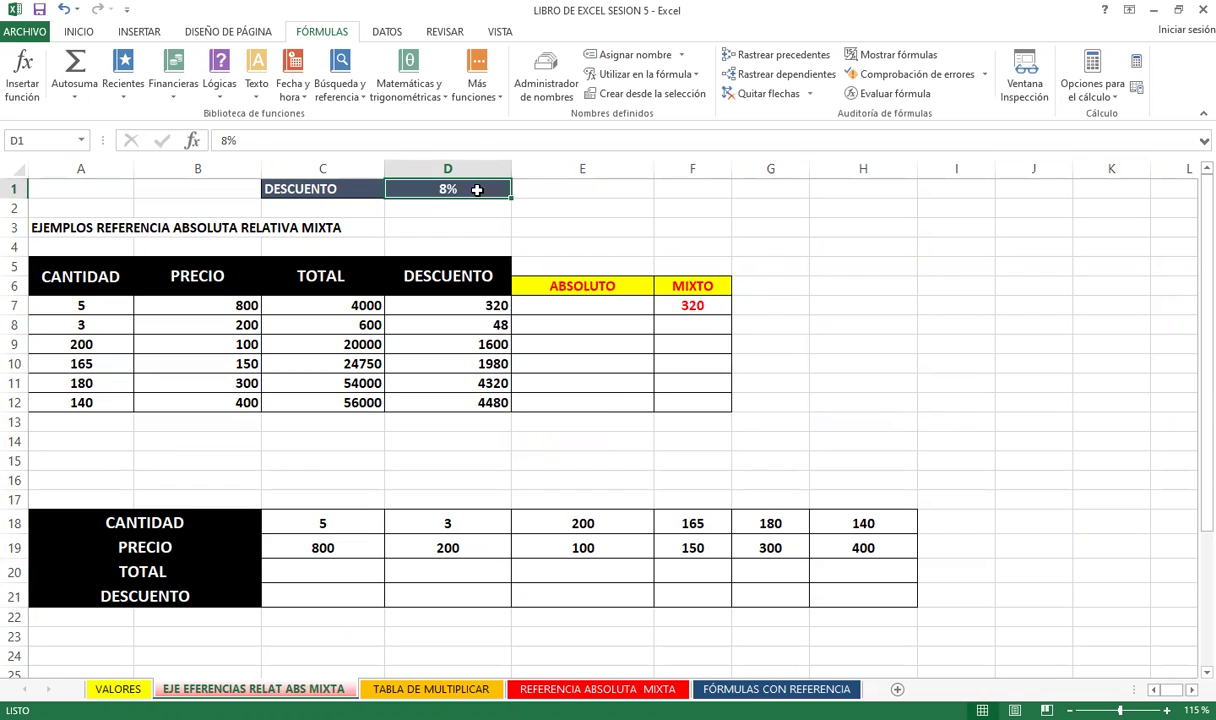
Edit F7's formula to =C7*D$1, locking only row 1.
{"action": "left_click", "coordinate": [692, 305]}
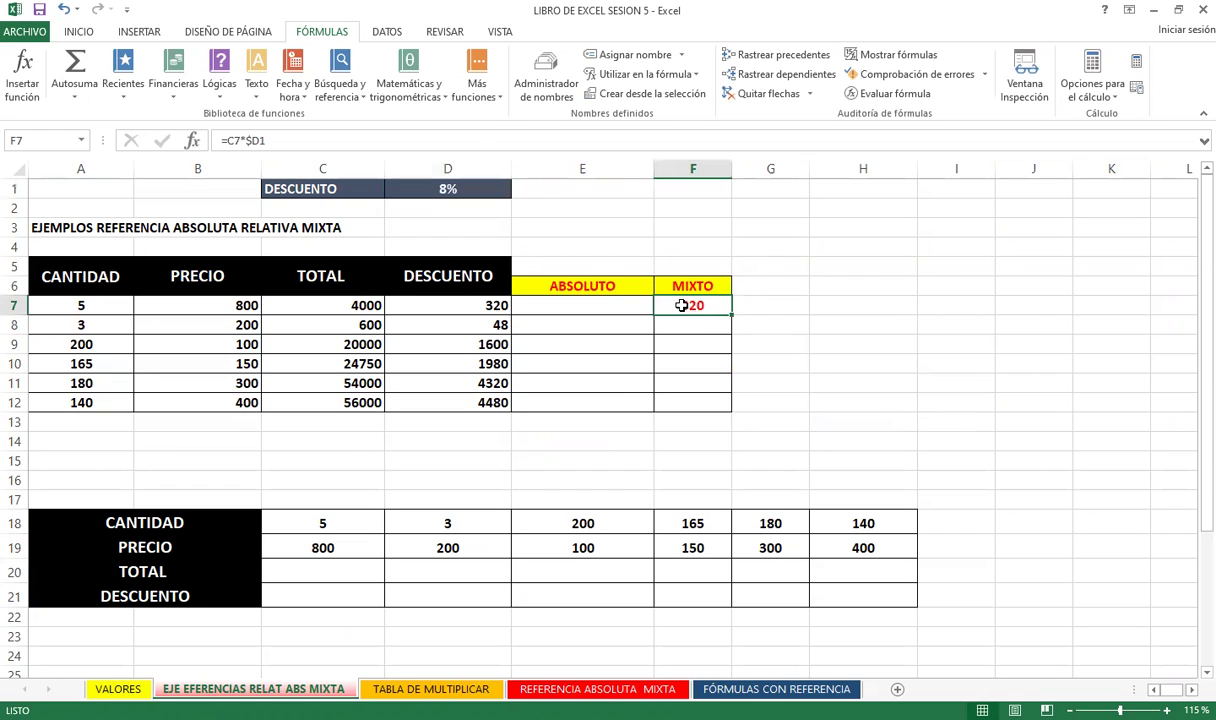
{"action": "left_click", "coordinate": [248, 140]}
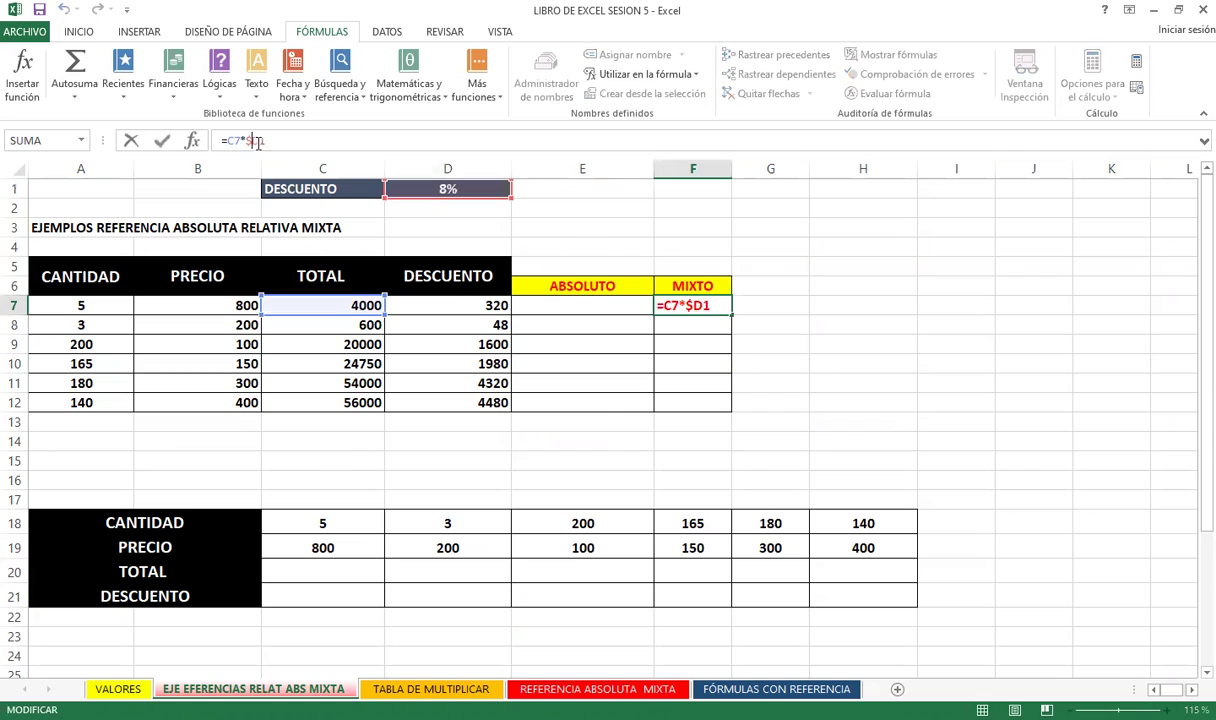
{"action": "key", "text": "BackSpace"}
{"action": "left_click", "coordinate": [256, 141]}
{"action": "type", "text": "$"}
{"action": "key", "text": "Return"}
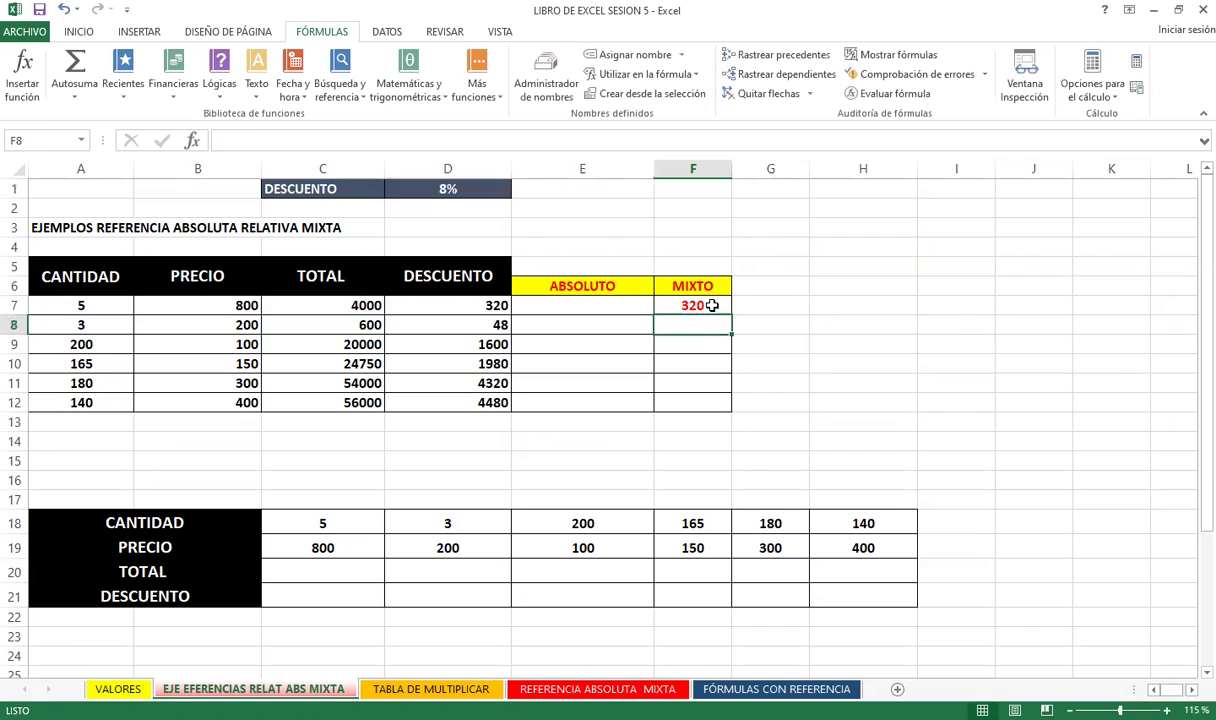
Fill F7 down to F12 (320, 48, 1600, 1980, 4320, 4480) and compare with D12.
{"action": "left_click", "coordinate": [714, 305]}
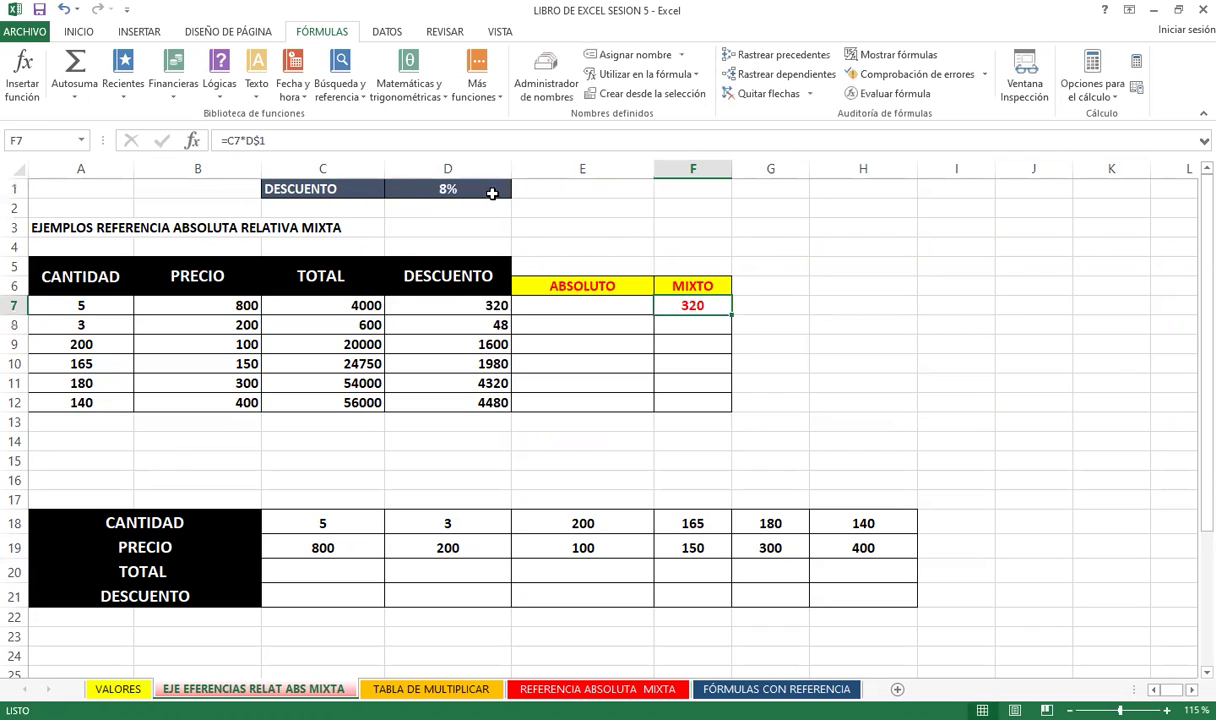
{"action": "left_click", "coordinate": [500, 193]}
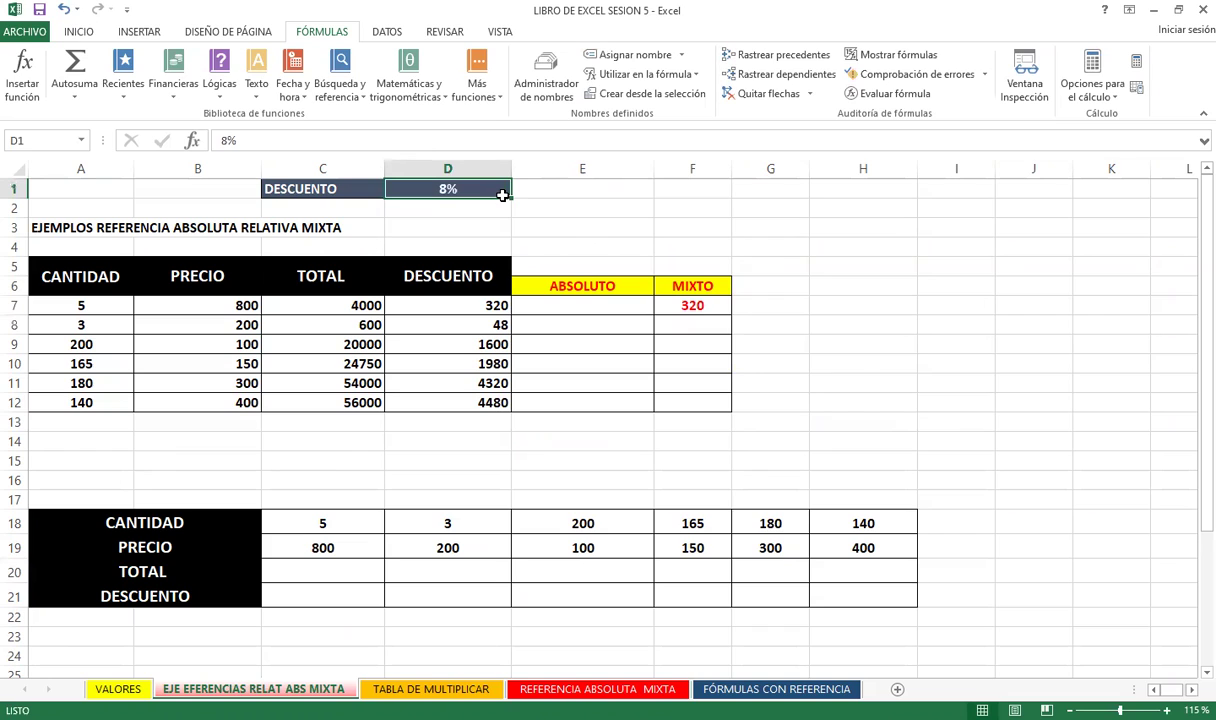
{"action": "left_click", "coordinate": [695, 306]}
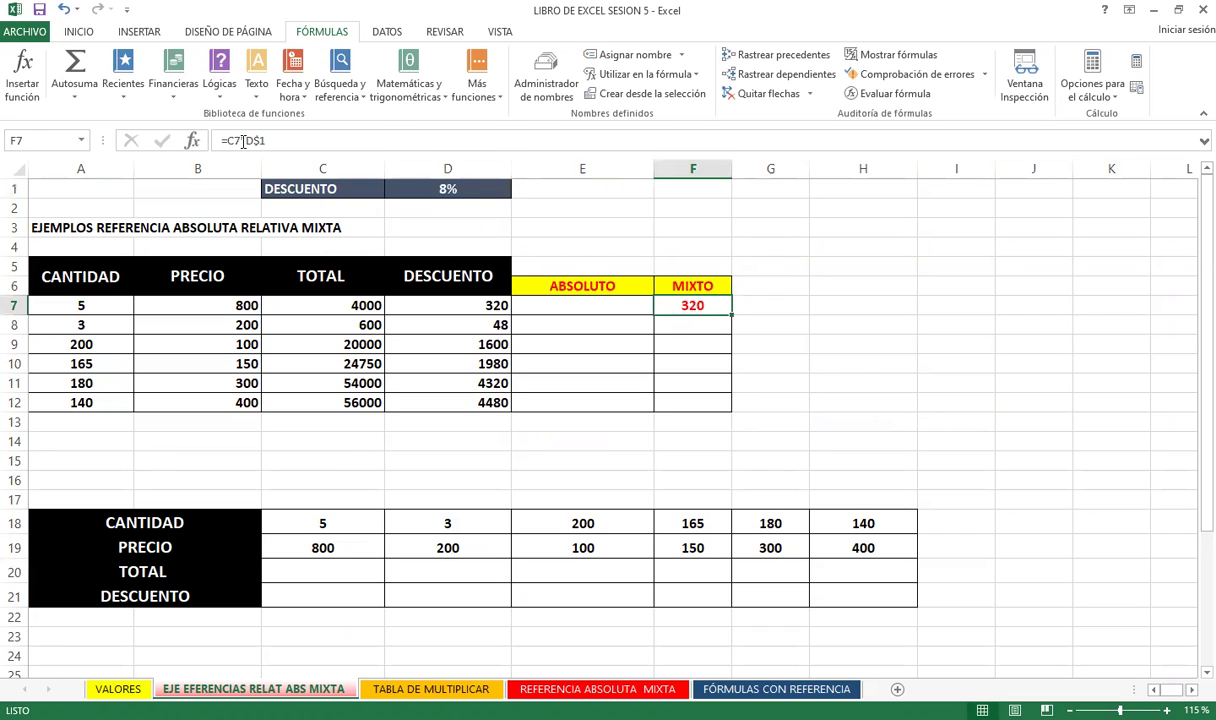
{"action": "left_click_drag", "start_coordinate": [731, 314], "coordinate": [725, 410]}
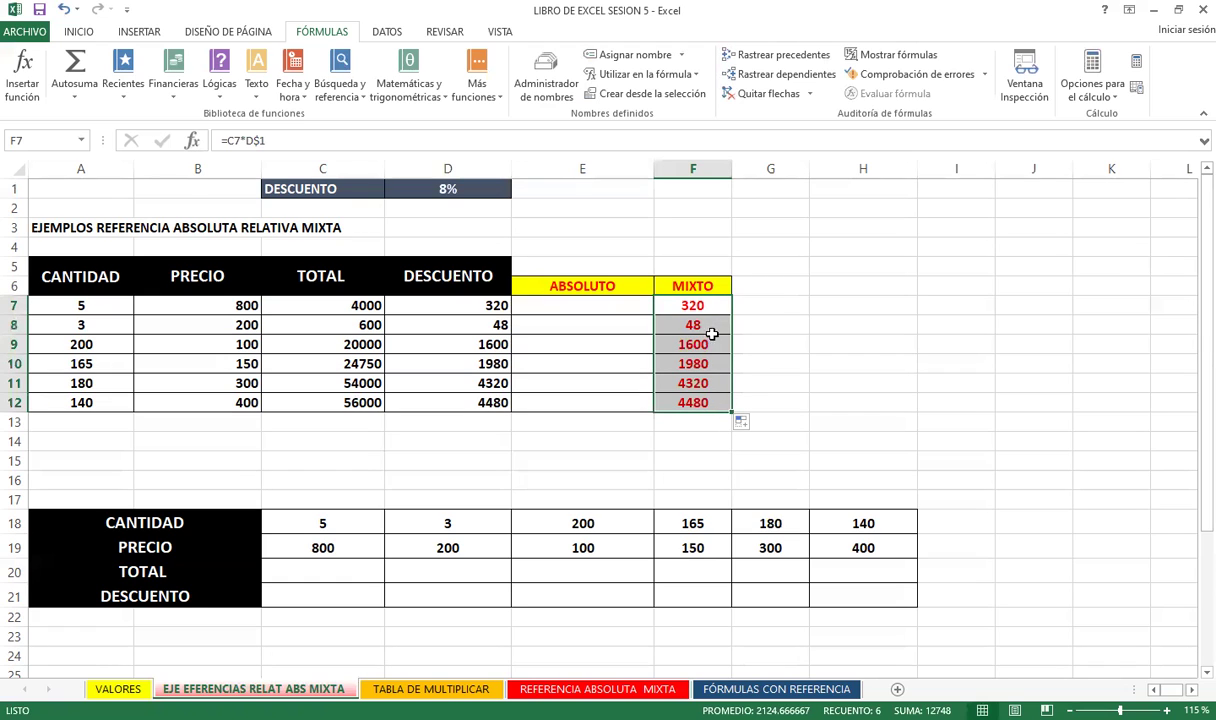
{"action": "left_click", "coordinate": [472, 402]}
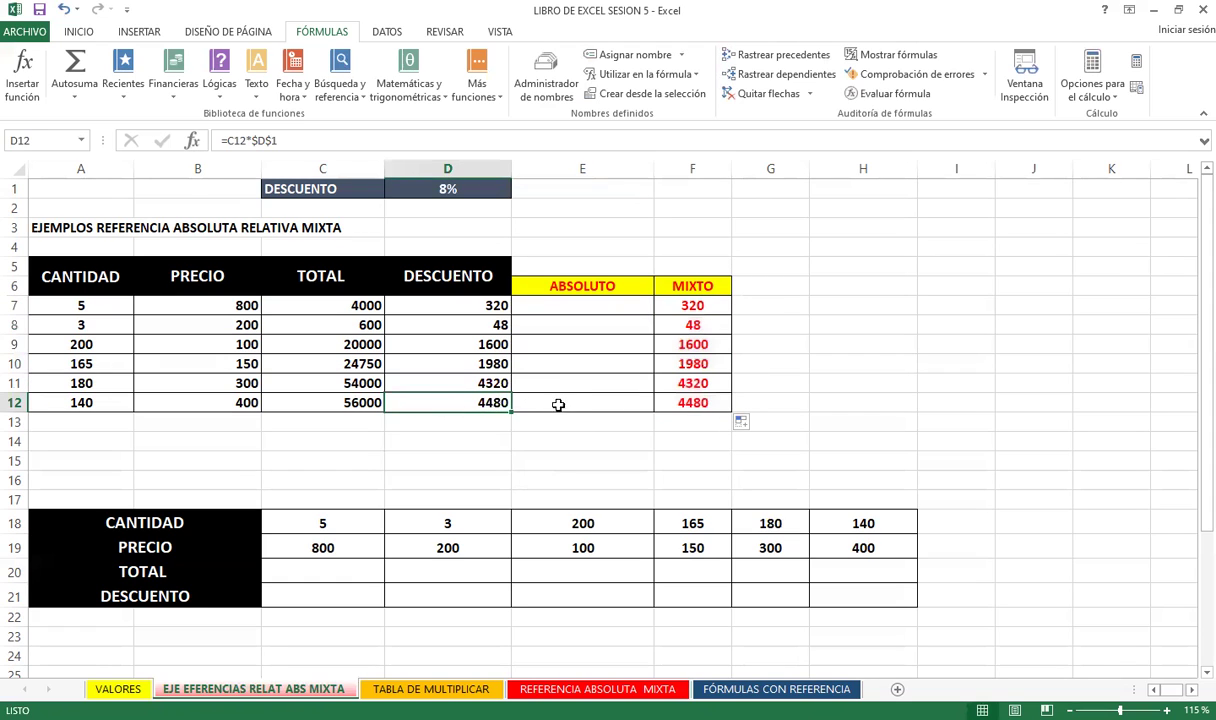
{"action": "left_click", "coordinate": [690, 402]}
{"action": "left_click", "coordinate": [462, 383]}
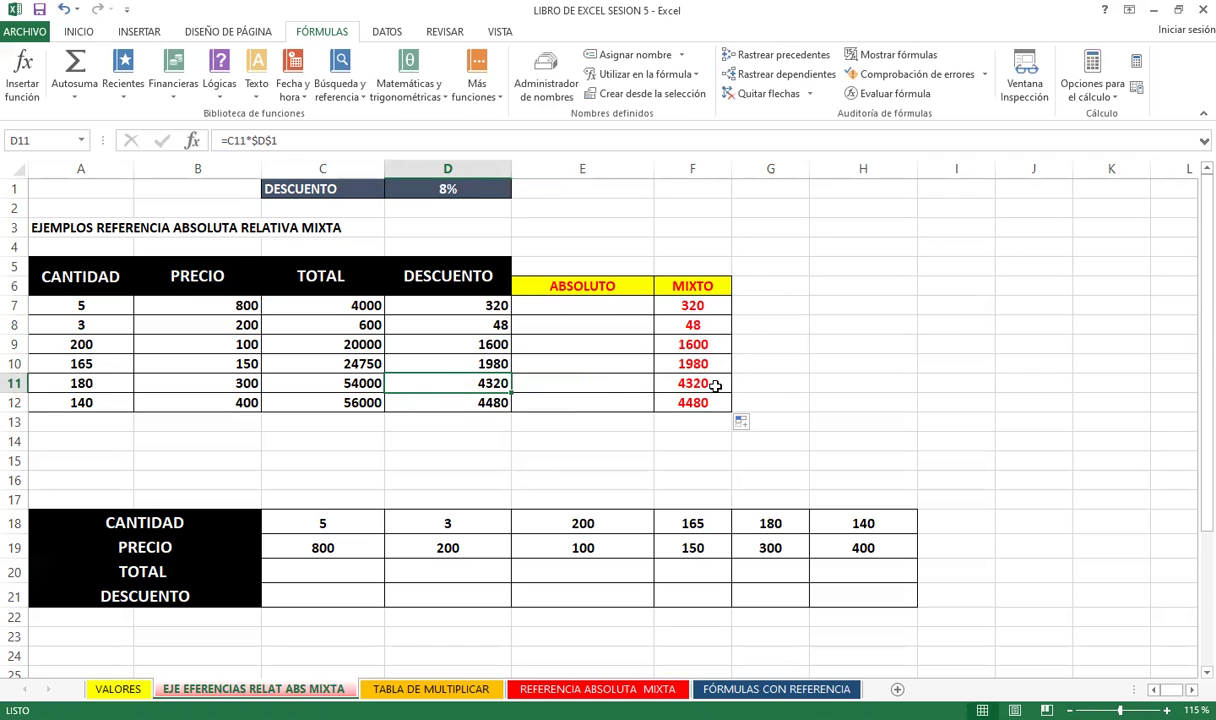
{"action": "left_click", "coordinate": [680, 381]}
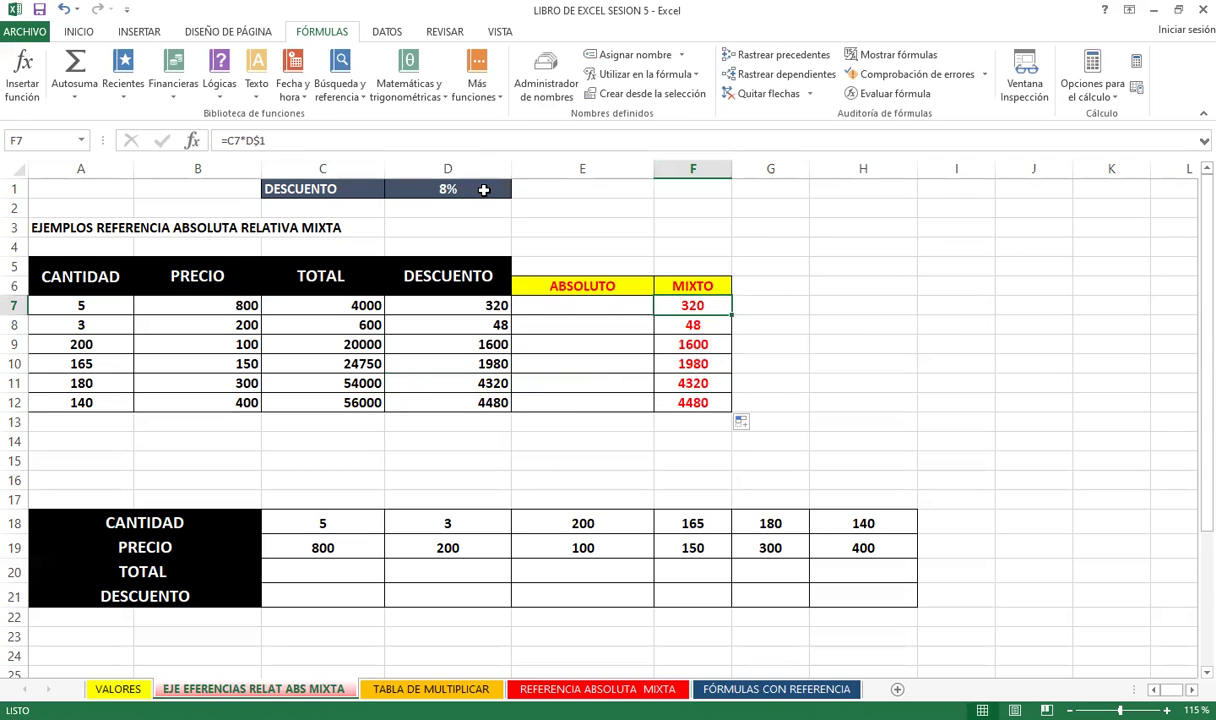
{"action": "left_click", "coordinate": [475, 189]}
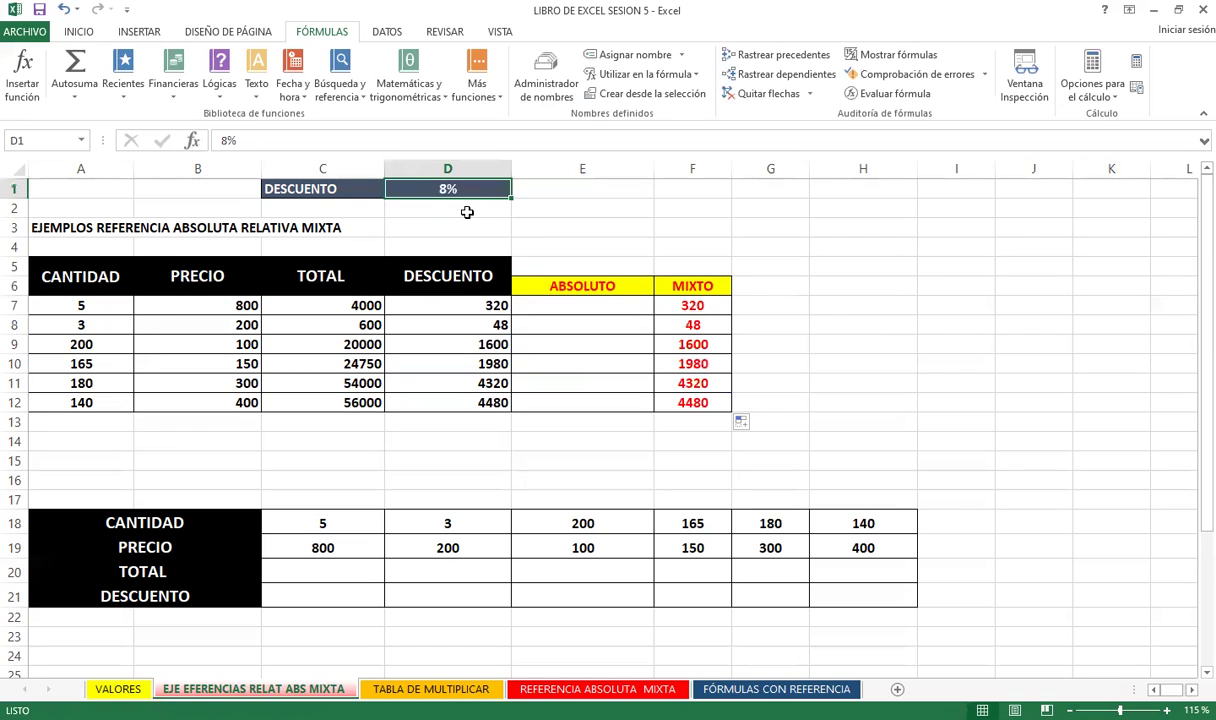
{"action": "left_click", "coordinate": [464, 305]}
{"action": "left_click", "coordinate": [460, 325]}
{"action": "left_click", "coordinate": [457, 344]}
{"action": "left_click", "coordinate": [456, 364]}
{"action": "left_click", "coordinate": [455, 384]}
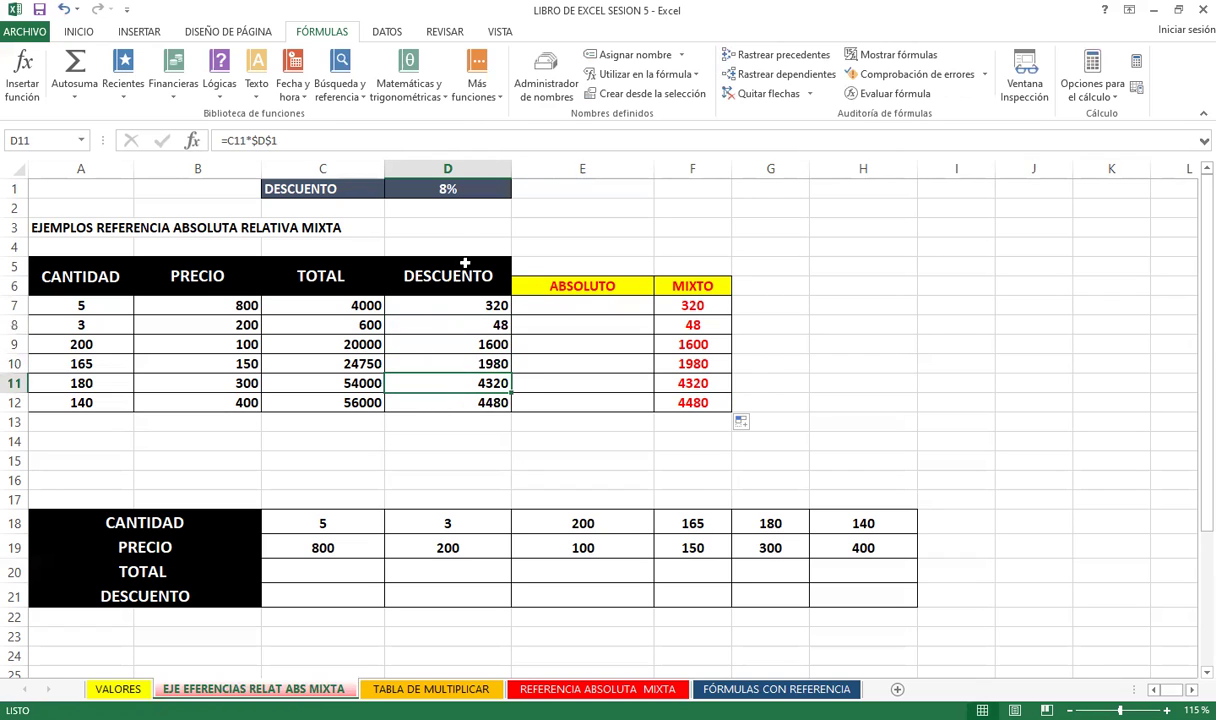
{"action": "left_click", "coordinate": [453, 307]}
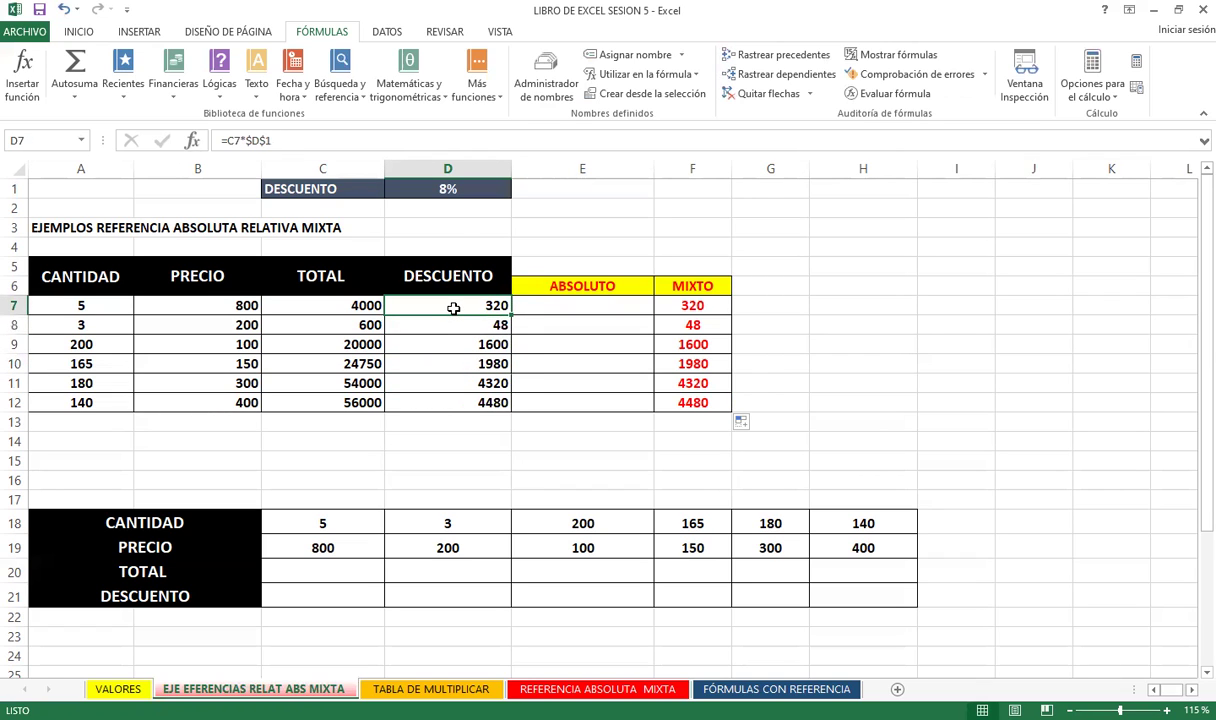
{"action": "key", "text": "Down"}
{"action": "key", "text": "Down"}
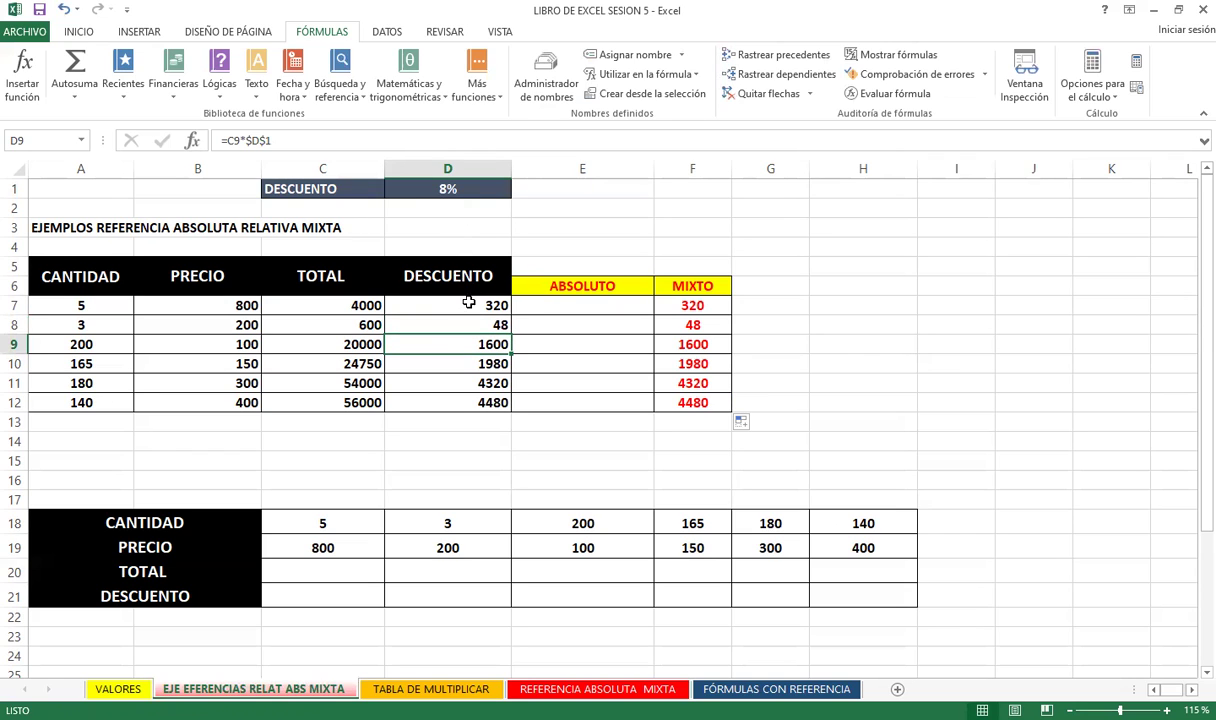
{"action": "left_click", "coordinate": [437, 401]}
{"action": "left_click", "coordinate": [446, 277]}
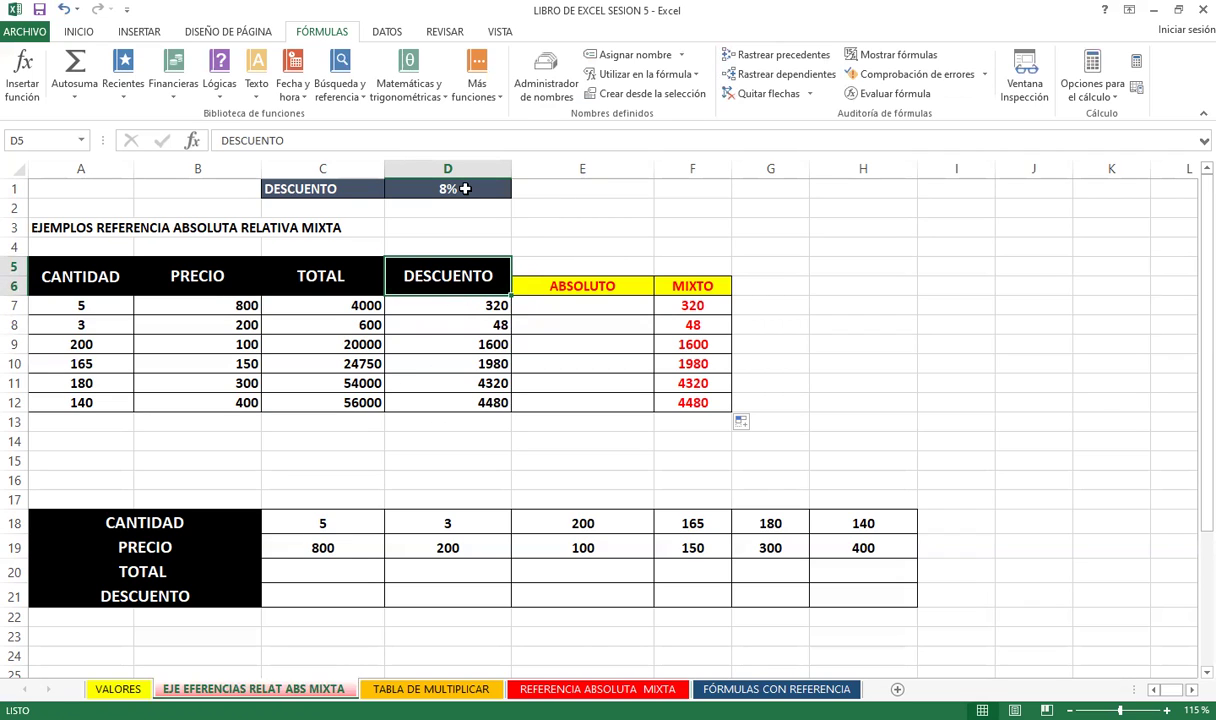
{"action": "left_click", "coordinate": [330, 362]}
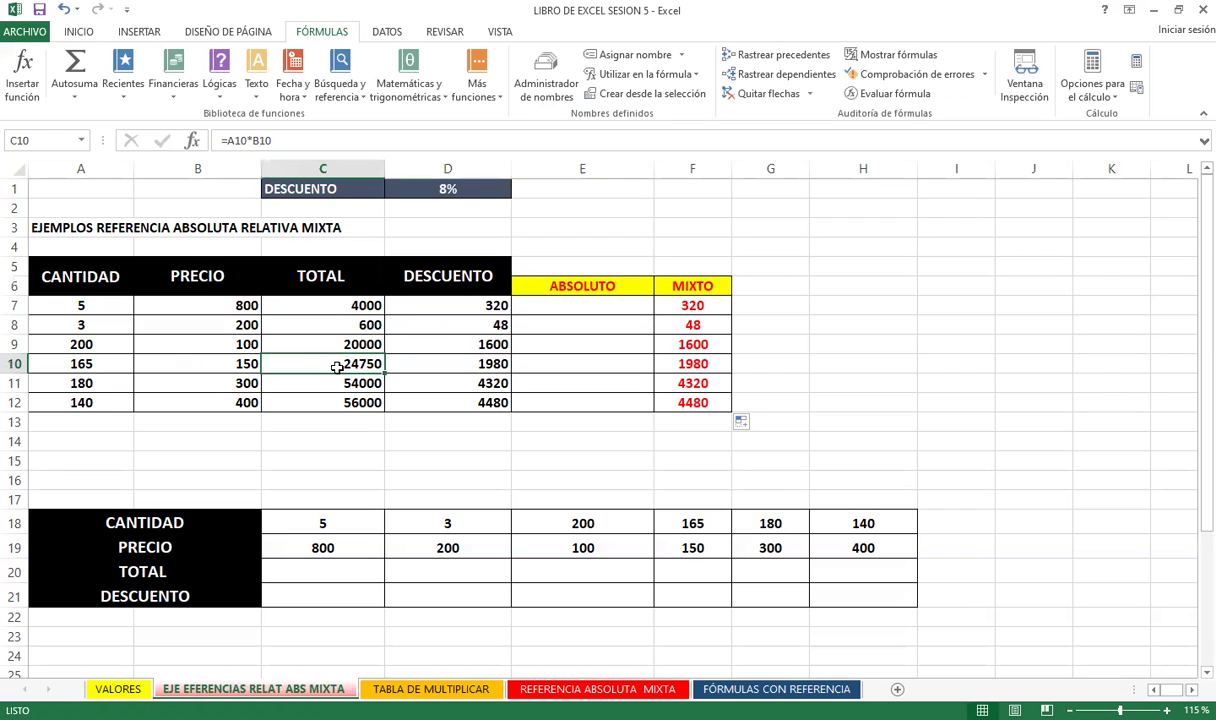
{"action": "left_click", "coordinate": [465, 276]}
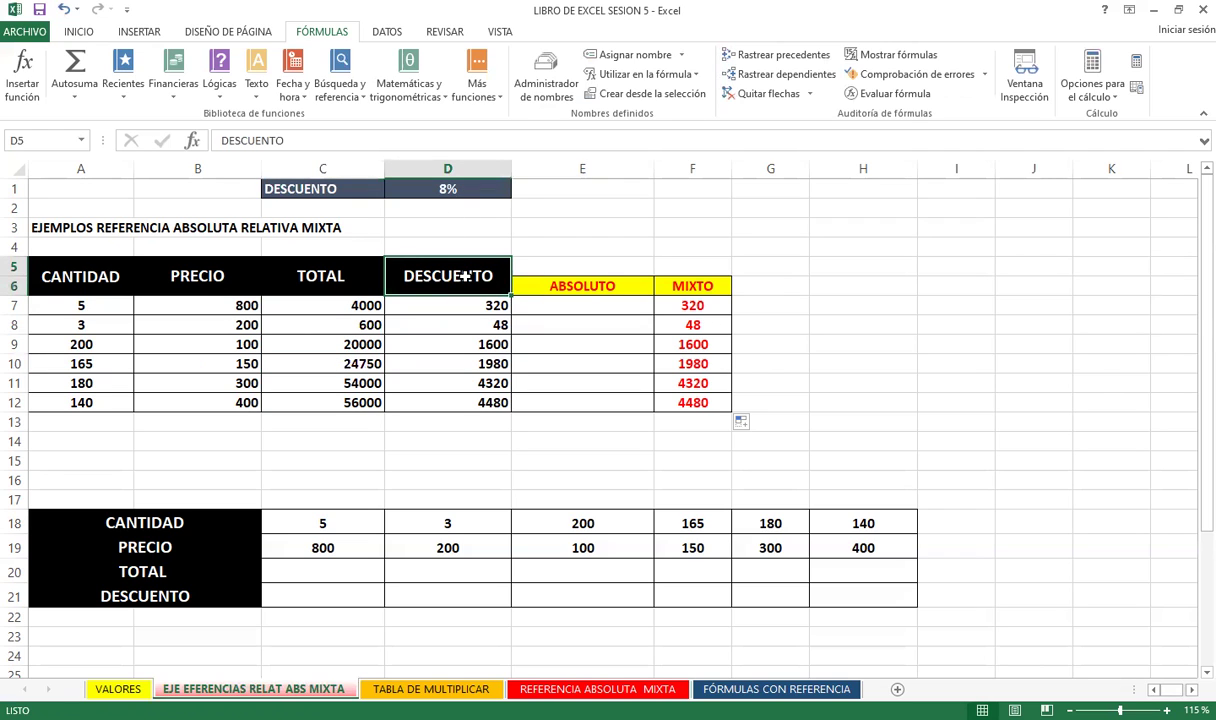
{"action": "left_click", "coordinate": [462, 310]}
{"action": "left_click", "coordinate": [463, 322]}
{"action": "left_click", "coordinate": [461, 344]}
{"action": "left_click", "coordinate": [457, 363]}
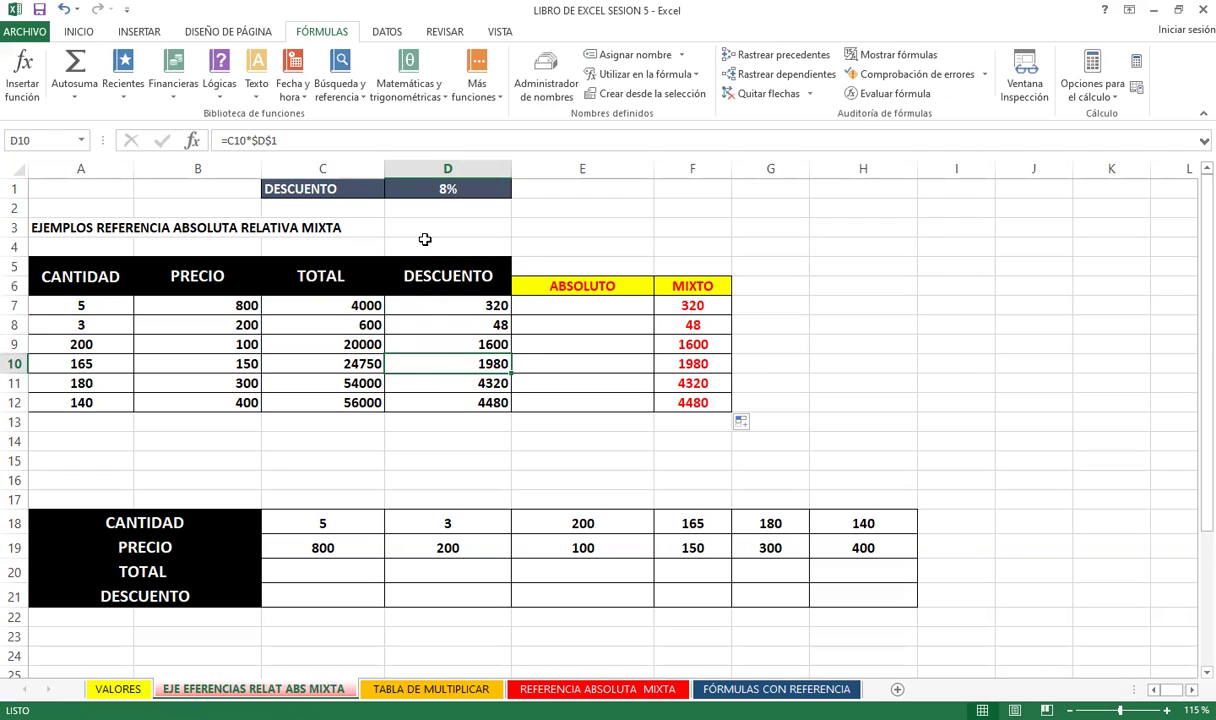
{"action": "left_click", "coordinate": [445, 327]}
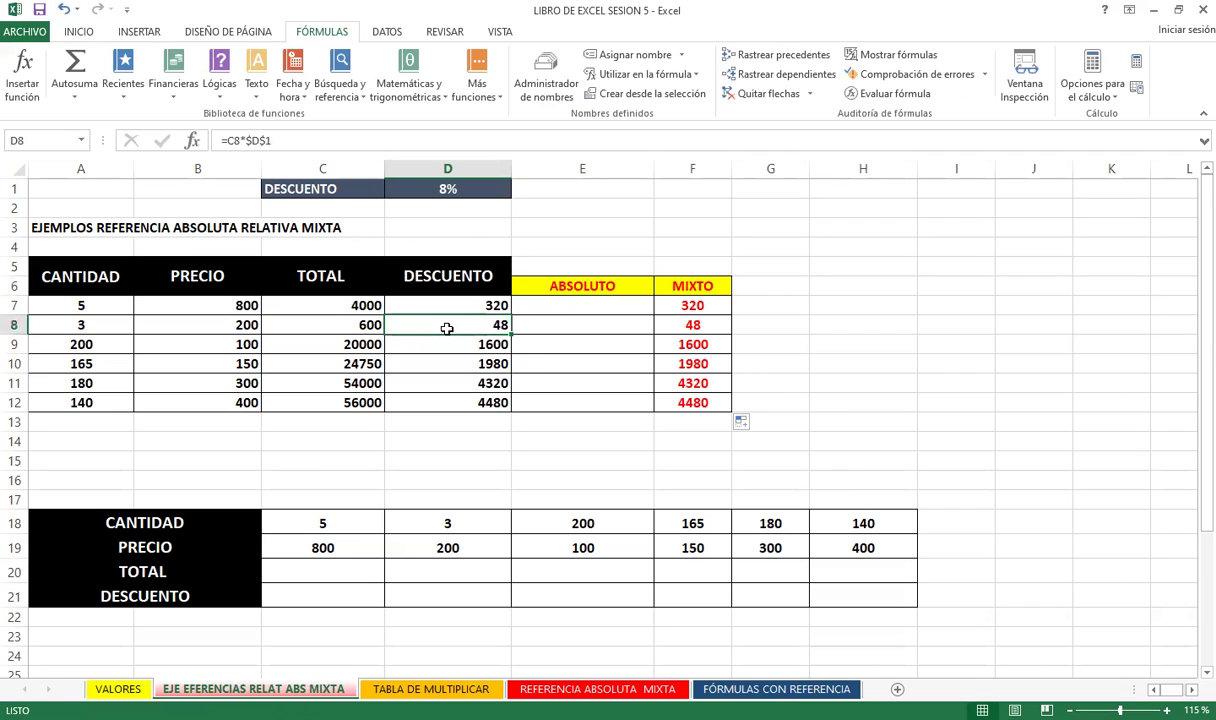
{"action": "left_click", "coordinate": [698, 305]}
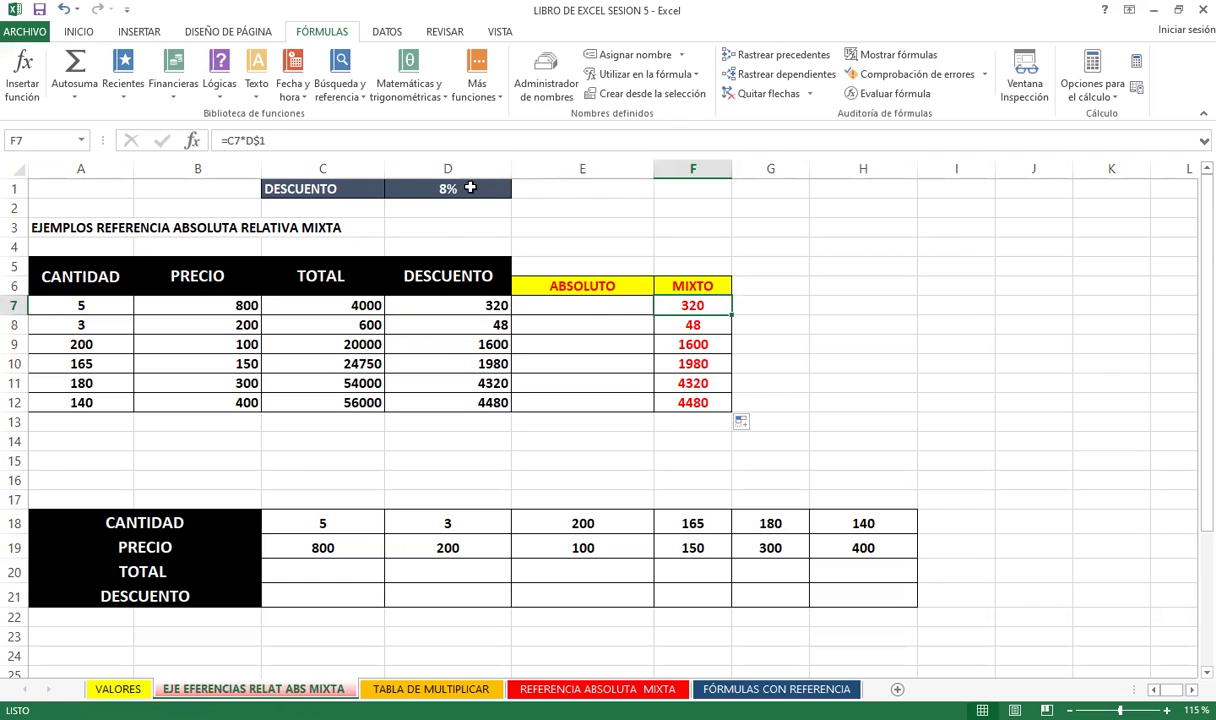
{"action": "left_click", "coordinate": [470, 190]}
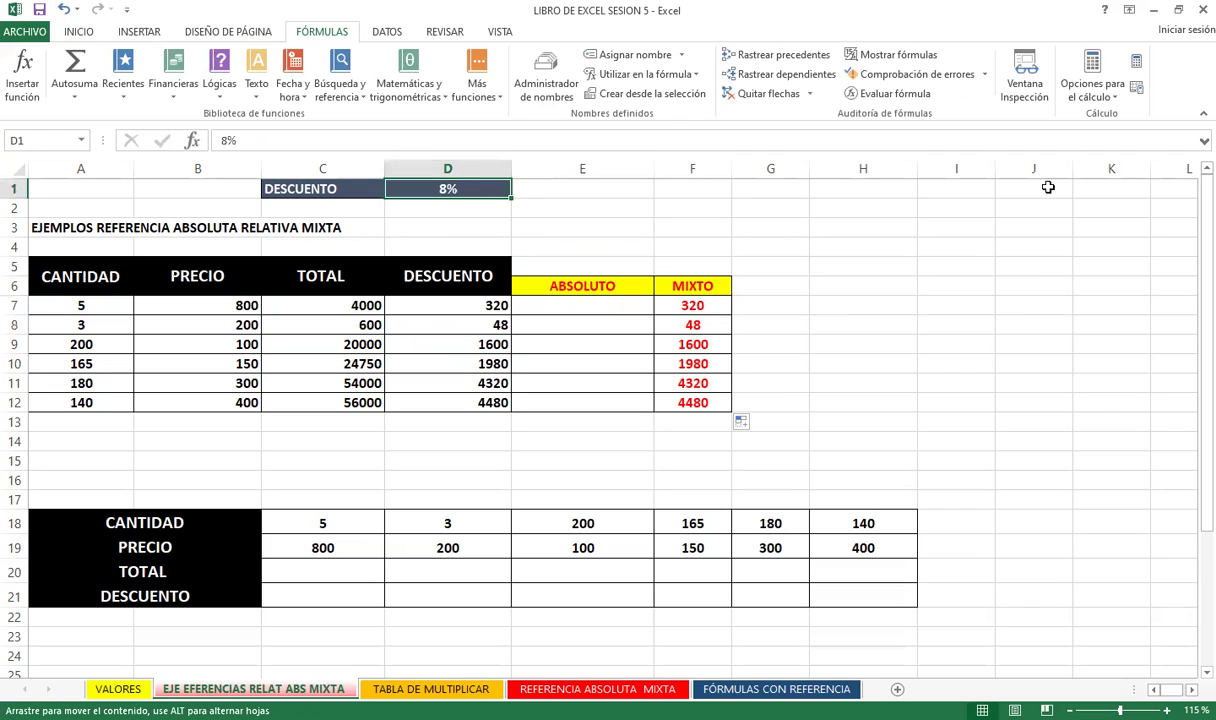
{"action": "left_click_drag", "start_coordinate": [1048, 187], "coordinate": [1040, 189]}
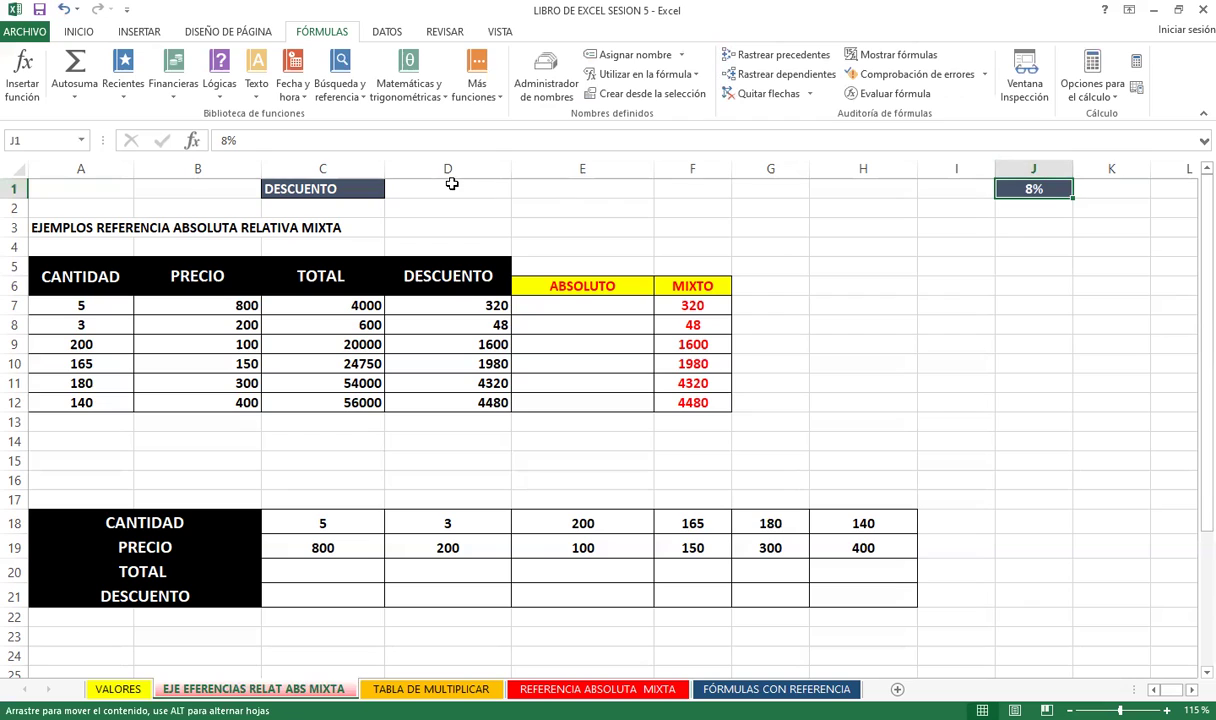
{"action": "left_click_drag", "start_coordinate": [1033, 197], "coordinate": [452, 184]}
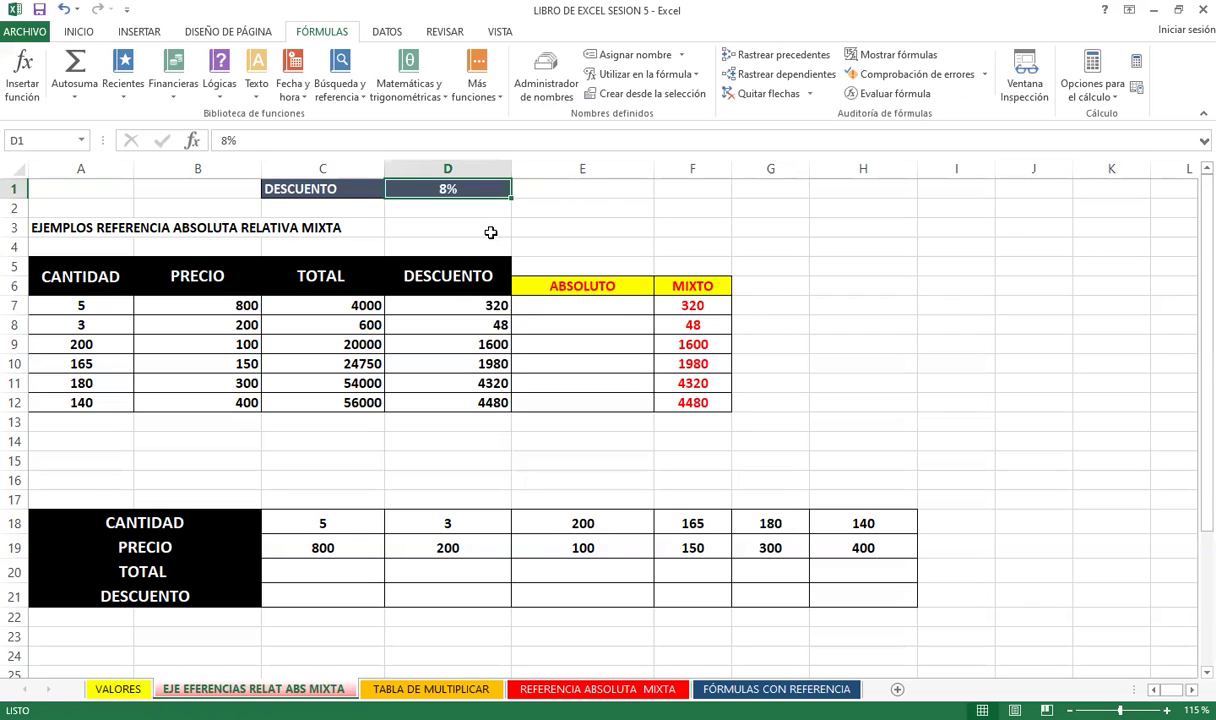
{"action": "left_click", "coordinate": [714, 305]}
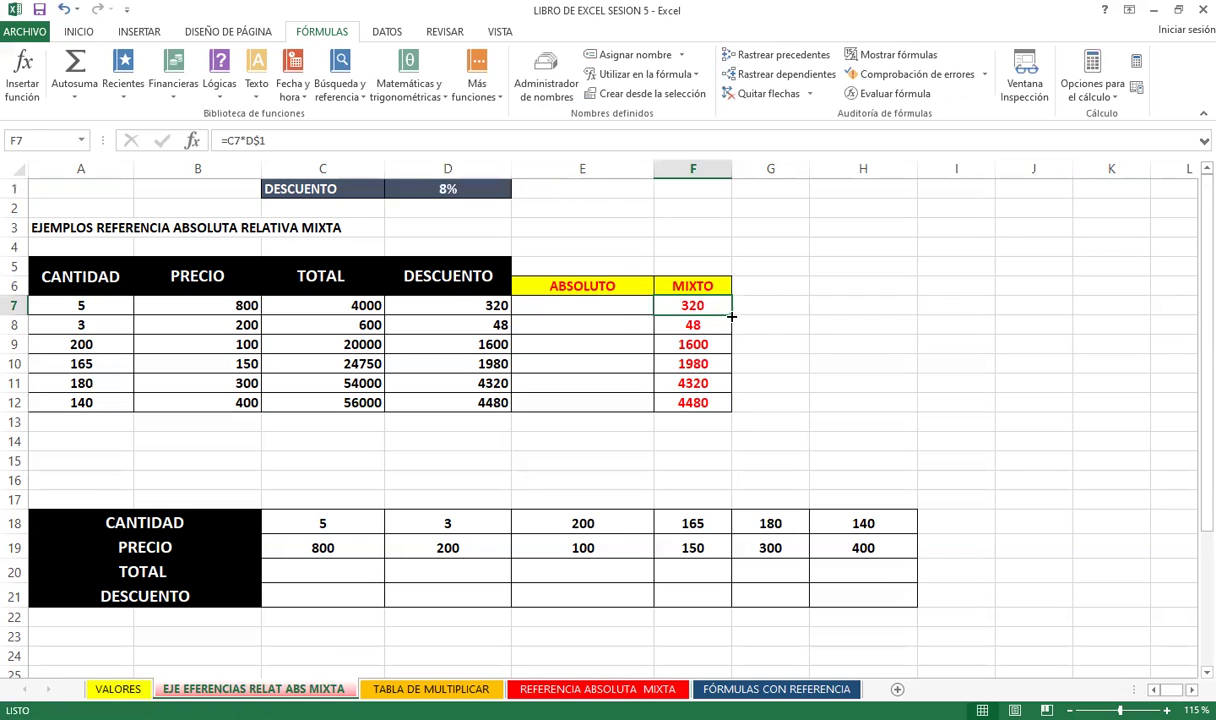
{"action": "left_click_drag", "start_coordinate": [731, 316], "coordinate": [728, 405]}
{"action": "left_click", "coordinate": [707, 404]}
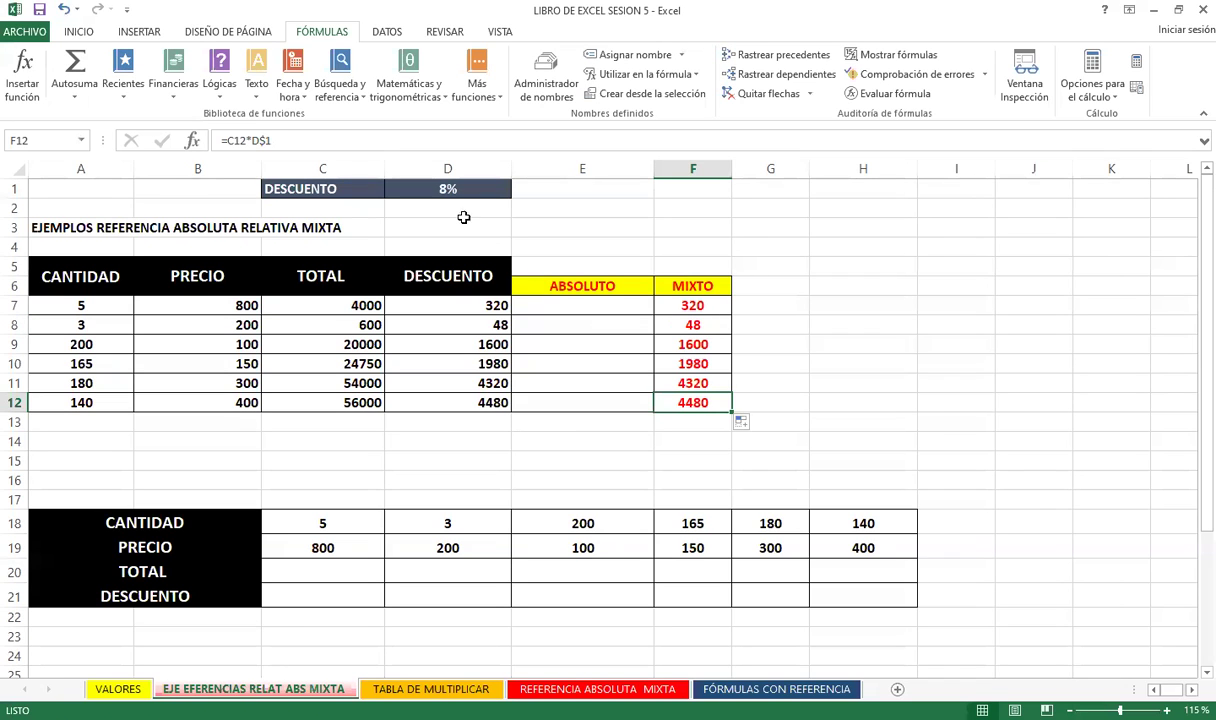
{"action": "left_click_drag", "start_coordinate": [469, 310], "coordinate": [468, 401]}
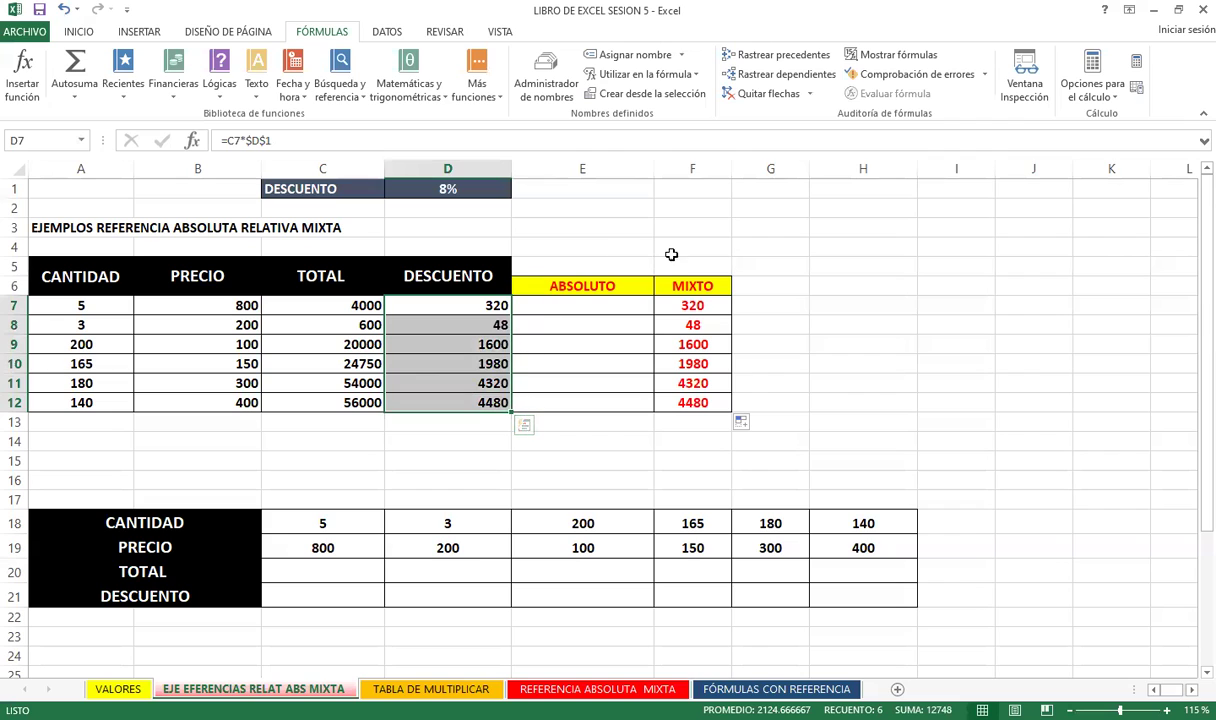
{"action": "left_click", "coordinate": [718, 307]}
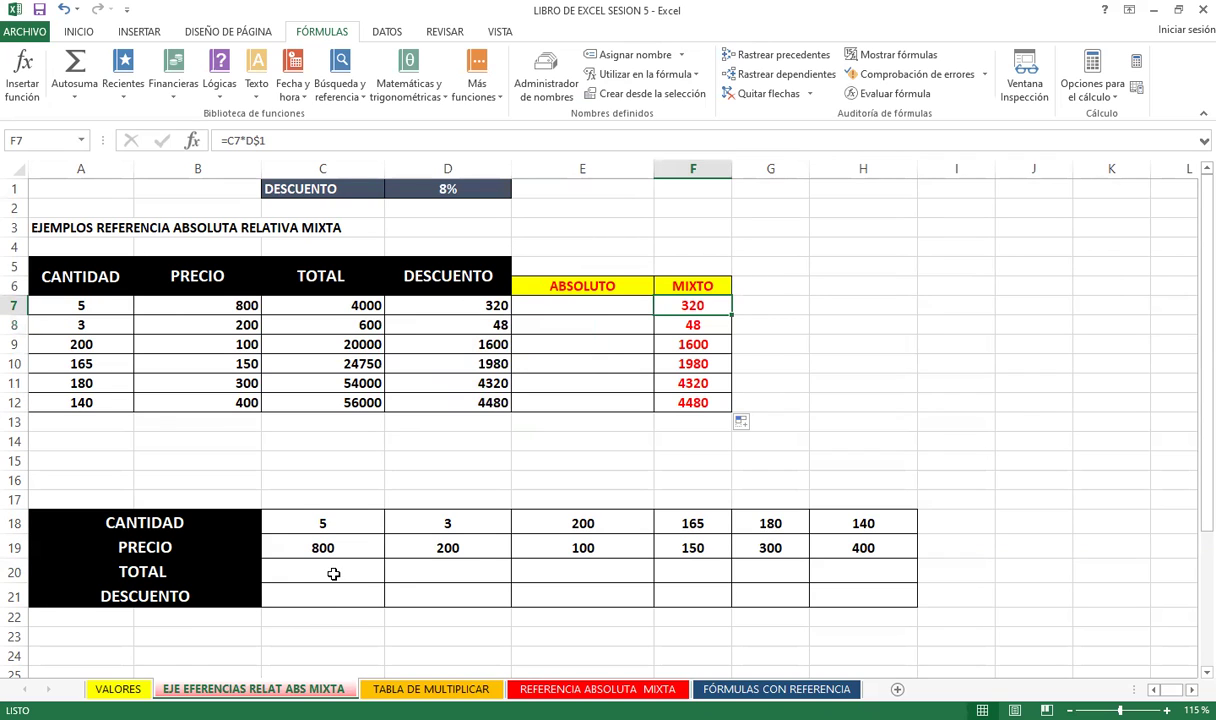
Enter =C18*C19 in C20 and fill it right to H20, giving totals 4000 through 56000.
{"action": "left_click", "coordinate": [330, 572]}
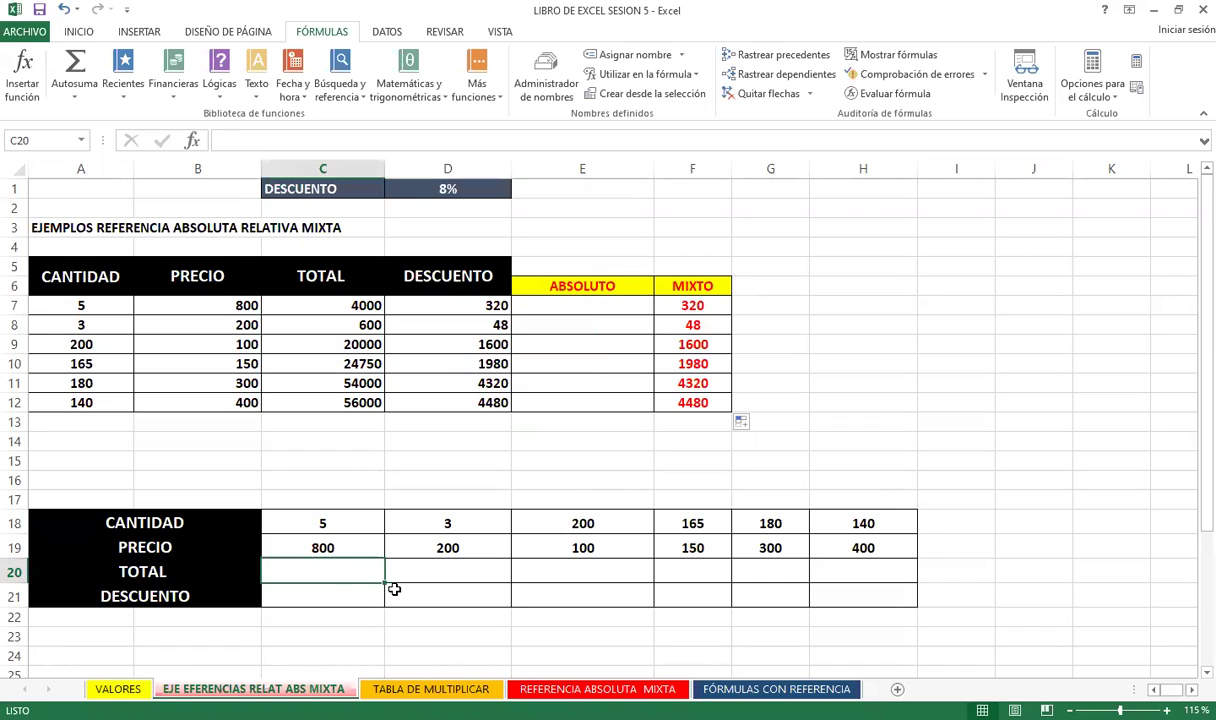
{"action": "type", "text": "="}
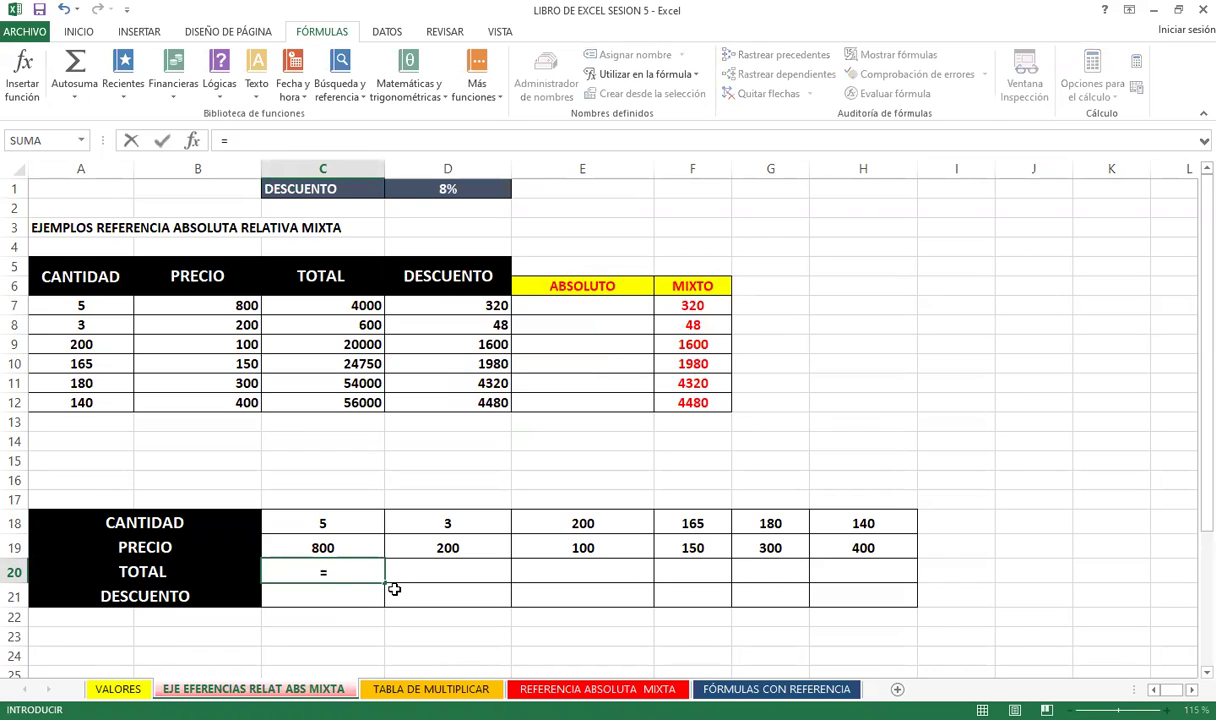
{"action": "left_click", "coordinate": [365, 524]}
{"action": "type", "text": "*"}
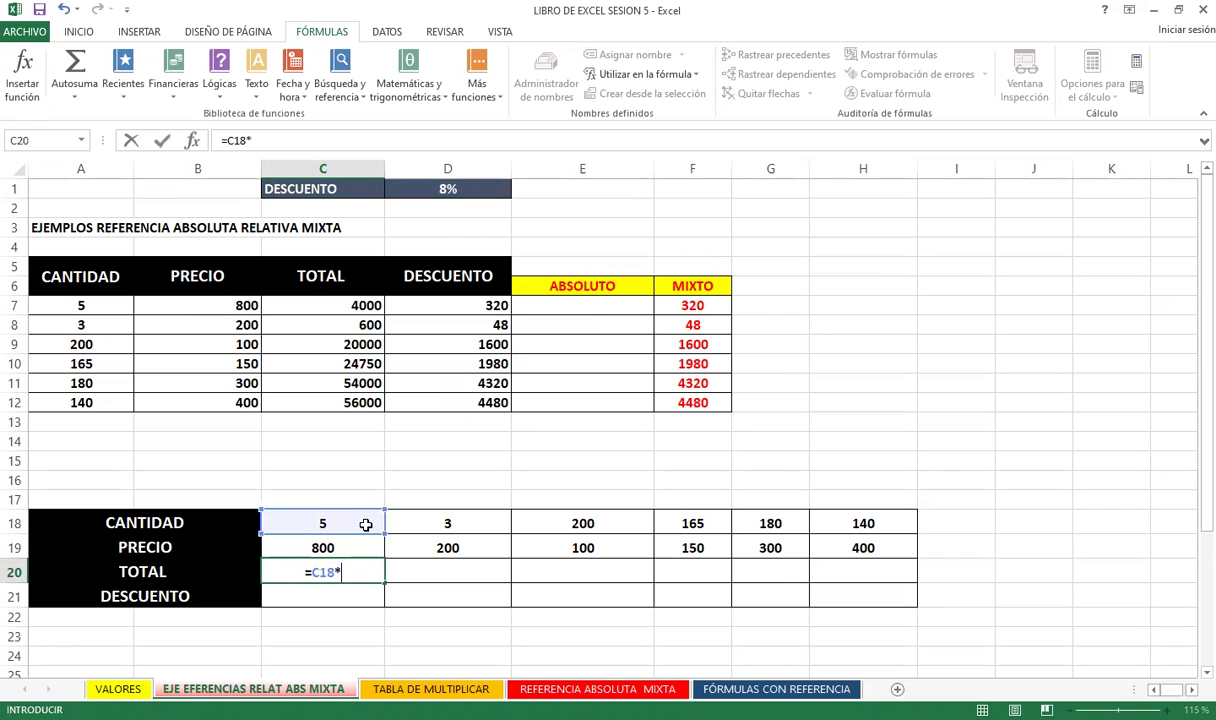
{"action": "left_click", "coordinate": [352, 548]}
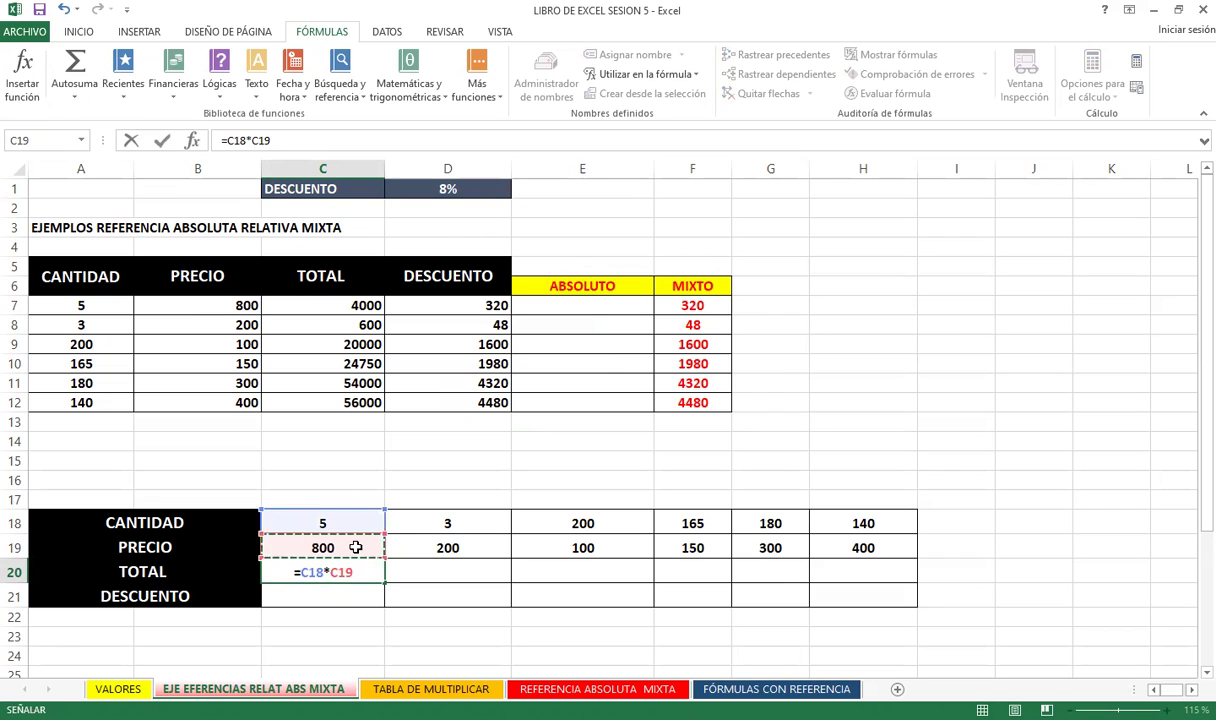
{"action": "key", "text": "Return"}
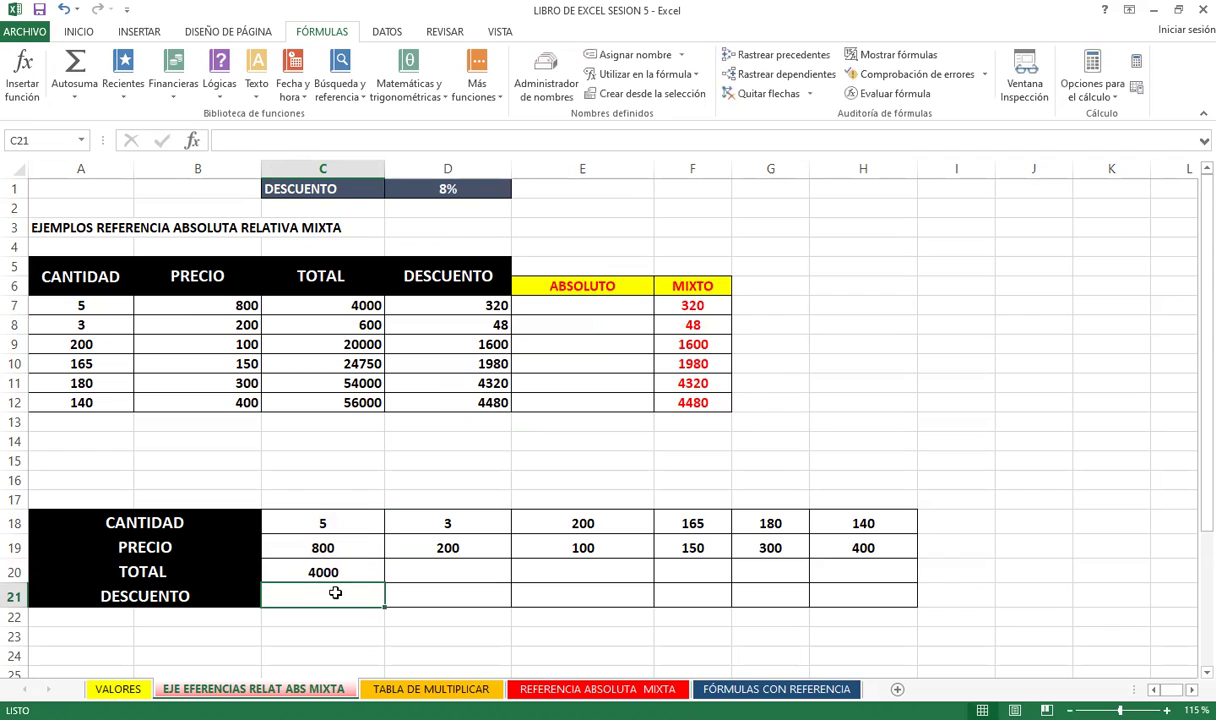
{"action": "left_click", "coordinate": [345, 568]}
{"action": "left_click_drag", "start_coordinate": [384, 583], "coordinate": [915, 582]}
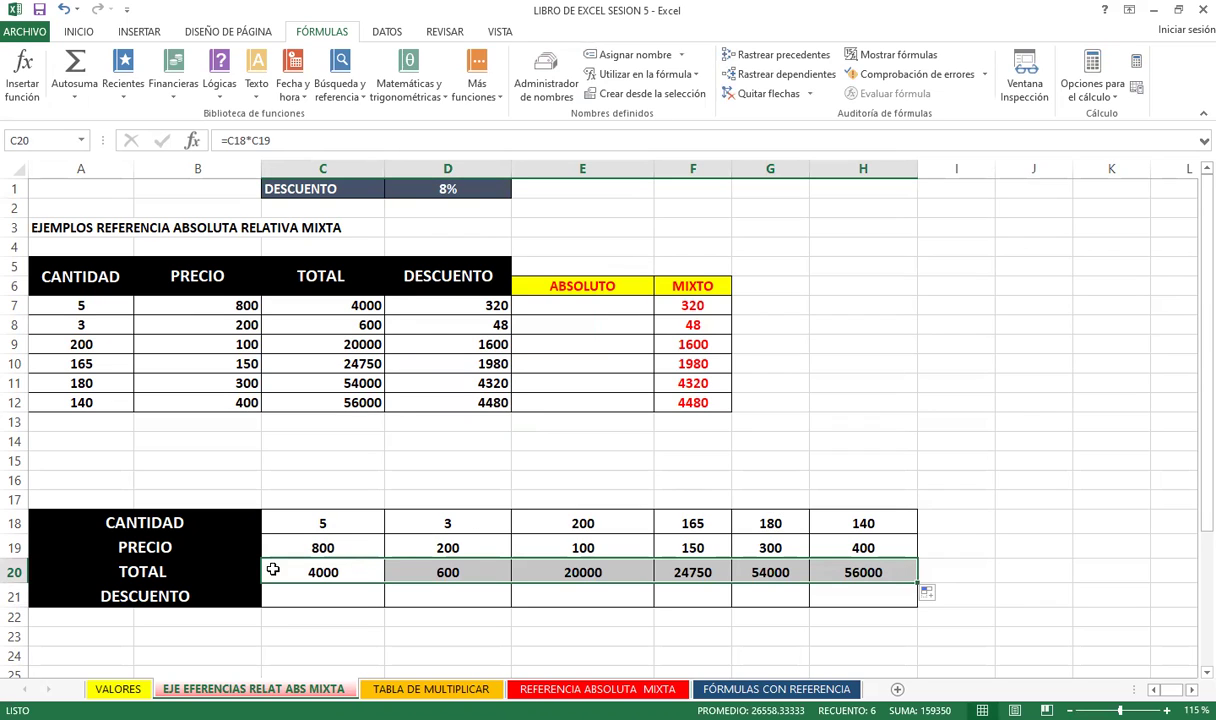
Start the C21 discount formula =C20*D1, multiplying the 4000 total by the 8% in D1.
{"action": "left_click", "coordinate": [328, 596]}
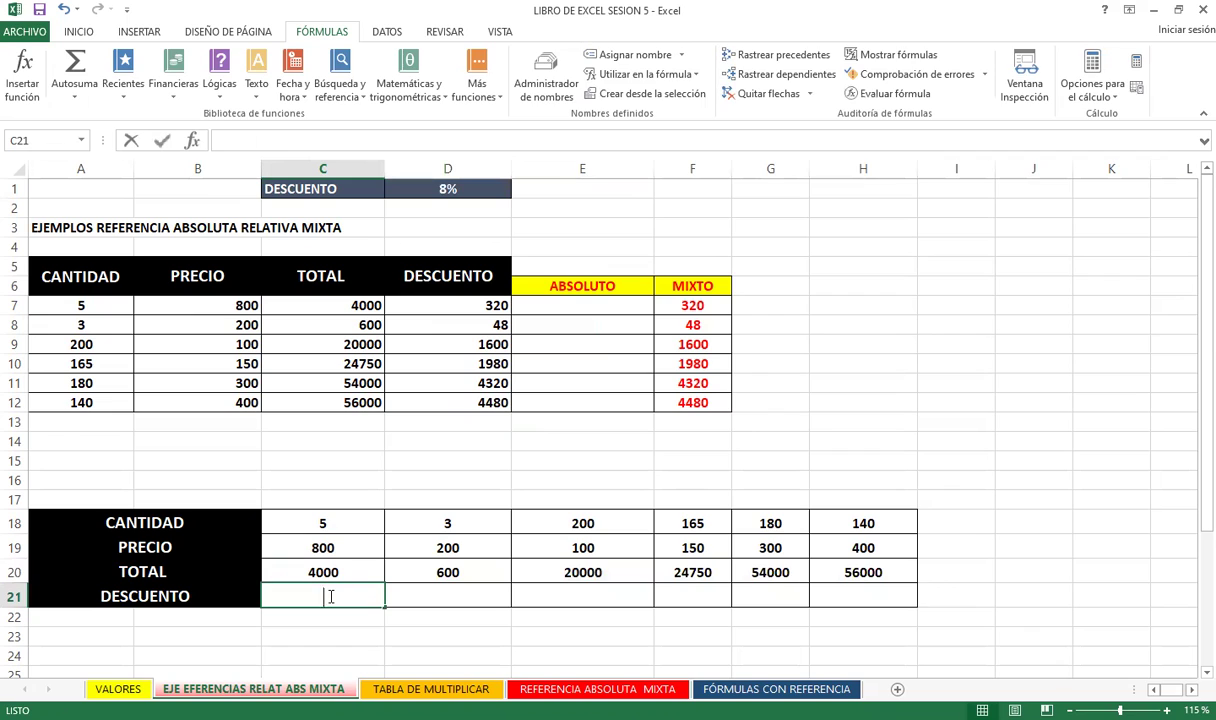
{"action": "type", "text": "="}
{"action": "left_click", "coordinate": [355, 572]}
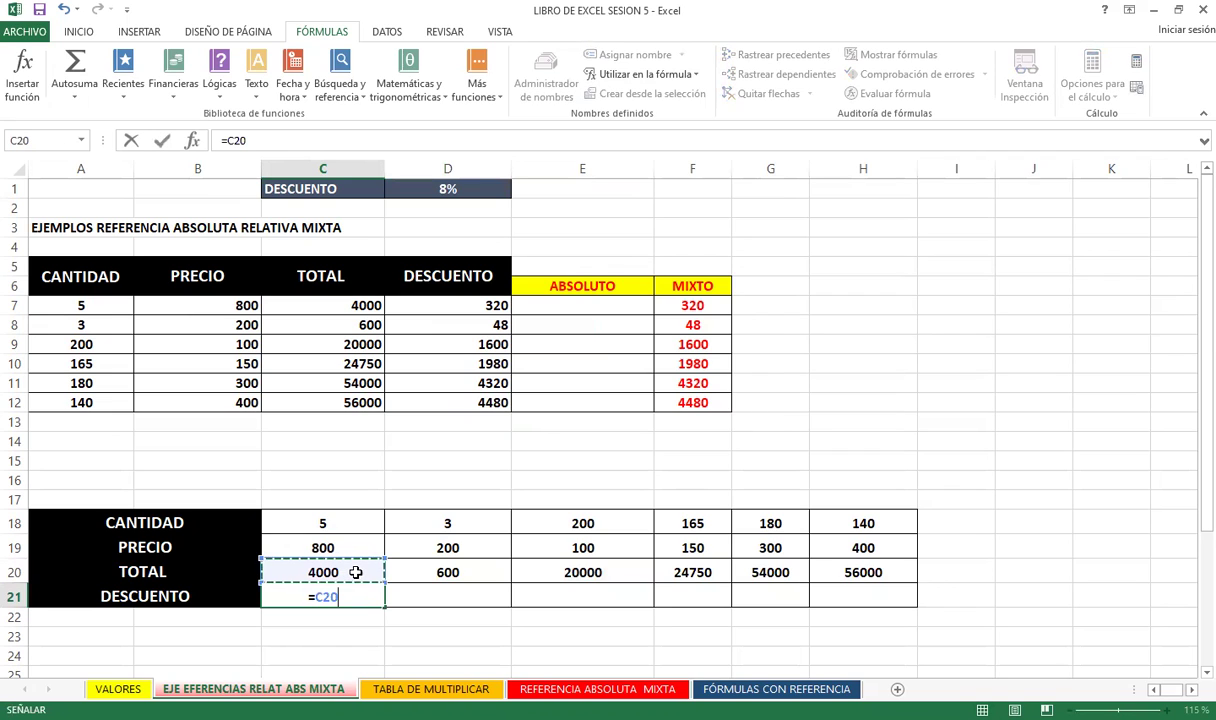
{"action": "type", "text": "*"}
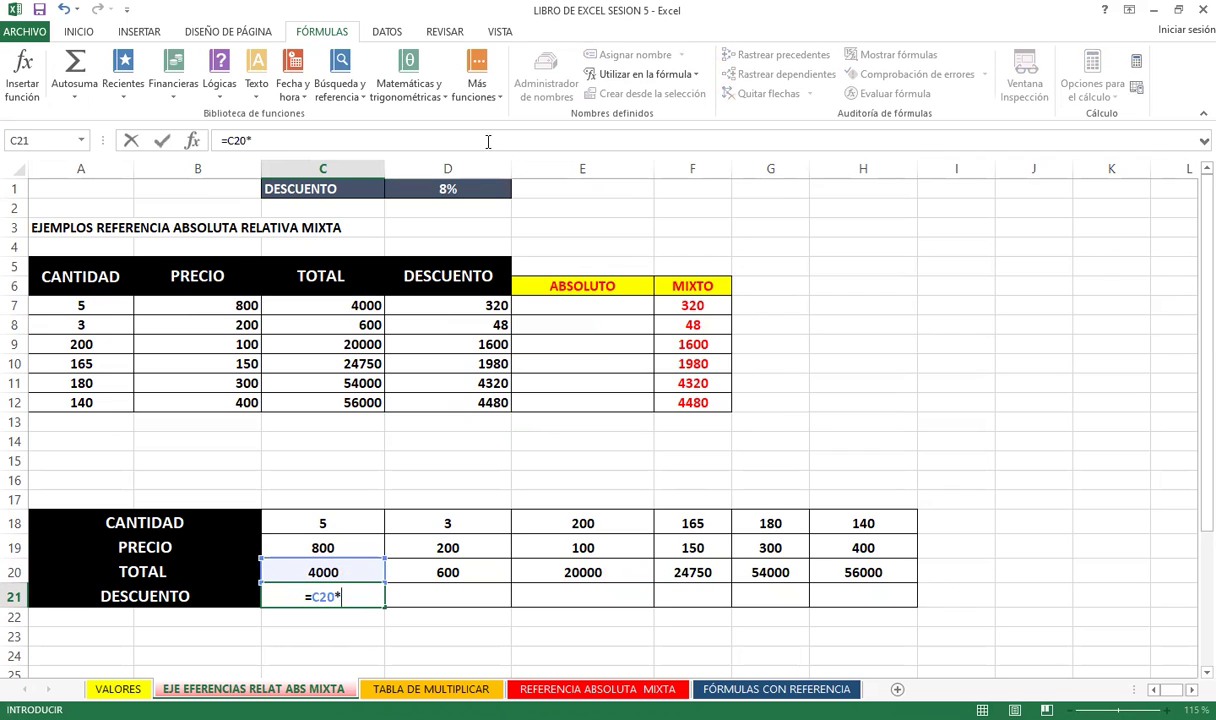
{"action": "left_click", "coordinate": [479, 191]}
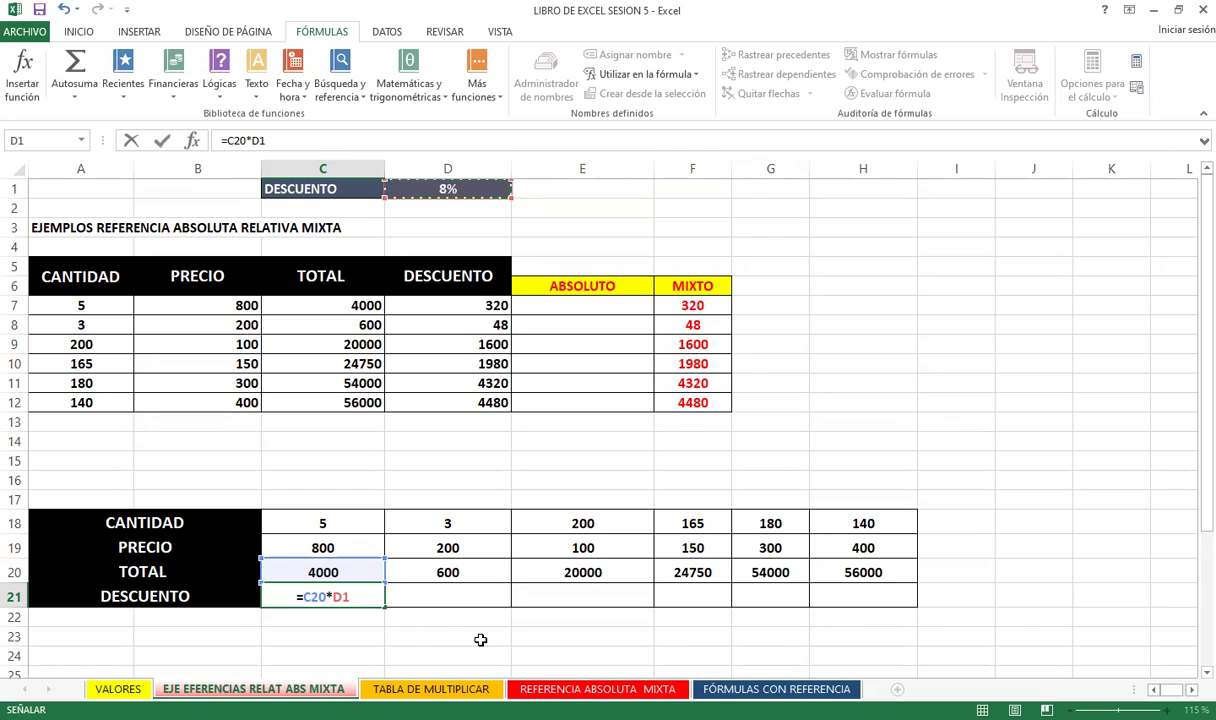
Enter =C20*D1 in C21, fill it across row 21, and clear the wrong zeros in D21:H21.
{"action": "key", "text": "Return"}
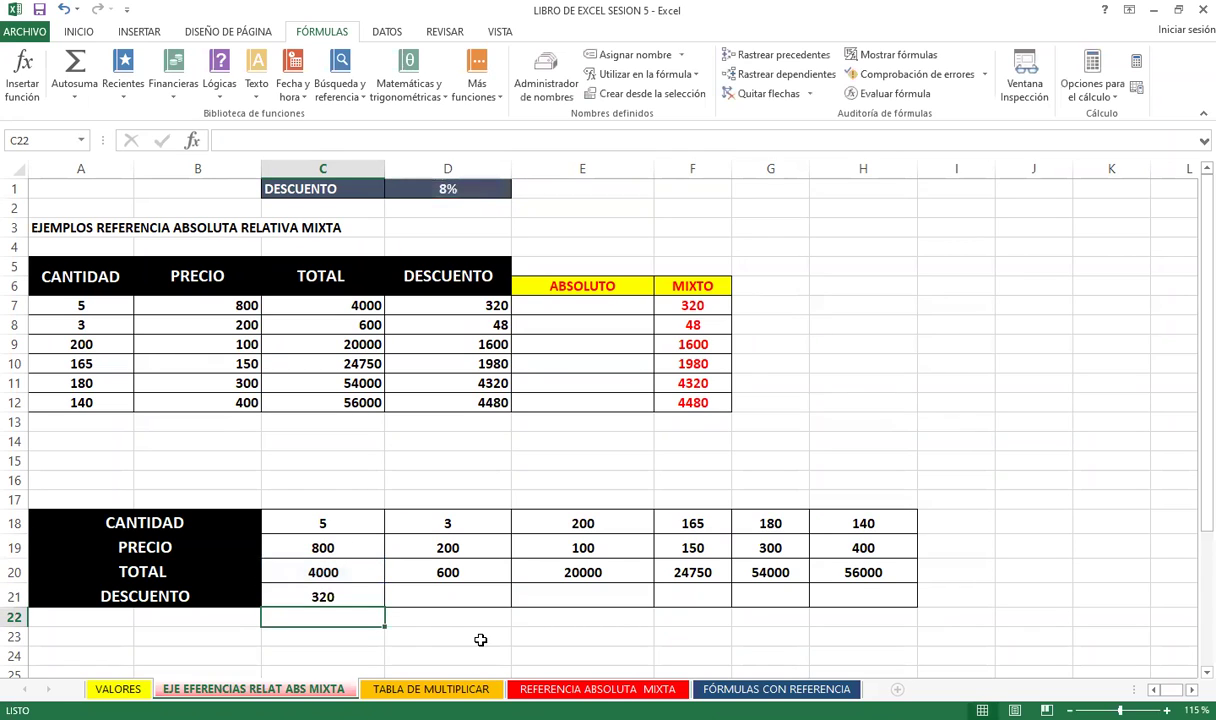
{"action": "left_click", "coordinate": [318, 596]}
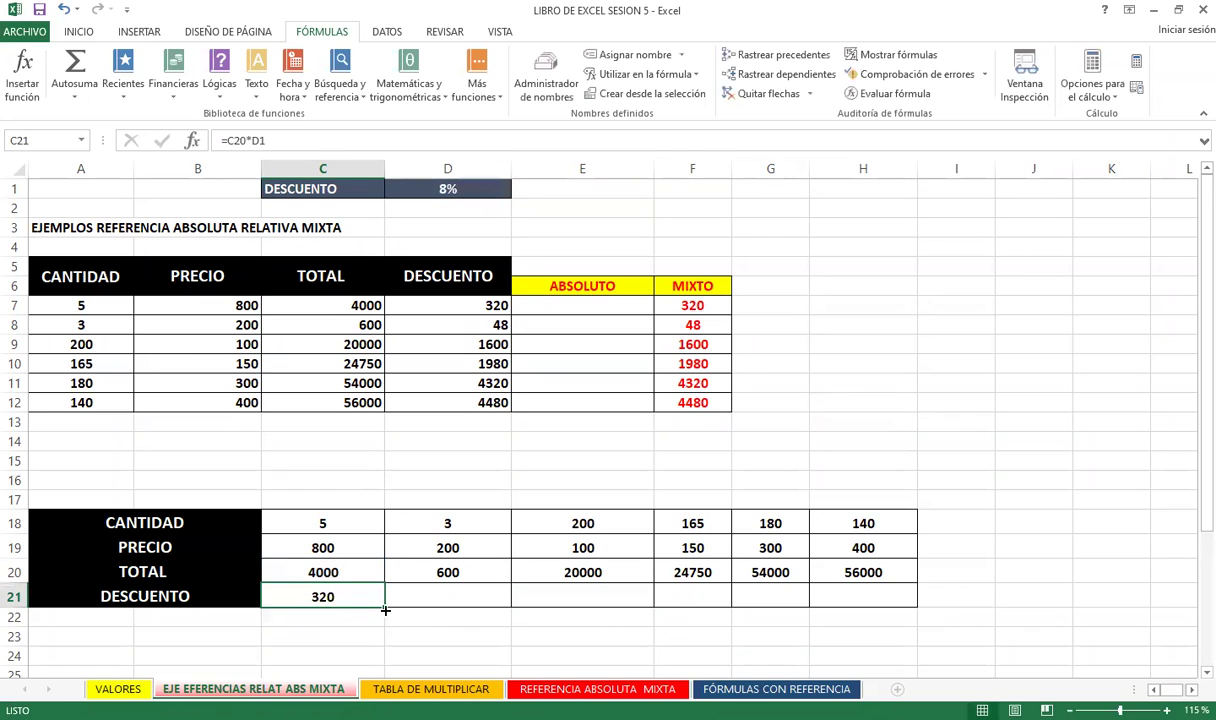
{"action": "left_click_drag", "start_coordinate": [386, 607], "coordinate": [905, 598]}
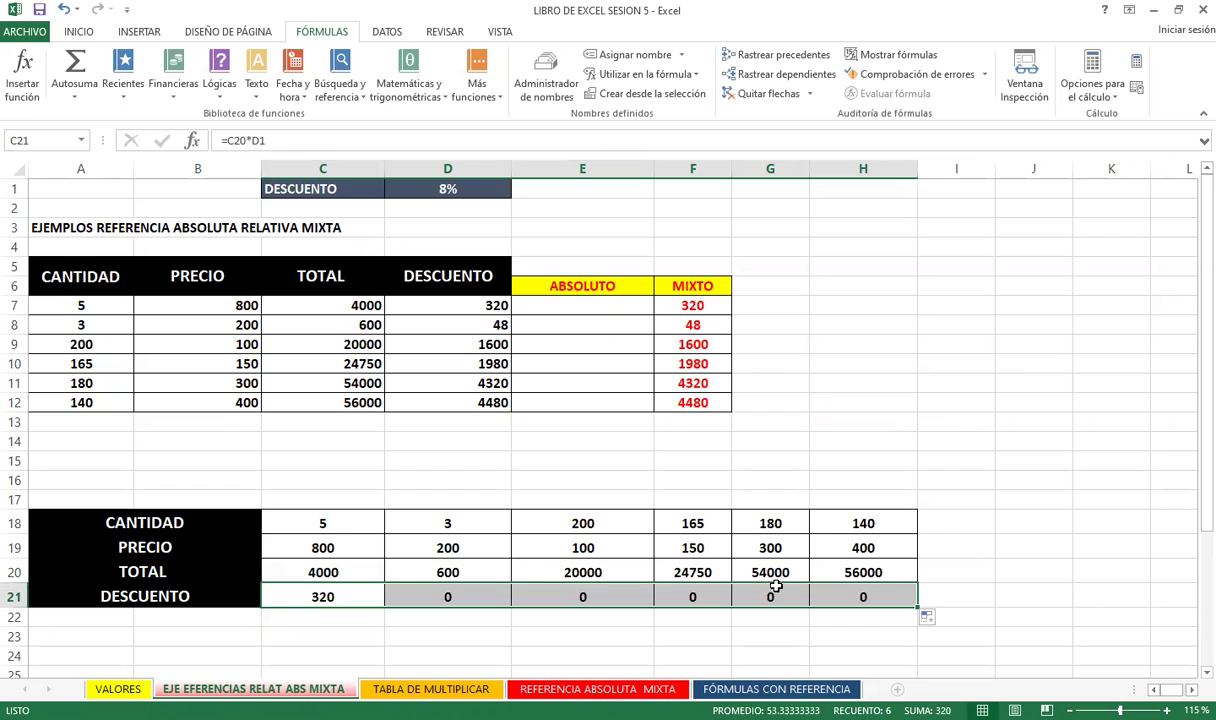
{"action": "left_click_drag", "start_coordinate": [485, 597], "coordinate": [845, 594]}
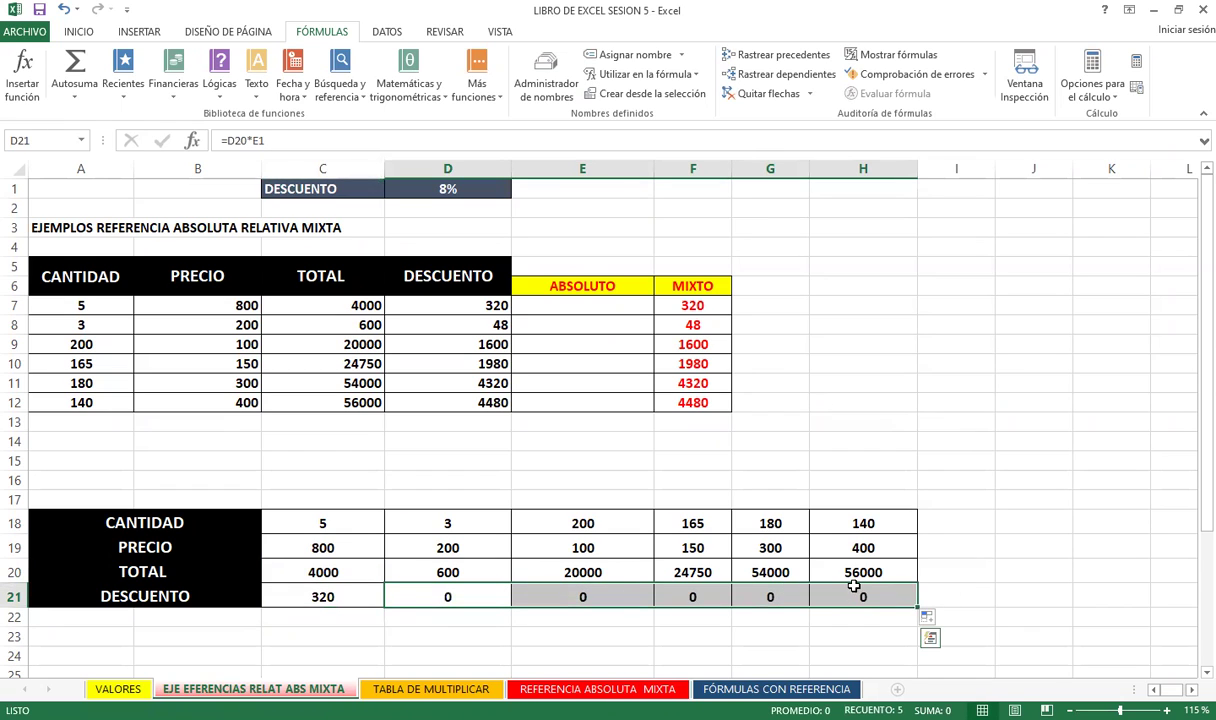
{"action": "key", "text": "Delete"}
Change C21 to =C20*$D1, giving 320, and copy it across to H21.
{"action": "left_click", "coordinate": [338, 598]}
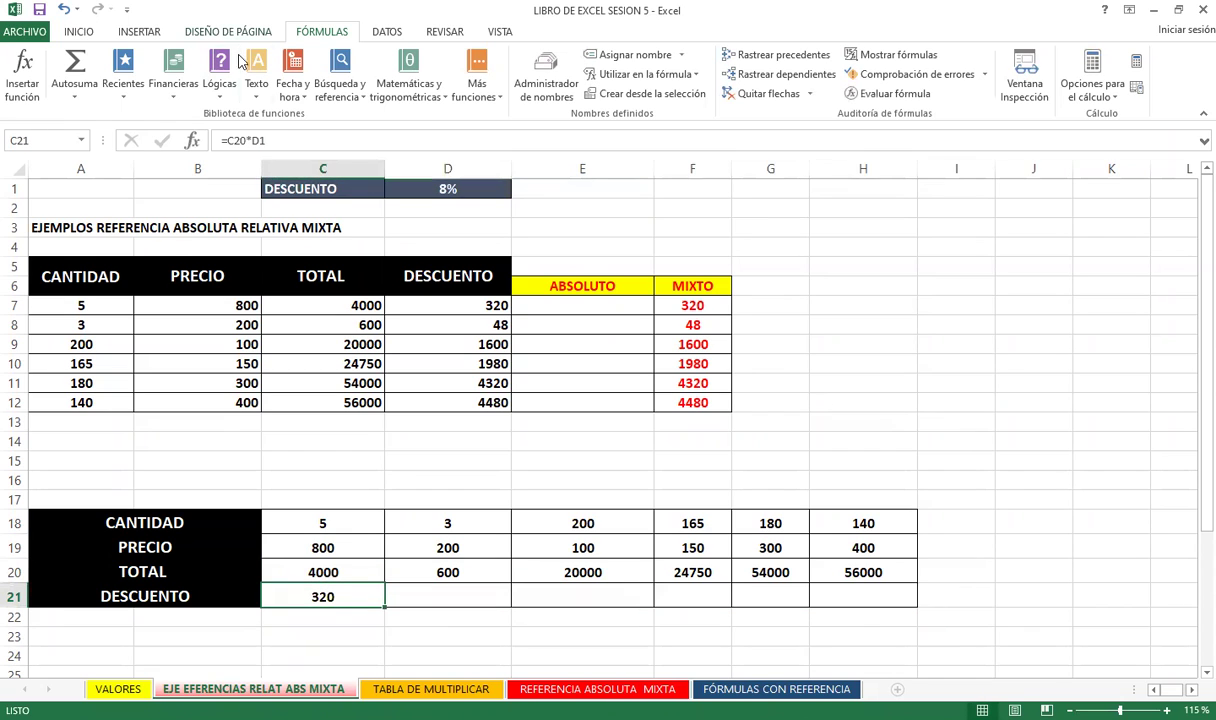
{"action": "left_click", "coordinate": [246, 138]}
{"action": "key", "text": "F4"}
{"action": "key", "text": "F4"}
{"action": "key", "text": "F4"}
{"action": "key", "text": "Return"}
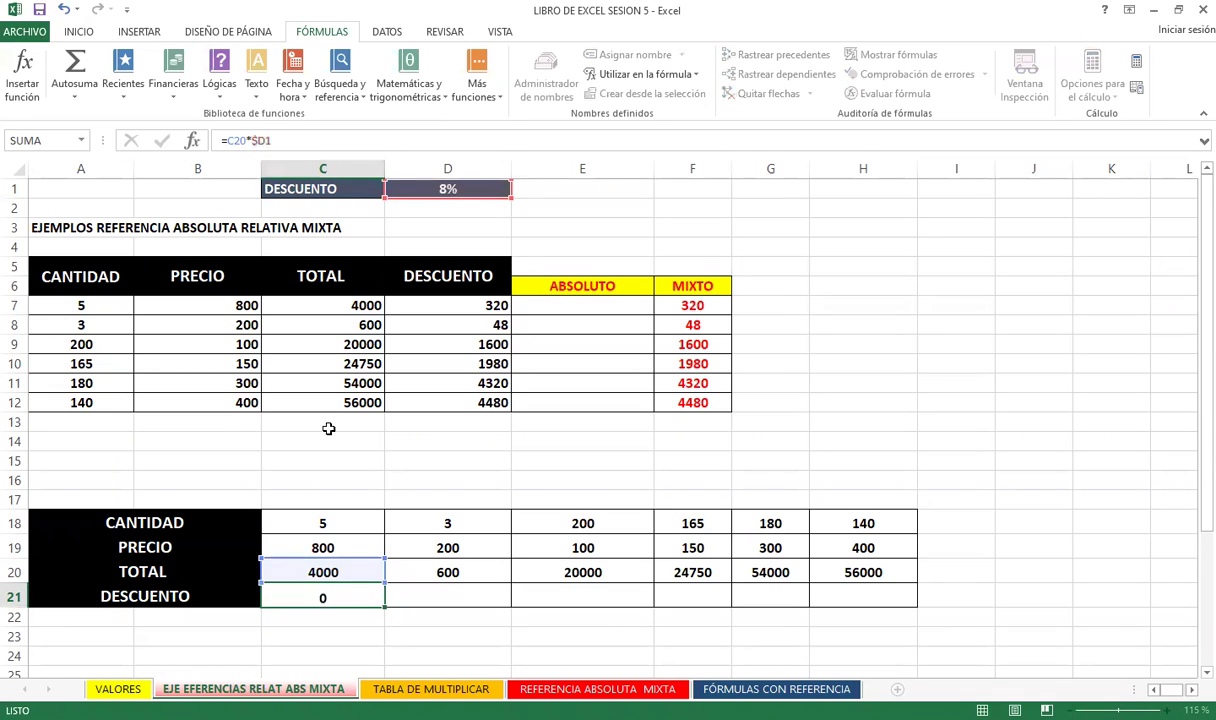
{"action": "left_click", "coordinate": [339, 594]}
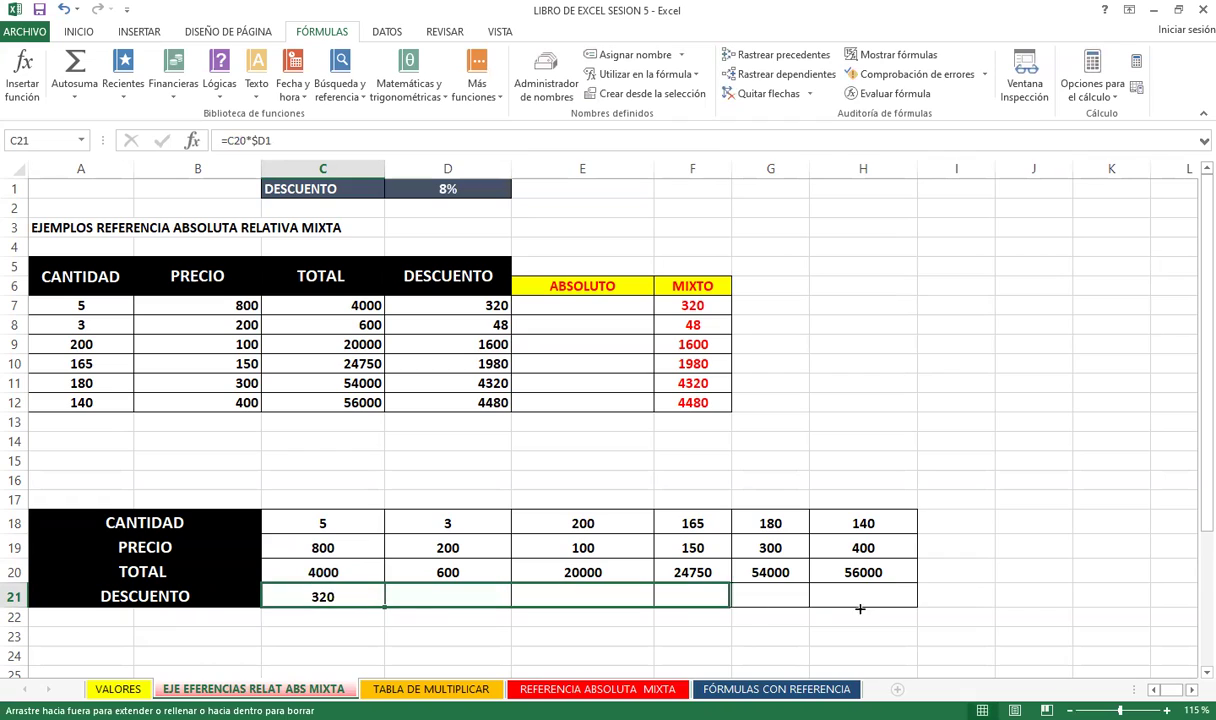
{"action": "left_click_drag", "start_coordinate": [386, 606], "coordinate": [916, 606]}
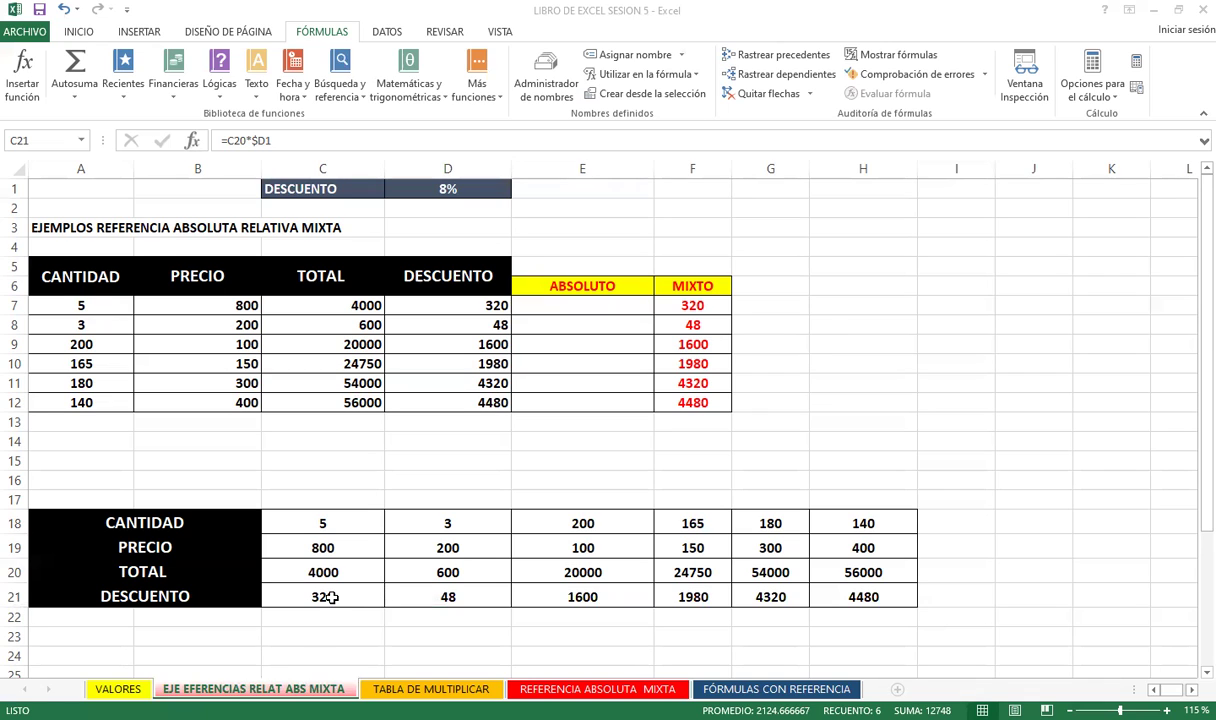
Return focus to C21 once the DESCUENTO row shows 48, 1600, 1980, 4320 and 4480.
{"action": "left_click", "coordinate": [342, 595]}
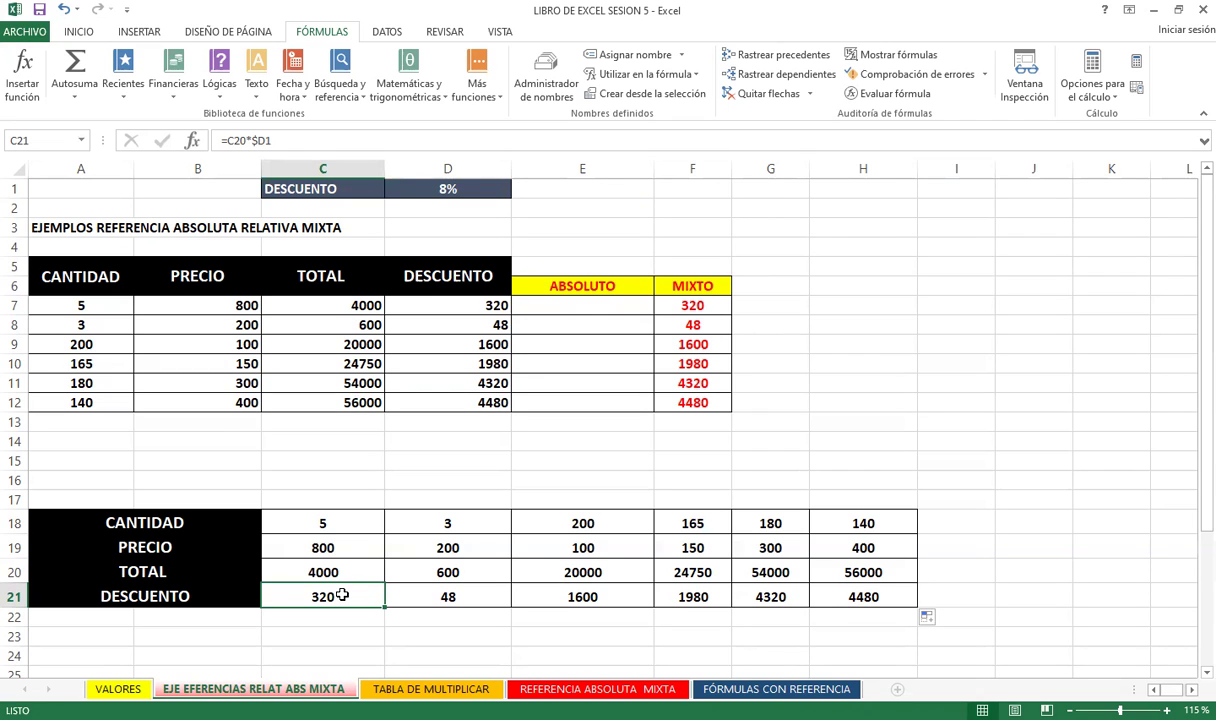
{"action": "left_click", "coordinate": [697, 305]}
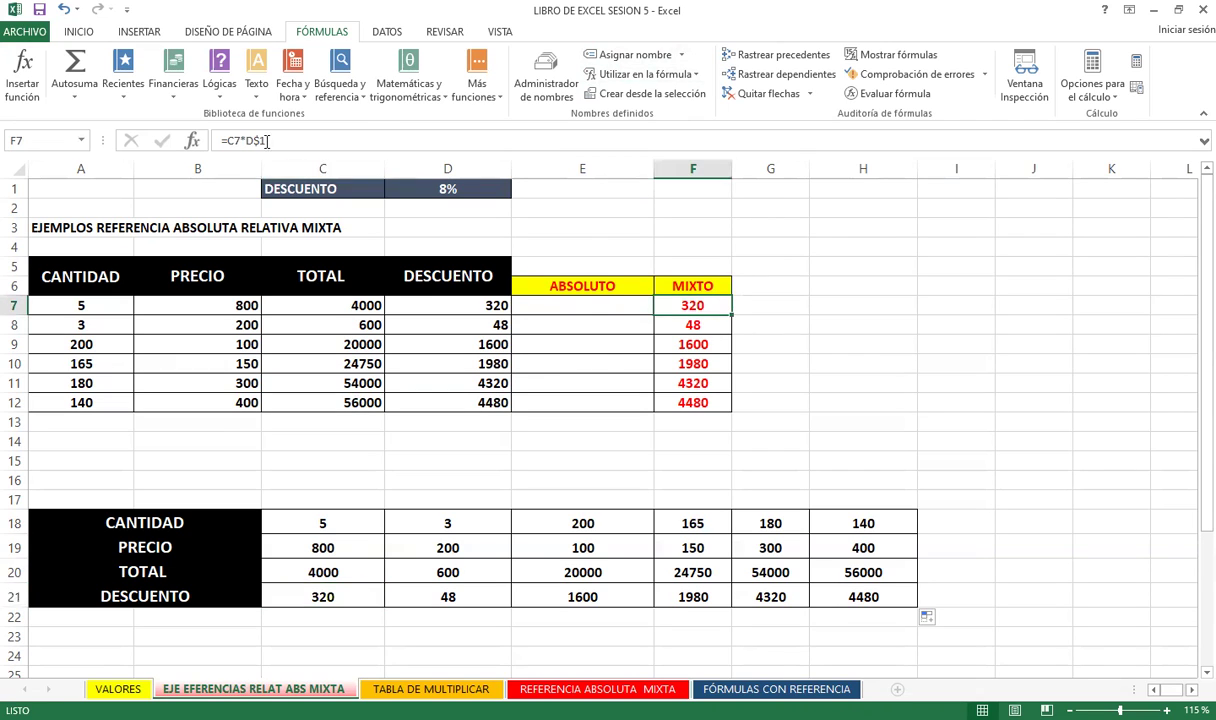
{"action": "left_click", "coordinate": [320, 594]}
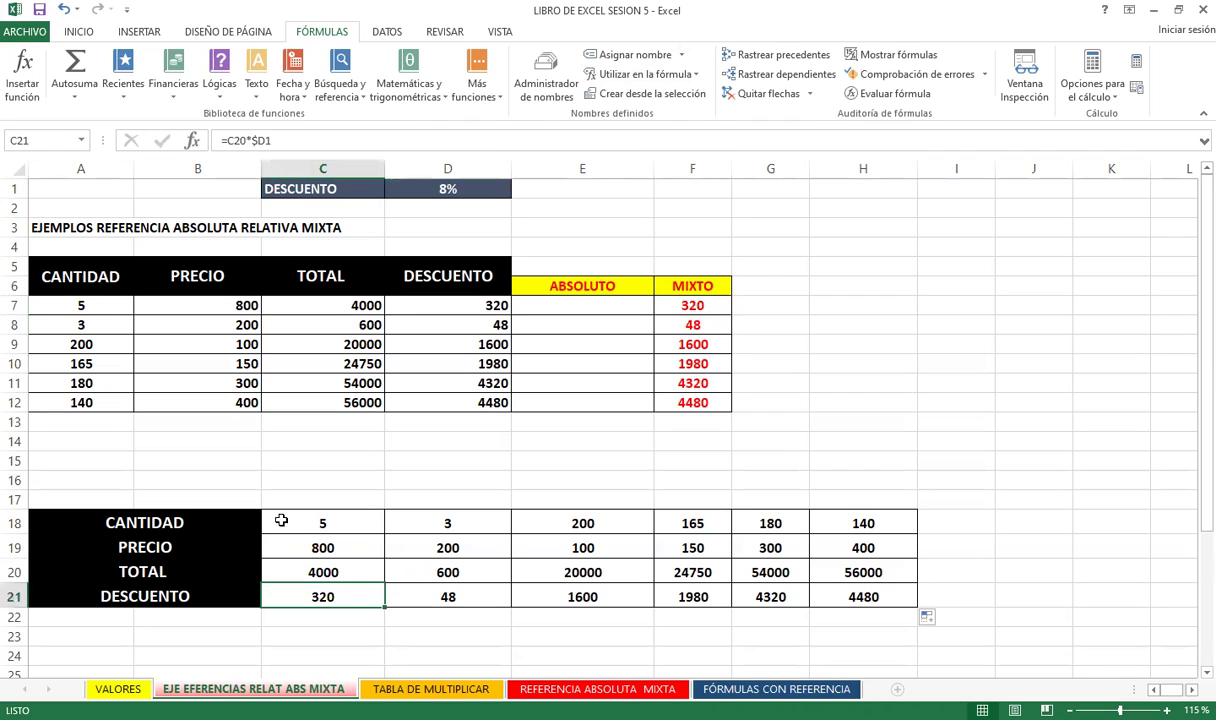
{"action": "left_click", "coordinate": [847, 604]}
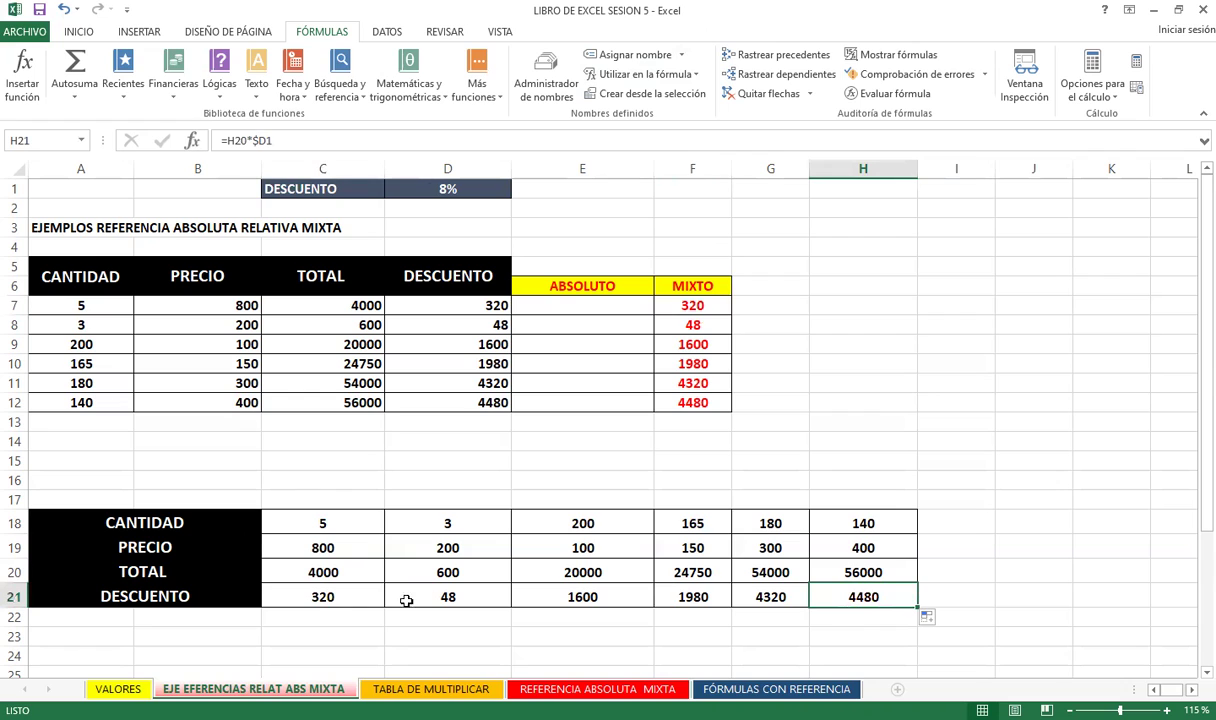
{"action": "left_click", "coordinate": [340, 596]}
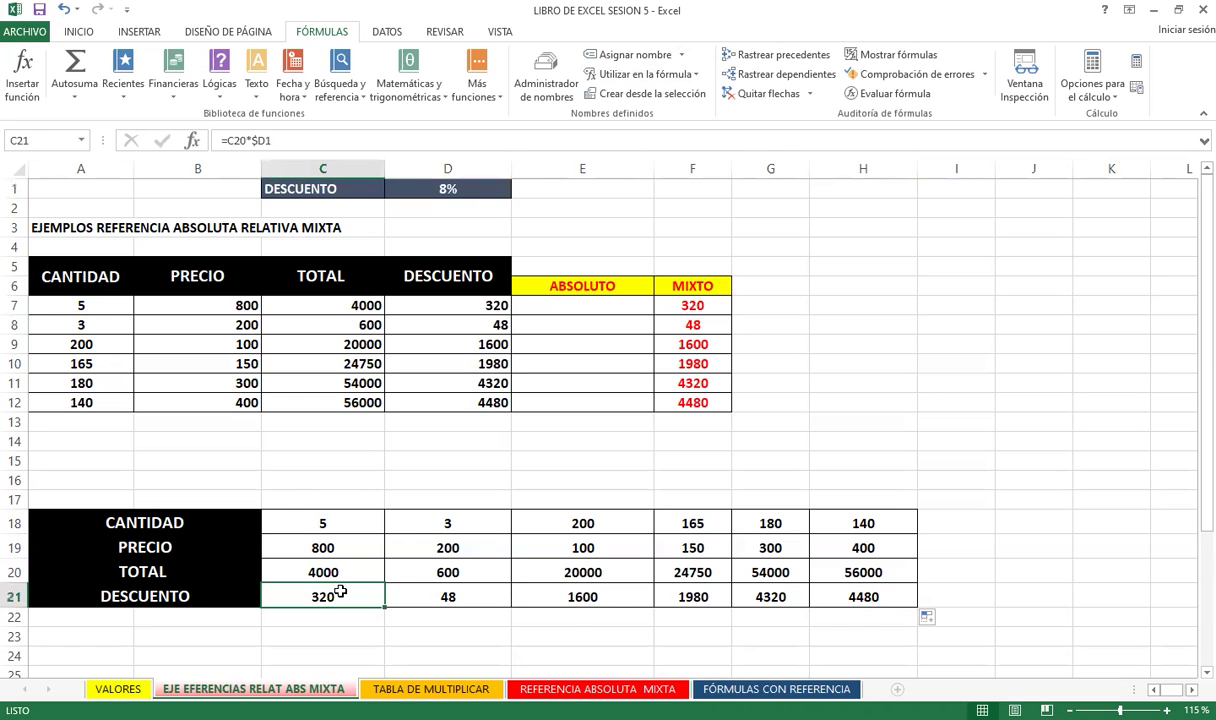
{"action": "key", "text": "Right"}
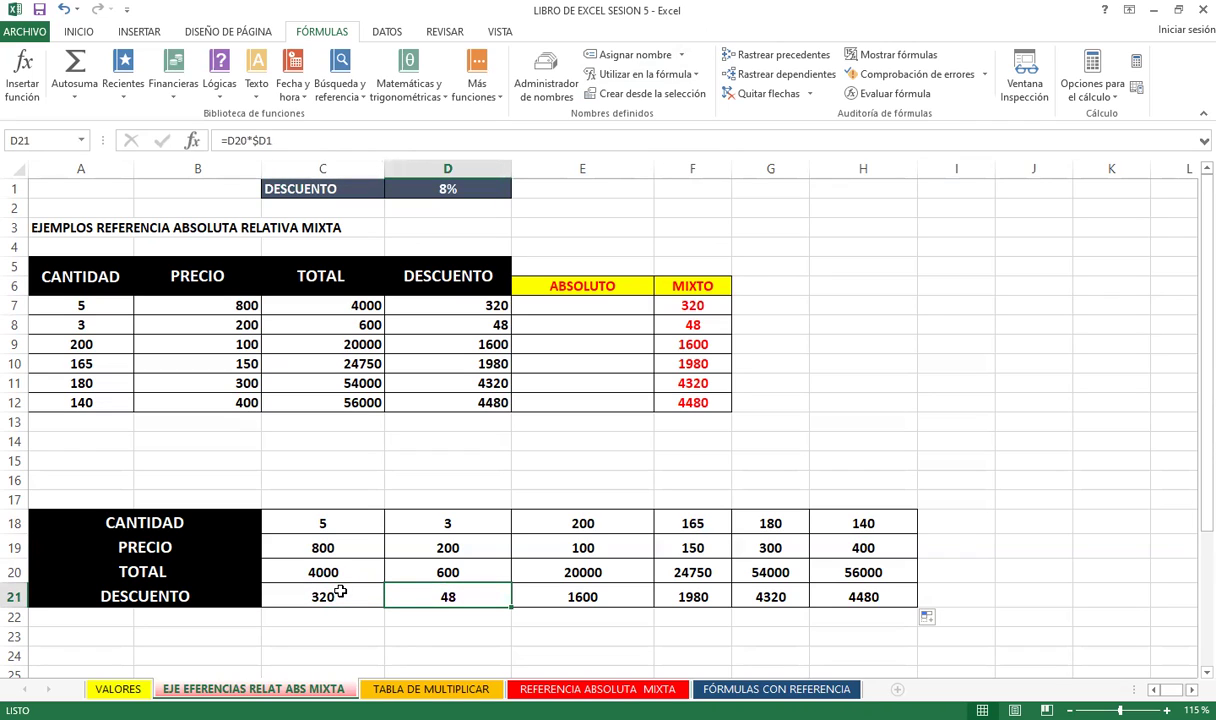
{"action": "key", "text": "Right"}
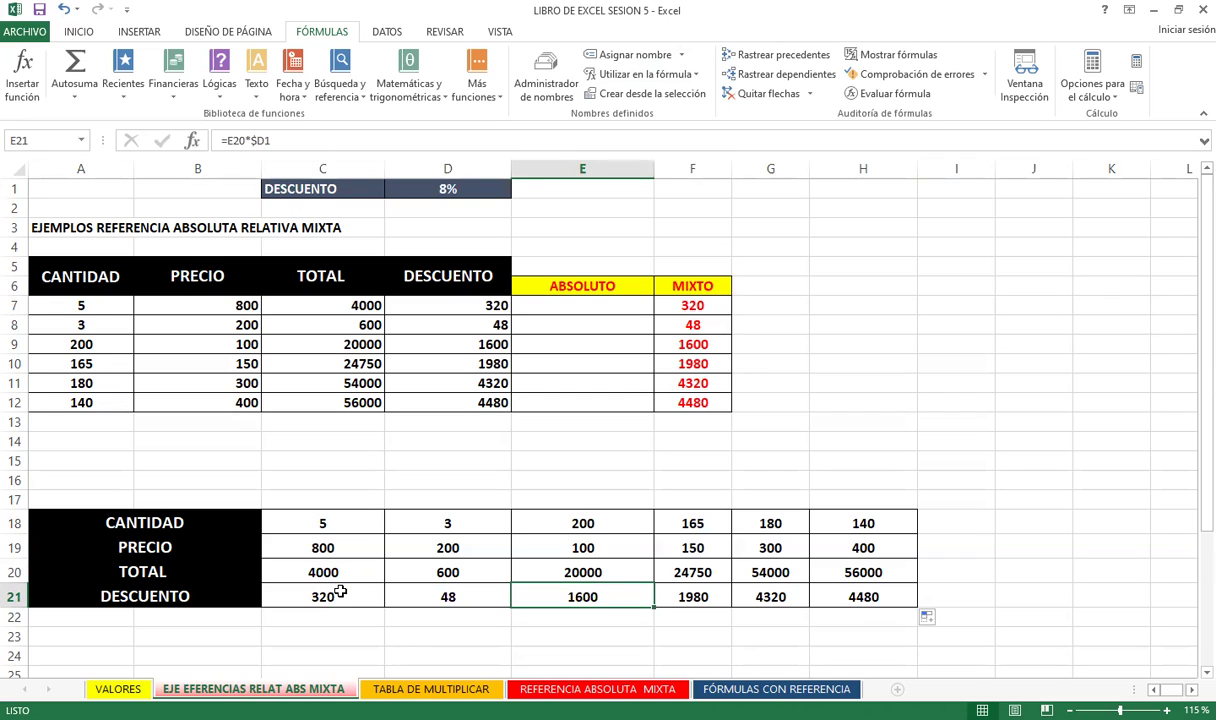
{"action": "key", "text": "Right"}
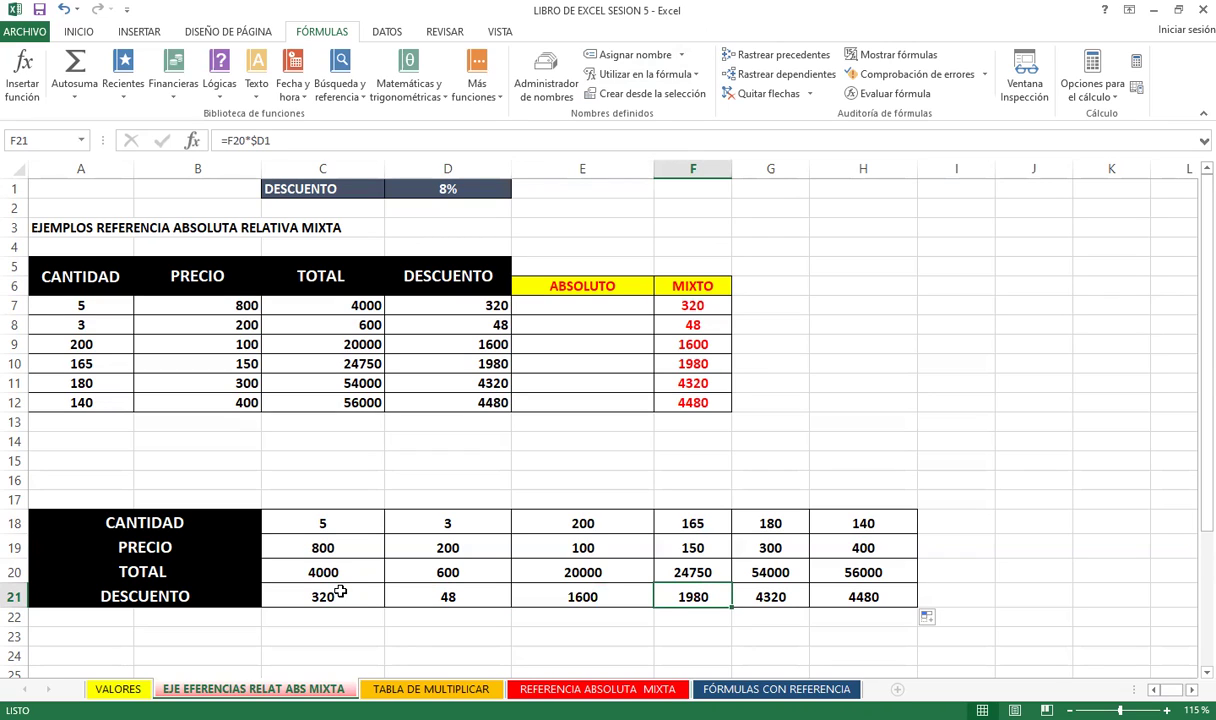
{"action": "key", "text": "Right"}
{"action": "key", "text": "Right"}
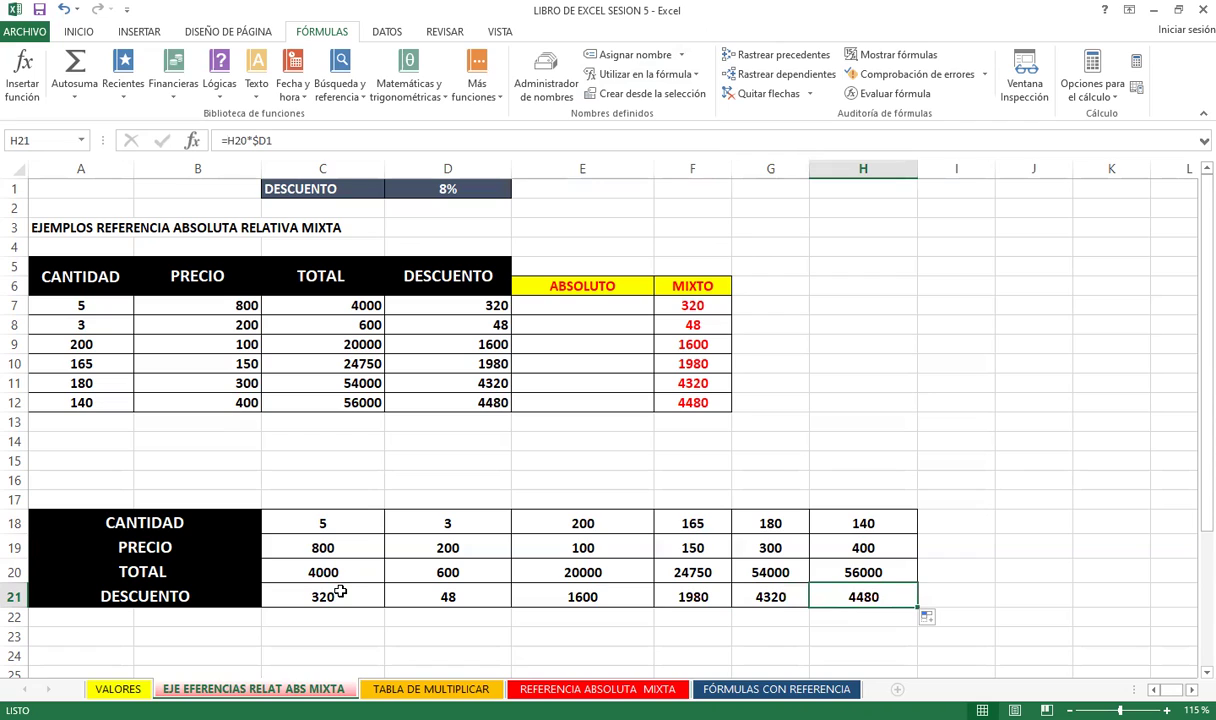
{"action": "left_click", "coordinate": [705, 302]}
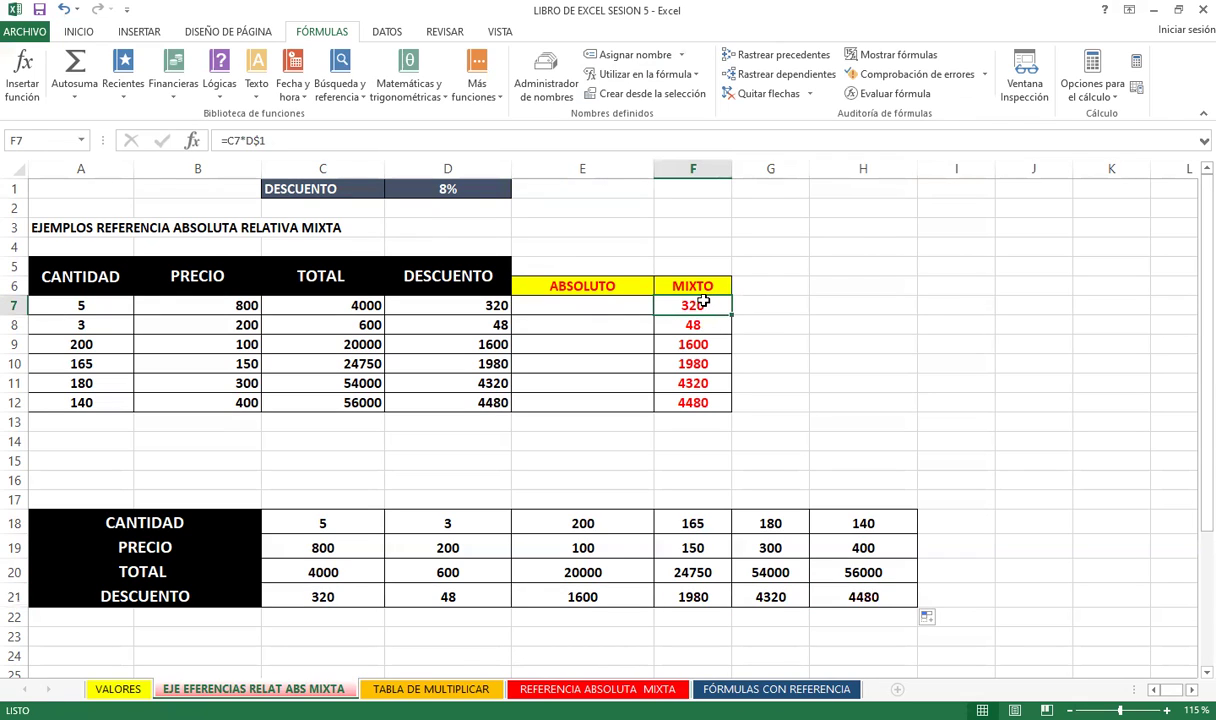
{"action": "key", "text": "Down"}
{"action": "key", "text": "Down"}
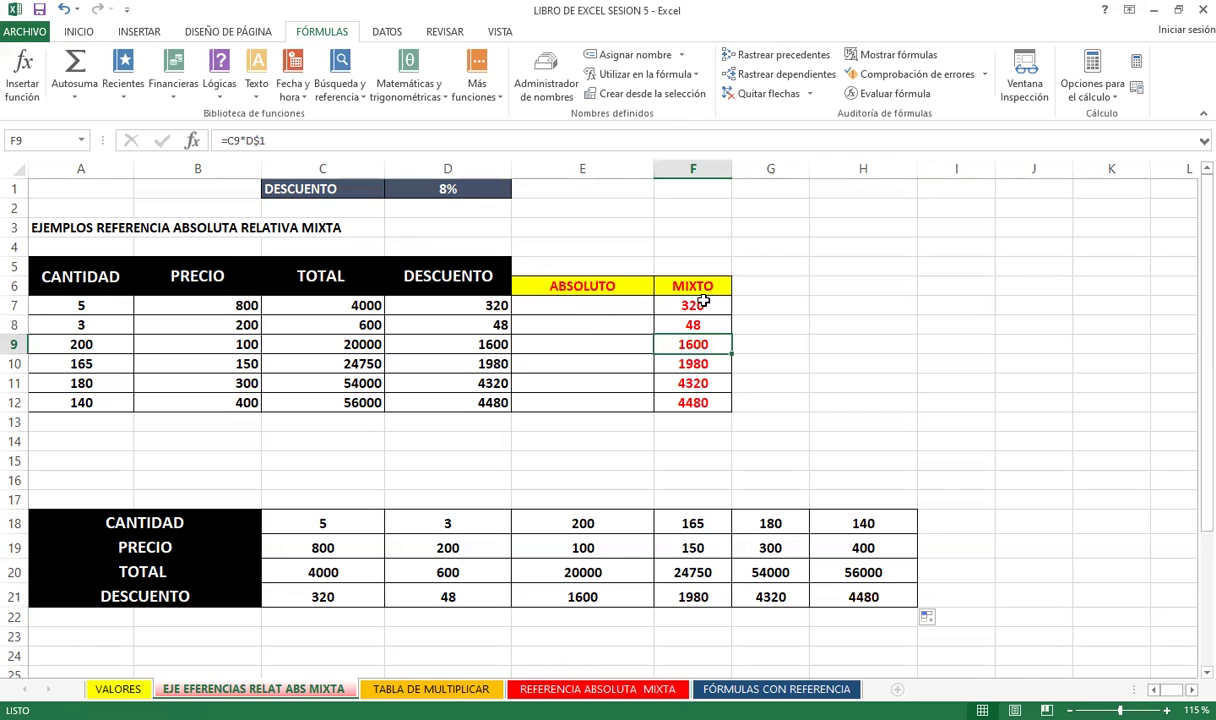
{"action": "key", "text": "Down"}
{"action": "key", "text": "Down"}
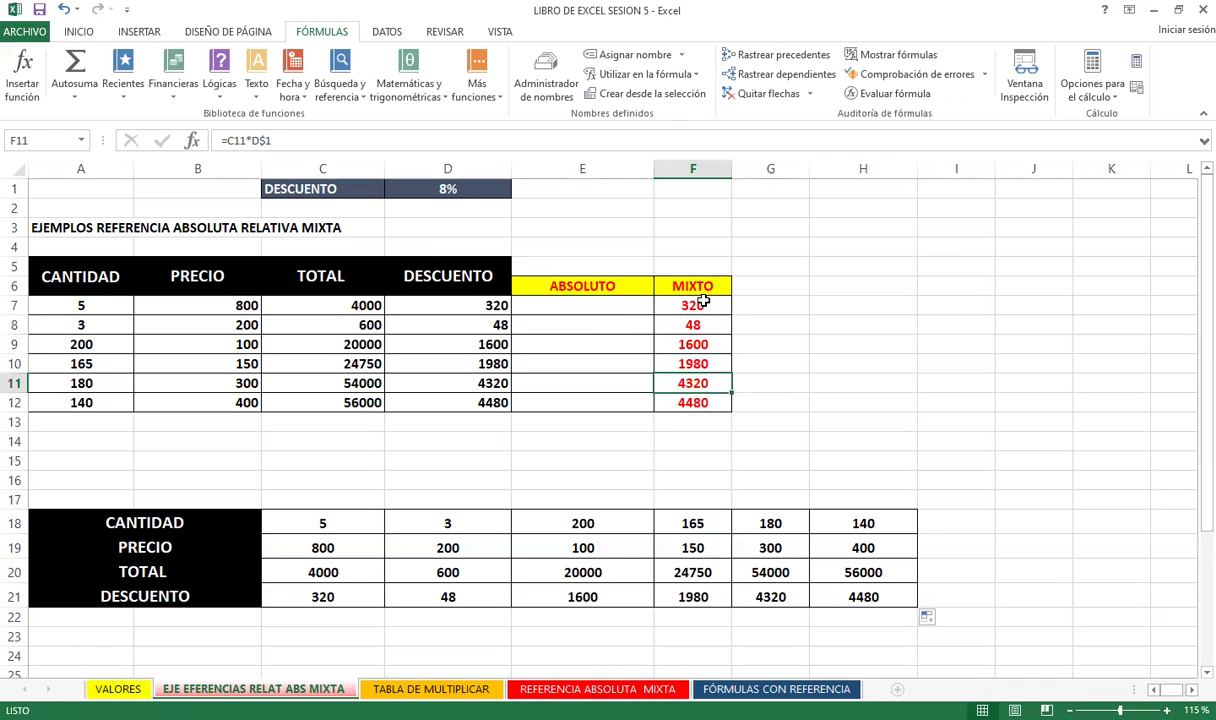
{"action": "key", "text": "Down"}
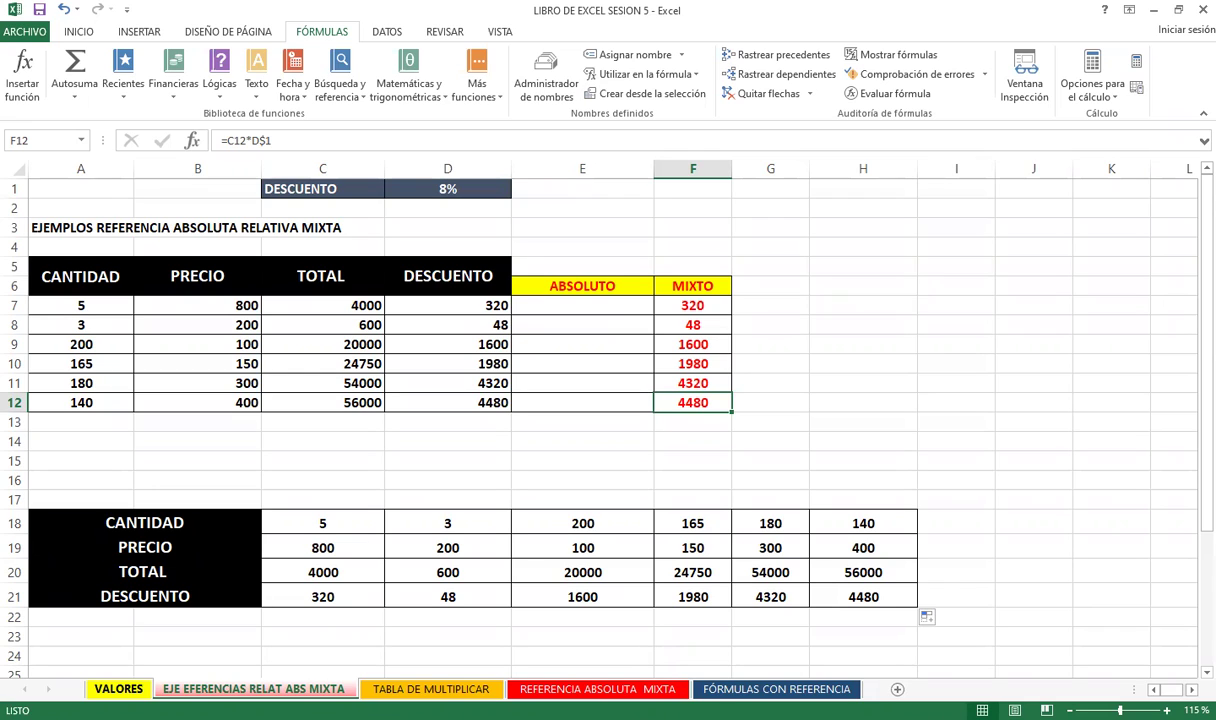
{"action": "left_click", "coordinate": [183, 8]}
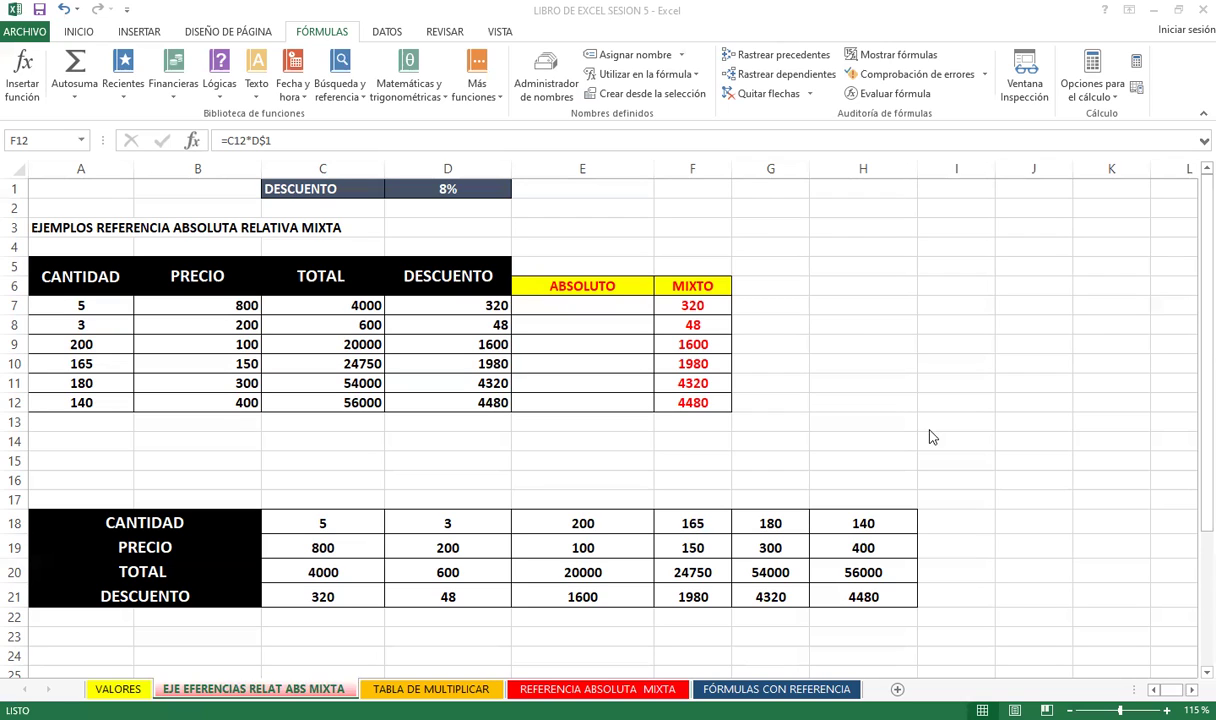
On the TABLA DE MULTIPLICAR sheet, clear the old B2:F13 results and begin a formula in B2.
{"action": "left_click", "coordinate": [428, 683]}
{"action": "mouse_move", "coordinate": [176, 233]}
{"action": "left_mouse_down"}
{"action": "mouse_move", "coordinate": [495, 567]}
{"action": "mouse_move", "coordinate": [467, 641]}
{"action": "left_mouse_up"}
{"action": "key", "text": "Delete"}
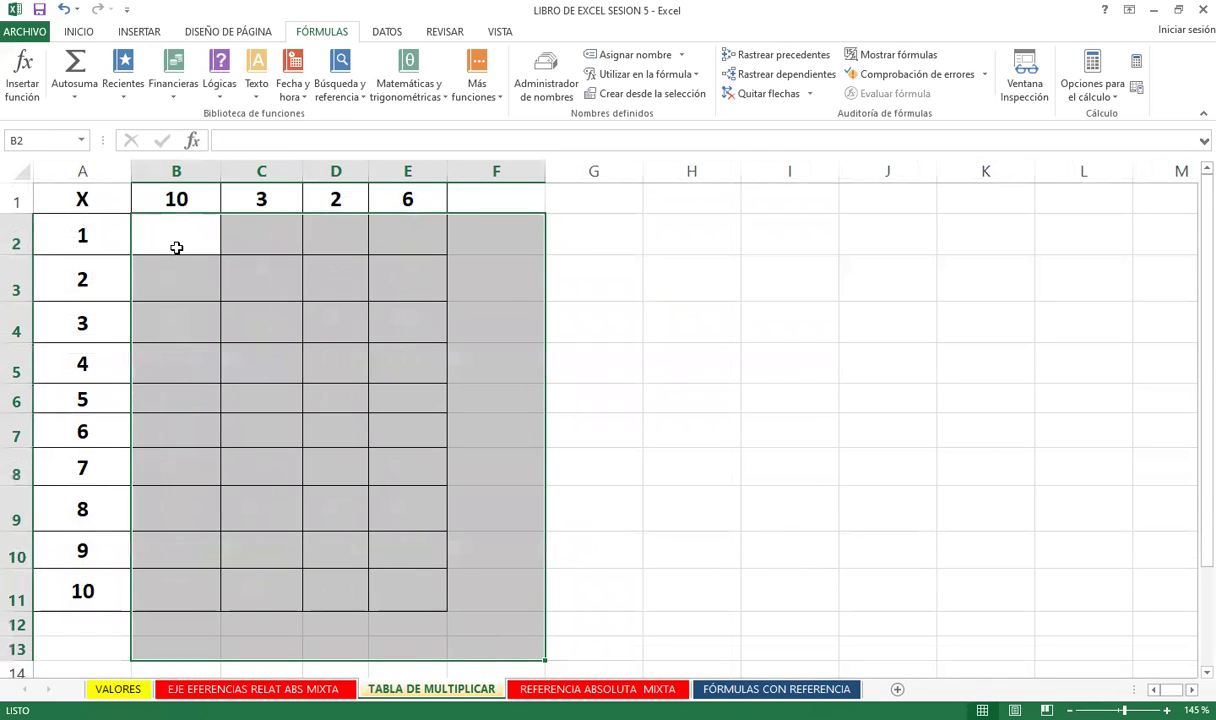
{"action": "left_click", "coordinate": [158, 239]}
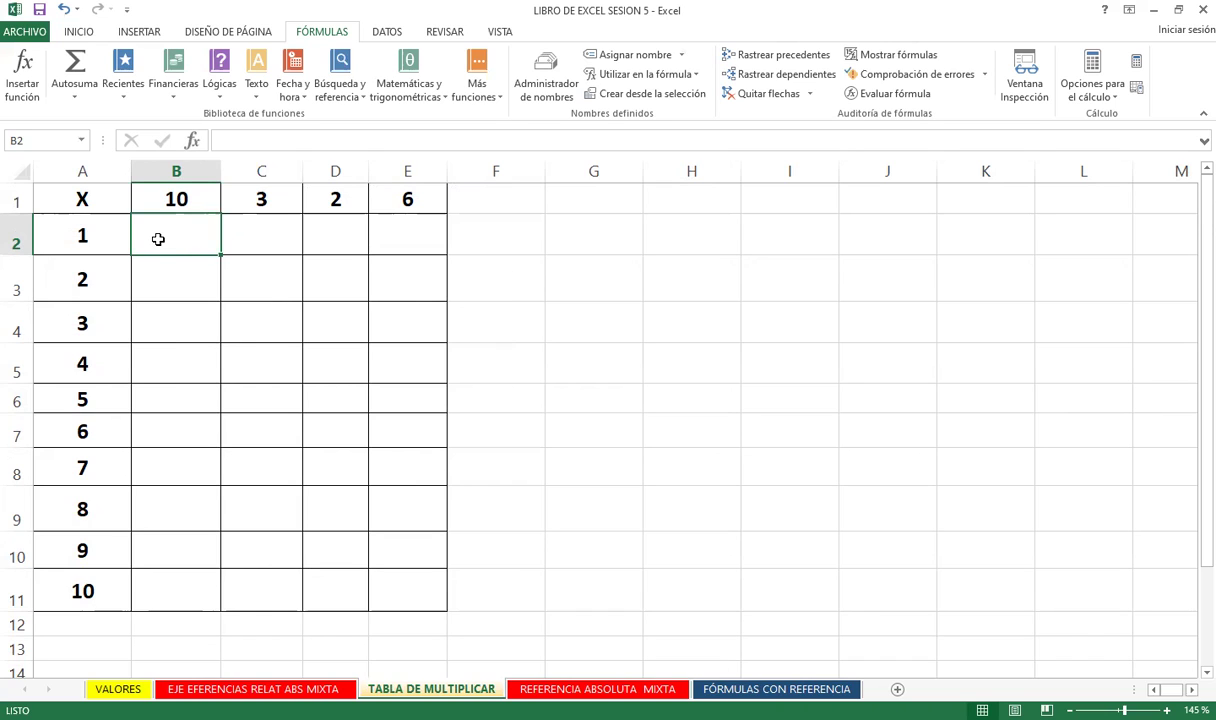
{"action": "type", "text": "="}
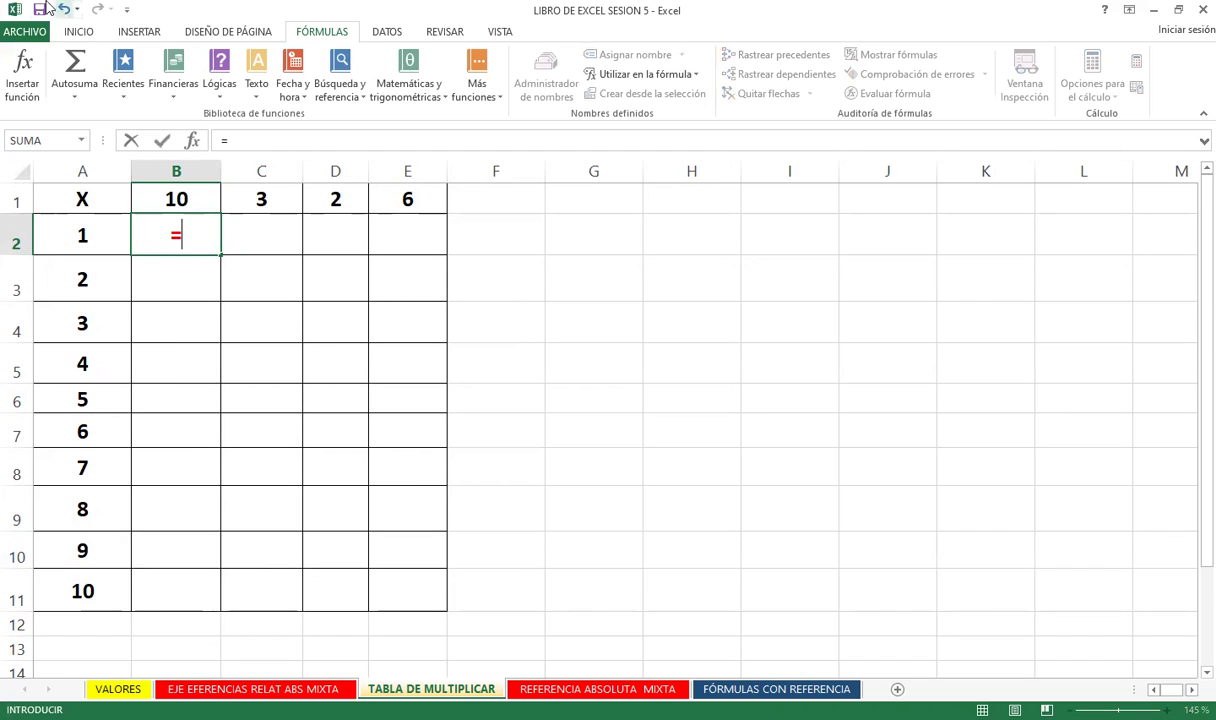
Enter =$B$1*A2 in B2 so the first product shows 10.
{"action": "left_click", "coordinate": [212, 200]}
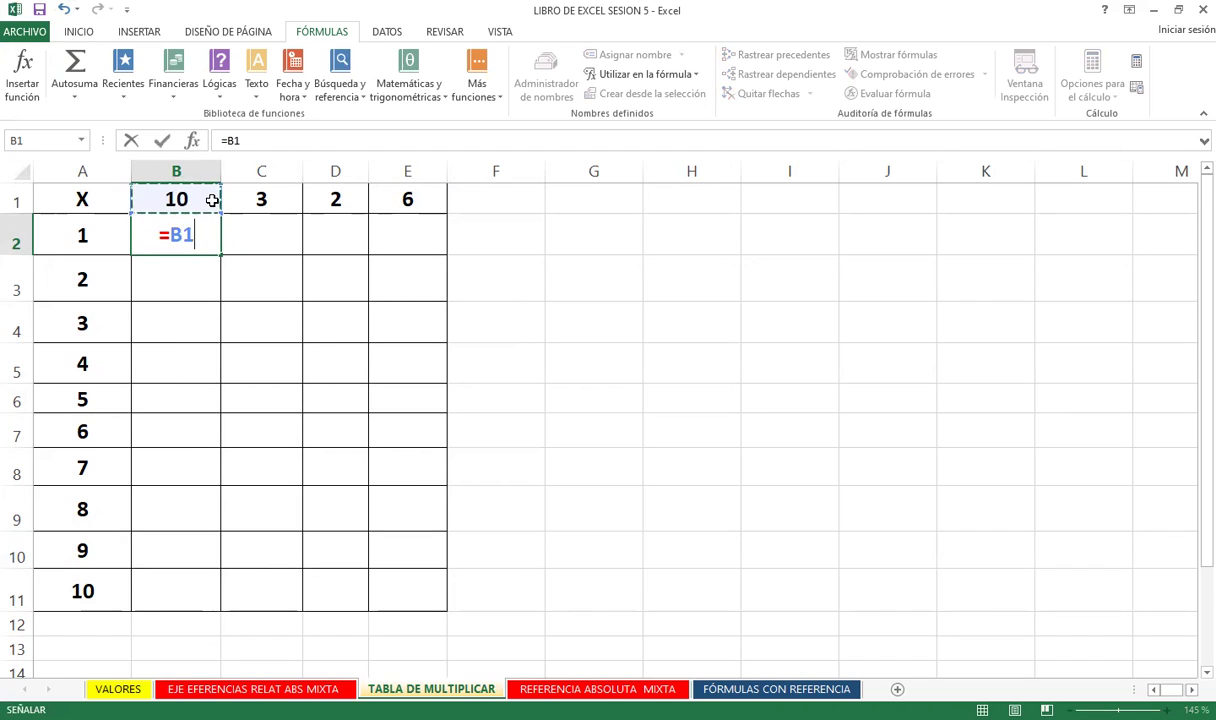
{"action": "key", "text": "F4"}
{"action": "type", "text": "*"}
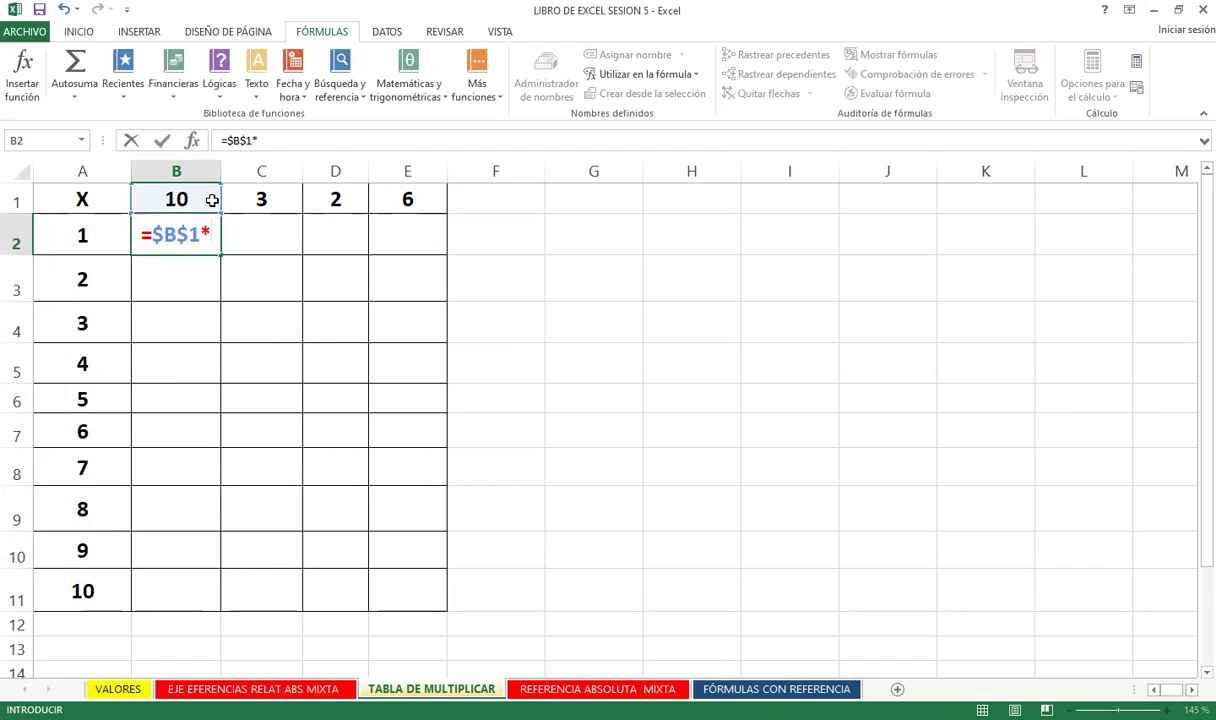
{"action": "left_click", "coordinate": [99, 241]}
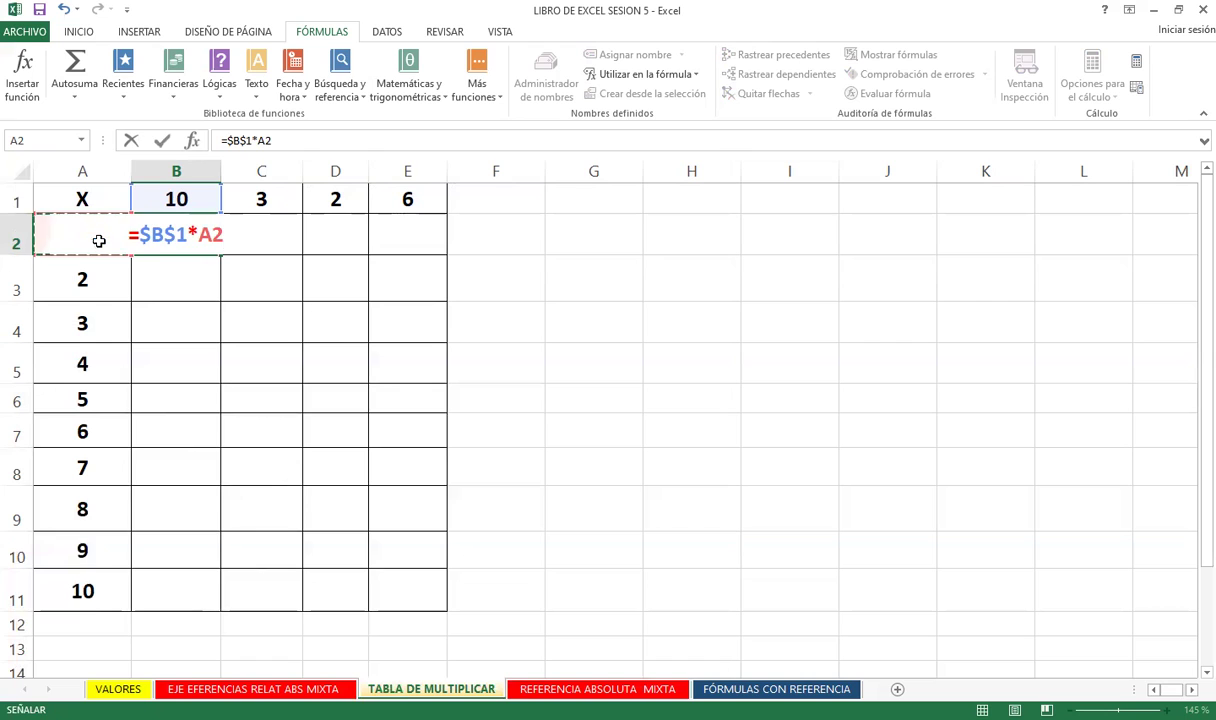
{"action": "key", "text": "Return"}
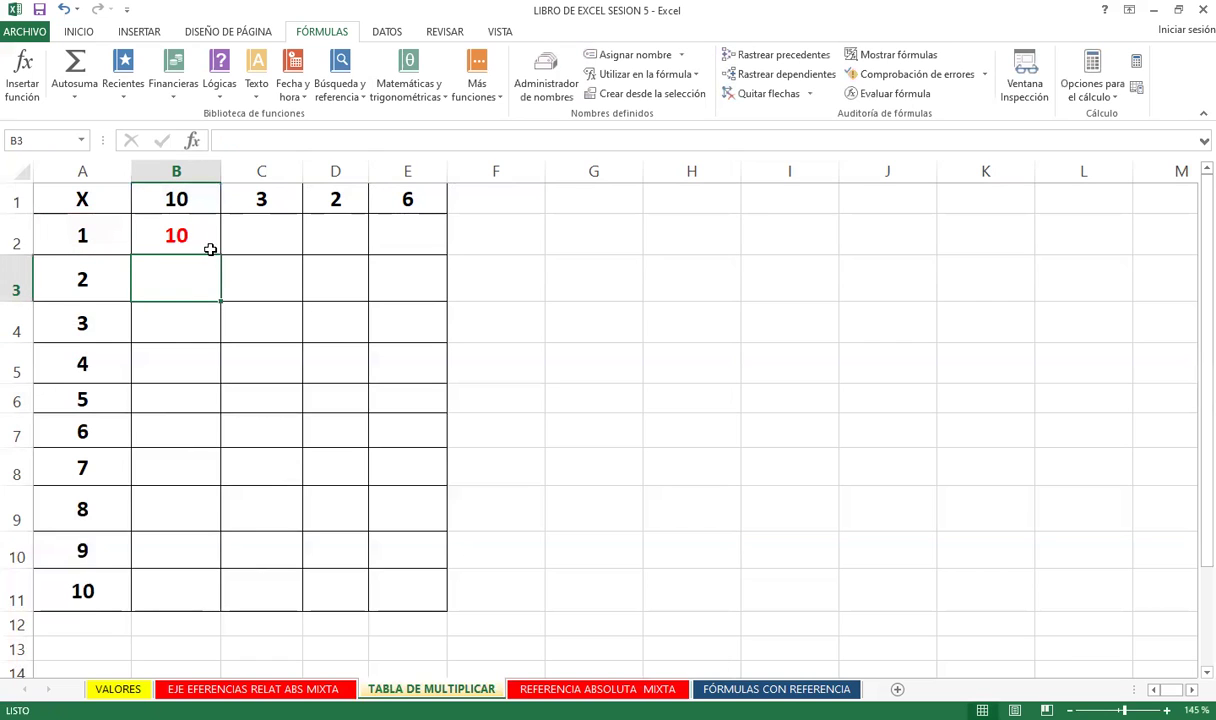
{"action": "left_click", "coordinate": [199, 241]}
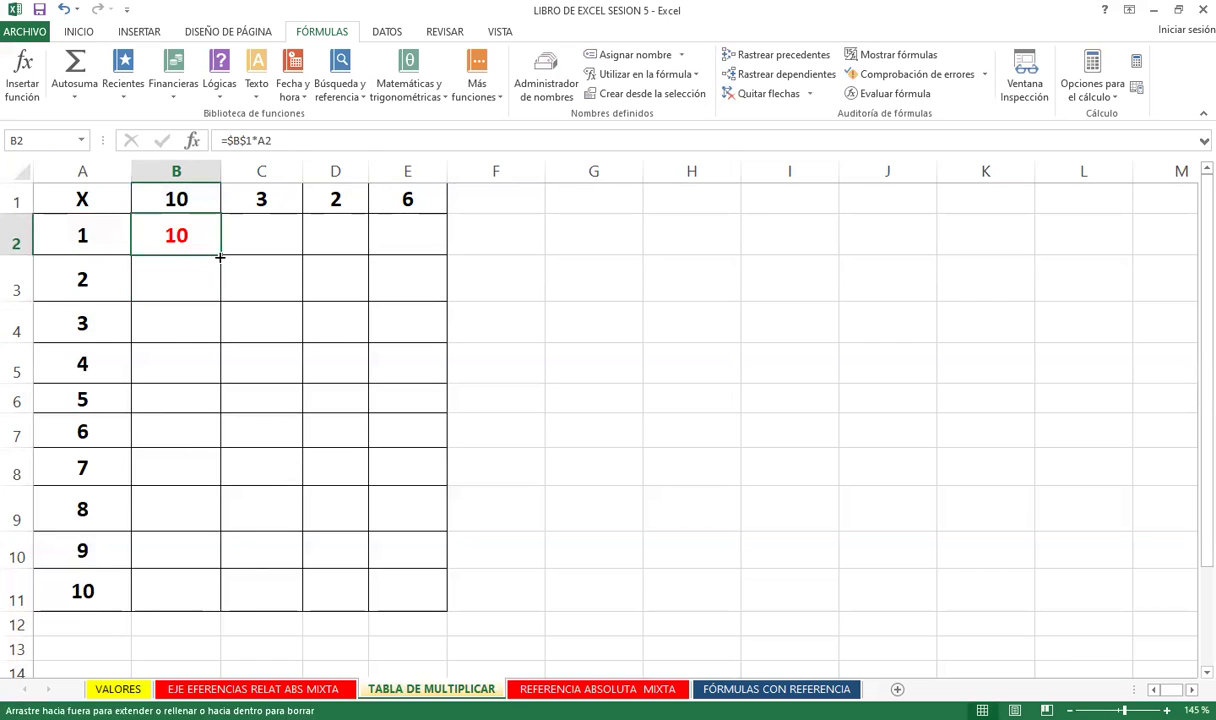
Fill =$B$1*A2 down B2:B11 to show 10 through 100 and check the copied formulas.
{"action": "double_click", "coordinate": [220, 255]}
{"action": "left_click", "coordinate": [200, 234]}
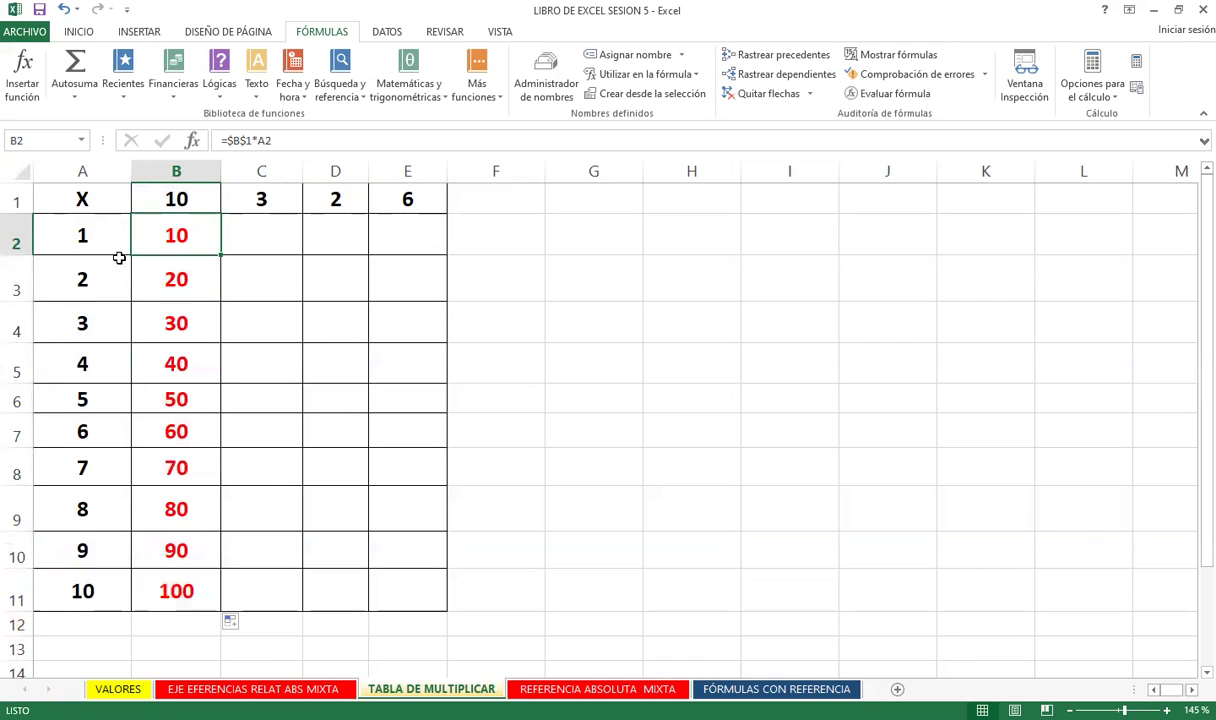
{"action": "left_click", "coordinate": [195, 277]}
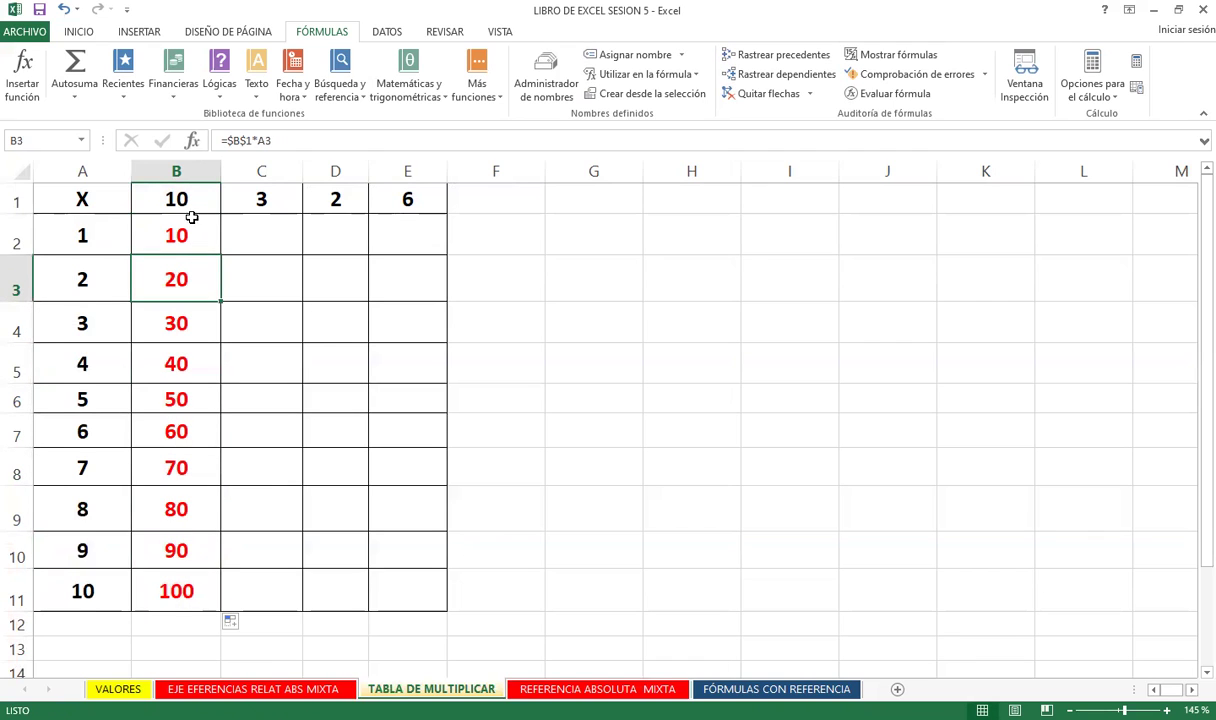
{"action": "left_click", "coordinate": [182, 324]}
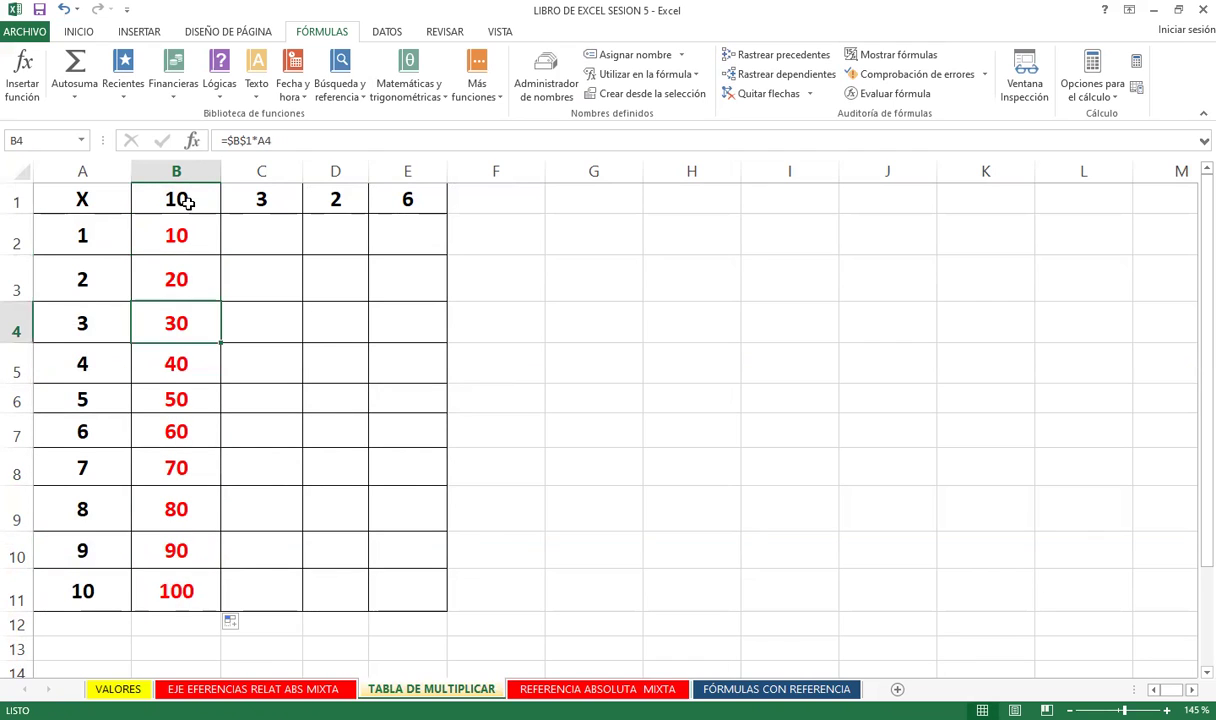
{"action": "left_click", "coordinate": [208, 597]}
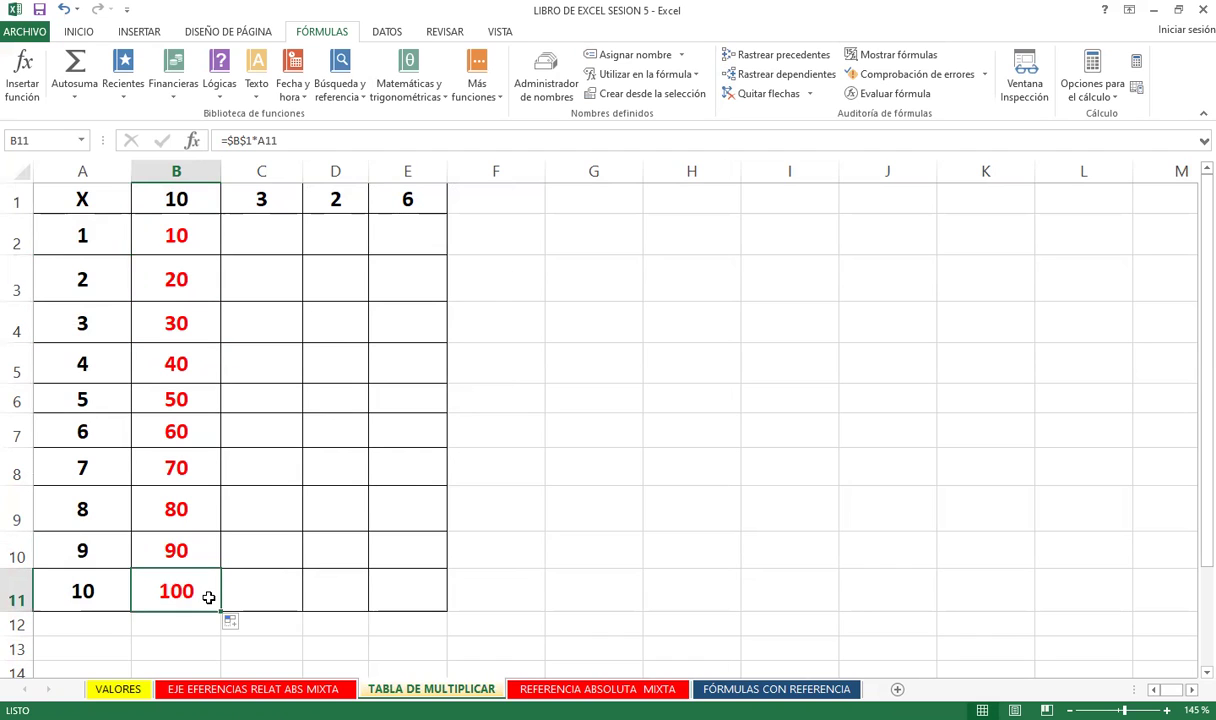
{"action": "left_click", "coordinate": [253, 237]}
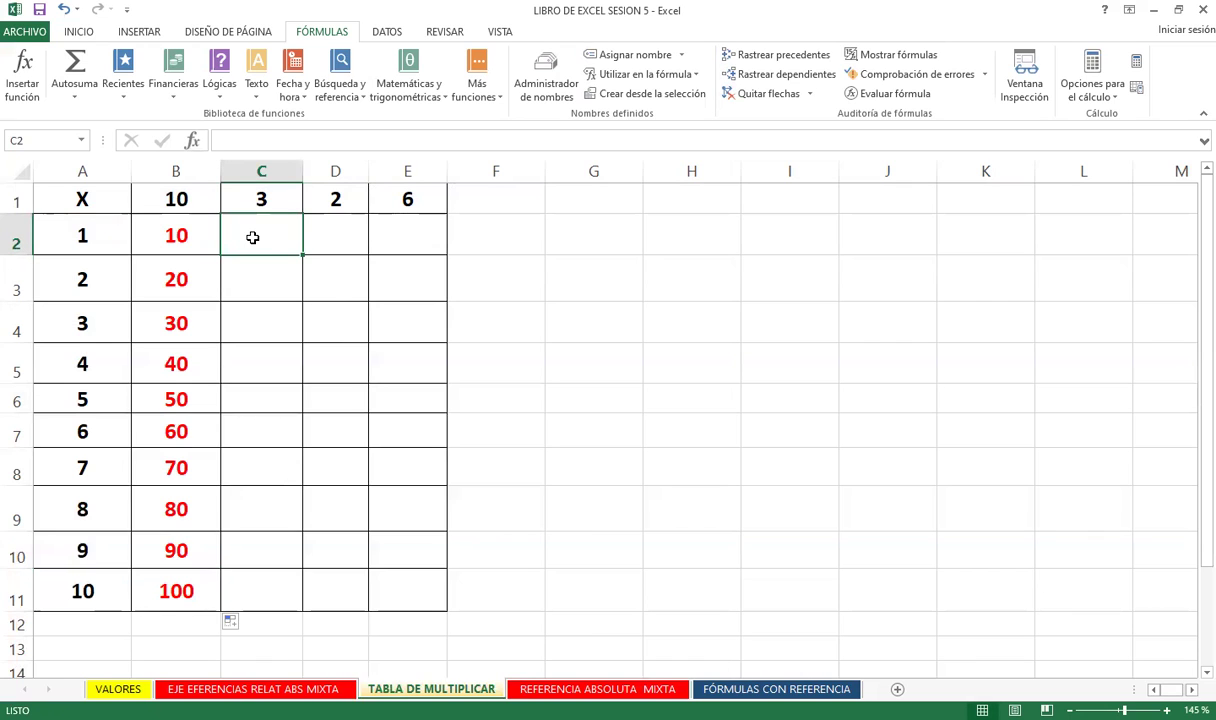
Enter the mixed-reference formula =C$1*$A2 in C2, giving 3.
{"action": "type", "text": "="}
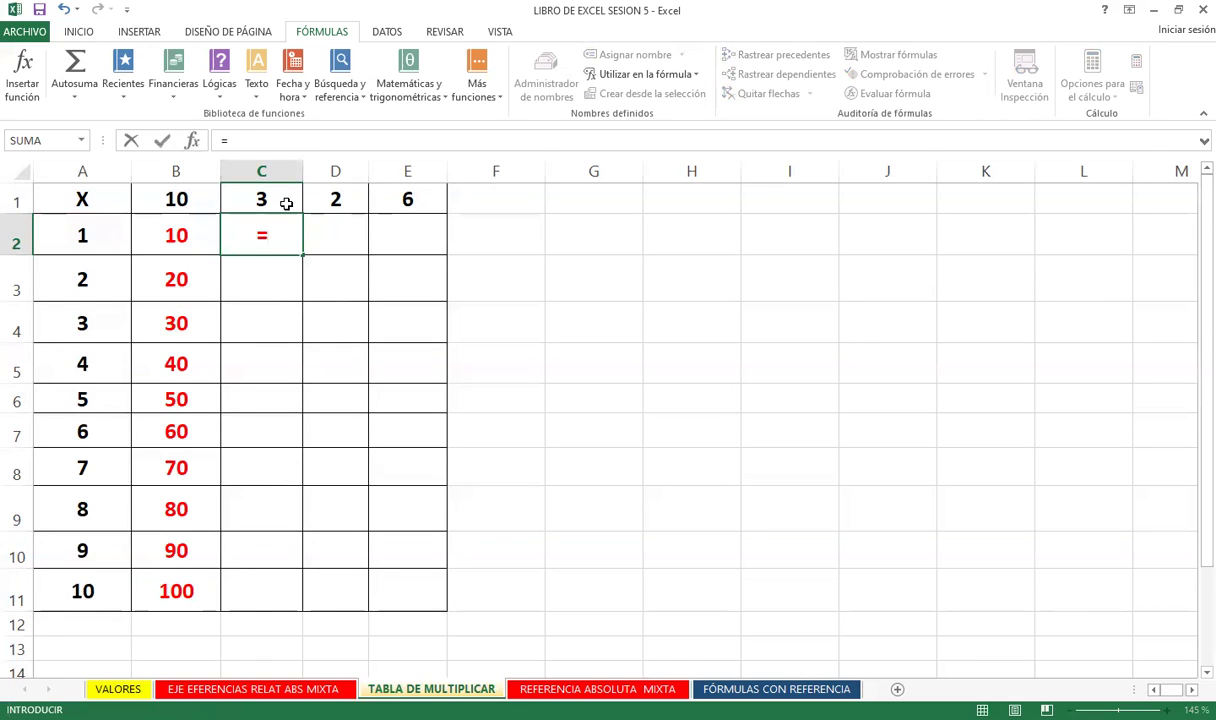
{"action": "left_click", "coordinate": [278, 200]}
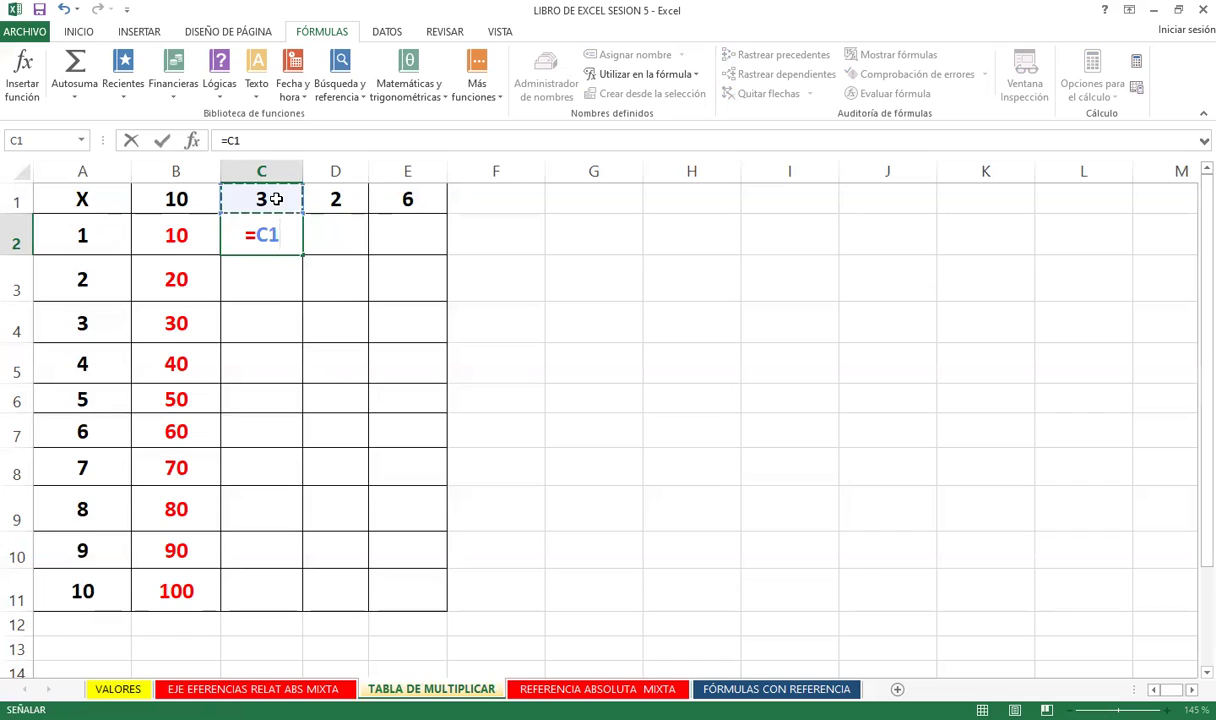
{"action": "key", "text": "F4"}
{"action": "key", "text": "F4"}
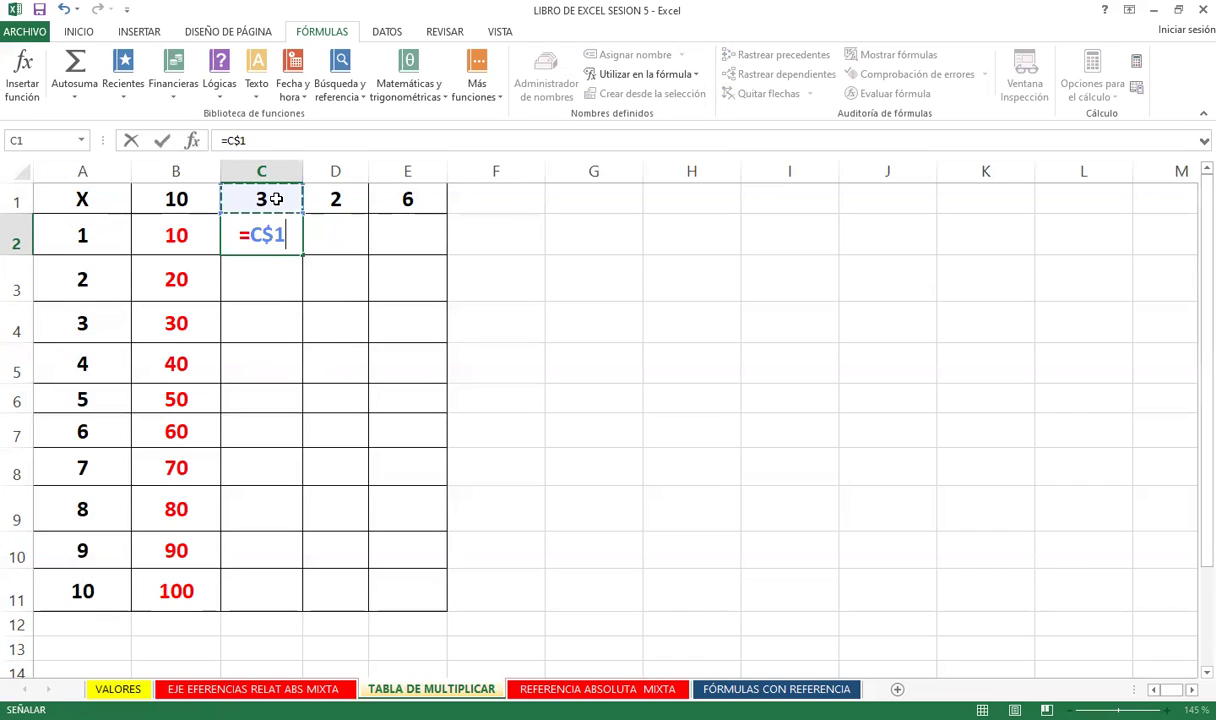
{"action": "type", "text": "*"}
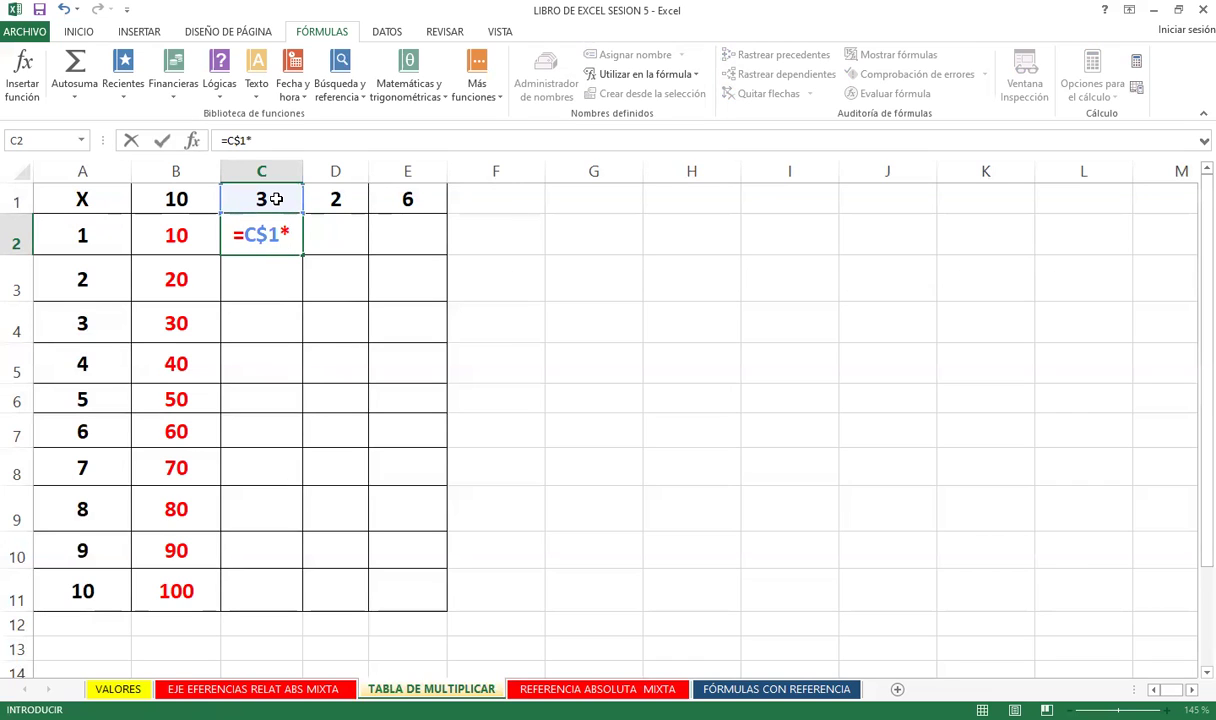
{"action": "left_click", "coordinate": [104, 230]}
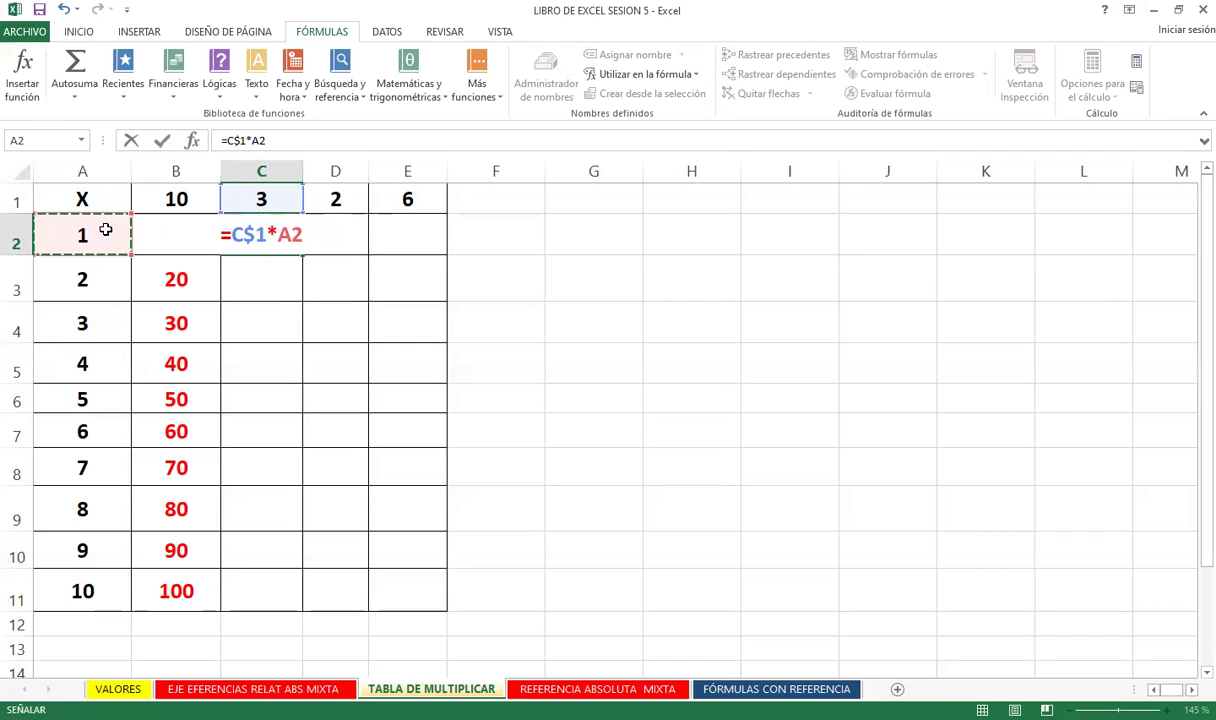
{"action": "key", "text": "F4"}
{"action": "key", "text": "F4"}
{"action": "key", "text": "F4"}
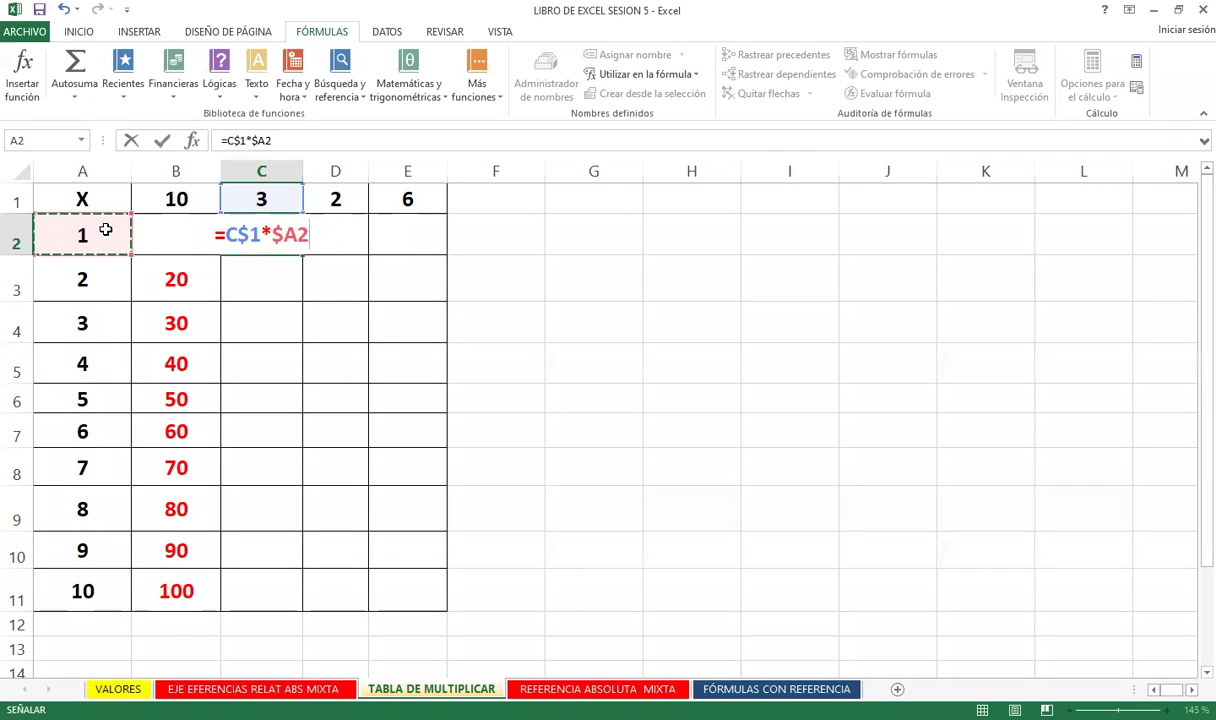
{"action": "key", "text": "Return"}
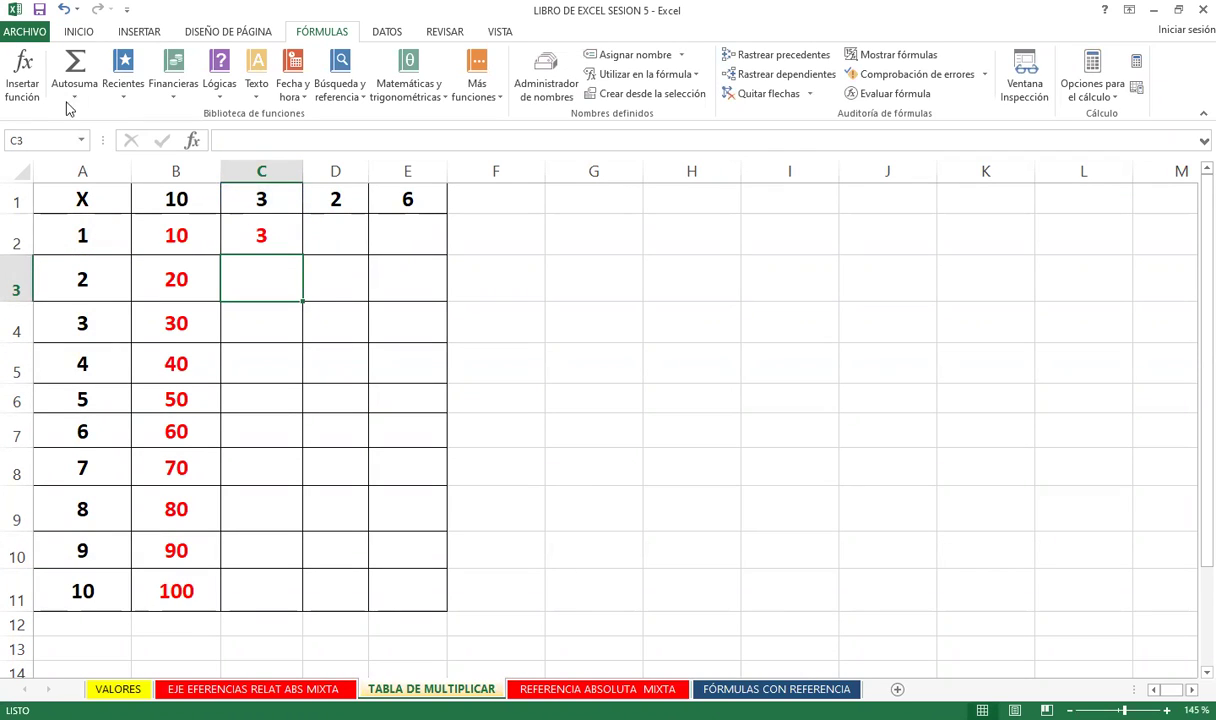
Fill the C2 formula down to C11 for 3 through 30 and verify the copies.
{"action": "left_click", "coordinate": [278, 234]}
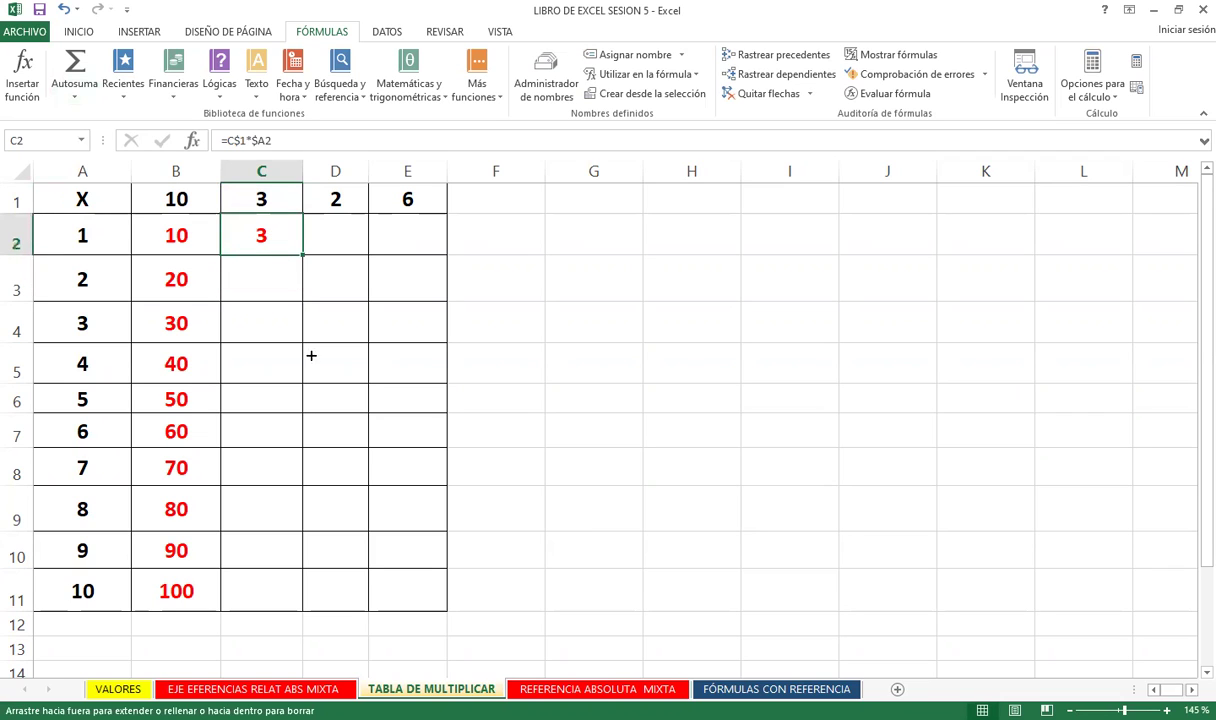
{"action": "left_click_drag", "start_coordinate": [303, 254], "coordinate": [300, 605]}
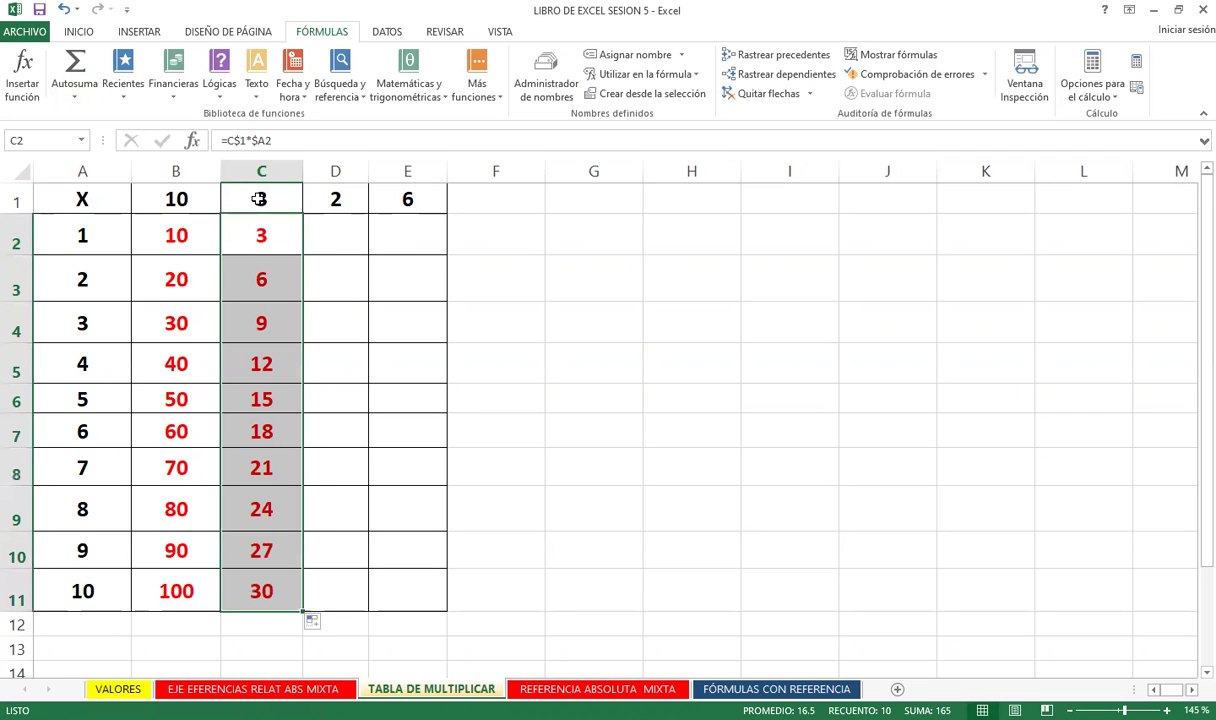
{"action": "left_click", "coordinate": [248, 235]}
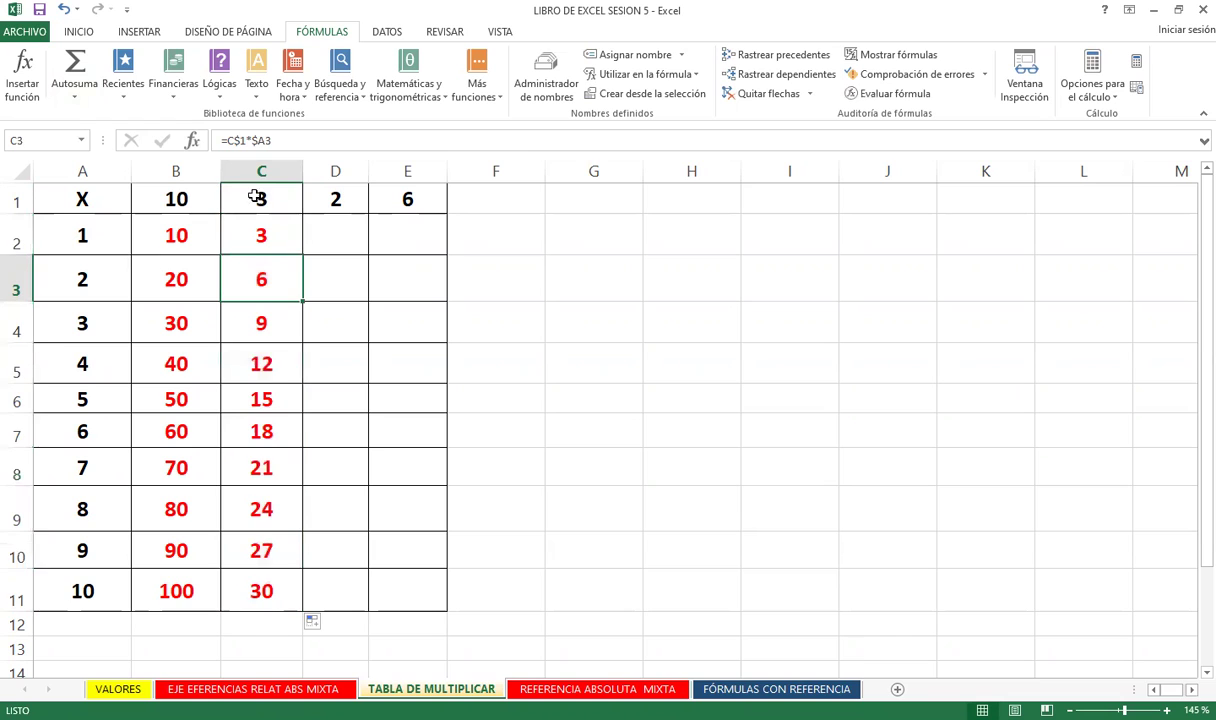
{"action": "left_click", "coordinate": [48, 578]}
{"action": "left_click", "coordinate": [268, 591]}
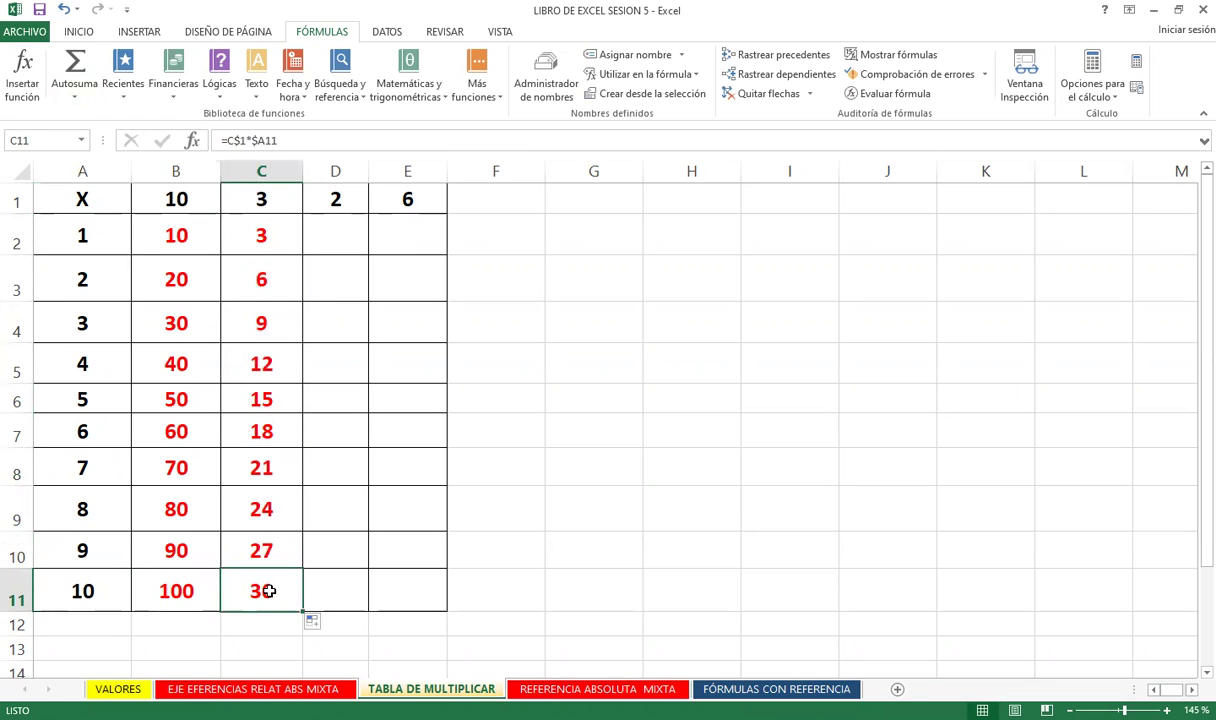
Enter =D$1*$A2 in D2, anchoring row 1 and column A, giving 2.
{"action": "left_click", "coordinate": [343, 229]}
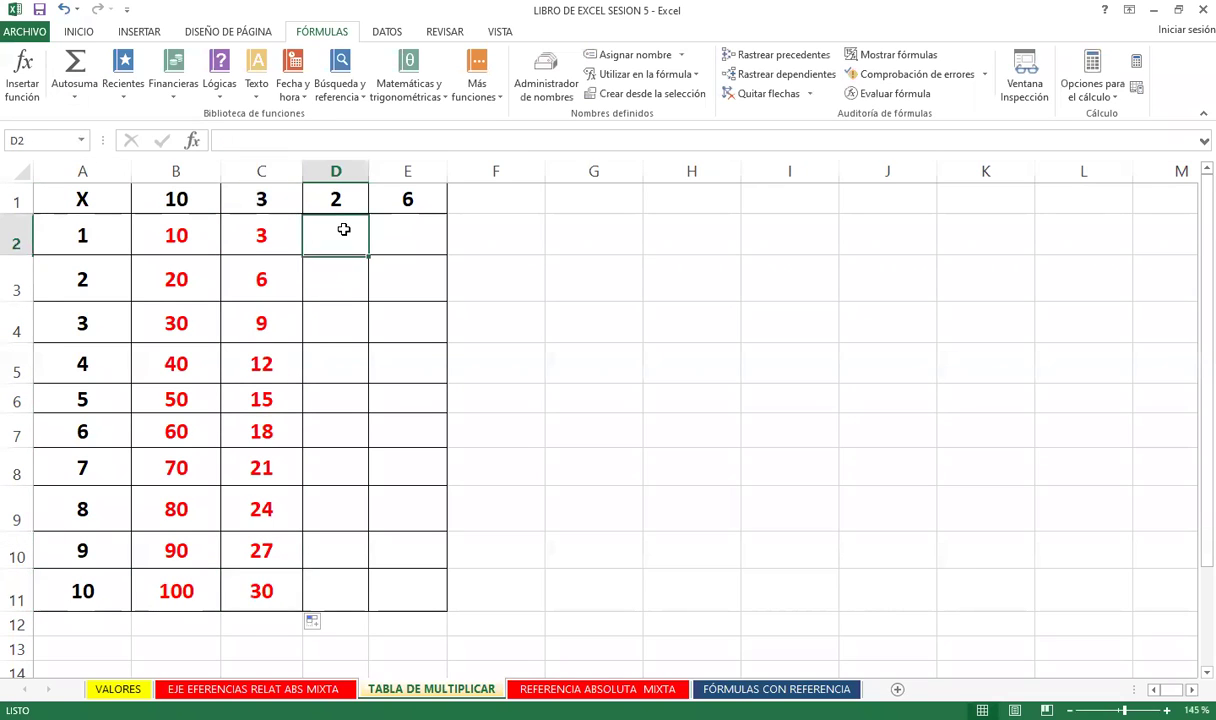
{"action": "type", "text": "="}
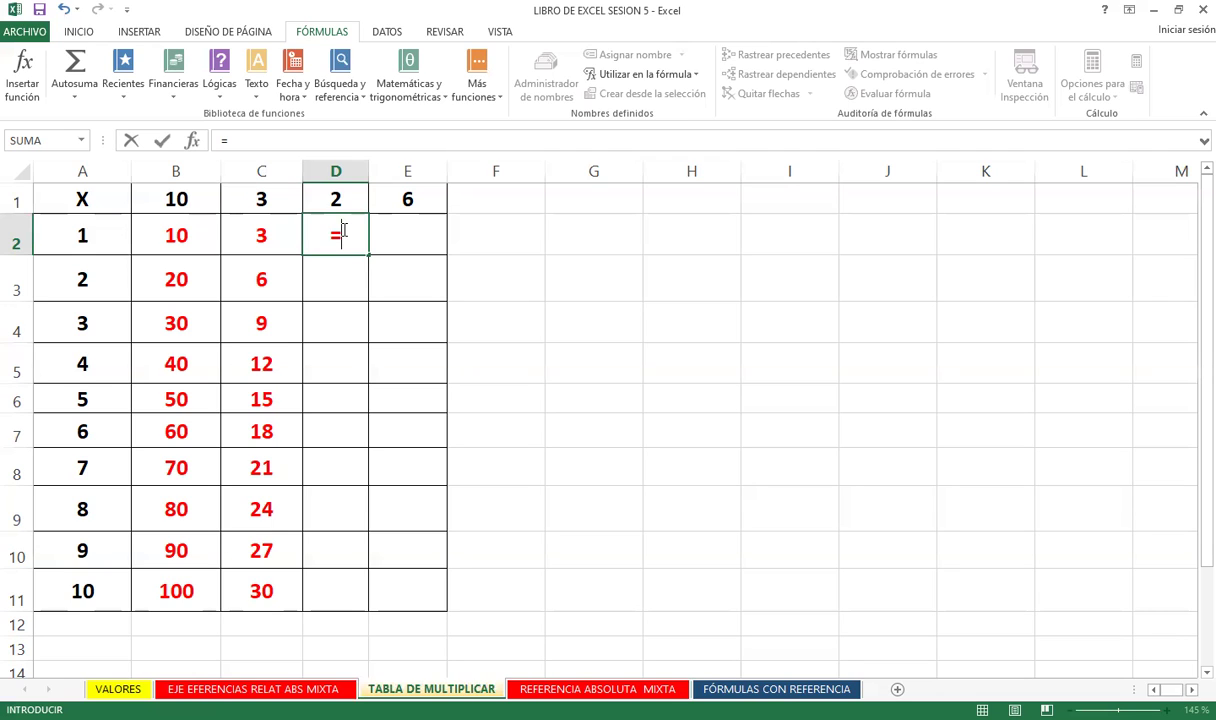
{"action": "left_click", "coordinate": [341, 201]}
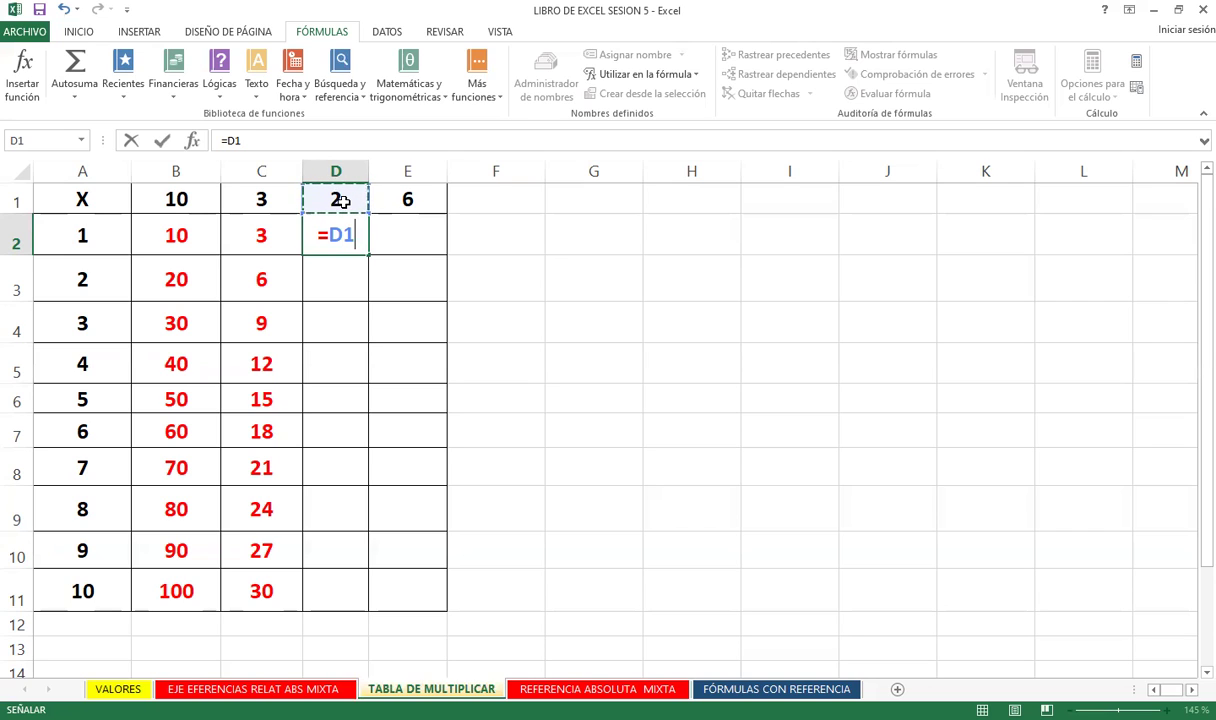
{"action": "key", "text": "F4"}
{"action": "key", "text": "F4"}
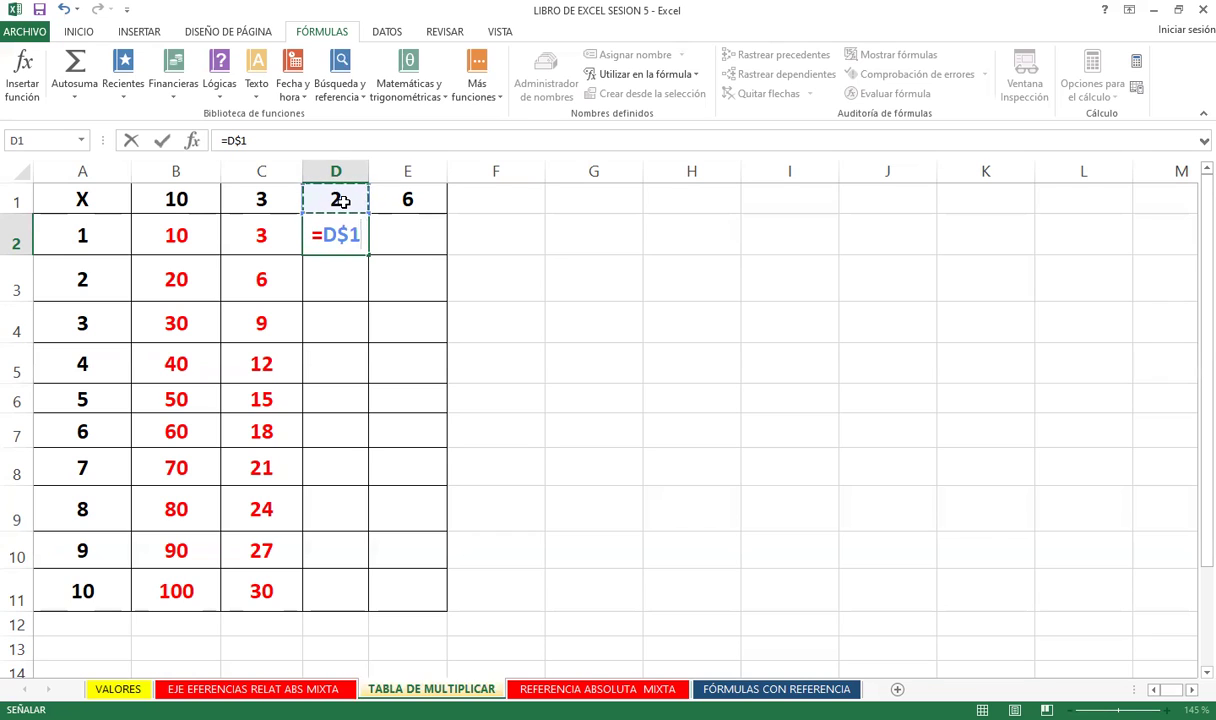
{"action": "type", "text": "*"}
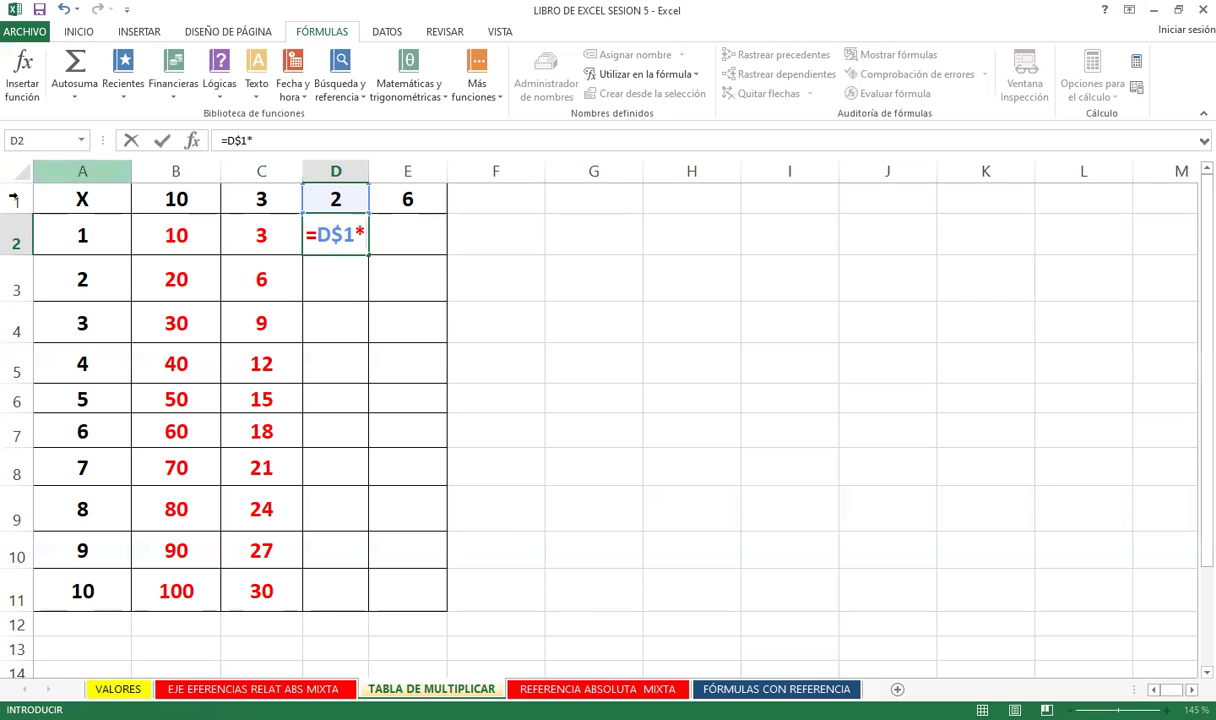
{"action": "left_click", "coordinate": [45, 230]}
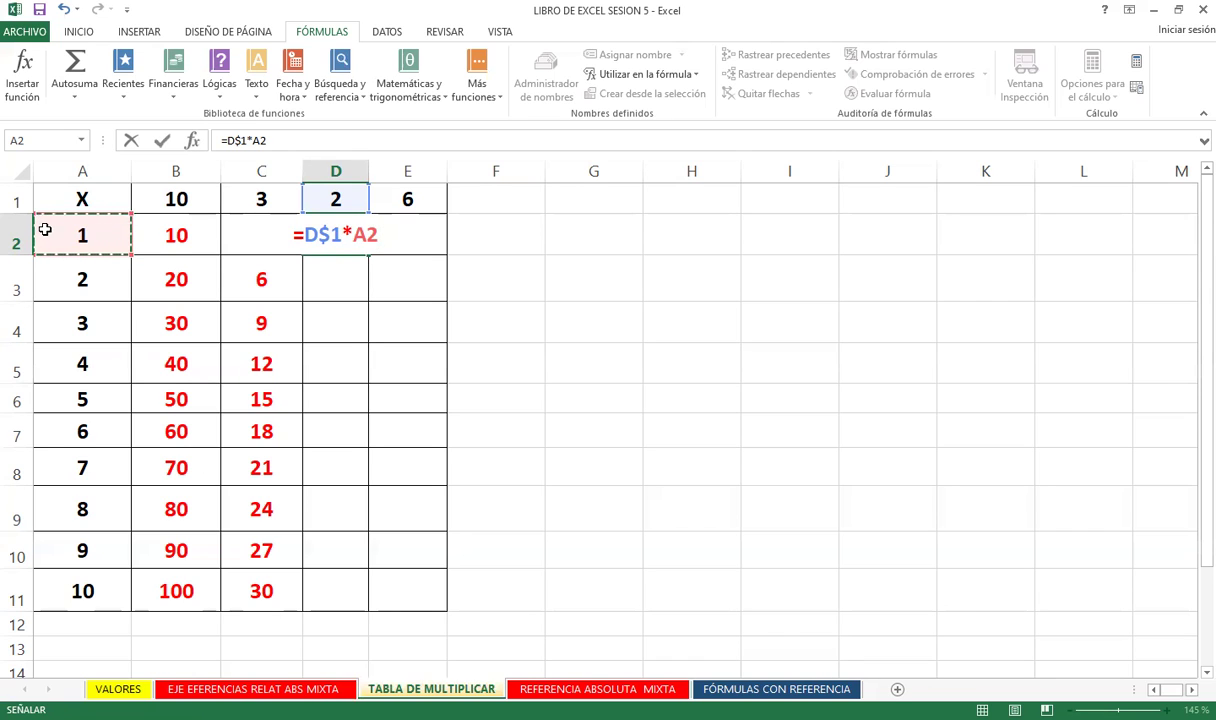
{"action": "scroll", "coordinate": [45, 230], "scroll_direction": "down", "scroll_amount": 1}
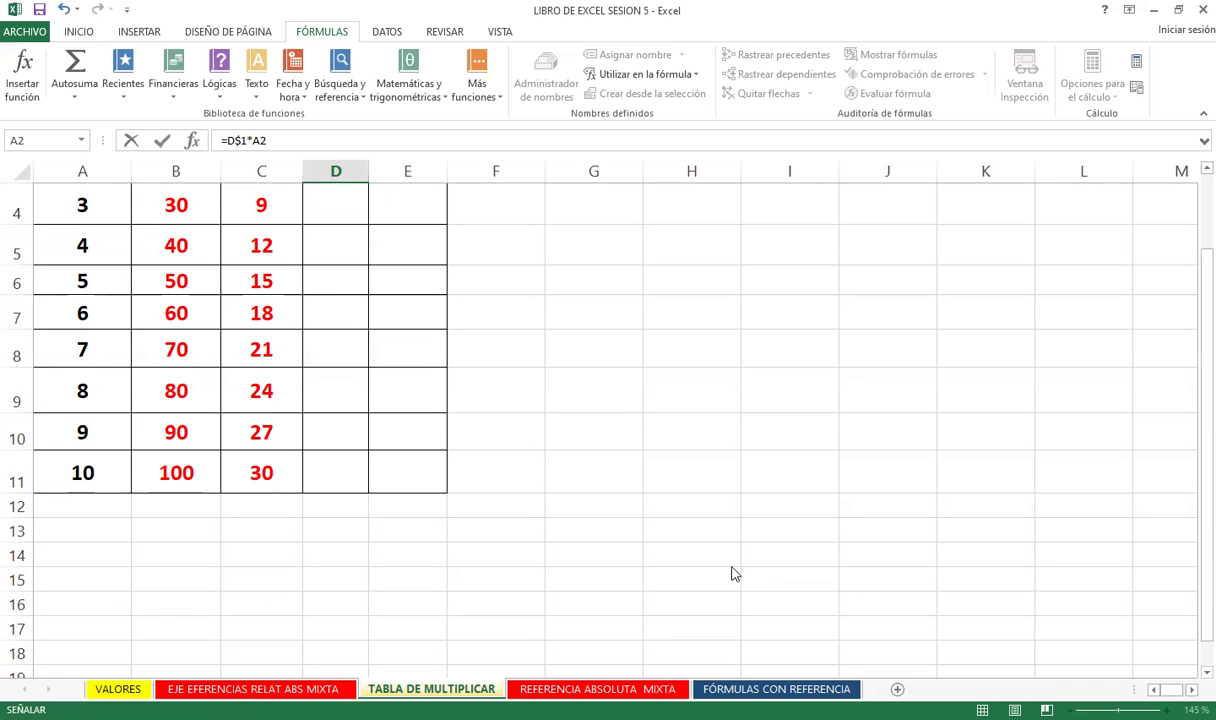
{"action": "scroll", "coordinate": [731, 573], "scroll_direction": "up", "scroll_amount": 1}
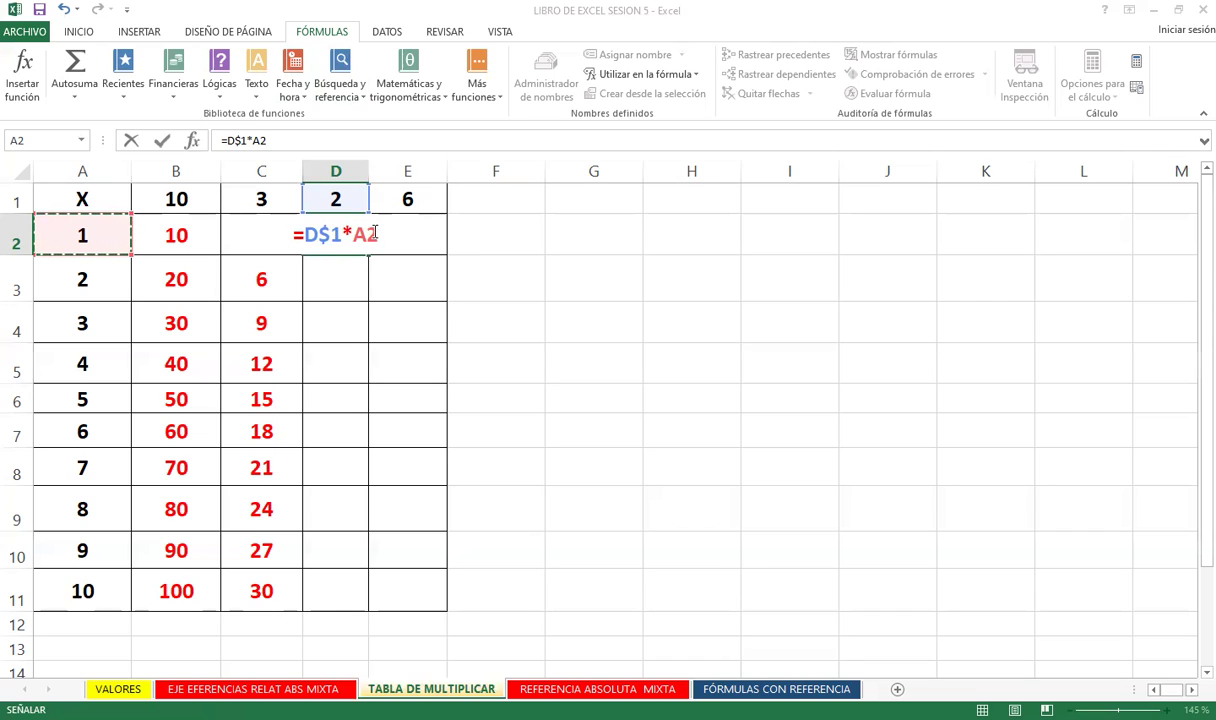
{"action": "left_click", "coordinate": [375, 233]}
{"action": "key", "text": "F4"}
{"action": "key", "text": "F4"}
{"action": "key", "text": "F4"}
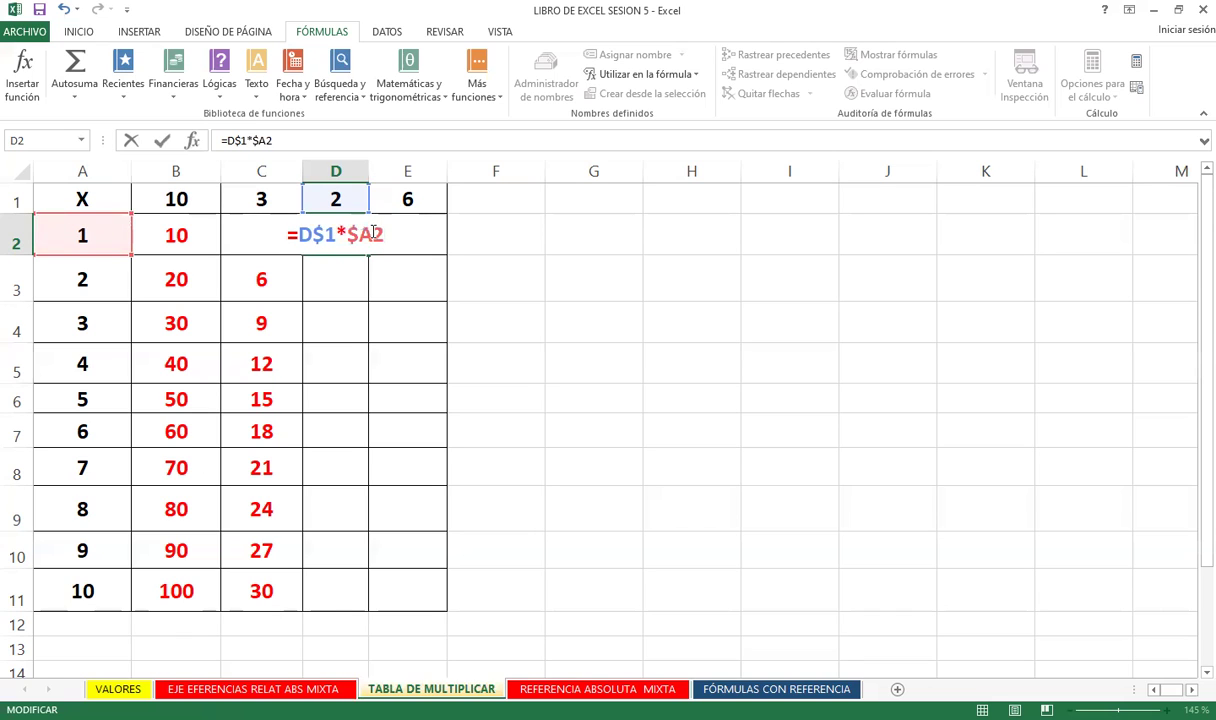
{"action": "key", "text": "ctrl+Return"}
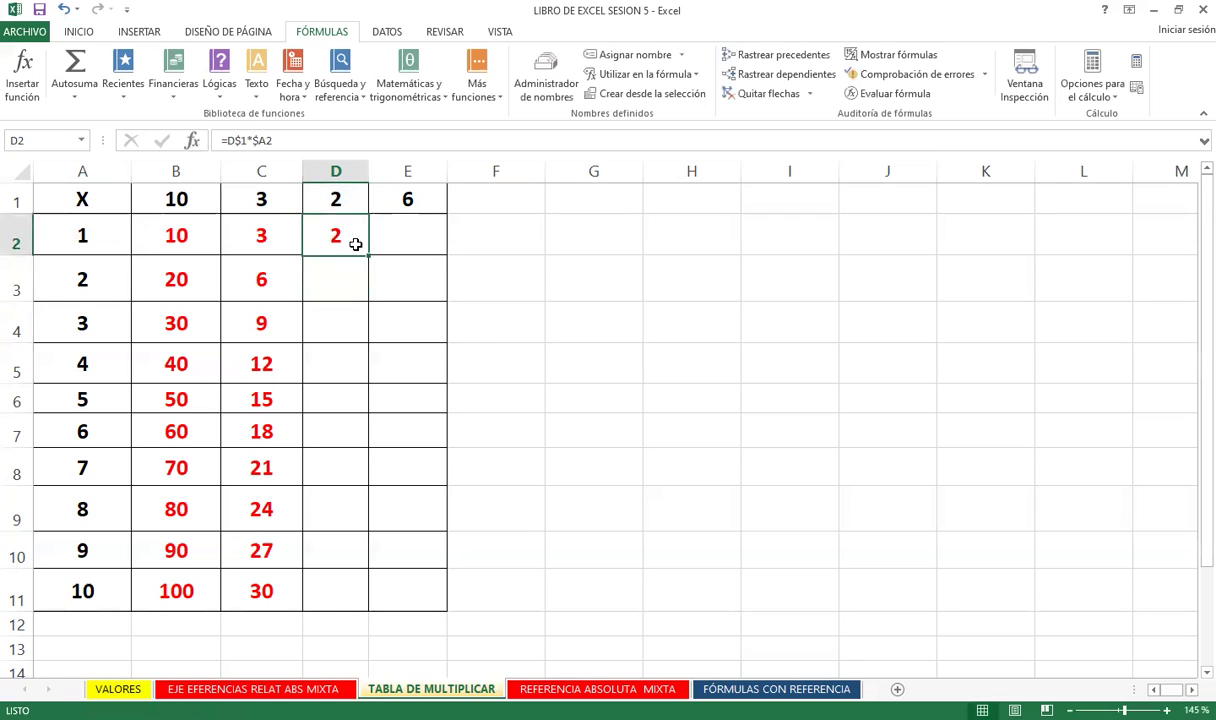
Copy the D2 formula down to D11 for the 2 times table, 2 to 20.
{"action": "left_click", "coordinate": [372, 260]}
{"action": "left_click", "coordinate": [360, 250]}
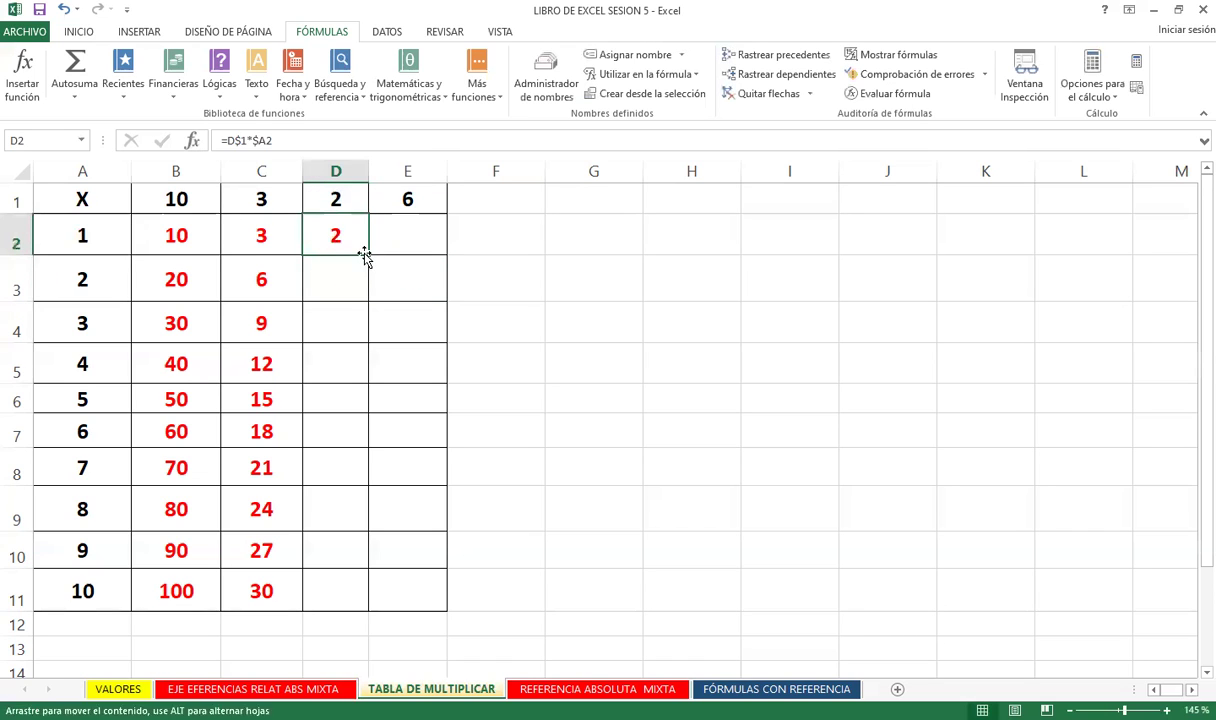
{"action": "double_click", "coordinate": [368, 256]}
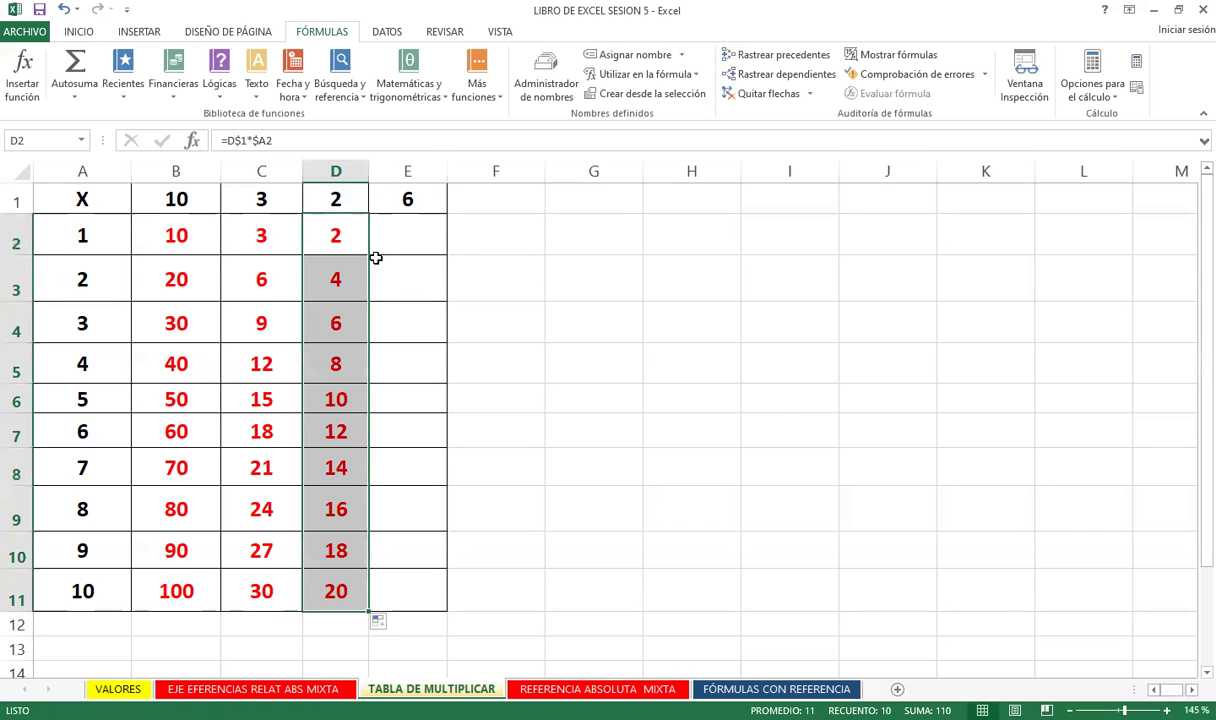
{"action": "left_click", "coordinate": [423, 241]}
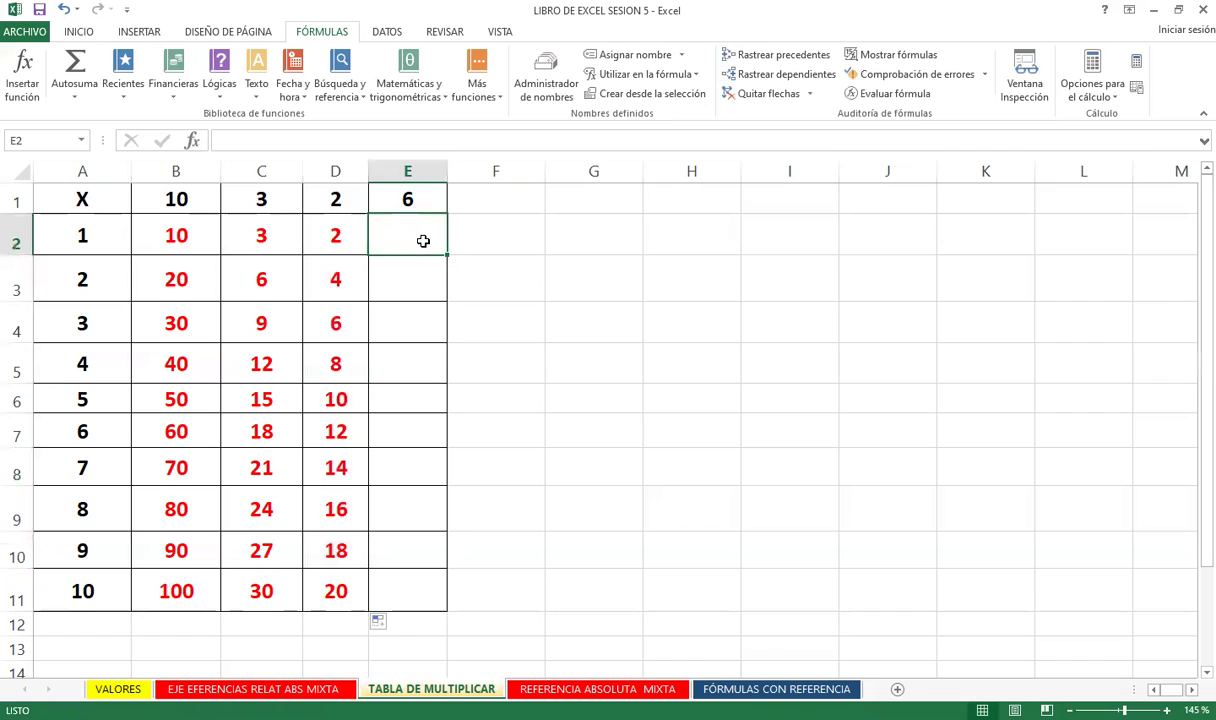
Enter =A2*$E$1 in E2 with E1 absolute, giving 6.
{"action": "type", "text": "="}
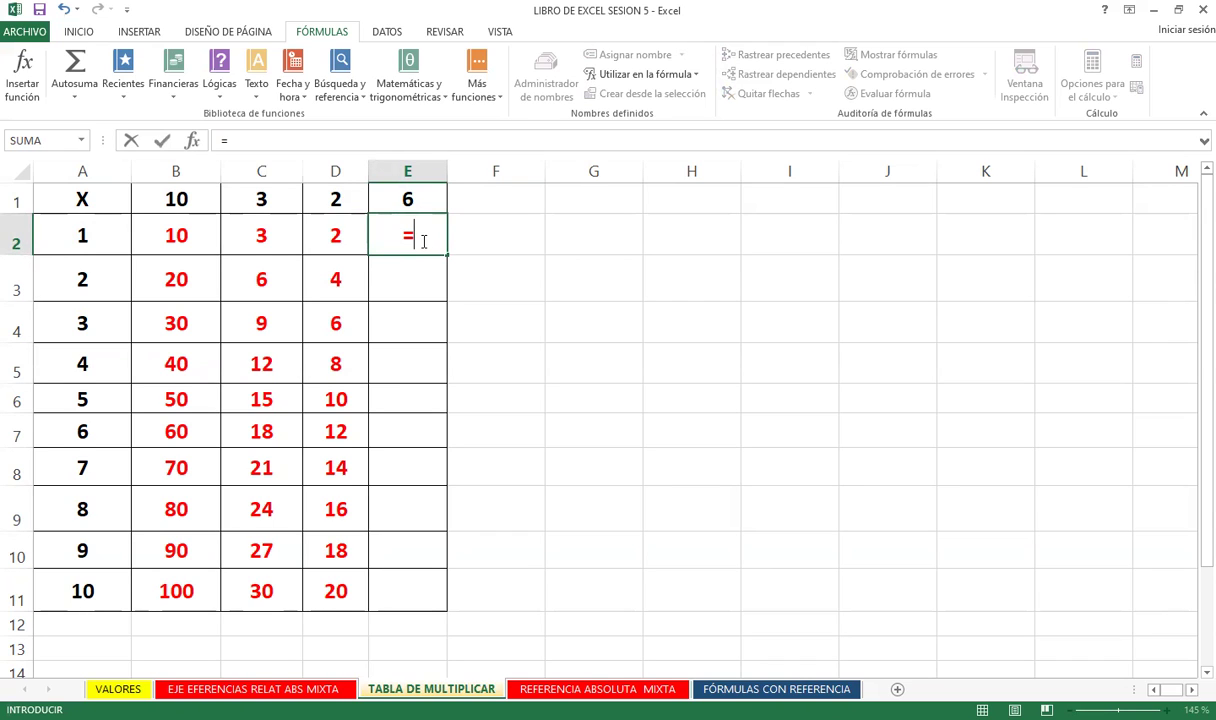
{"action": "left_click", "coordinate": [101, 234]}
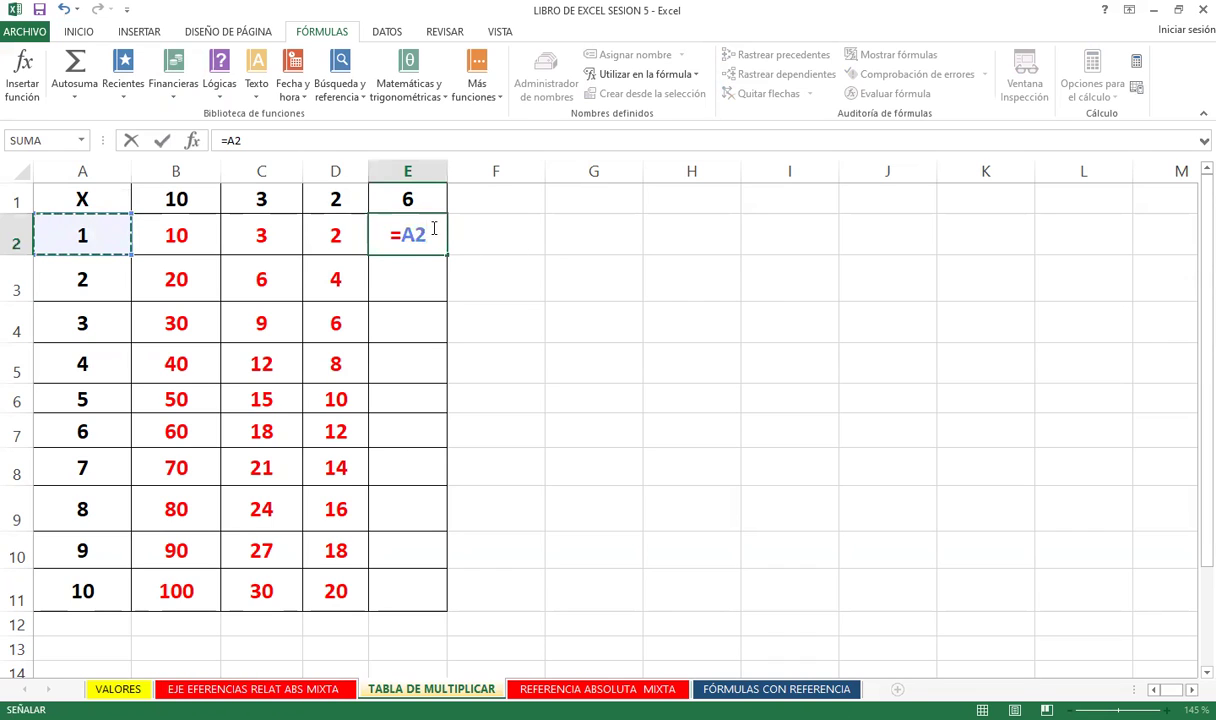
{"action": "type", "text": "*"}
{"action": "left_click", "coordinate": [419, 200]}
{"action": "key", "text": "F4"}
{"action": "key", "text": "Return"}
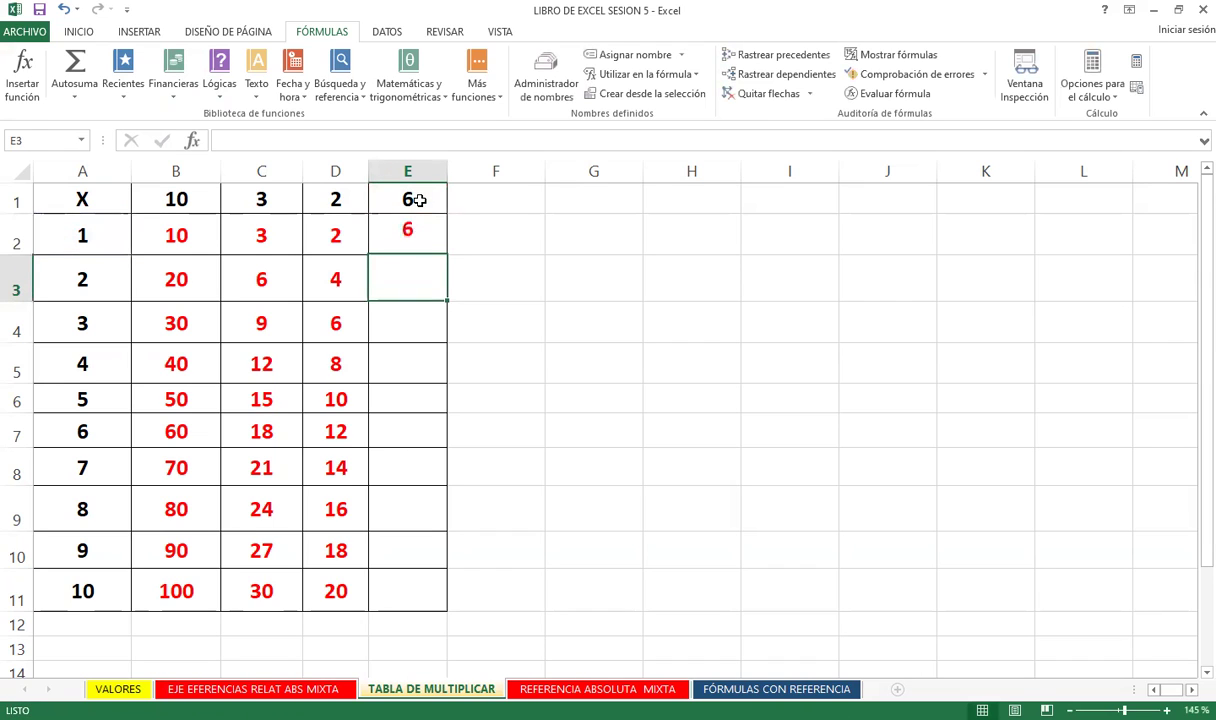
Fill the E2 formula down to E11 for 6 through 60 and select E2:E11.
{"action": "left_click", "coordinate": [421, 250]}
{"action": "left_click", "coordinate": [452, 253]}
{"action": "left_click", "coordinate": [442, 250]}
{"action": "double_click", "coordinate": [447, 254]}
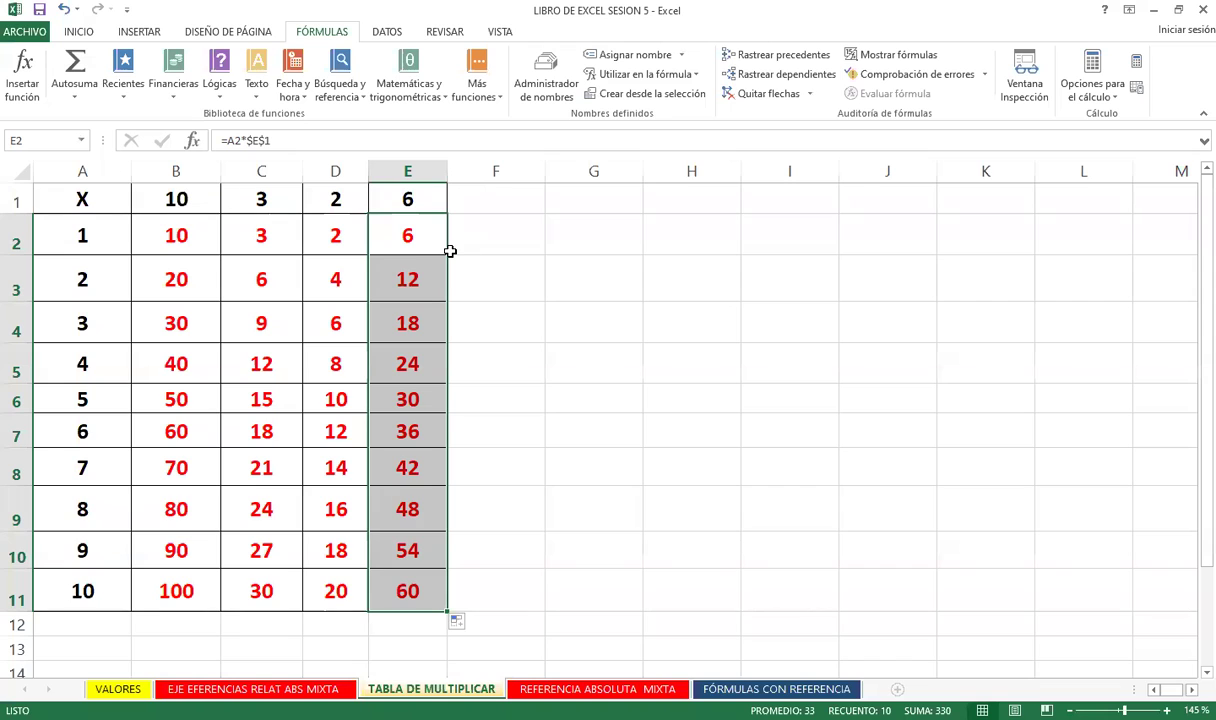
{"action": "mouse_move", "coordinate": [421, 231]}
{"action": "left_mouse_down"}
{"action": "mouse_move", "coordinate": [450, 474]}
{"action": "mouse_move", "coordinate": [421, 584]}
{"action": "left_mouse_up"}
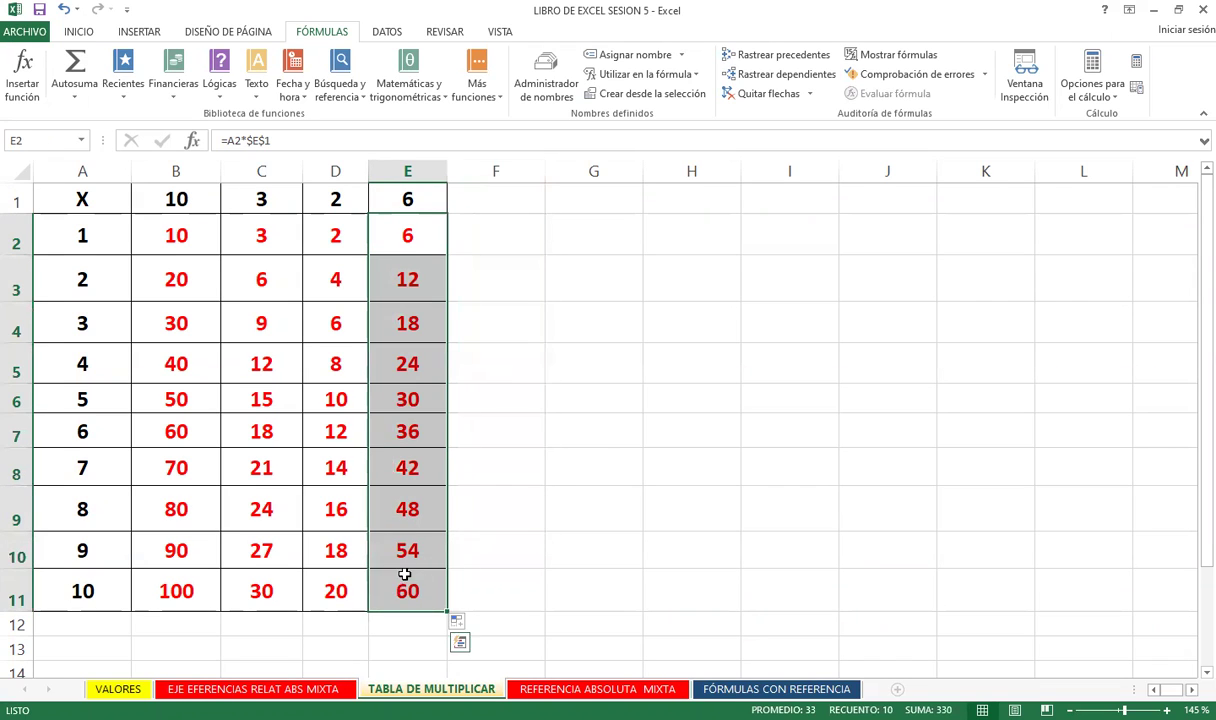
Clear E2:E11, cancel a retyped =A2*$E$1 in E2, and return to the EJE EFERENCIAS RELAT ABS MIXTA sheet.
{"action": "key", "text": "Delete"}
{"action": "left_click", "coordinate": [393, 239]}
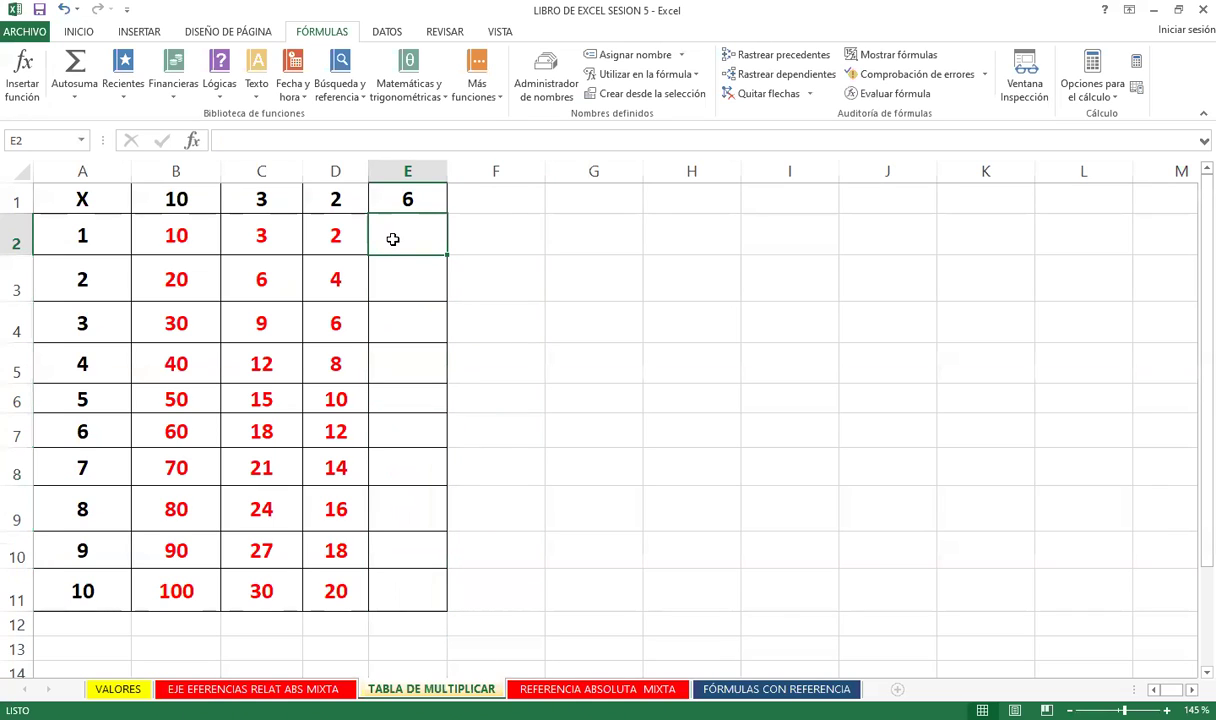
{"action": "type", "text": "="}
{"action": "left_click", "coordinate": [88, 235]}
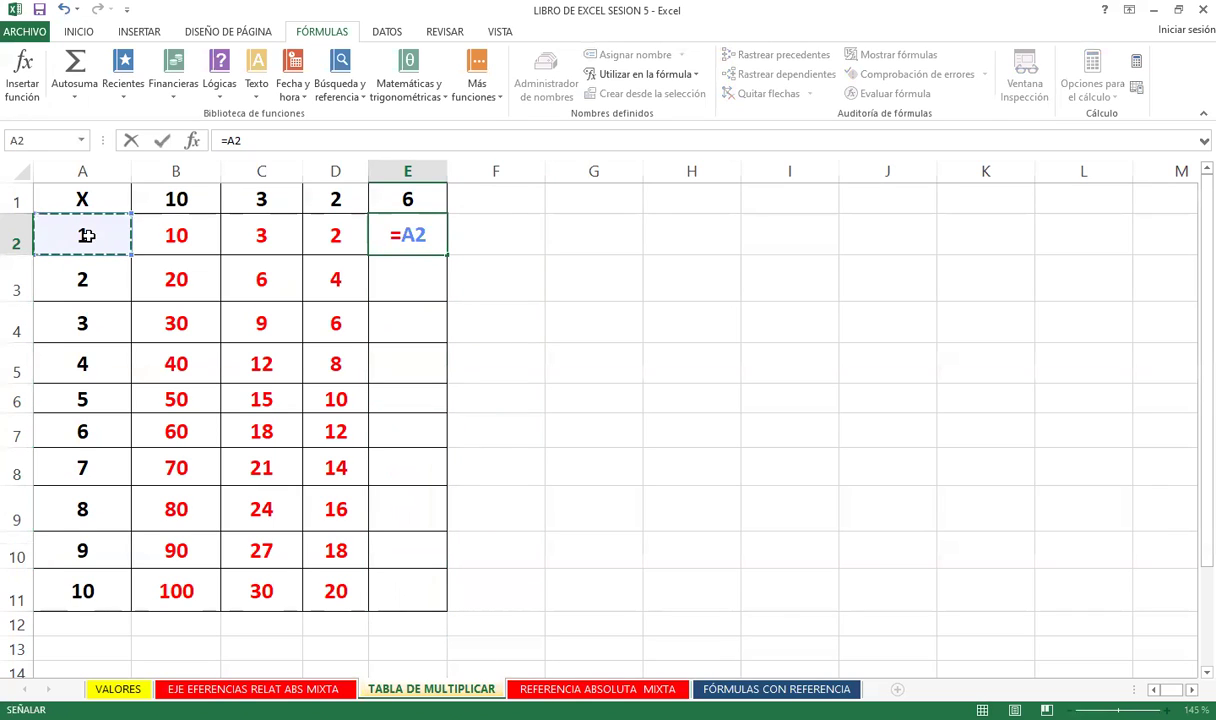
{"action": "type", "text": "*"}
{"action": "left_click", "coordinate": [411, 198]}
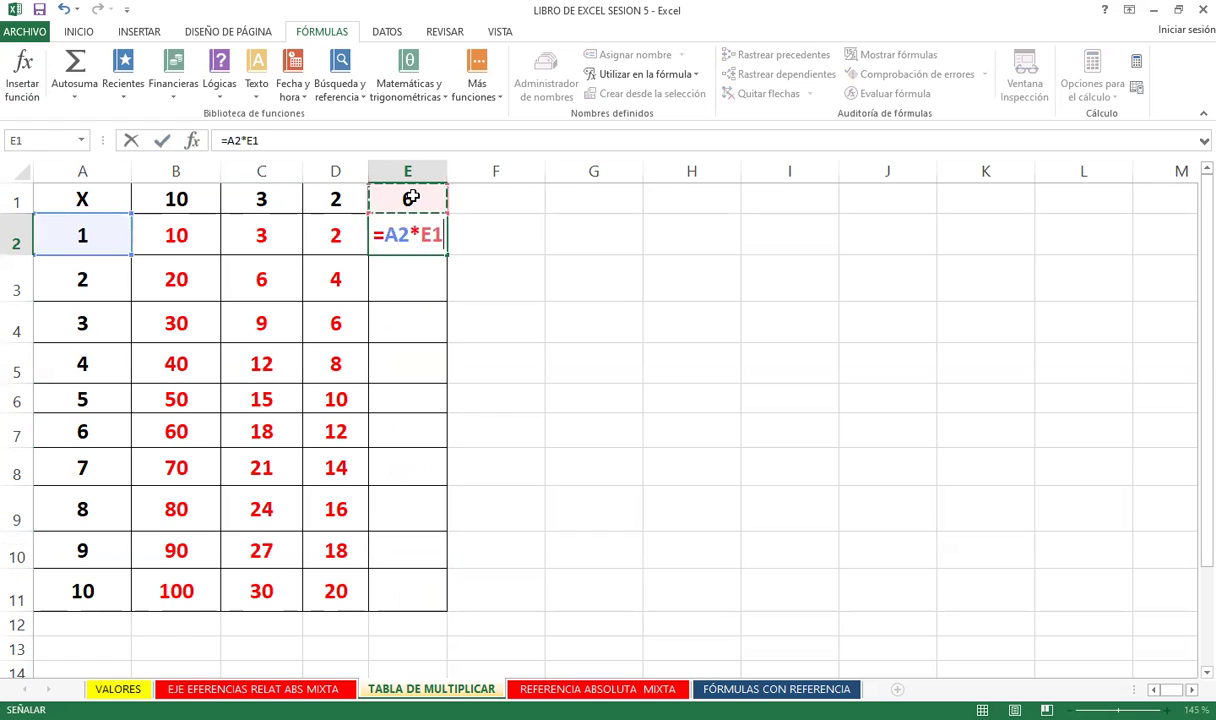
{"action": "key", "text": "F4"}
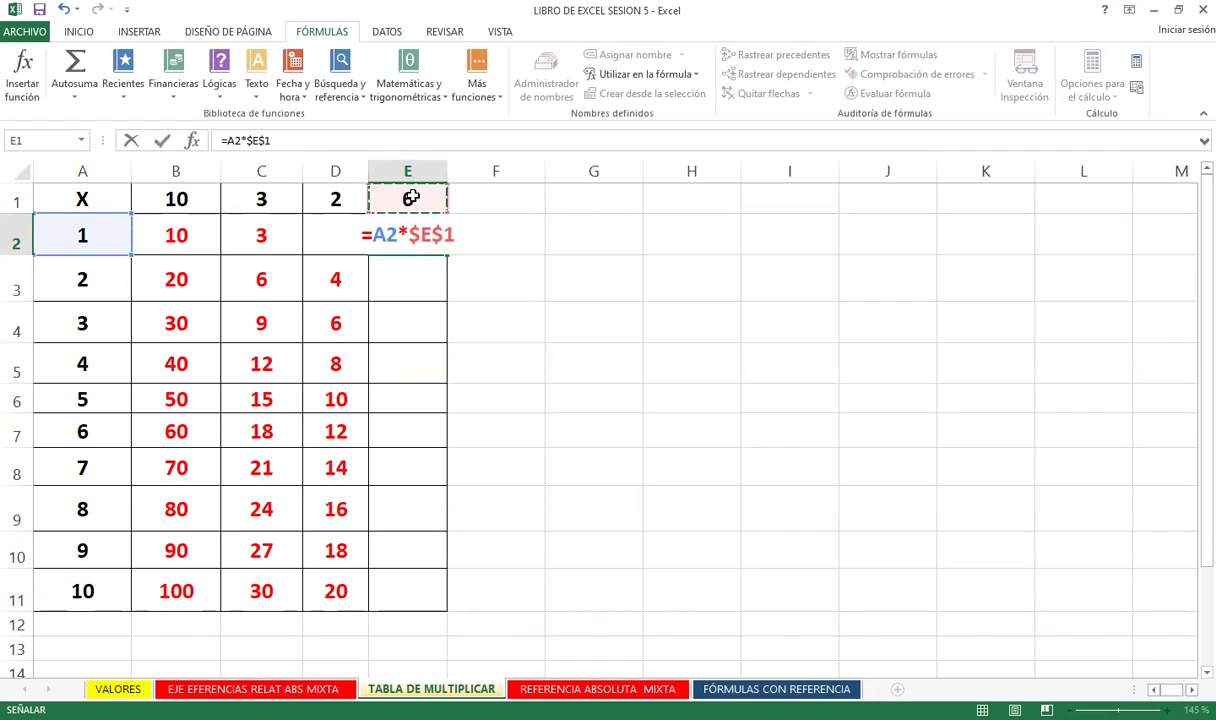
{"action": "key", "text": "Escape"}
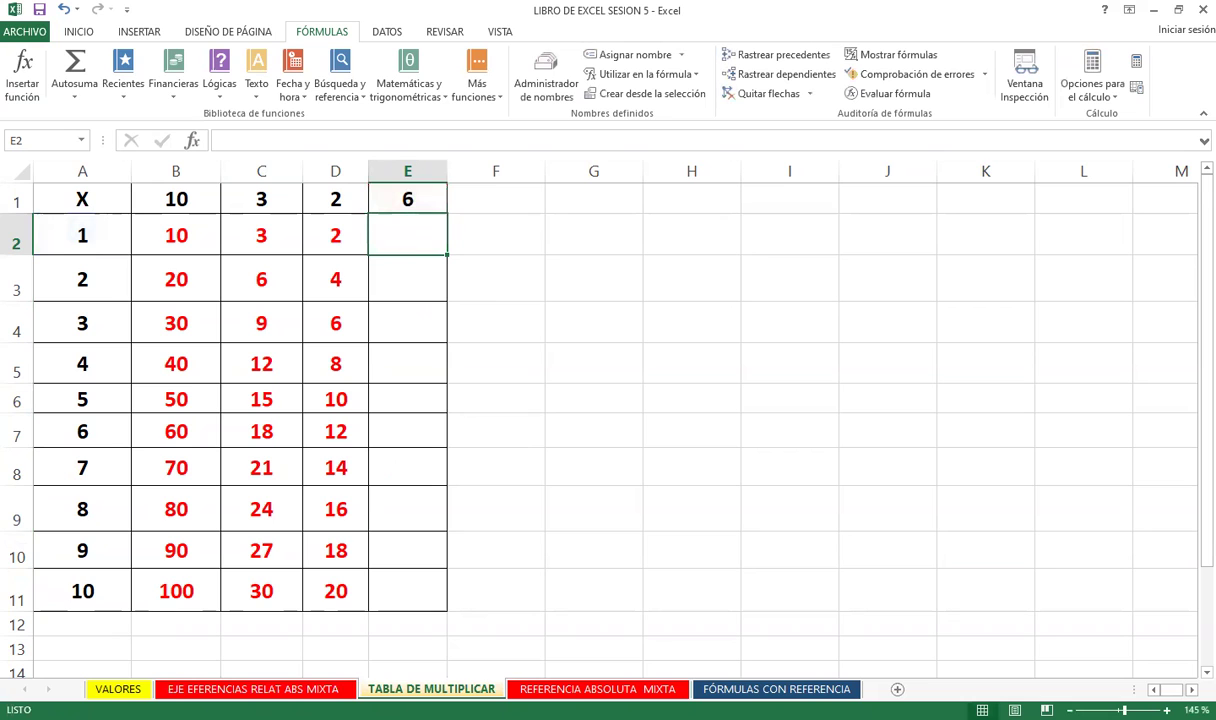
{"action": "key", "text": "ctrl+Page_Up"}
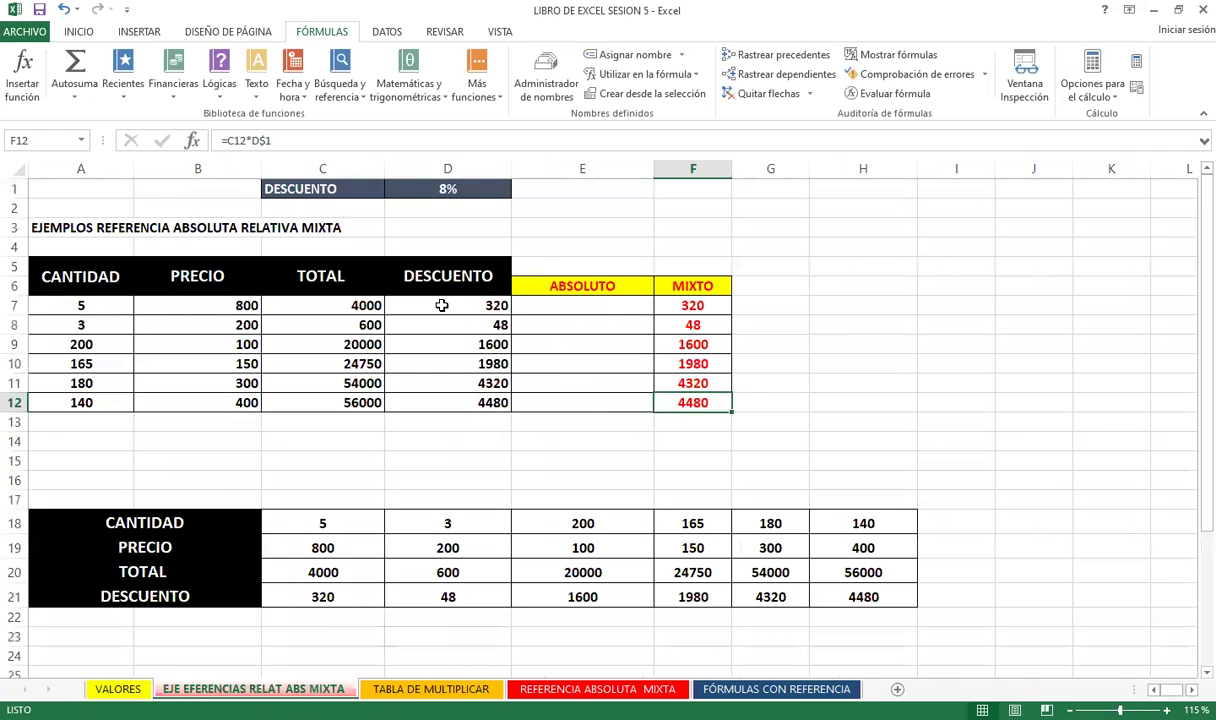
{"action": "left_click", "coordinate": [440, 303]}
{"action": "left_click", "coordinate": [292, 298]}
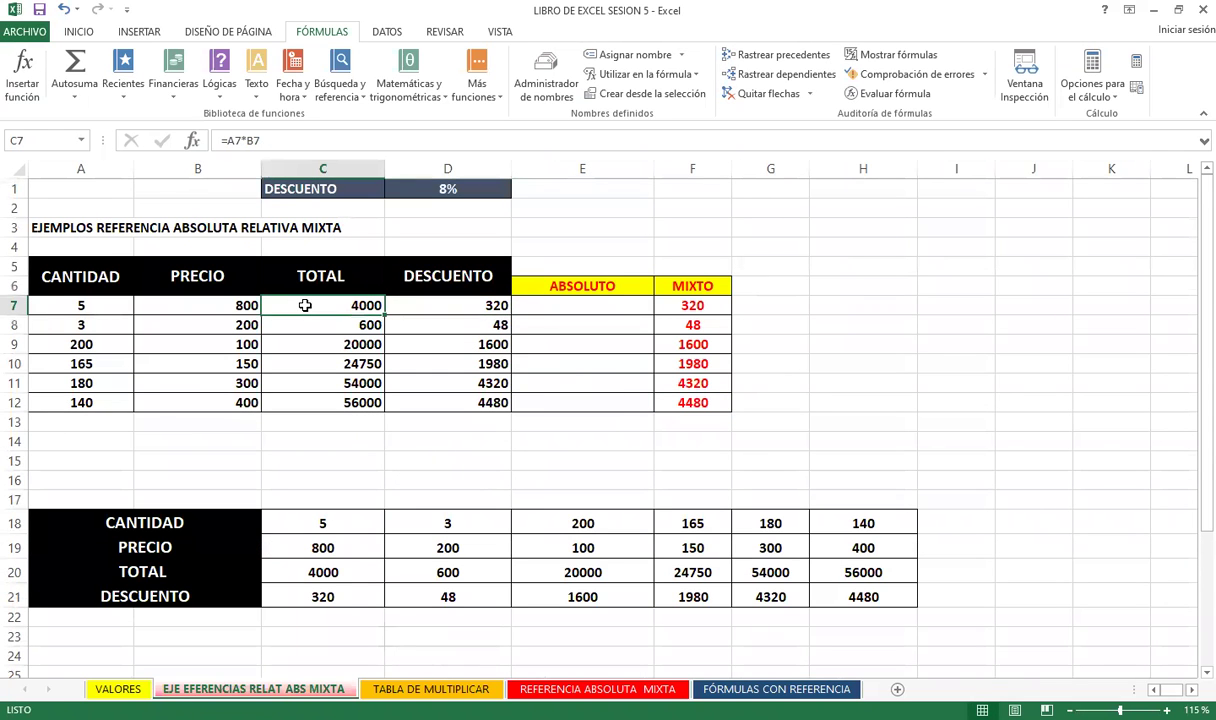
{"action": "left_click", "coordinate": [460, 192]}
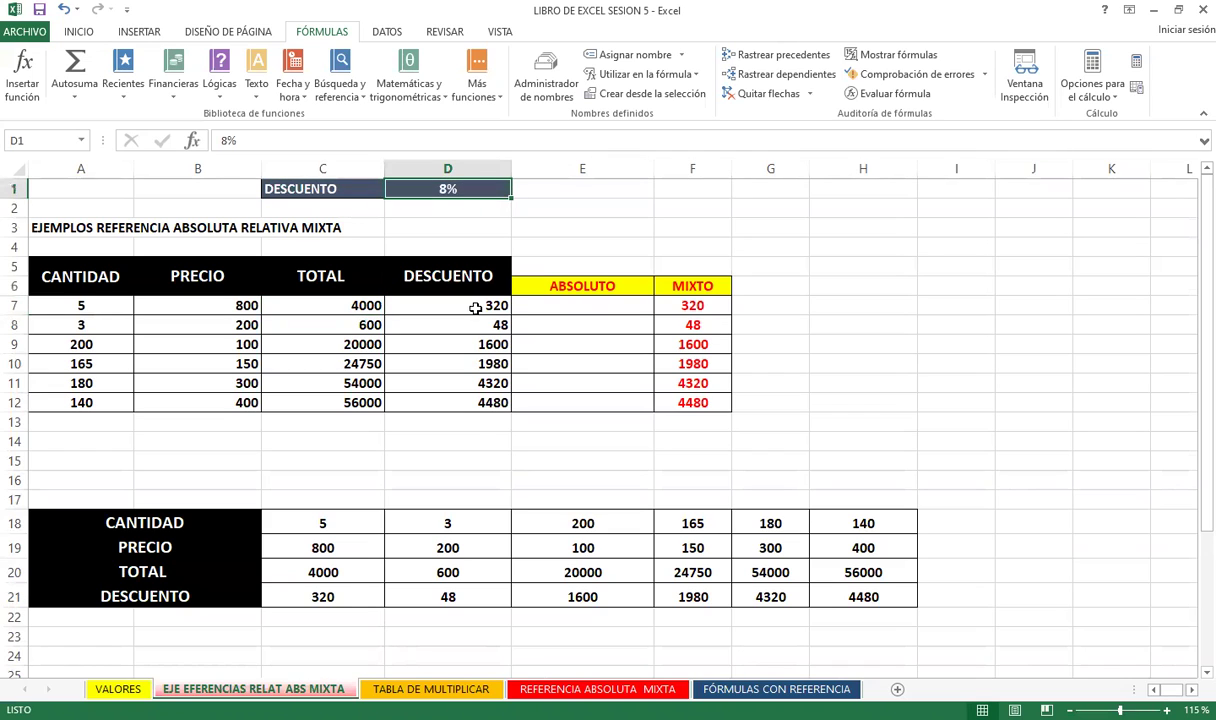
{"action": "left_click", "coordinate": [465, 437]}
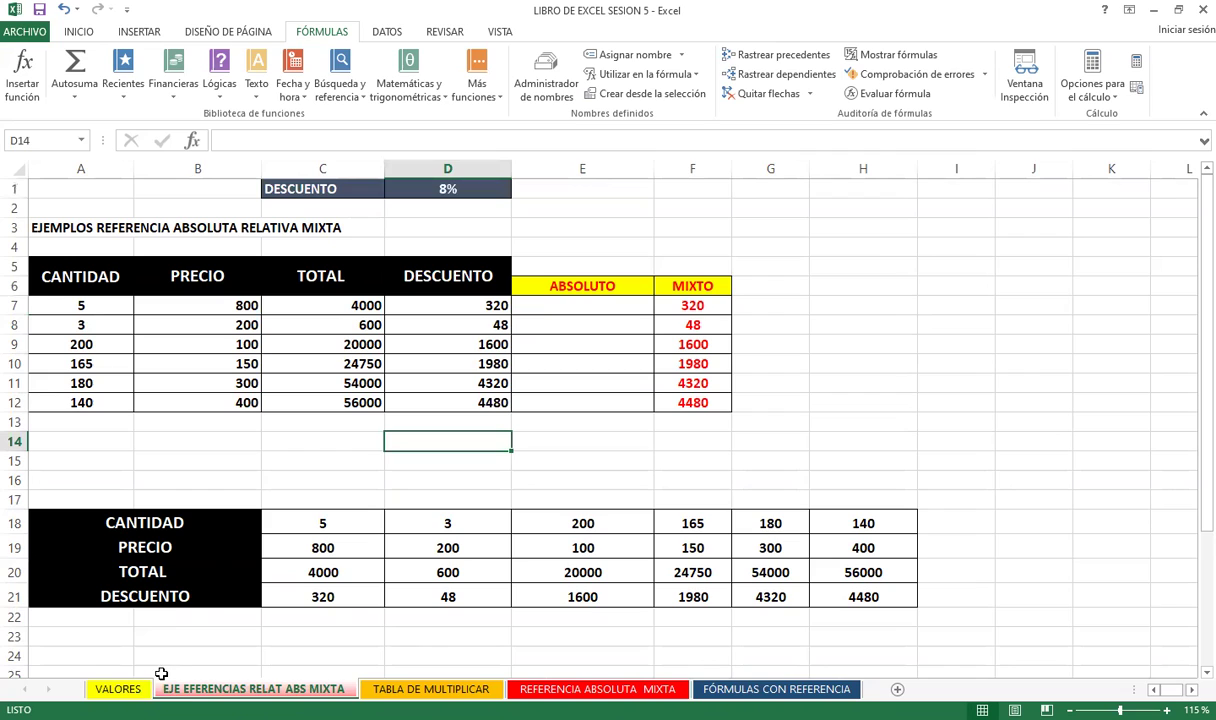
{"action": "left_click", "coordinate": [334, 637]}
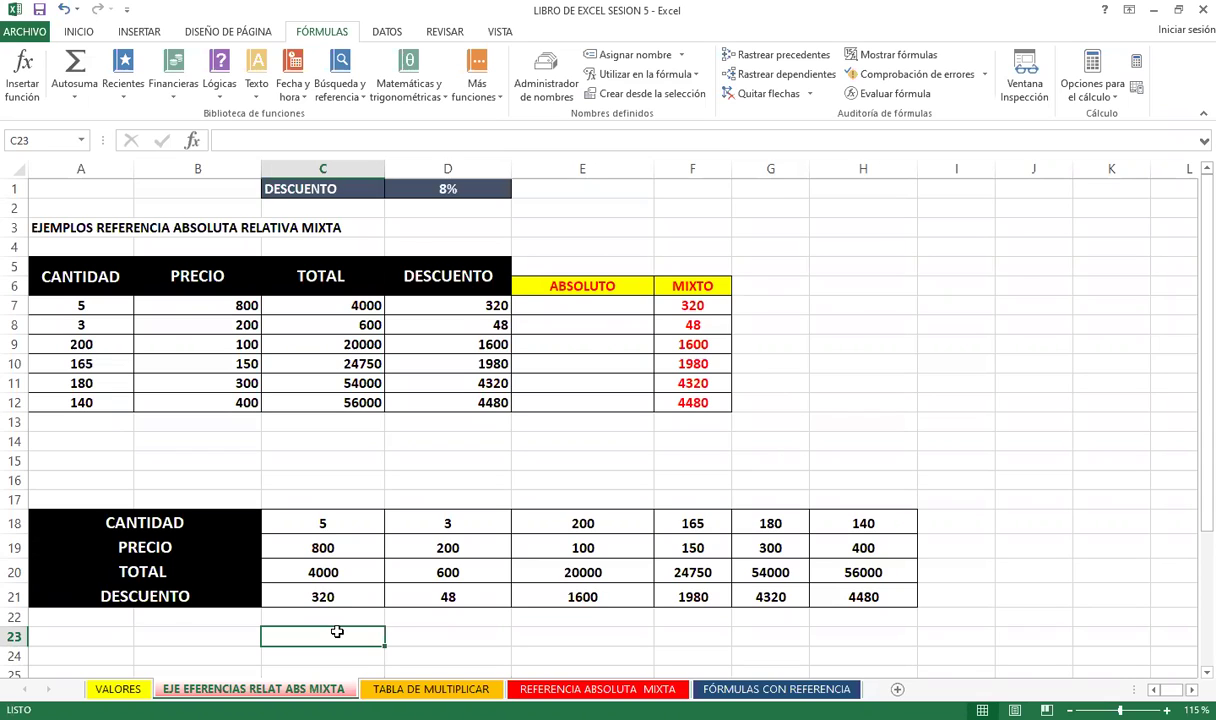
{"action": "left_click", "coordinate": [959, 520]}
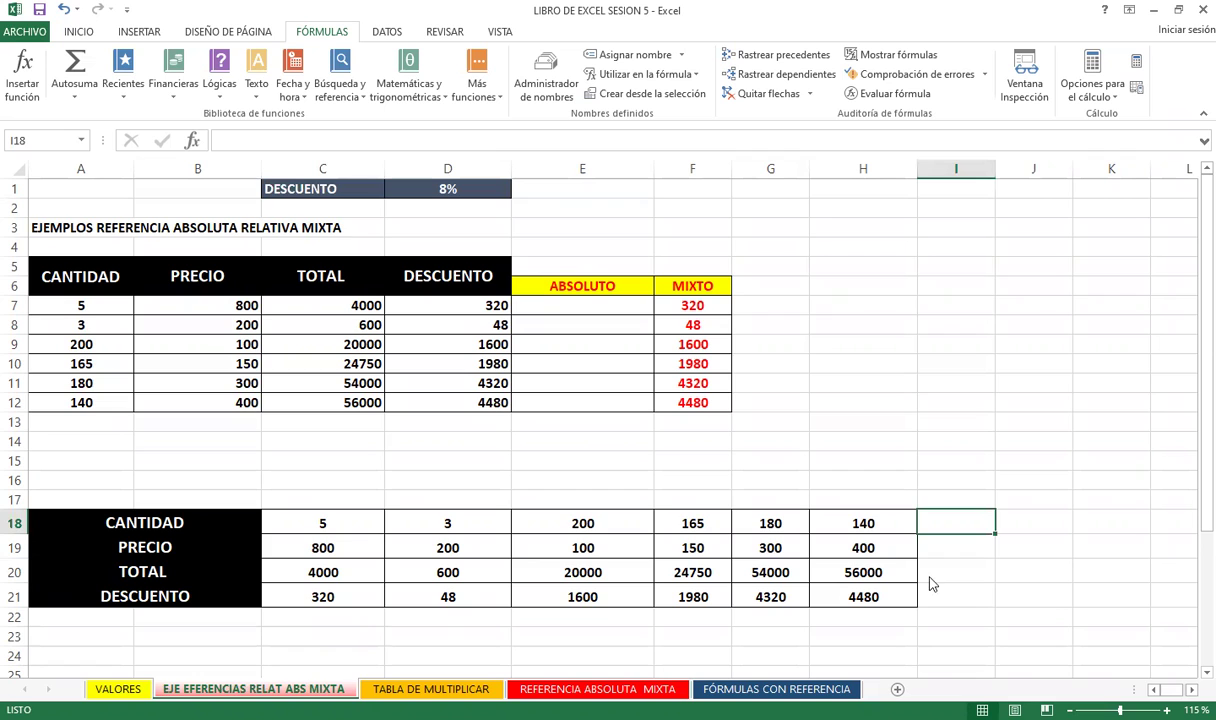
{"action": "left_click", "coordinate": [595, 688]}
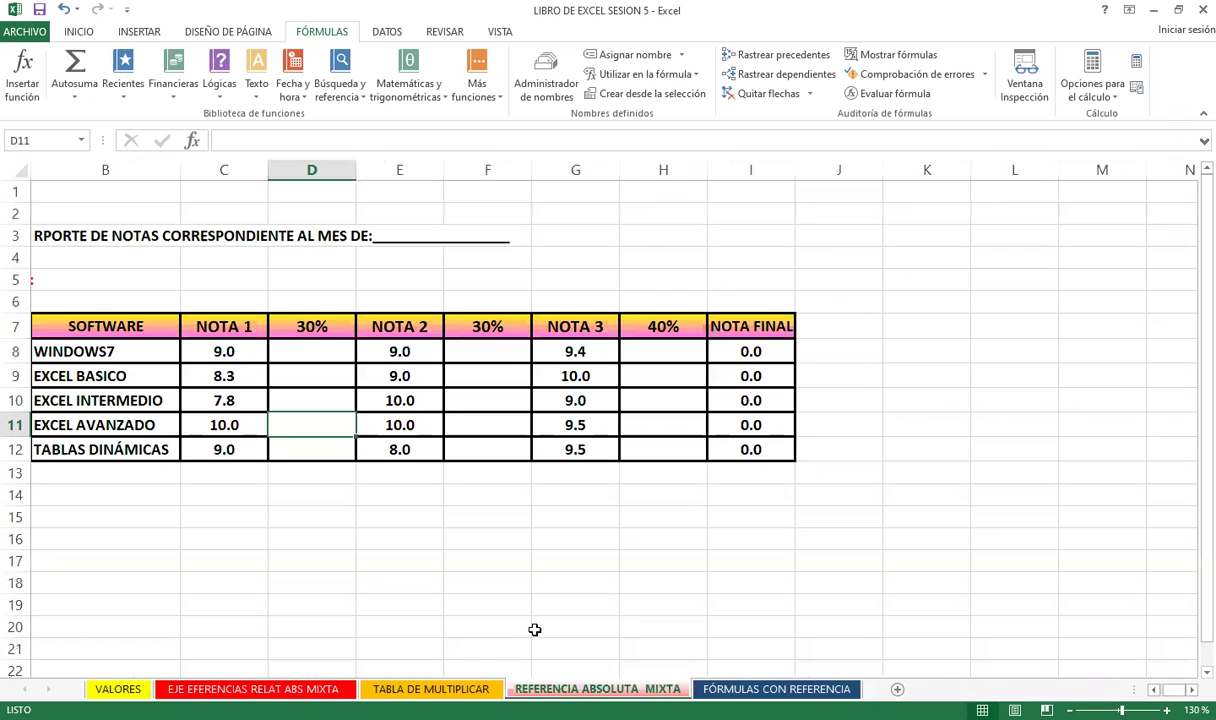
Read the instructions picture on the FÓRMULAS CON REFERENCIA sheet, then go back to TABLA DE MULTIPLICAR.
{"action": "left_click", "coordinate": [745, 690]}
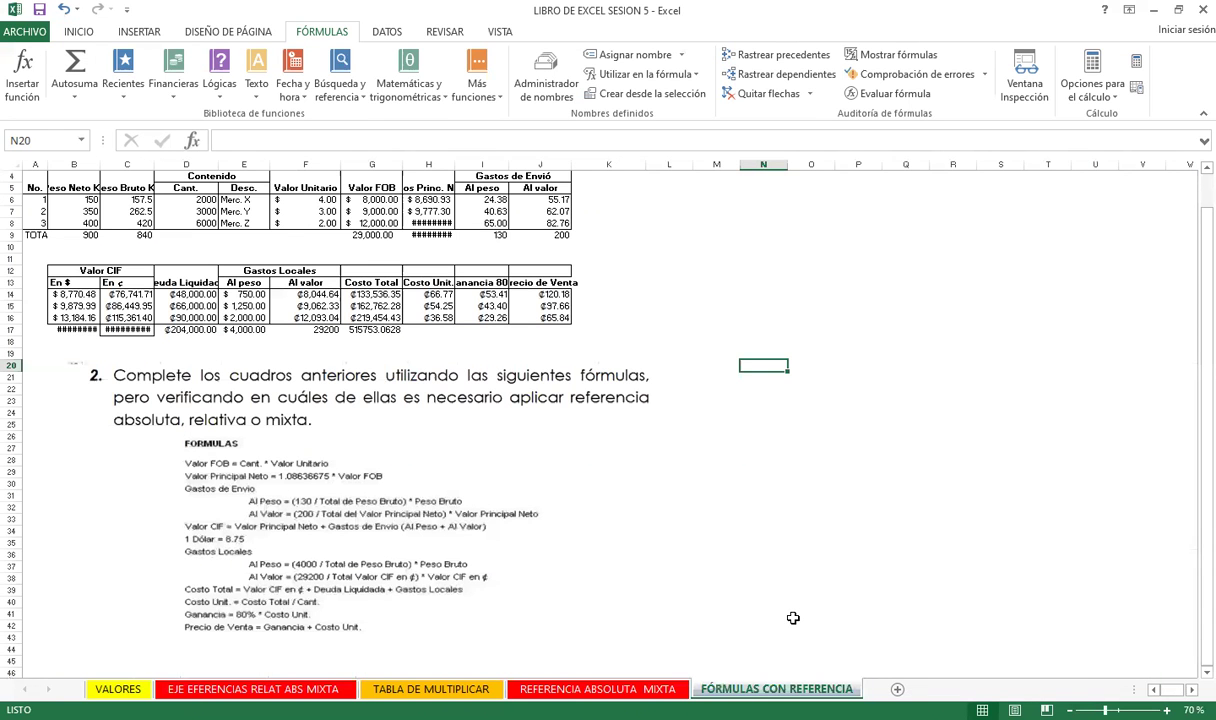
{"action": "left_click", "coordinate": [651, 389]}
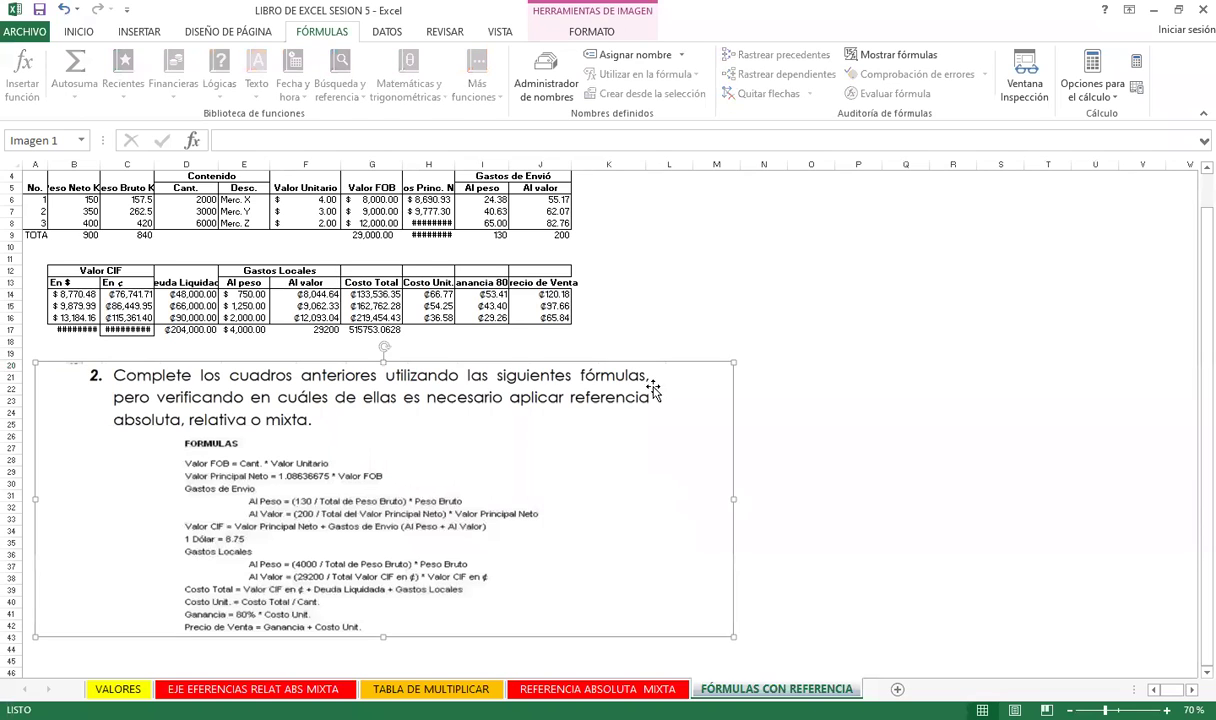
{"action": "scroll", "coordinate": [600, 351], "scroll_direction": "up", "scroll_amount": 1}
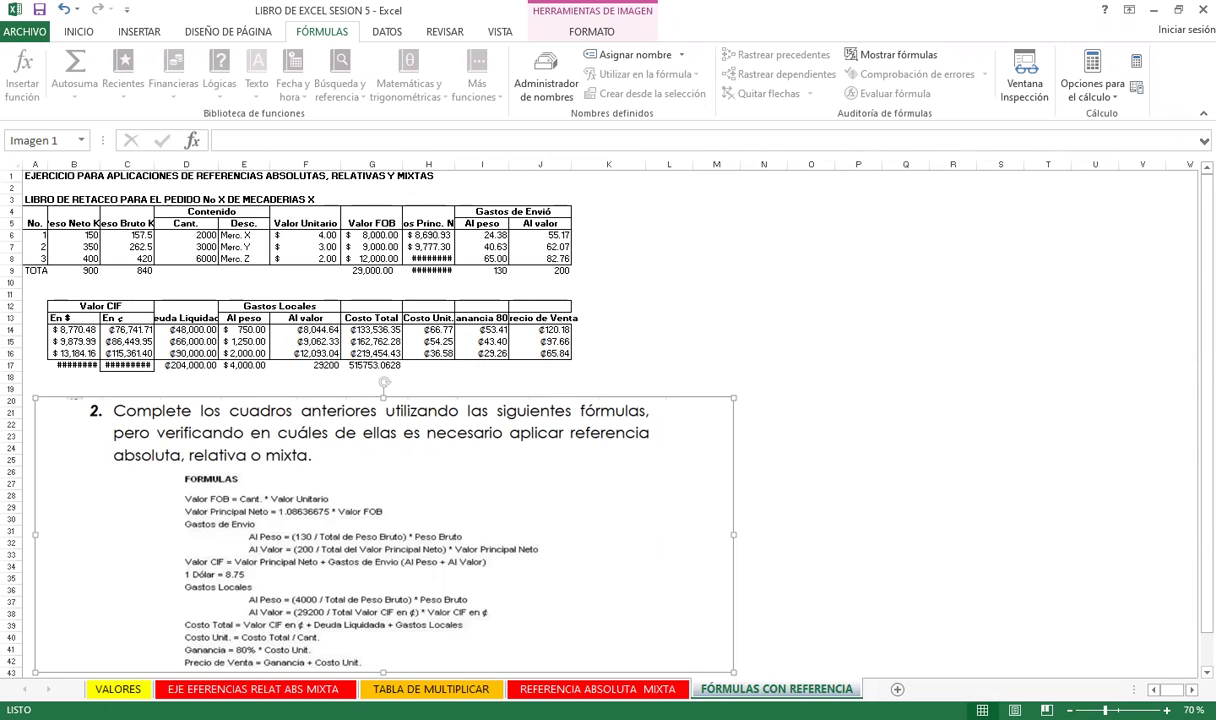
{"action": "left_click", "coordinate": [431, 689]}
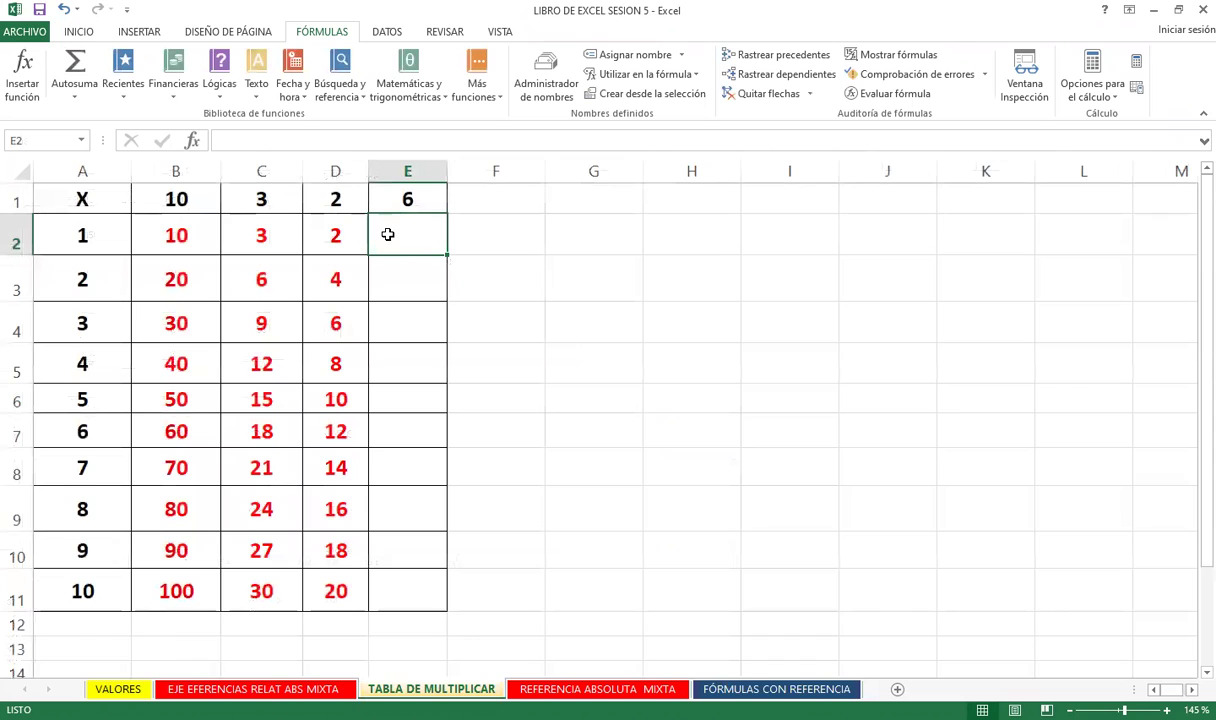
Enter =$E$1*A2 in E2 and fill it down to E11, giving products 6 through 60.
{"action": "type", "text": "="}
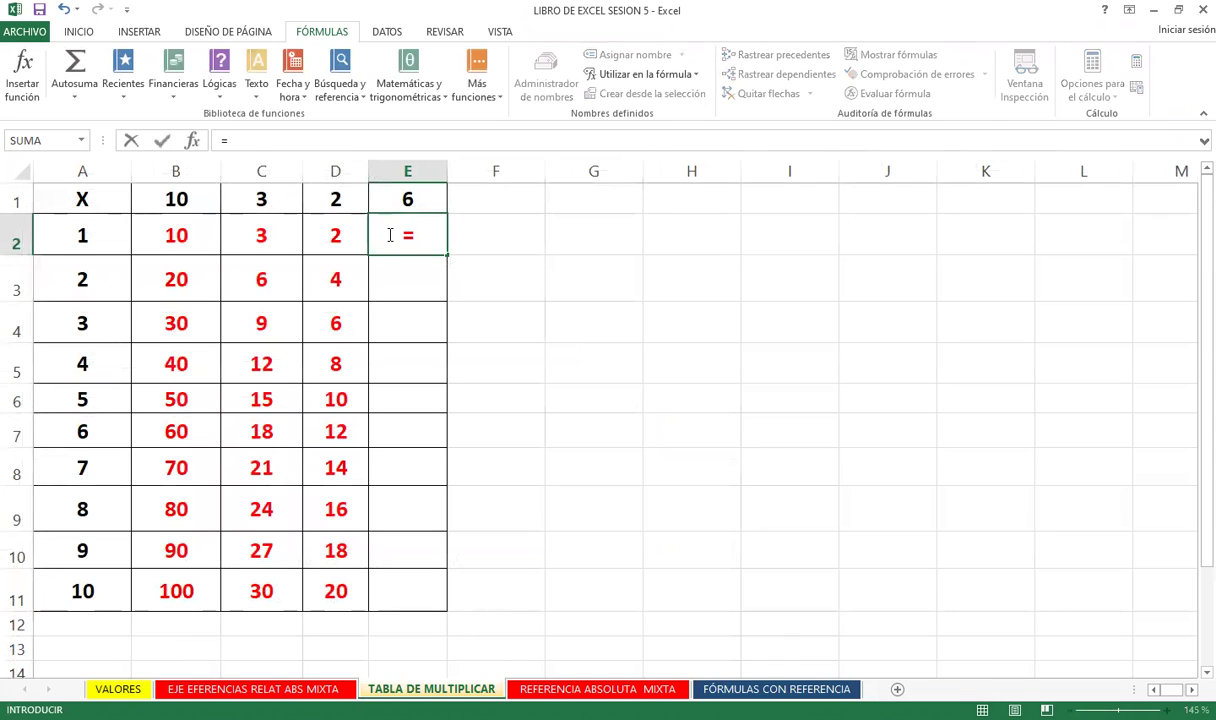
{"action": "left_click", "coordinate": [414, 198]}
{"action": "key", "text": "F4"}
{"action": "type", "text": "*"}
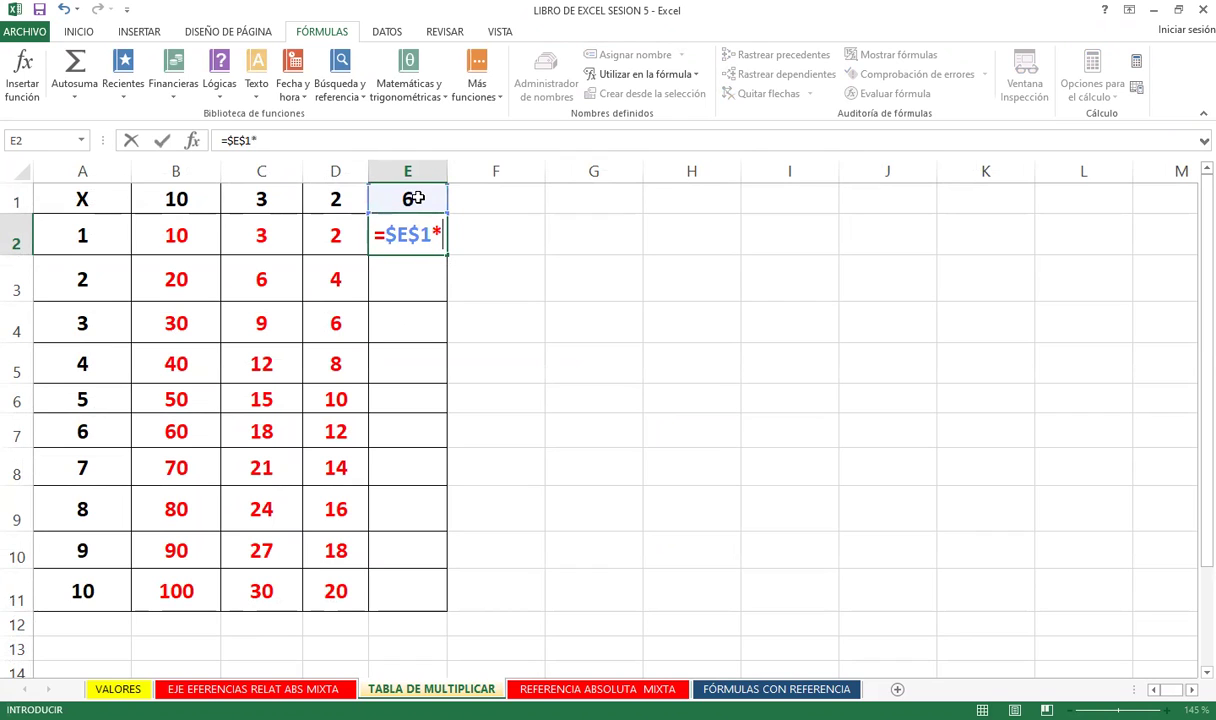
{"action": "left_click", "coordinate": [82, 236]}
{"action": "key", "text": "Return"}
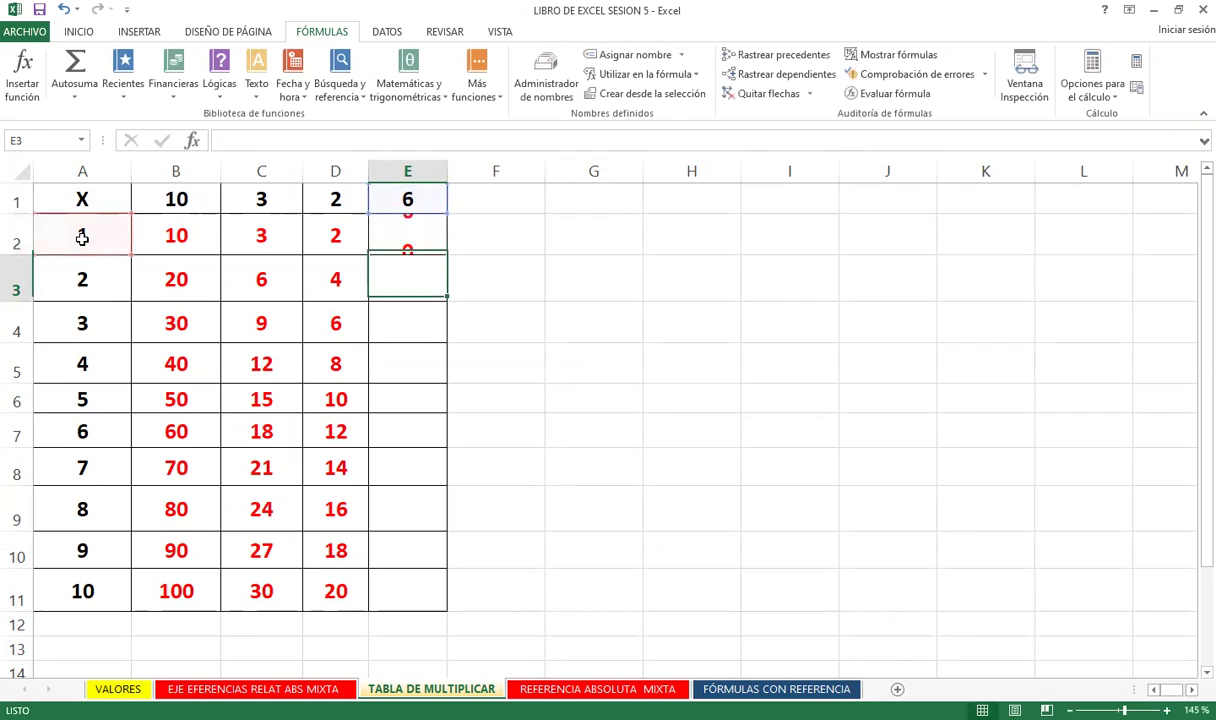
{"action": "left_click", "coordinate": [445, 235]}
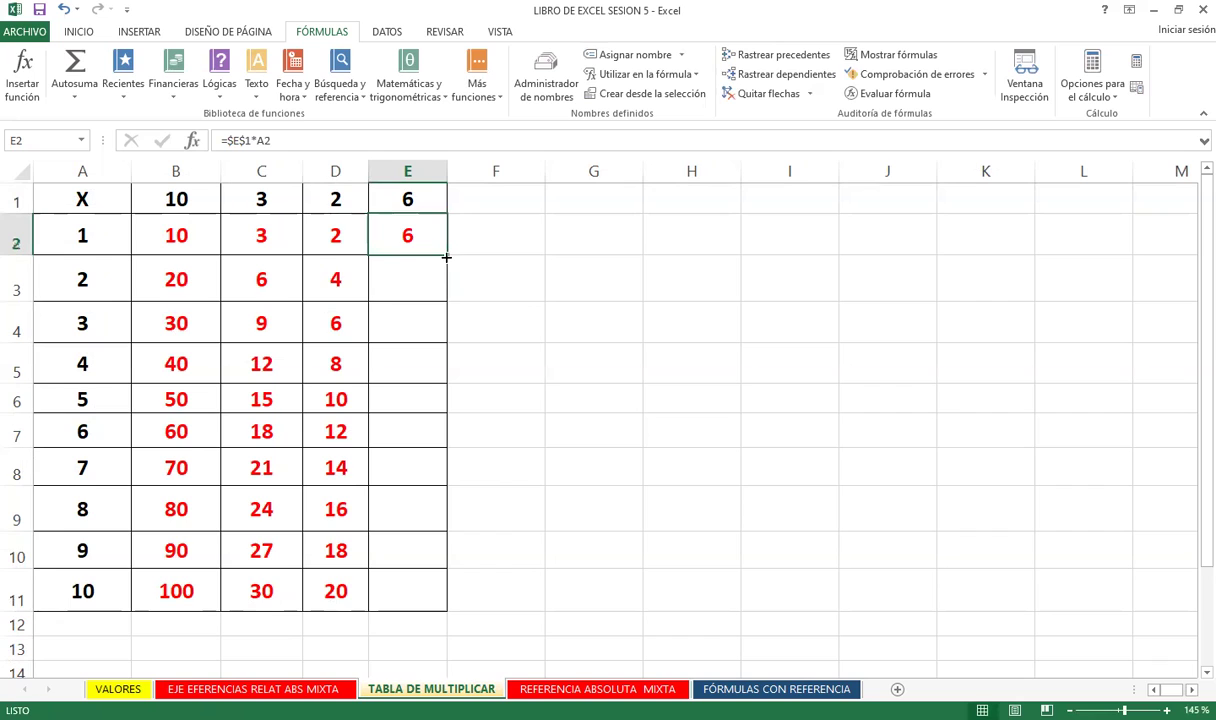
{"action": "double_click", "coordinate": [446, 257]}
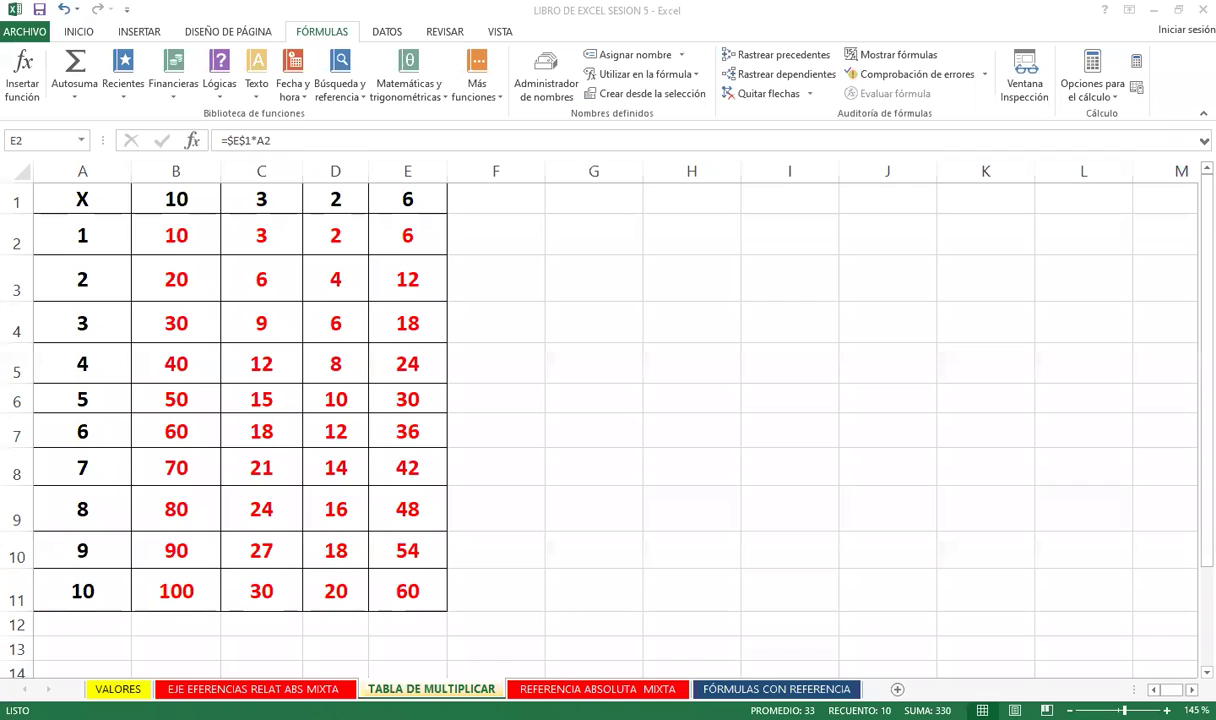
{"action": "left_click", "coordinate": [407, 235]}
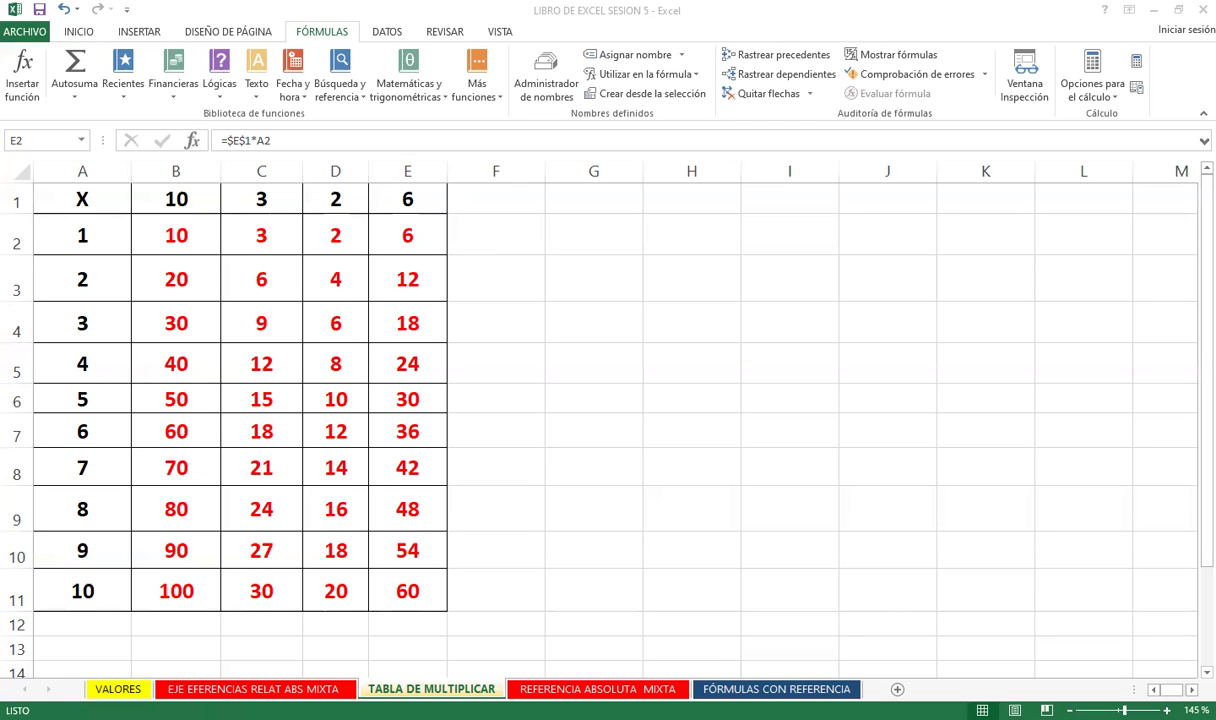
Switch from Excel to the Firefox window showing the class #6 course discussion forum.
{"action": "key", "text": "alt+Tab"}
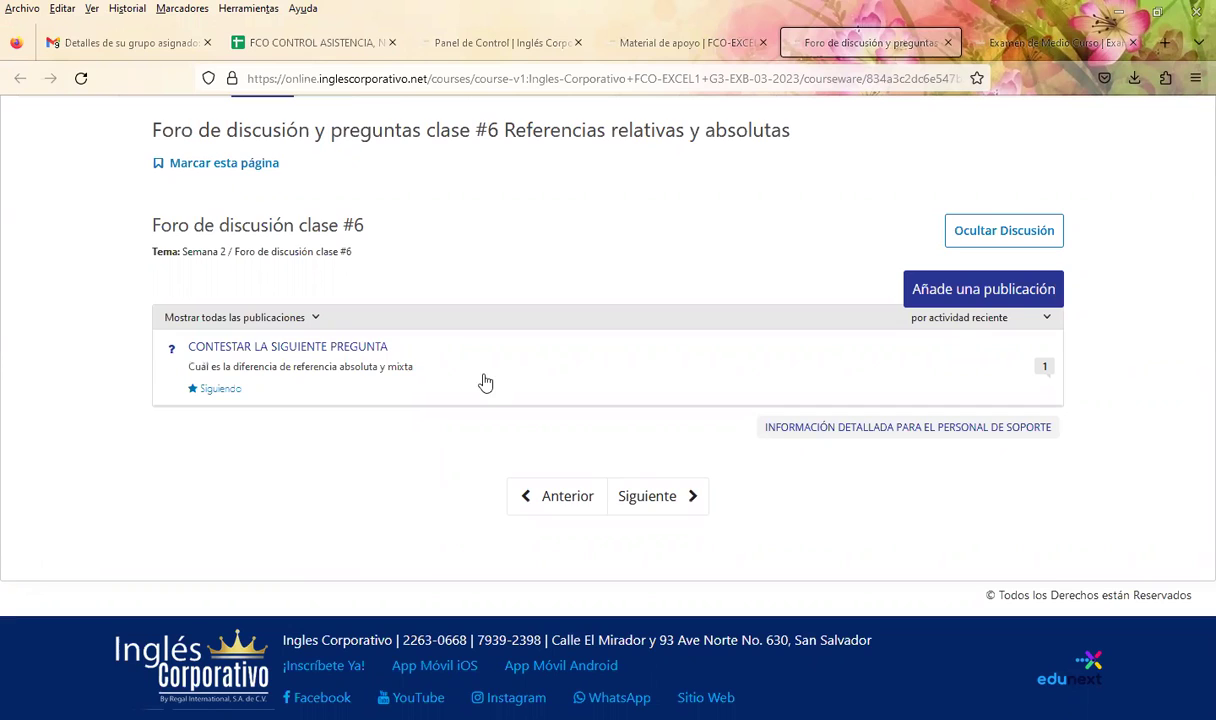
Reload the class #6 Foro de discusión page with the absolute-versus-mixed references question.
{"action": "scroll", "coordinate": [420, 446], "scroll_direction": "down", "scroll_amount": 1}
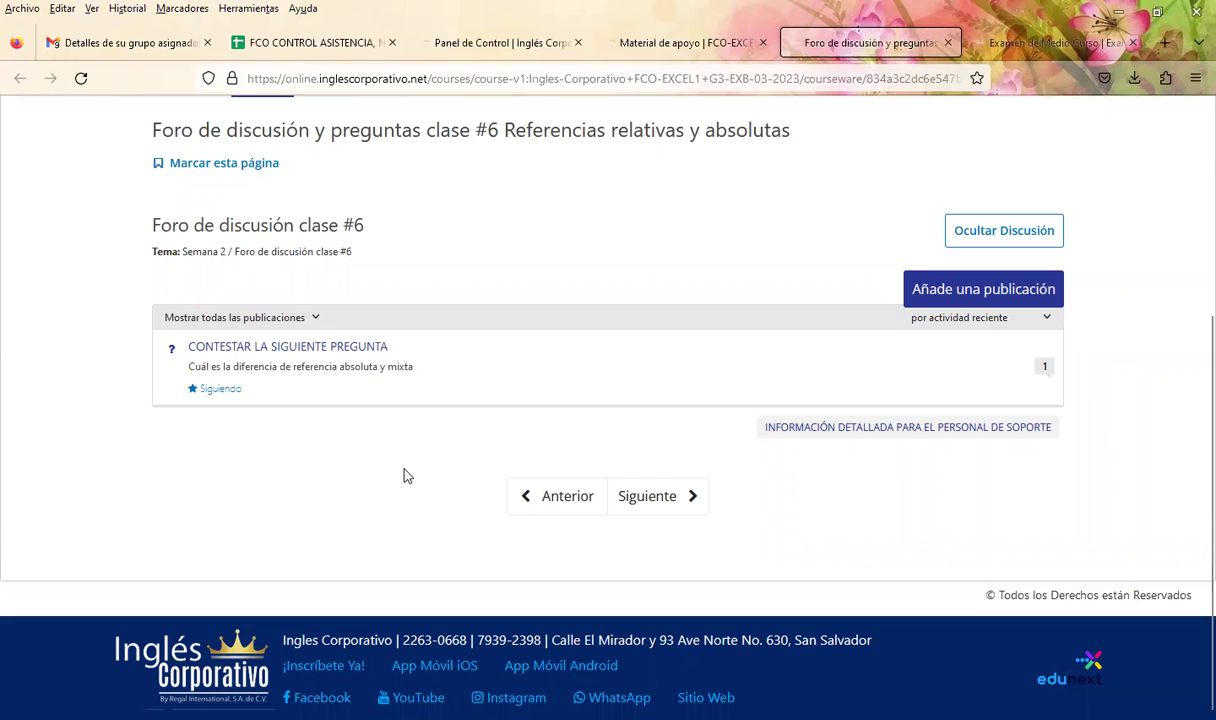
{"action": "key", "text": "F5"}
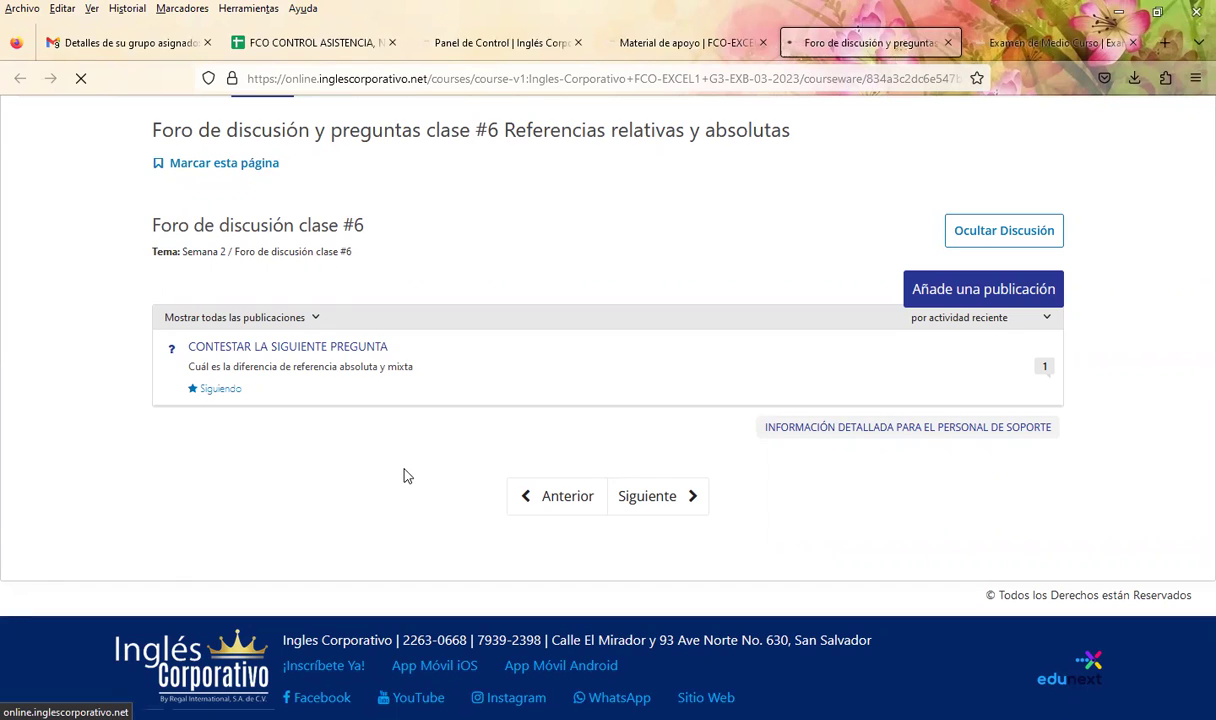
{"action": "left_click", "coordinate": [651, 44]}
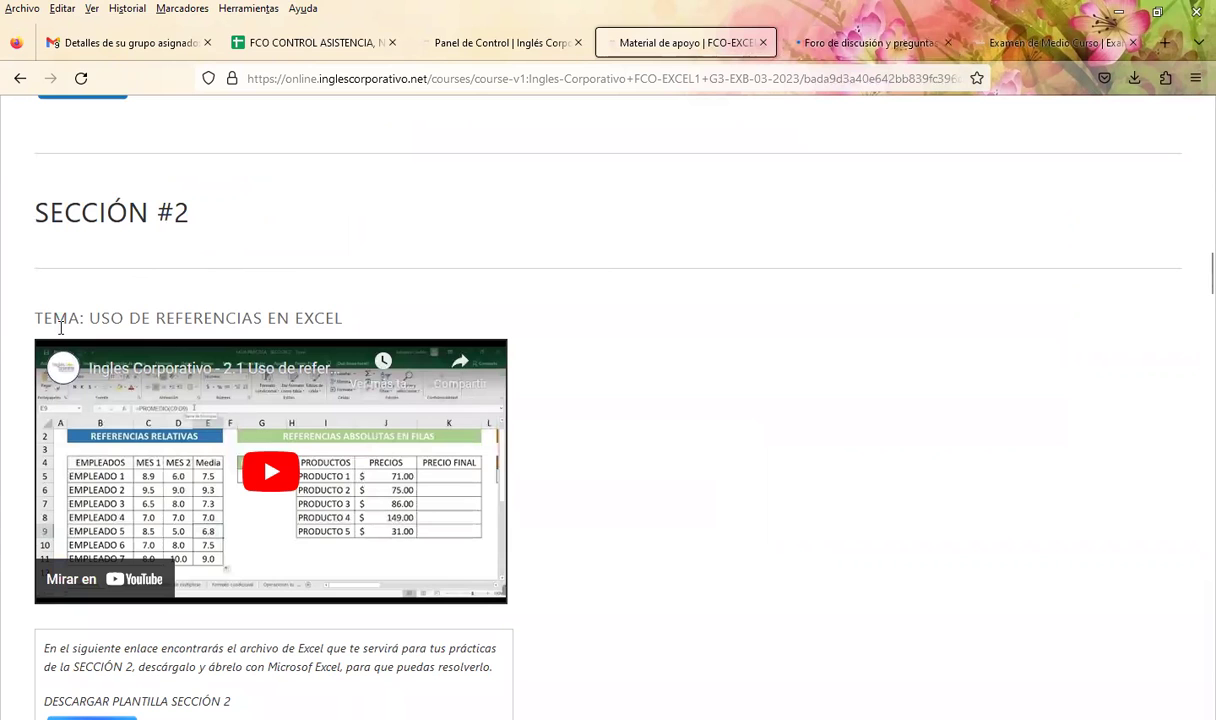
{"action": "scroll", "coordinate": [586, 429], "scroll_direction": "down", "scroll_amount": 3}
{"action": "scroll", "coordinate": [634, 449], "scroll_direction": "down", "scroll_amount": 4}
{"action": "scroll", "coordinate": [662, 461], "scroll_direction": "up", "scroll_amount": 6}
{"action": "left_click", "coordinate": [829, 45]}
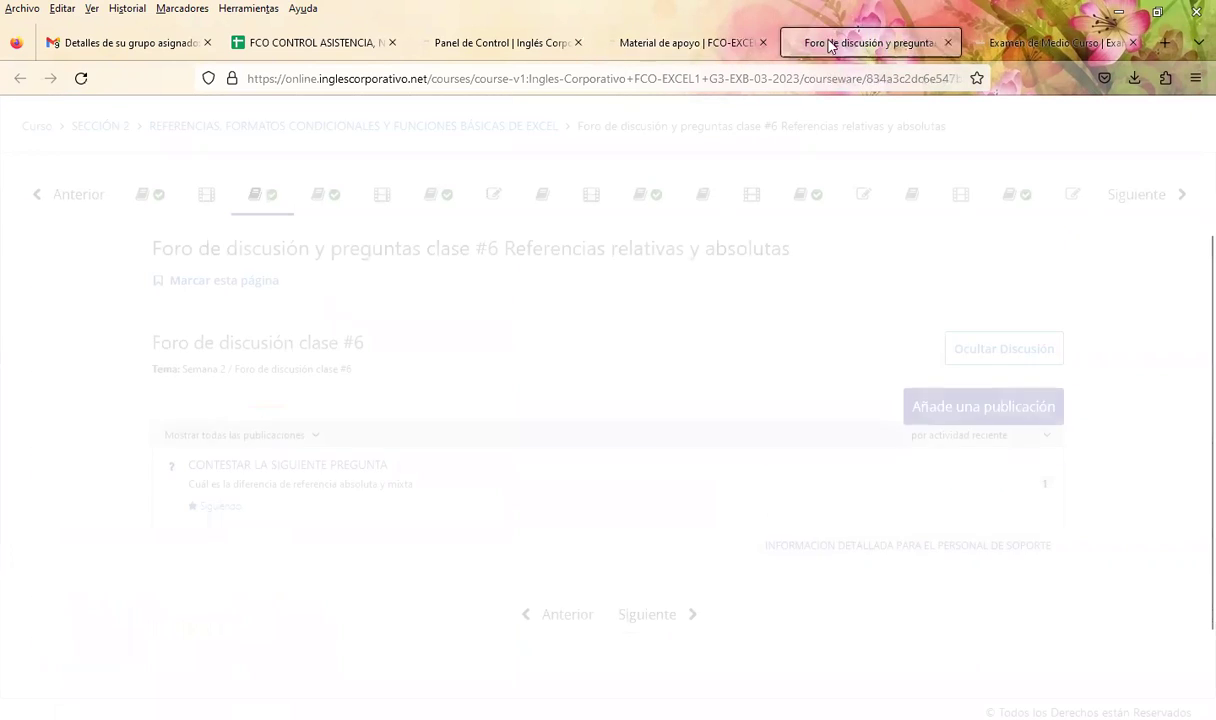
{"action": "scroll", "coordinate": [44, 454], "scroll_direction": "down", "scroll_amount": 1}
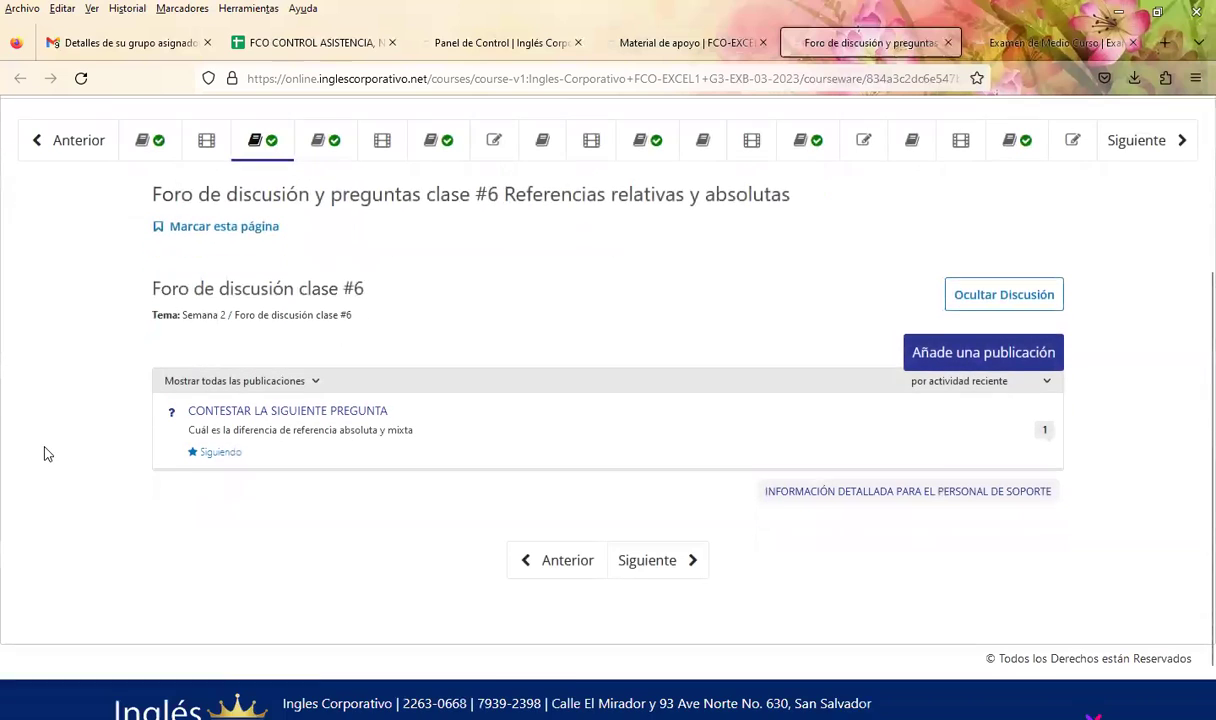
{"action": "scroll", "coordinate": [44, 454], "scroll_direction": "down", "scroll_amount": 1}
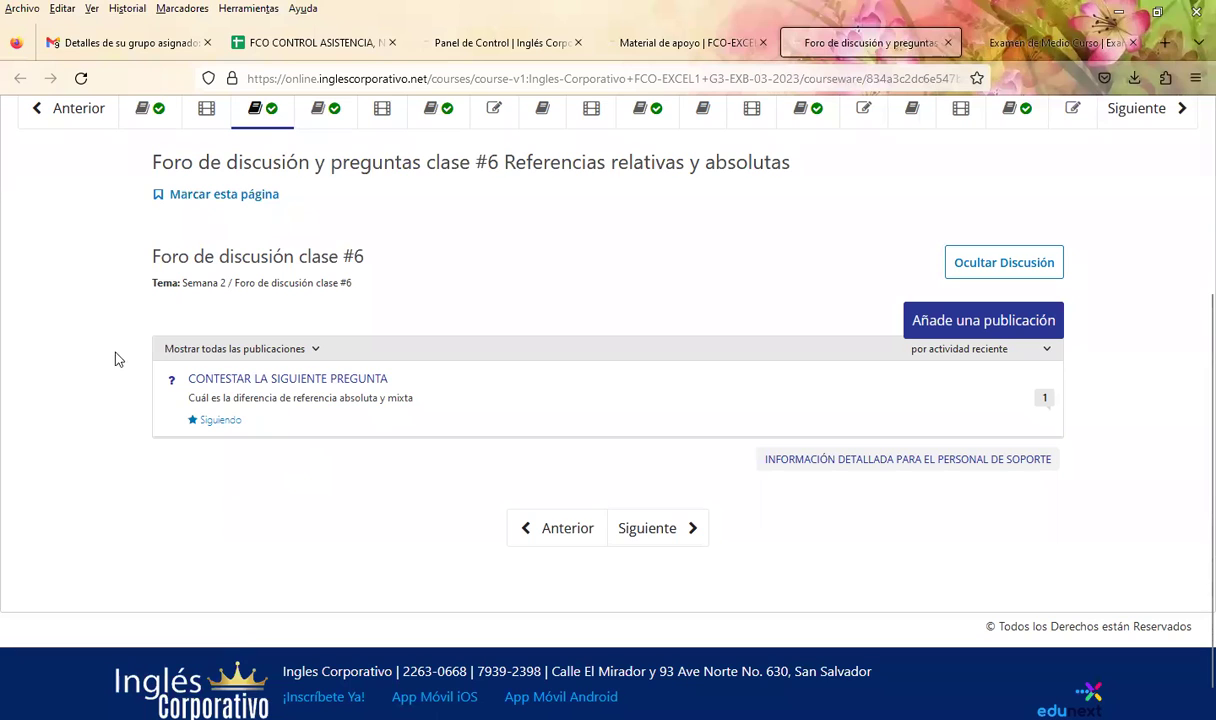
{"action": "left_click_drag", "start_coordinate": [310, 245], "coordinate": [1043, 405]}
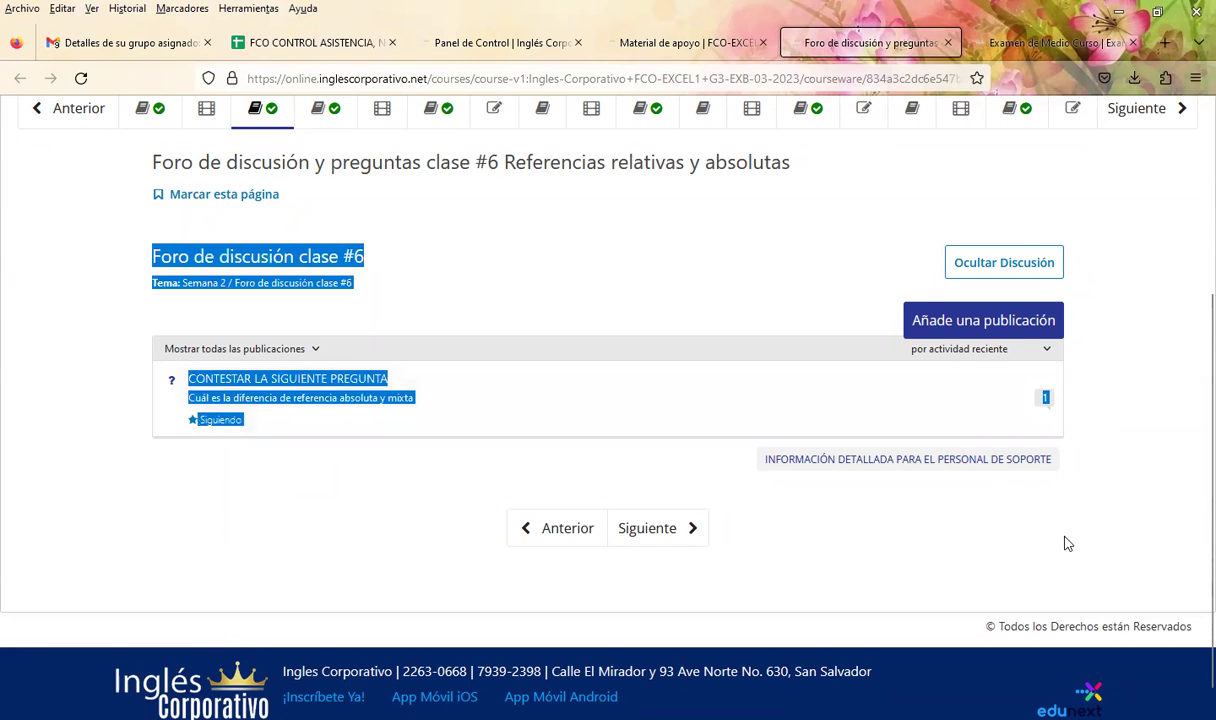
{"action": "left_click", "coordinate": [985, 515]}
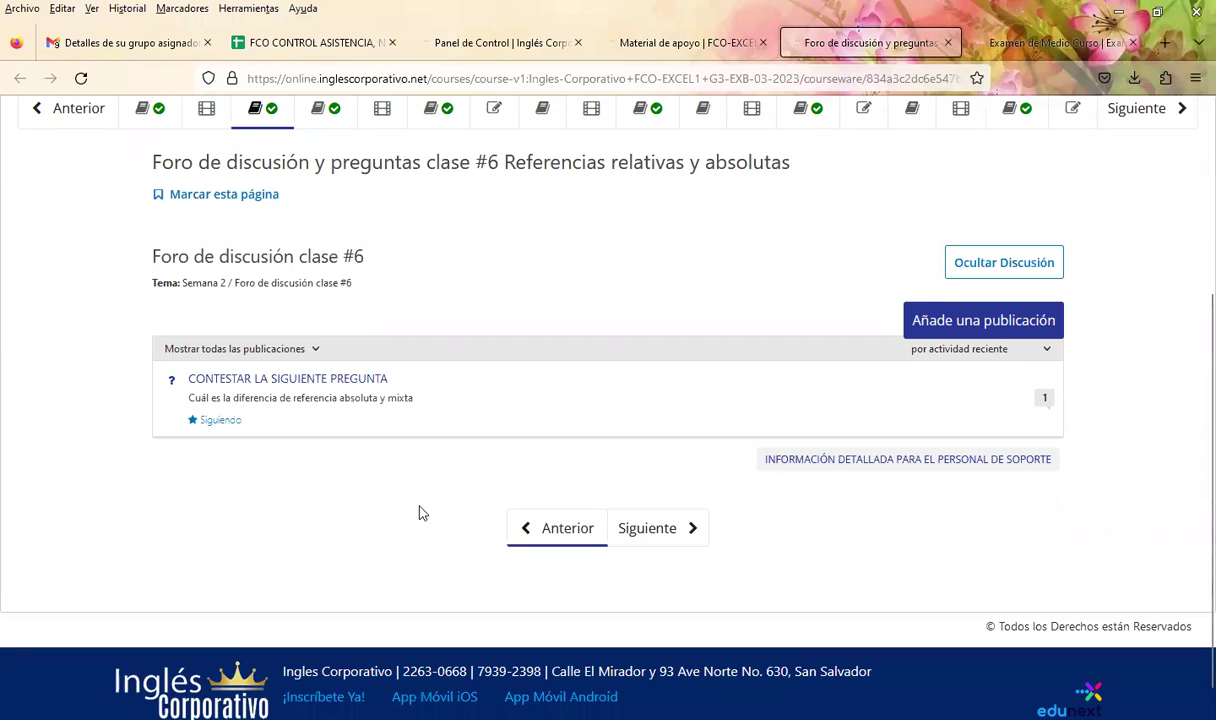
{"action": "left_click_drag", "start_coordinate": [154, 257], "coordinate": [1106, 404]}
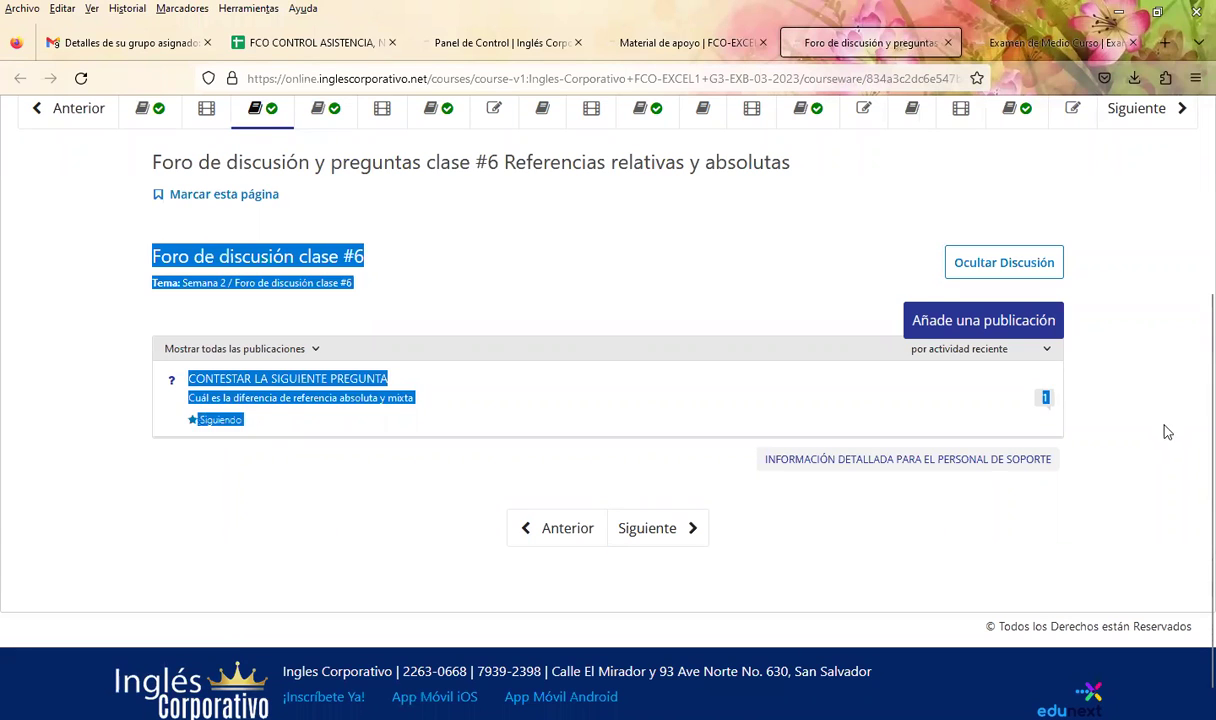
{"action": "left_click", "coordinate": [407, 339]}
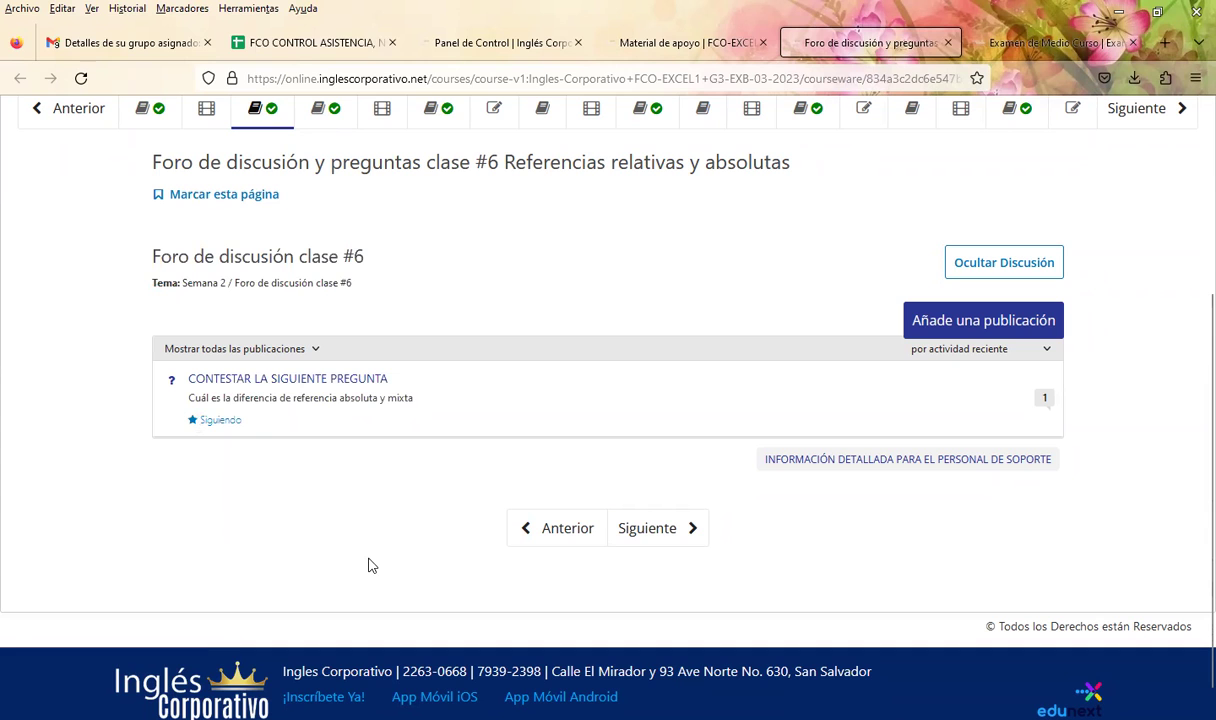